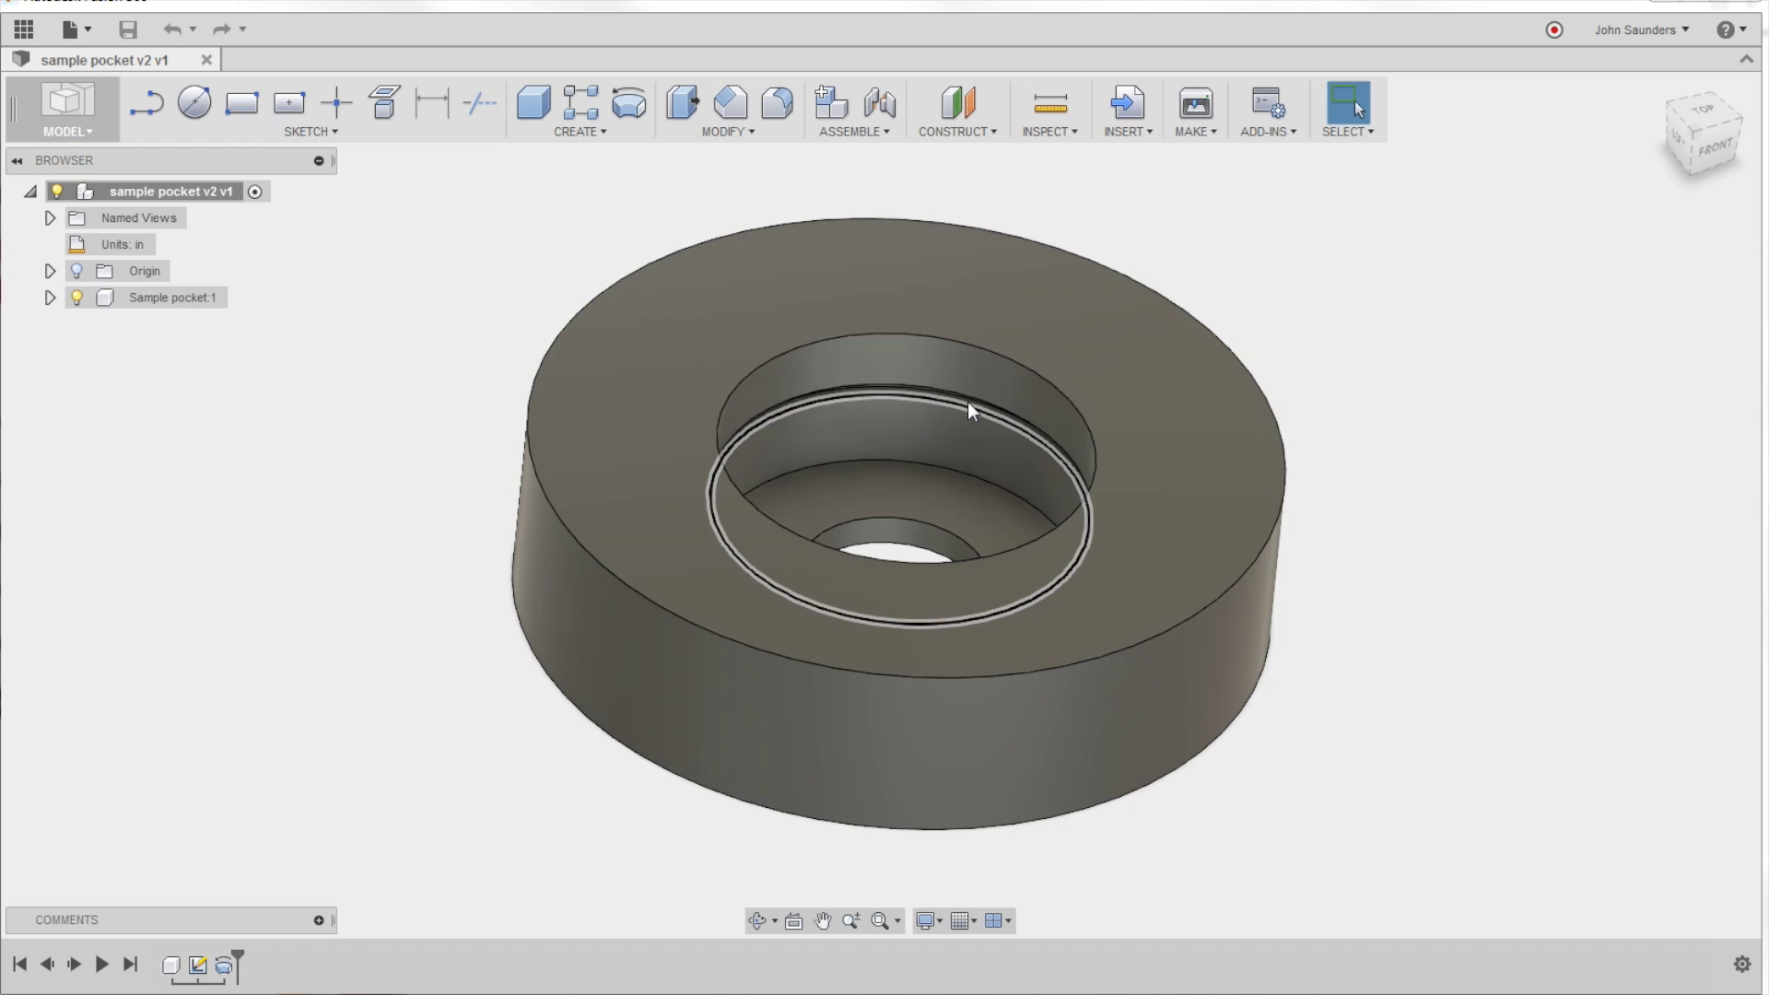
Step: Switch to the CAM workspace and create a new setup for the round pocket part
{"action": "left_click", "coordinate": [971, 401]}
{"action": "left_click_drag", "start_coordinate": [971, 400], "coordinate": [974, 413]}
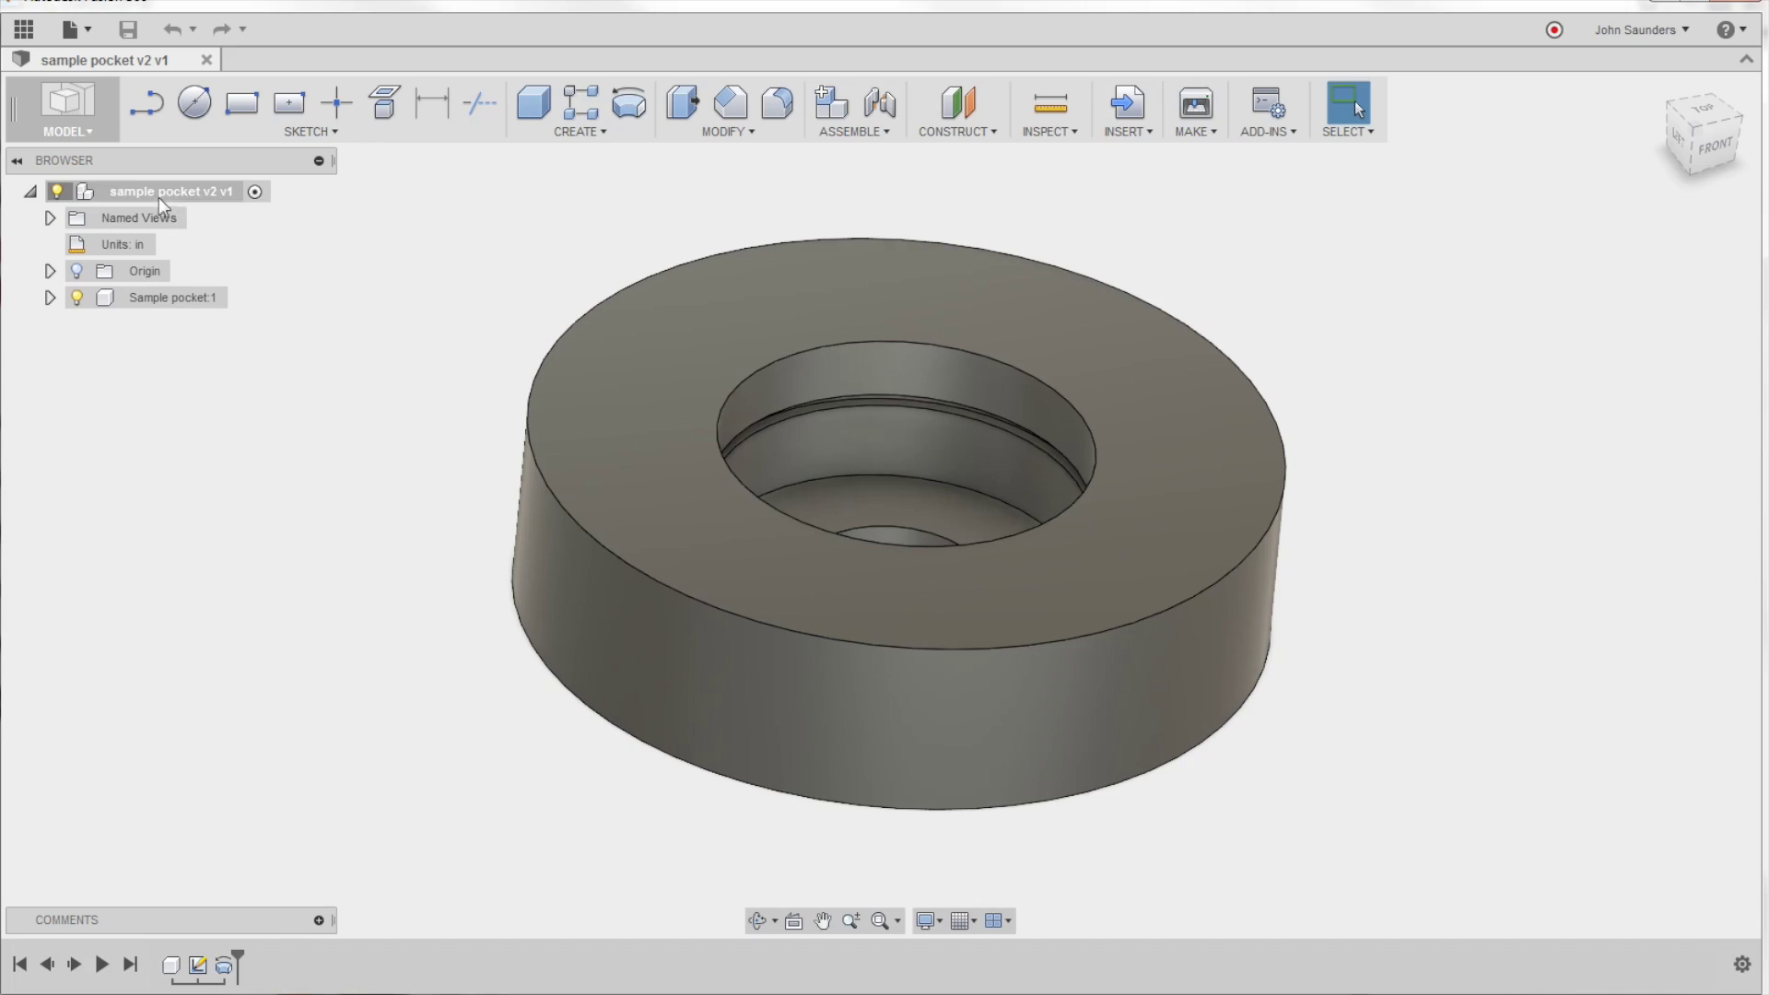
{"action": "left_click", "coordinate": [63, 131]}
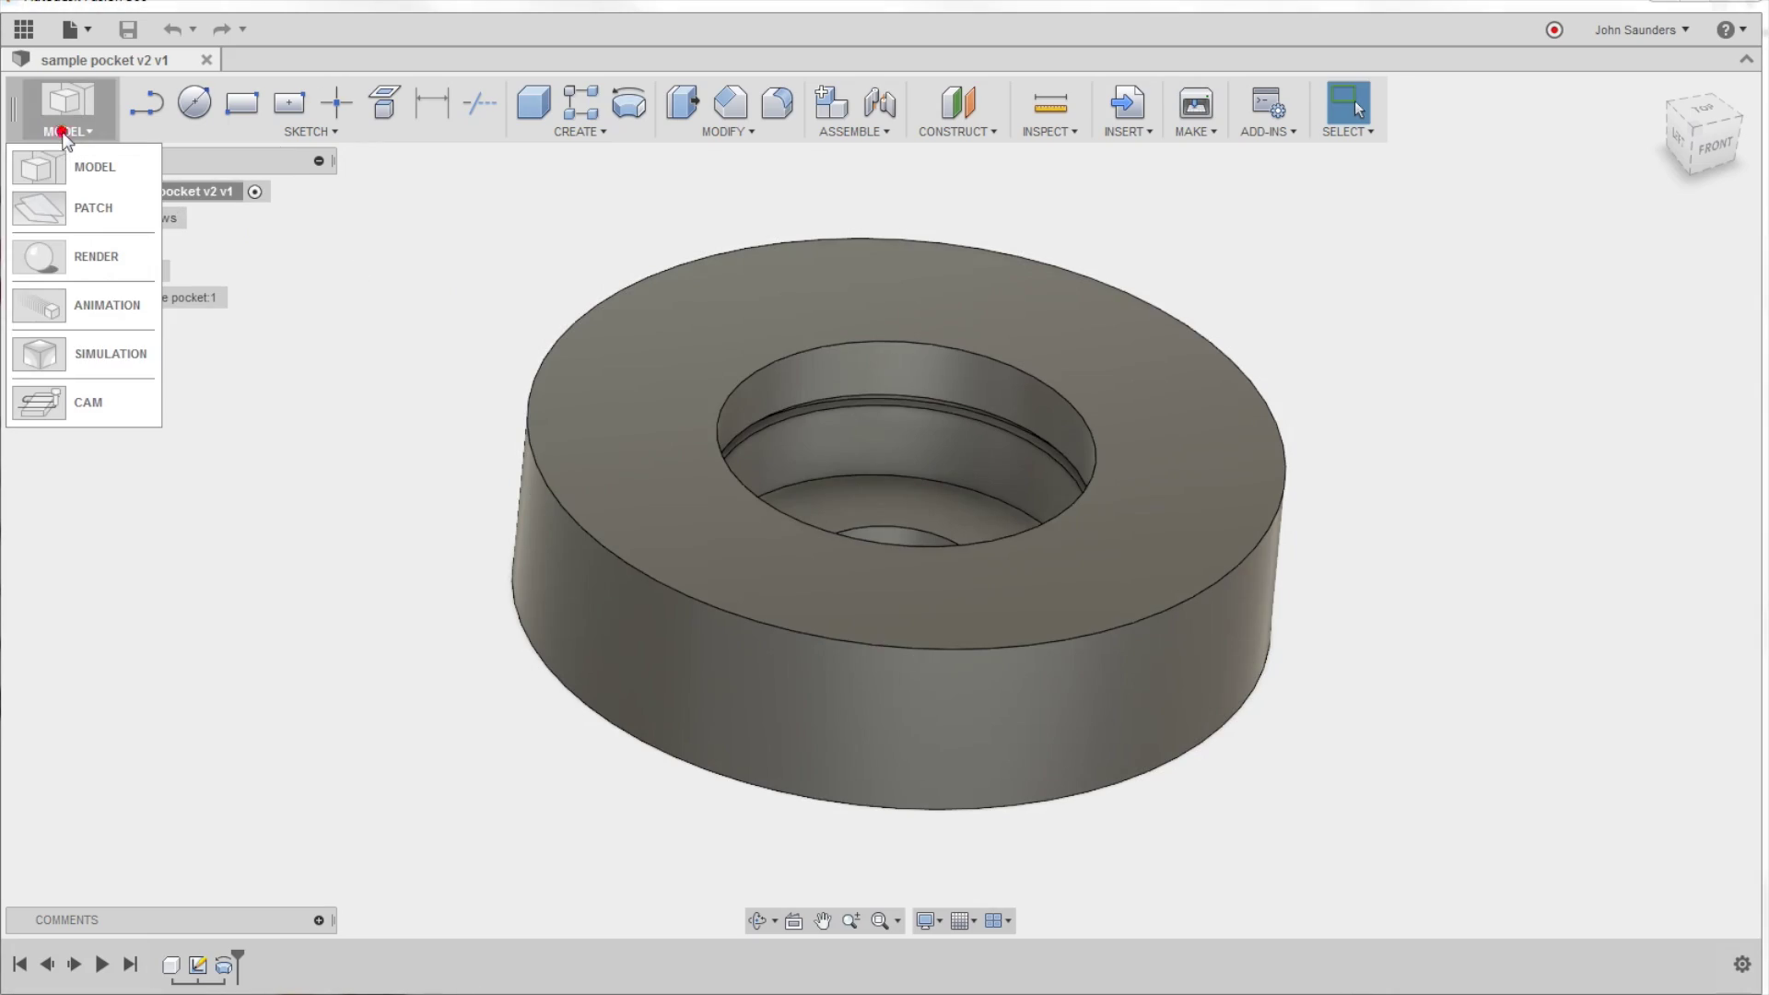
{"action": "left_click", "coordinate": [92, 404]}
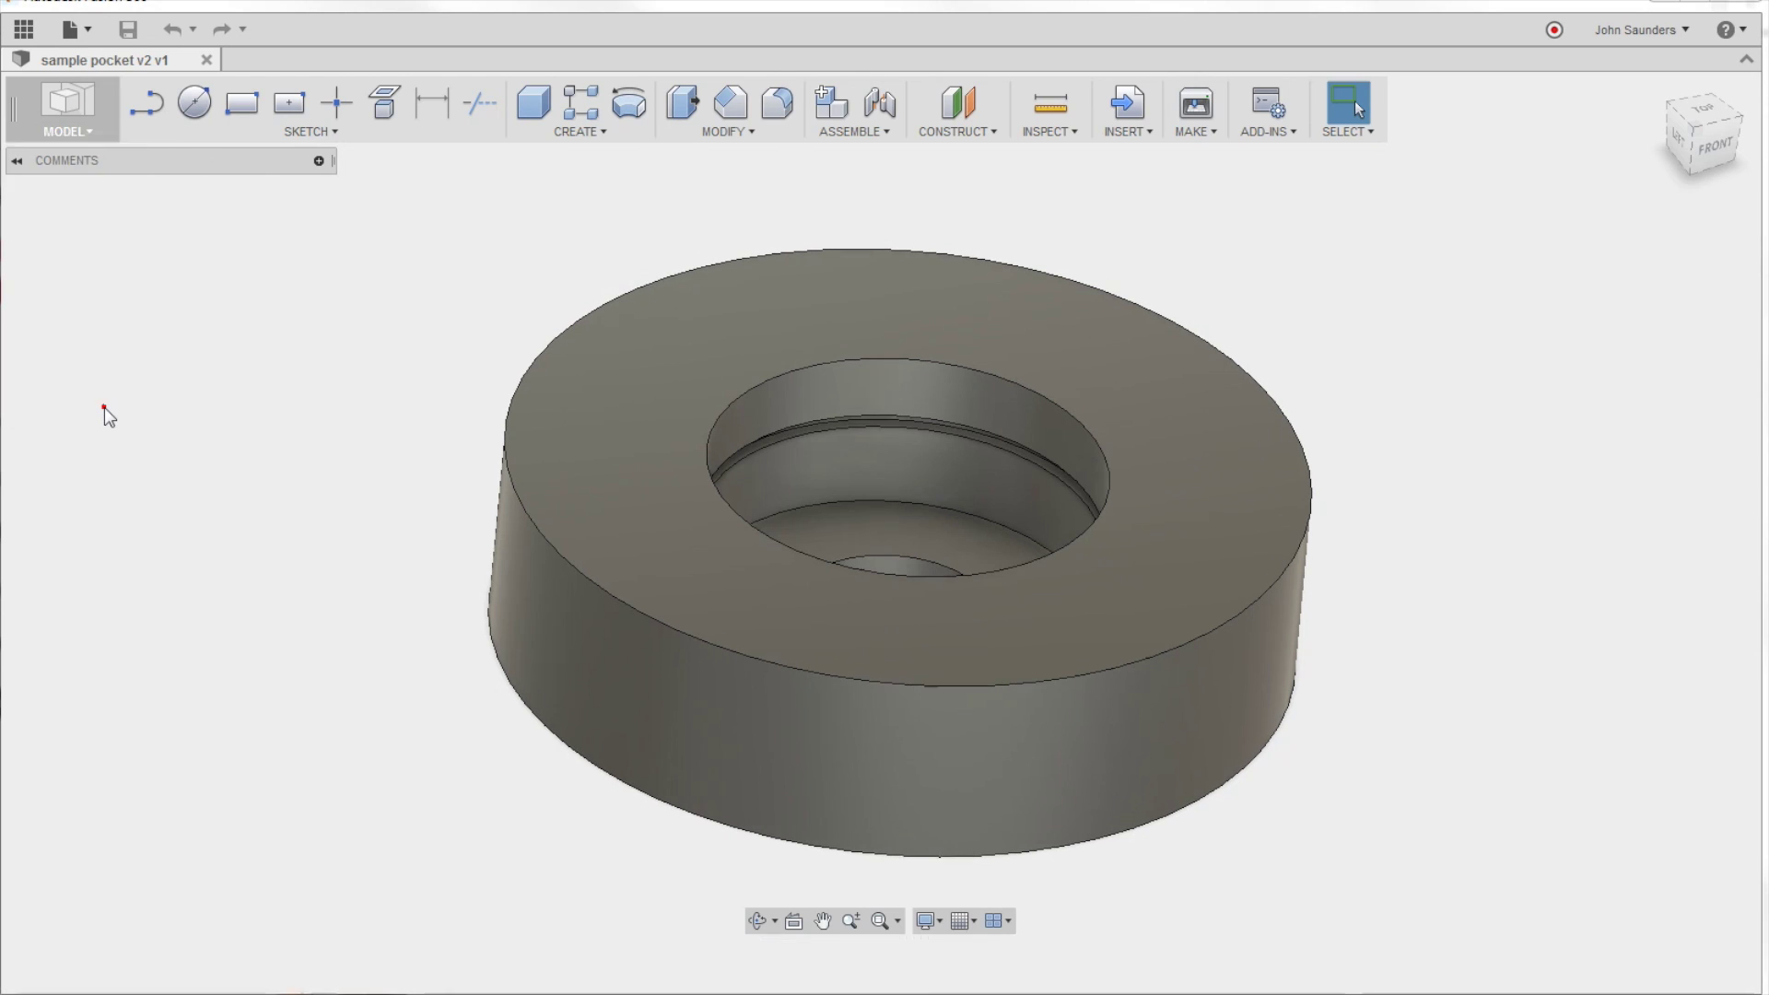
{"action": "left_click", "coordinate": [148, 114]}
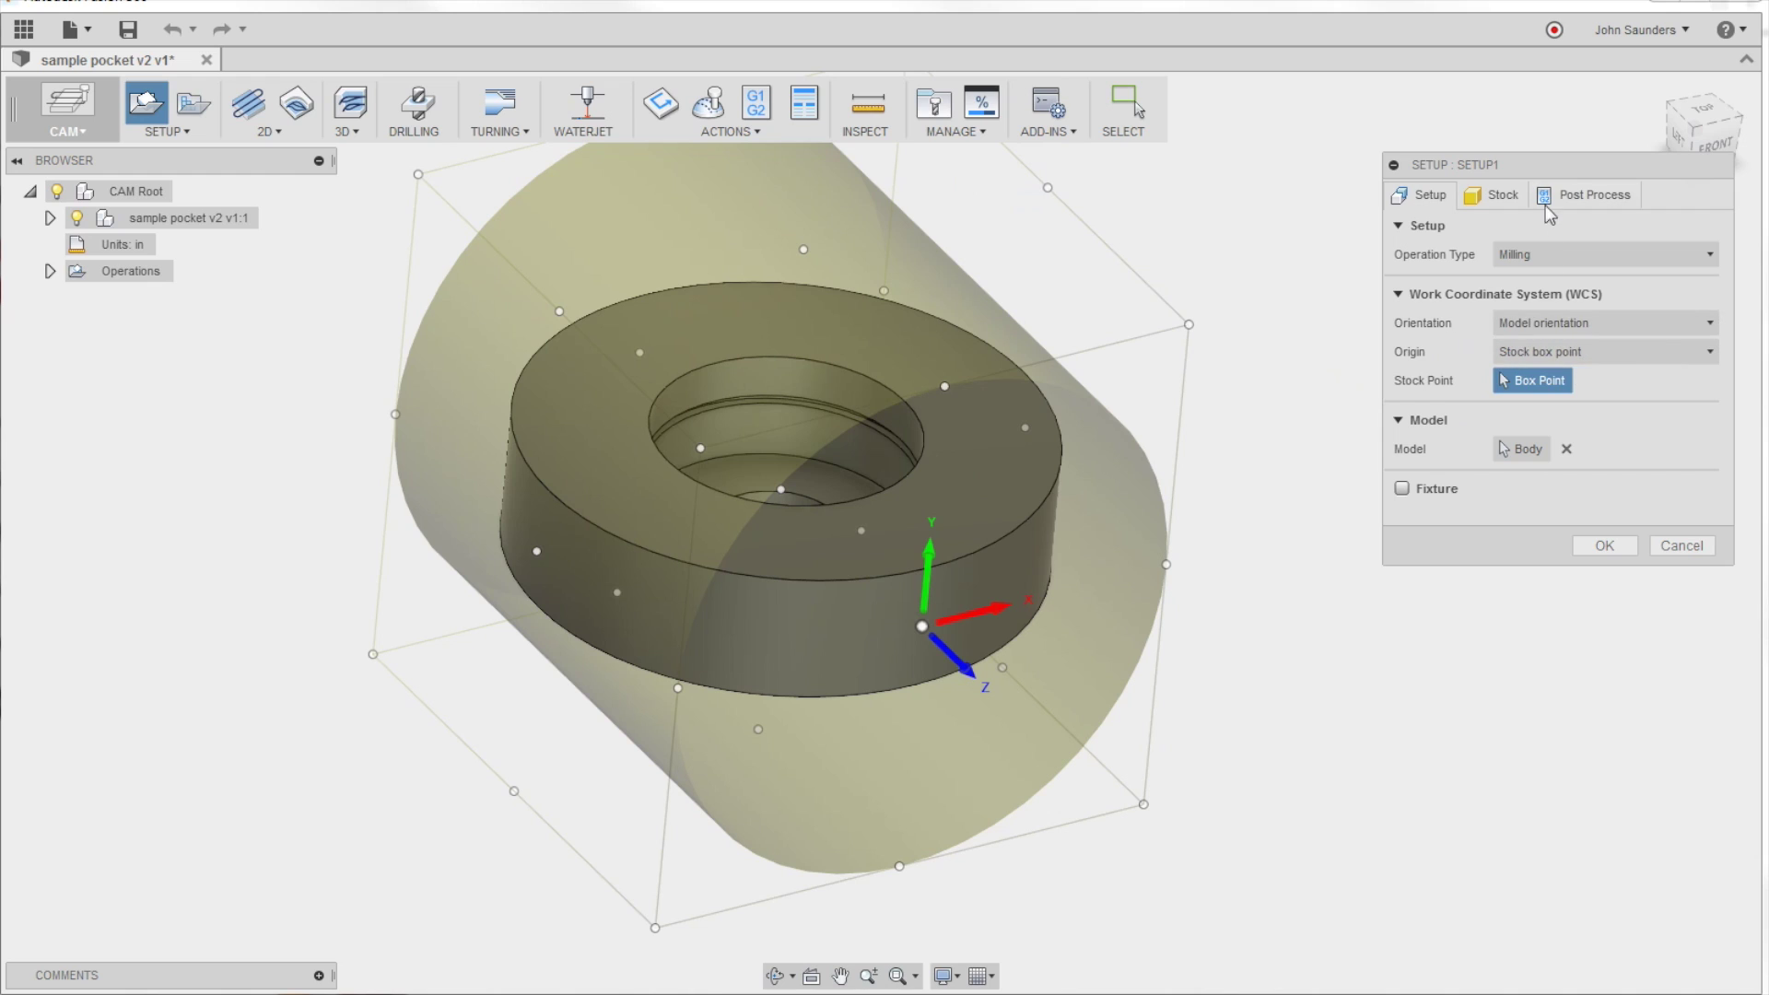
Step: Orient the milling setup by Z axis/plane and X axis, using the part's top face as Z, and accept the setup
{"action": "left_click_drag", "start_coordinate": [1537, 174], "coordinate": [1453, 173]}
{"action": "left_click", "coordinate": [1464, 323]}
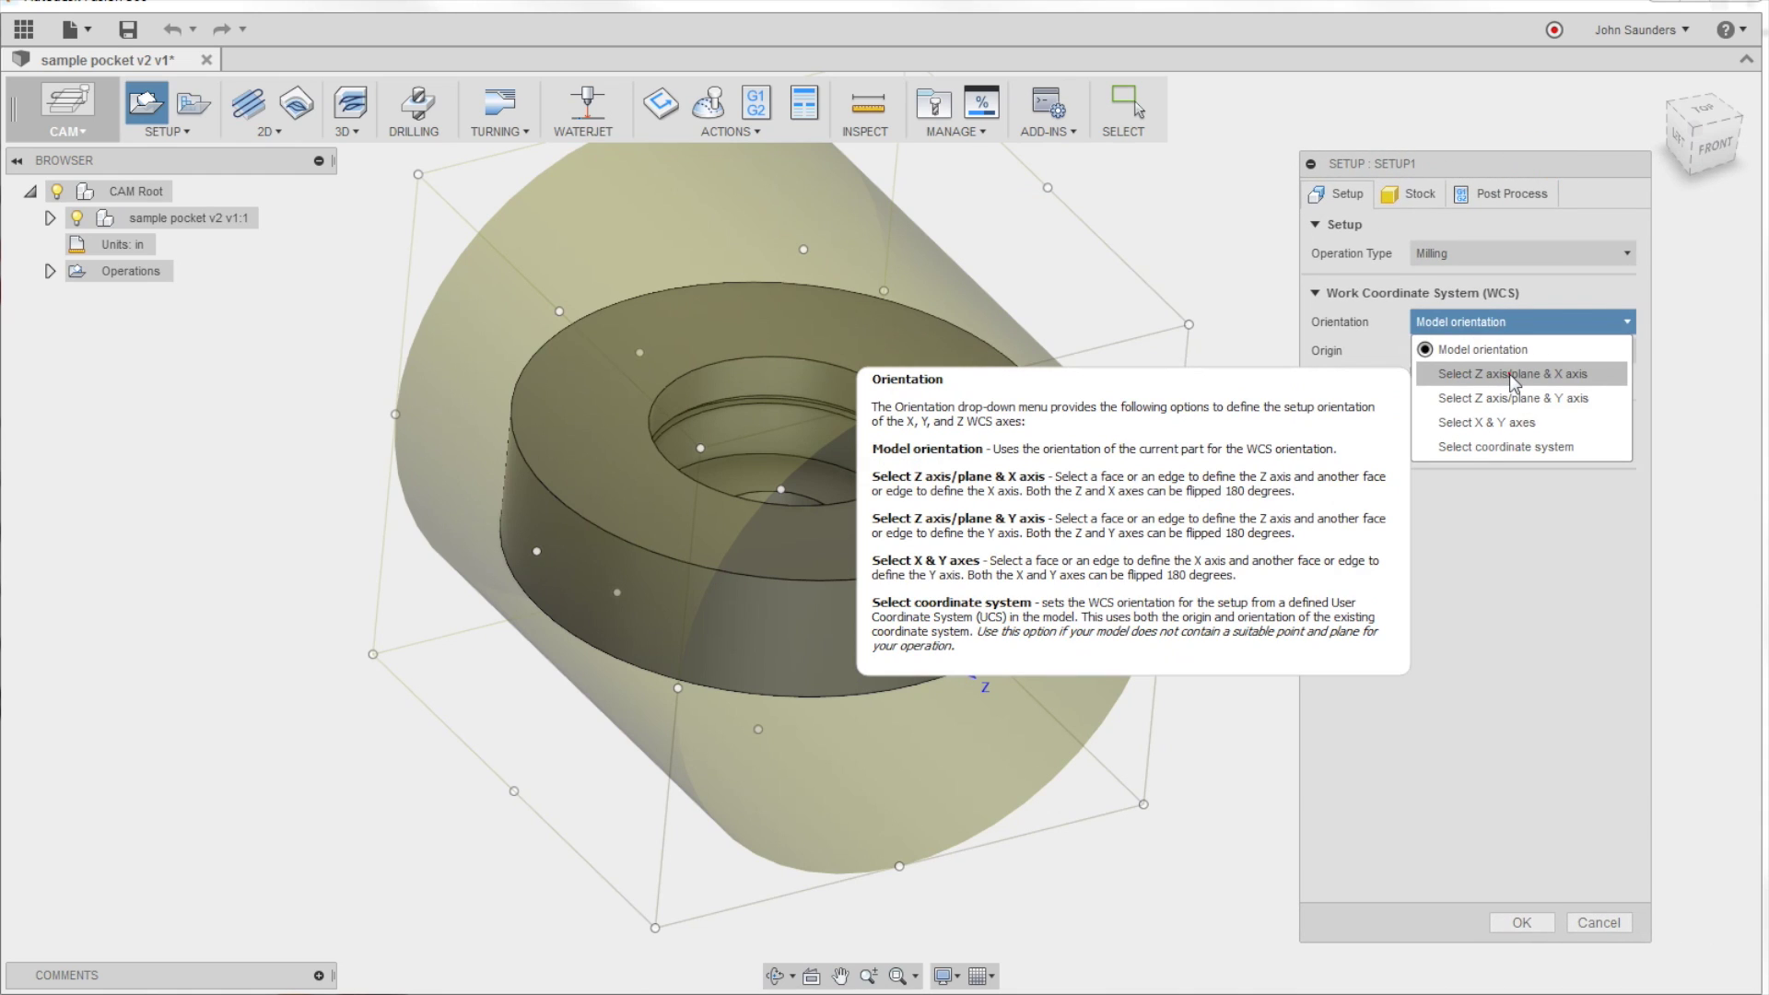
{"action": "left_click", "coordinate": [1511, 374]}
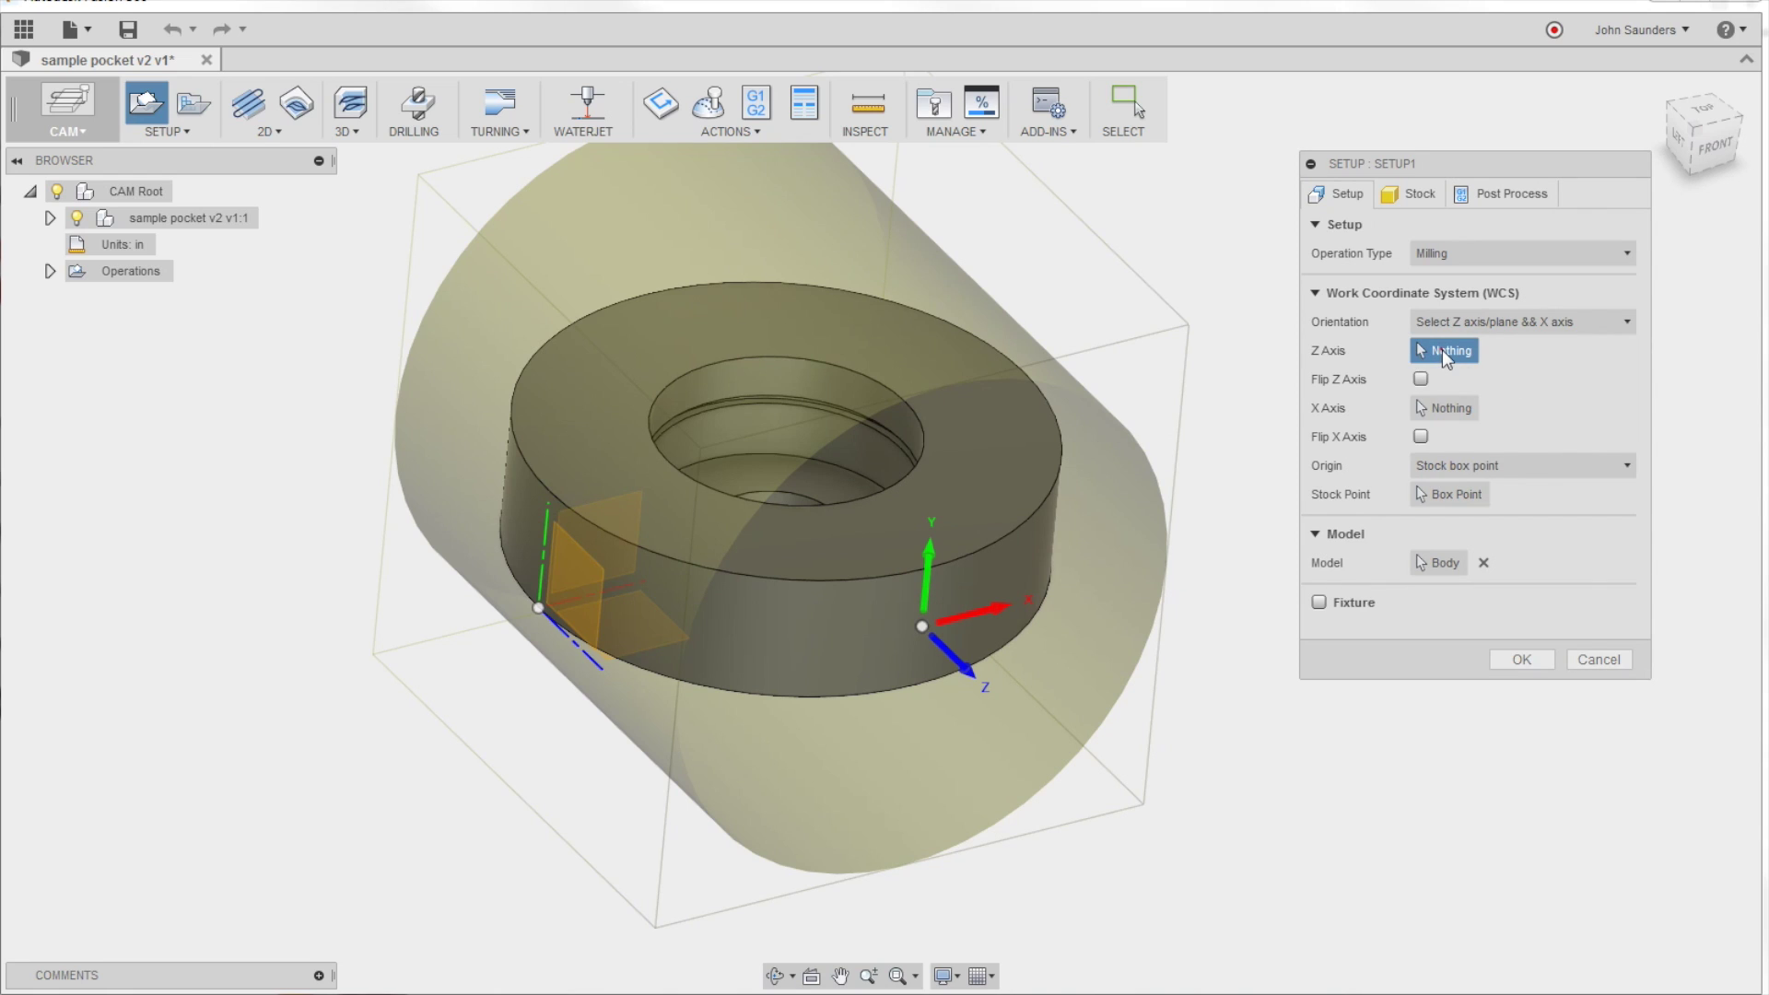
{"action": "left_click", "coordinate": [1006, 444]}
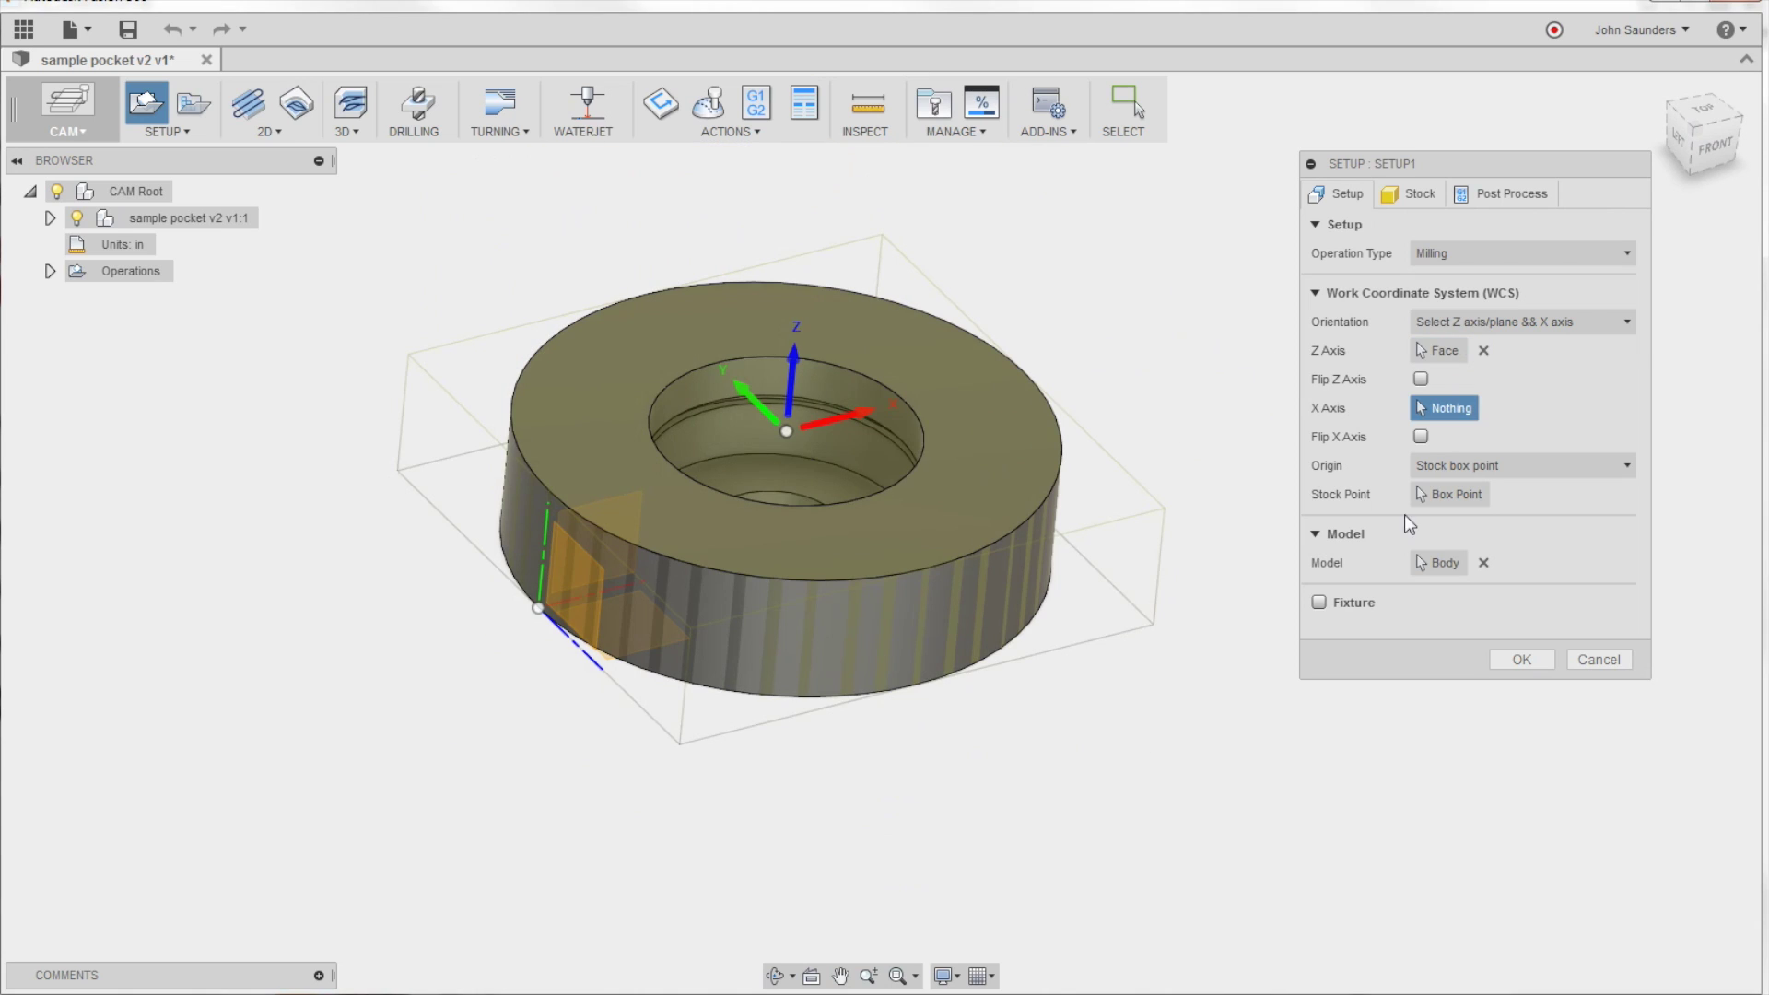
{"action": "left_click", "coordinate": [1441, 564]}
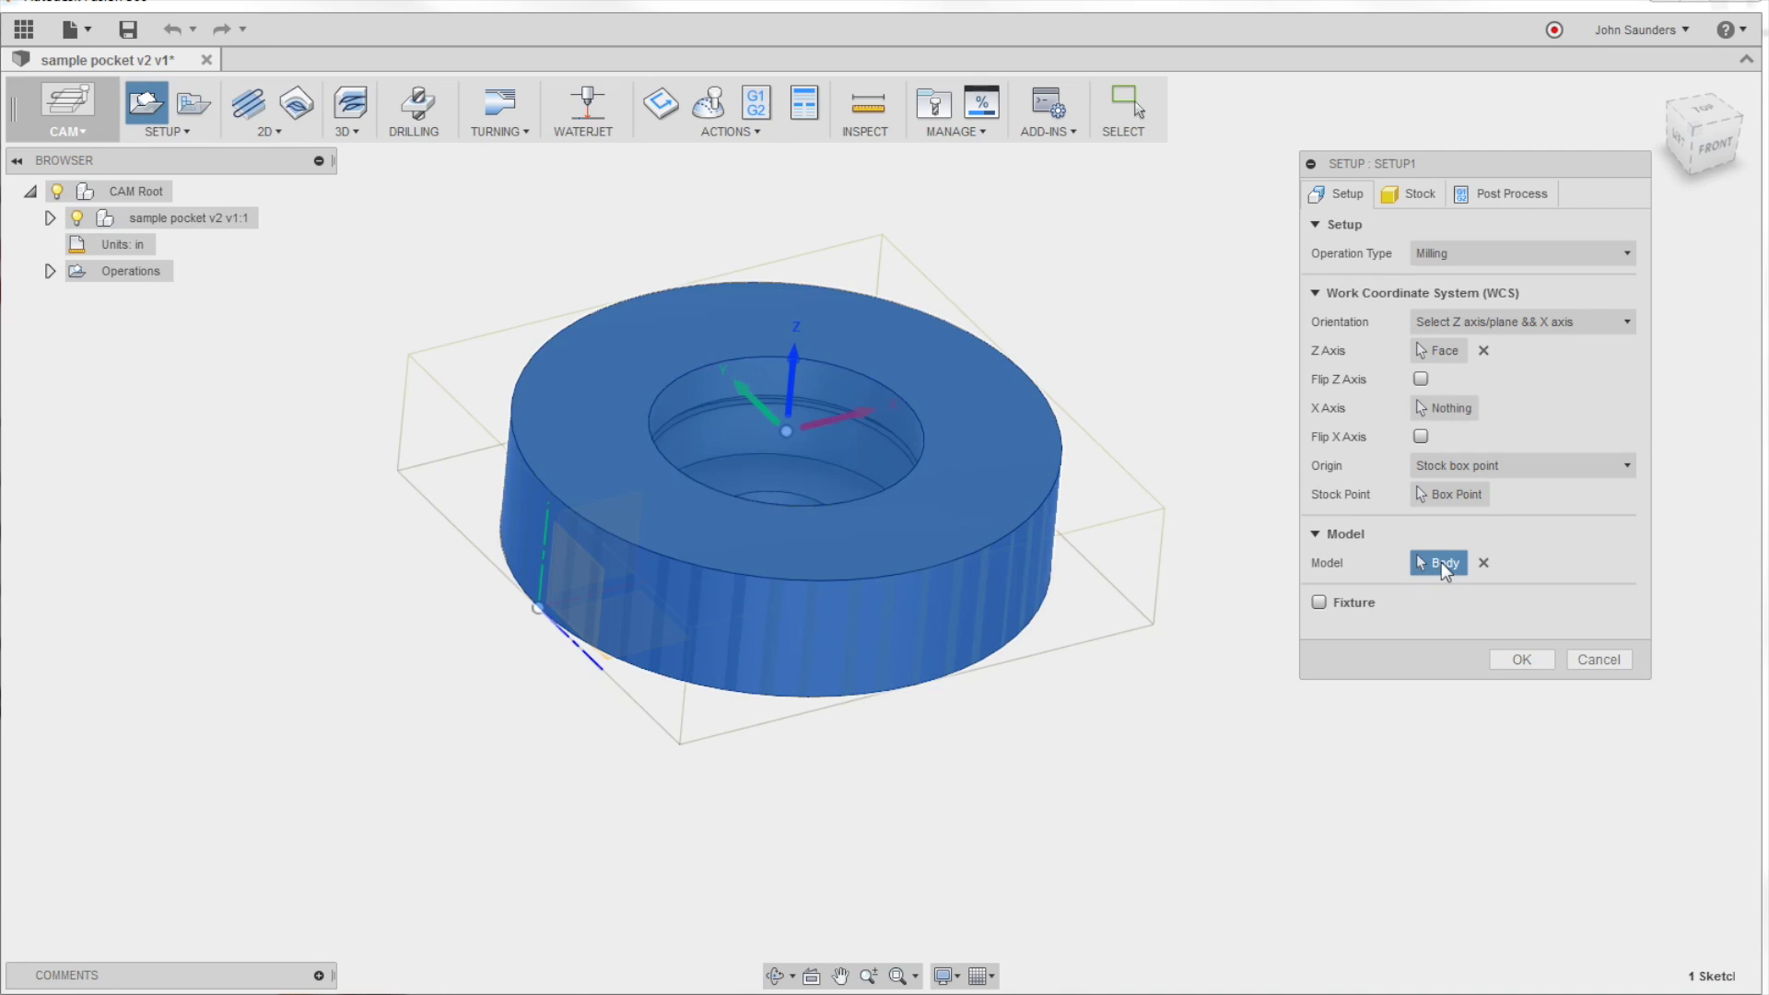
{"action": "left_click", "coordinate": [1416, 197]}
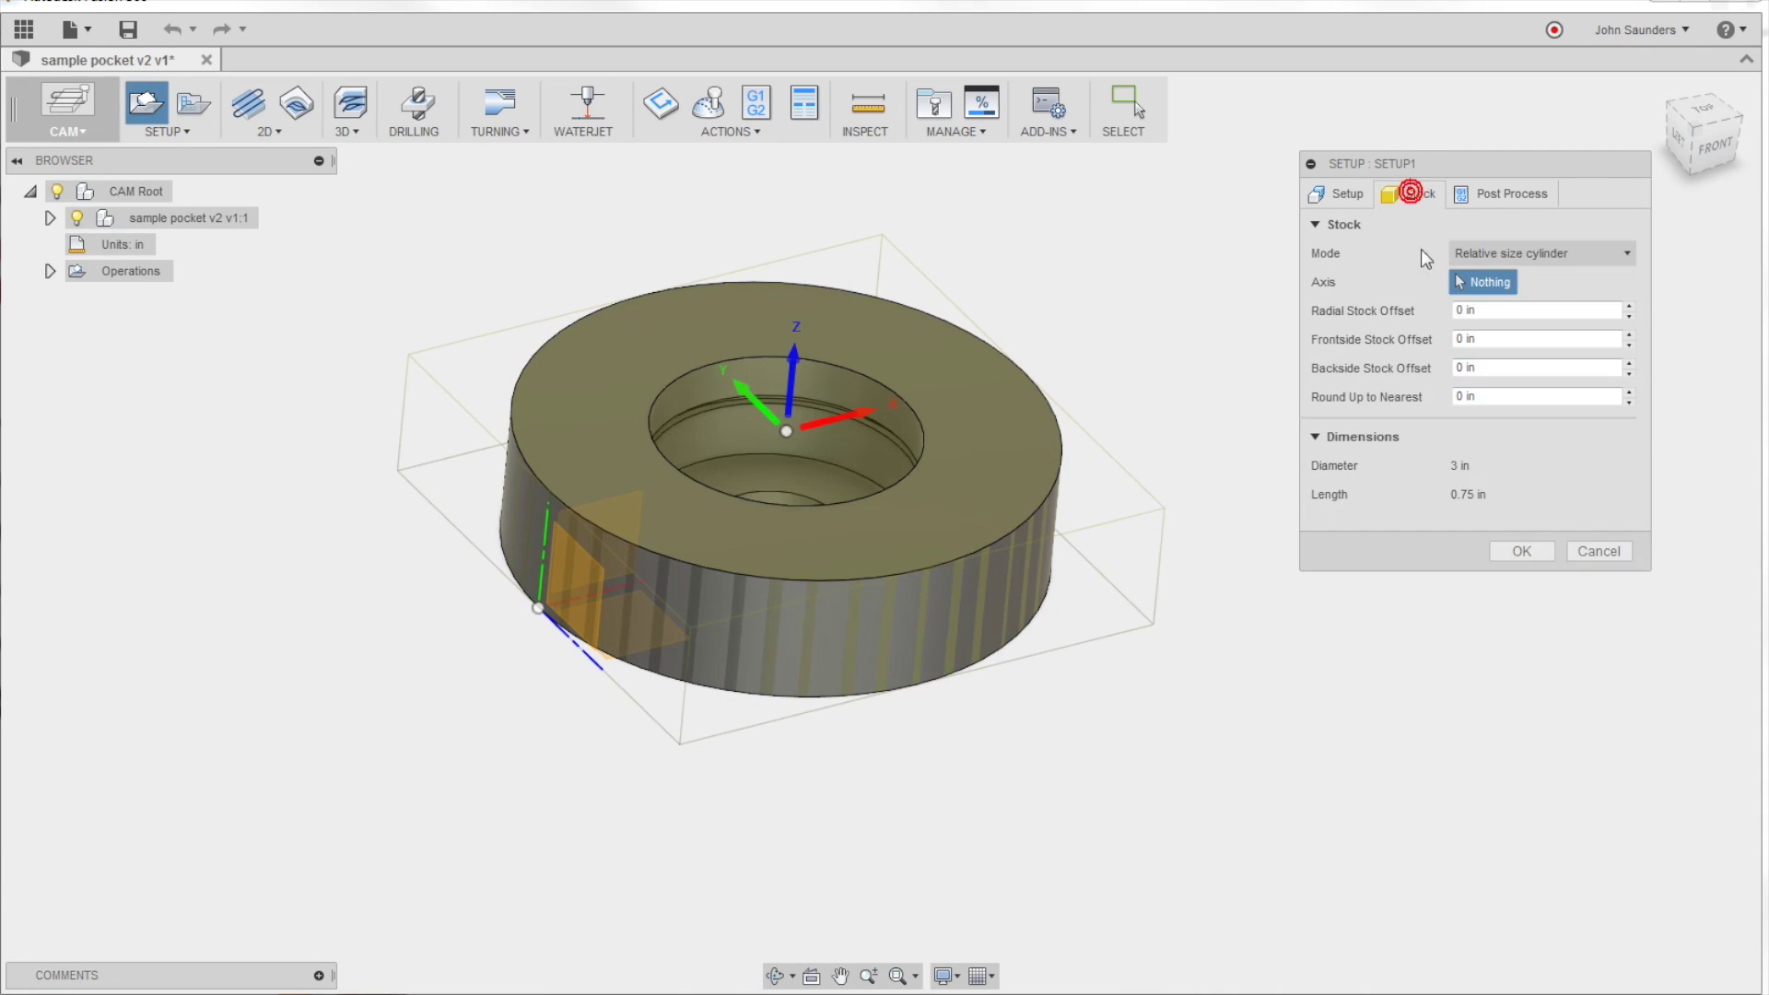
{"action": "left_click", "coordinate": [1533, 547]}
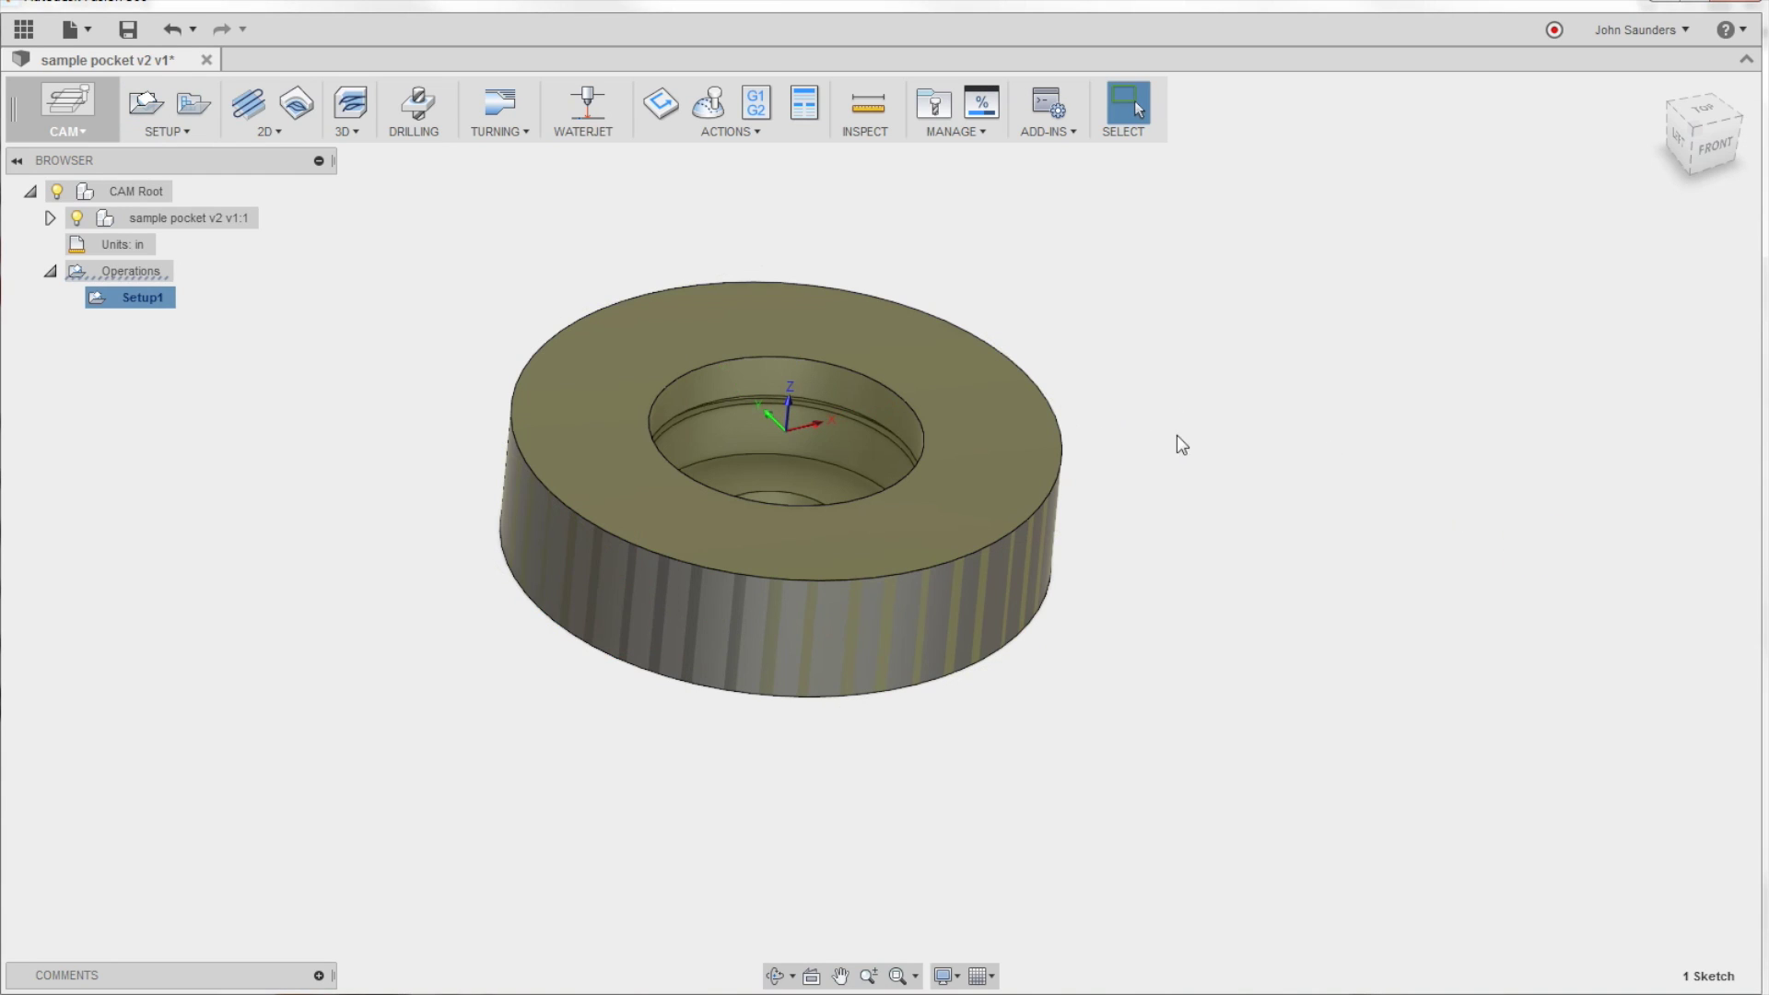
Step: Create a 2D Adaptive operation for the pocket floor with tool #31, the 1/4" flat end mill
{"action": "mouse_move", "coordinate": [1176, 437]}
{"action": "middle_mouse_down", "text": "shift"}
{"action": "mouse_move", "coordinate": [1287, 466]}
{"action": "mouse_move", "coordinate": [1268, 410]}
{"action": "mouse_move", "coordinate": [1202, 418]}
{"action": "middle_mouse_up", "text": "shift"}
{"action": "middle_click_drag", "start_coordinate": [721, 413], "coordinate": [630, 321], "text": "shift"}
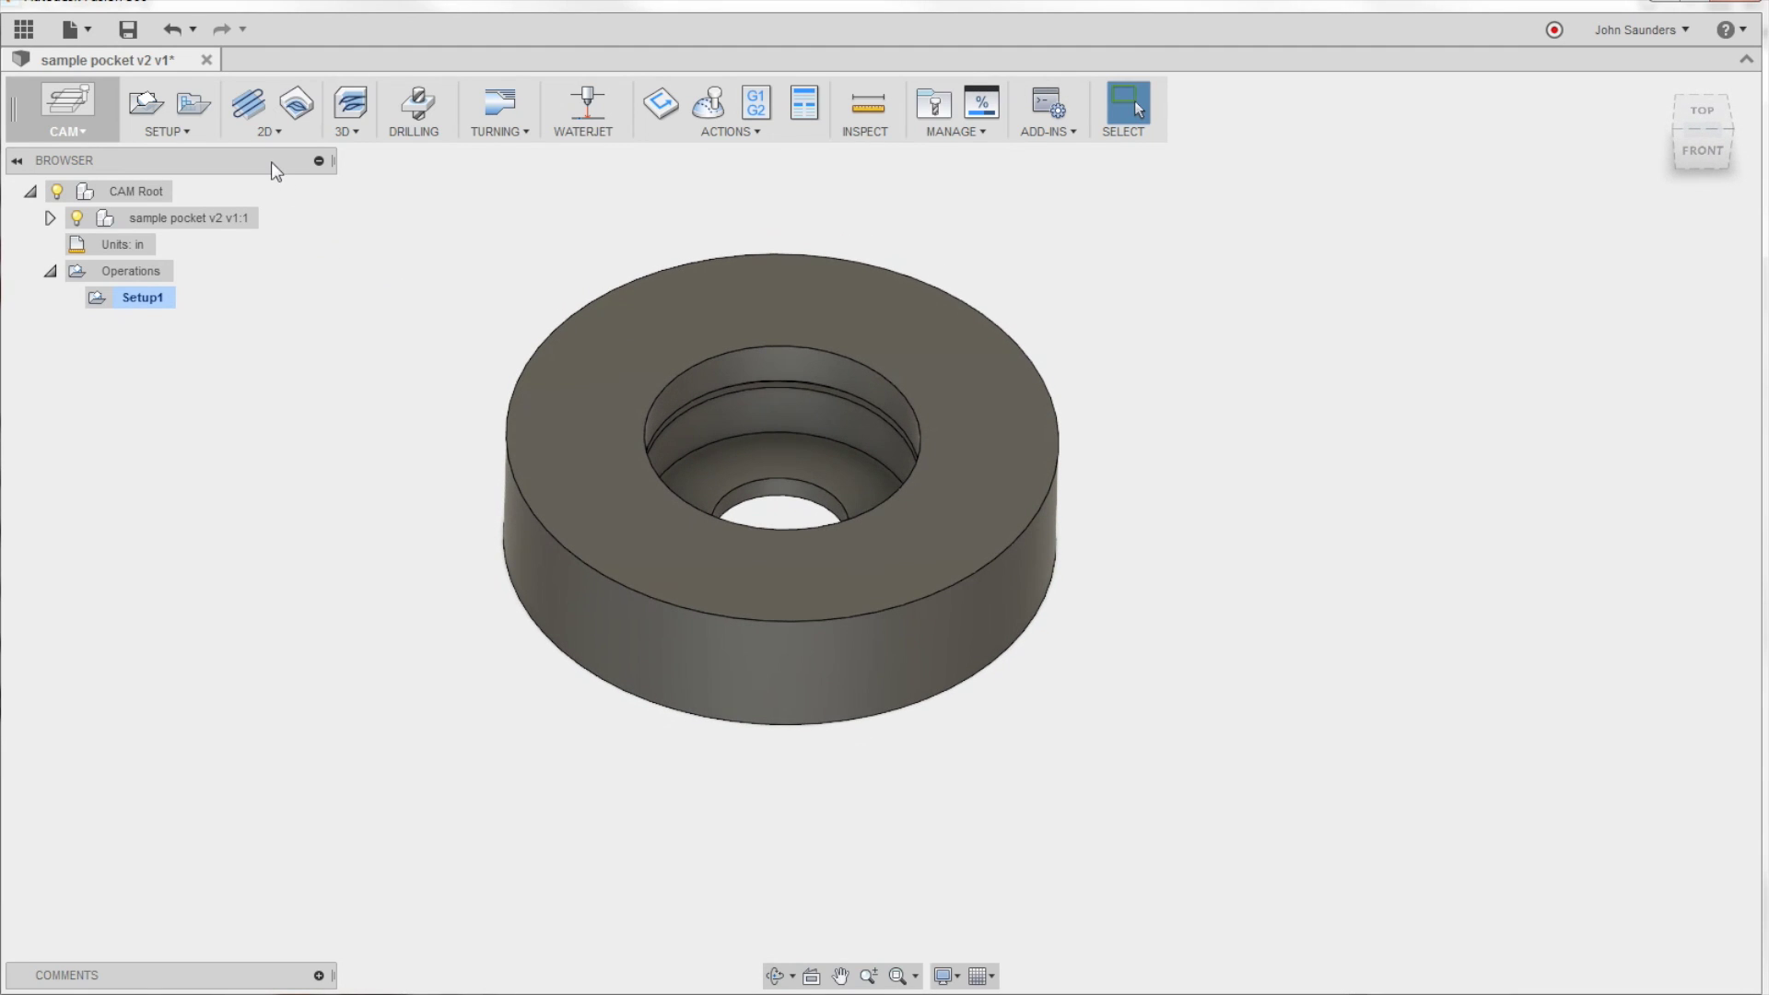
{"action": "left_click", "coordinate": [269, 132]}
{"action": "left_click", "coordinate": [304, 155]}
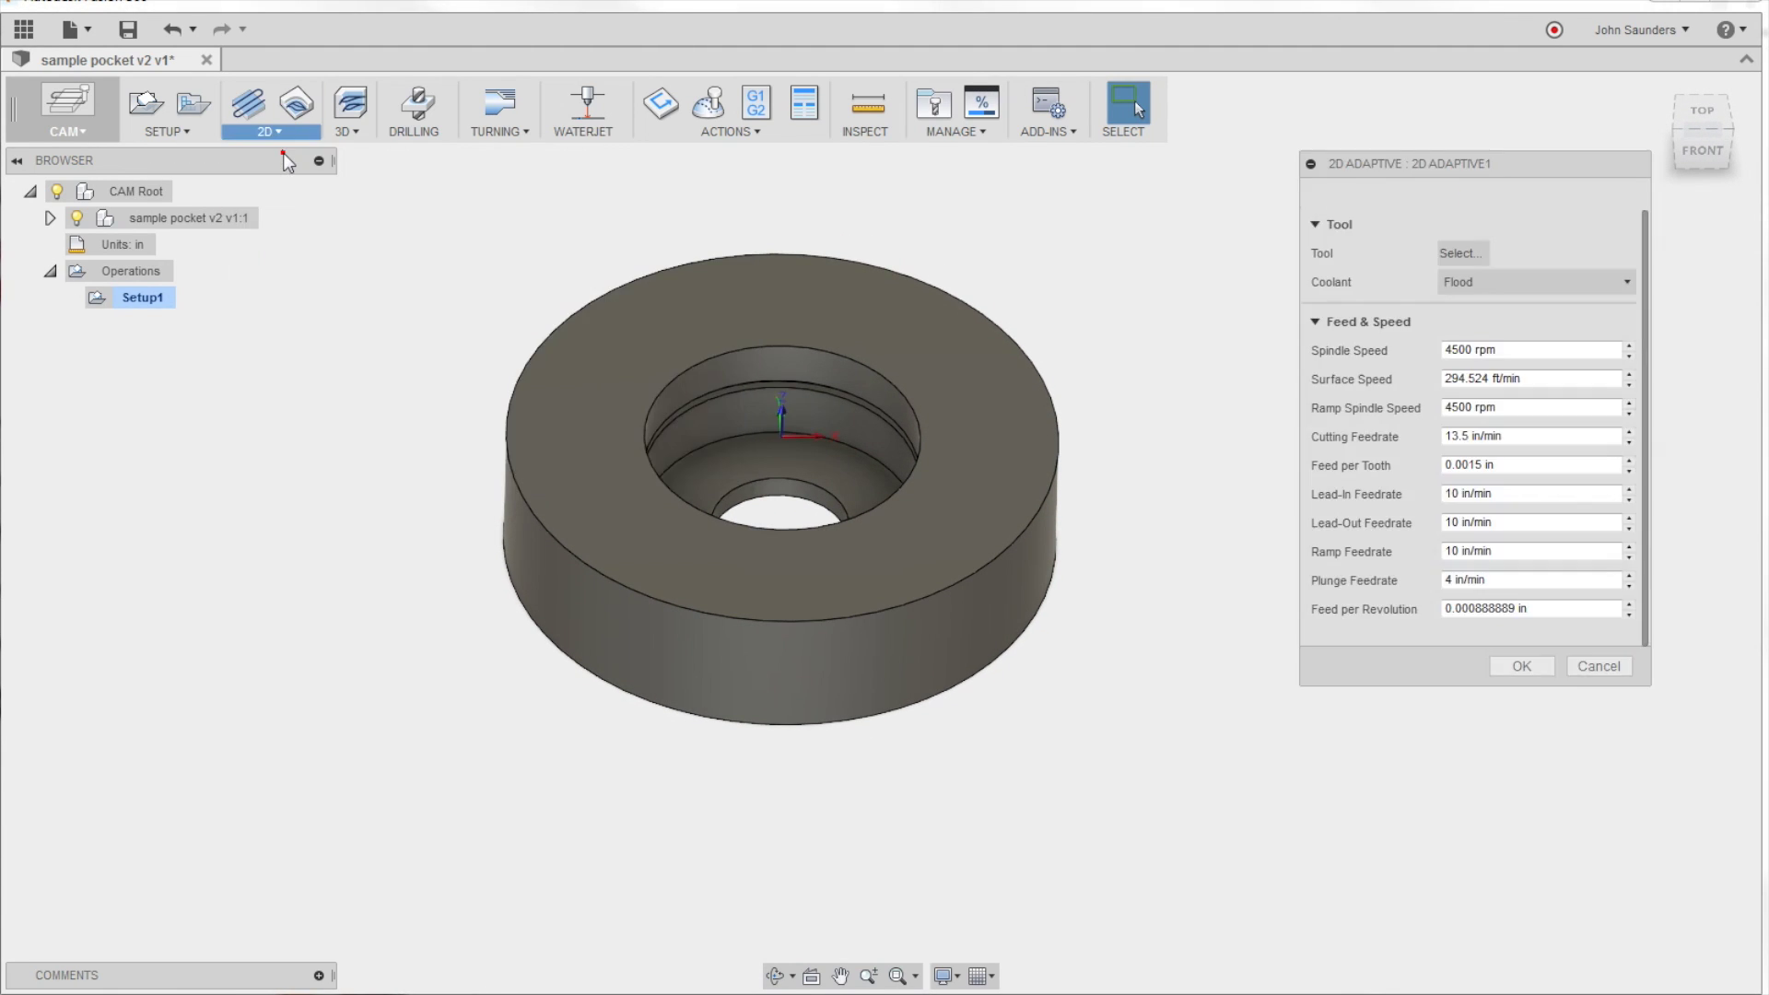
{"action": "left_click", "coordinate": [1456, 249]}
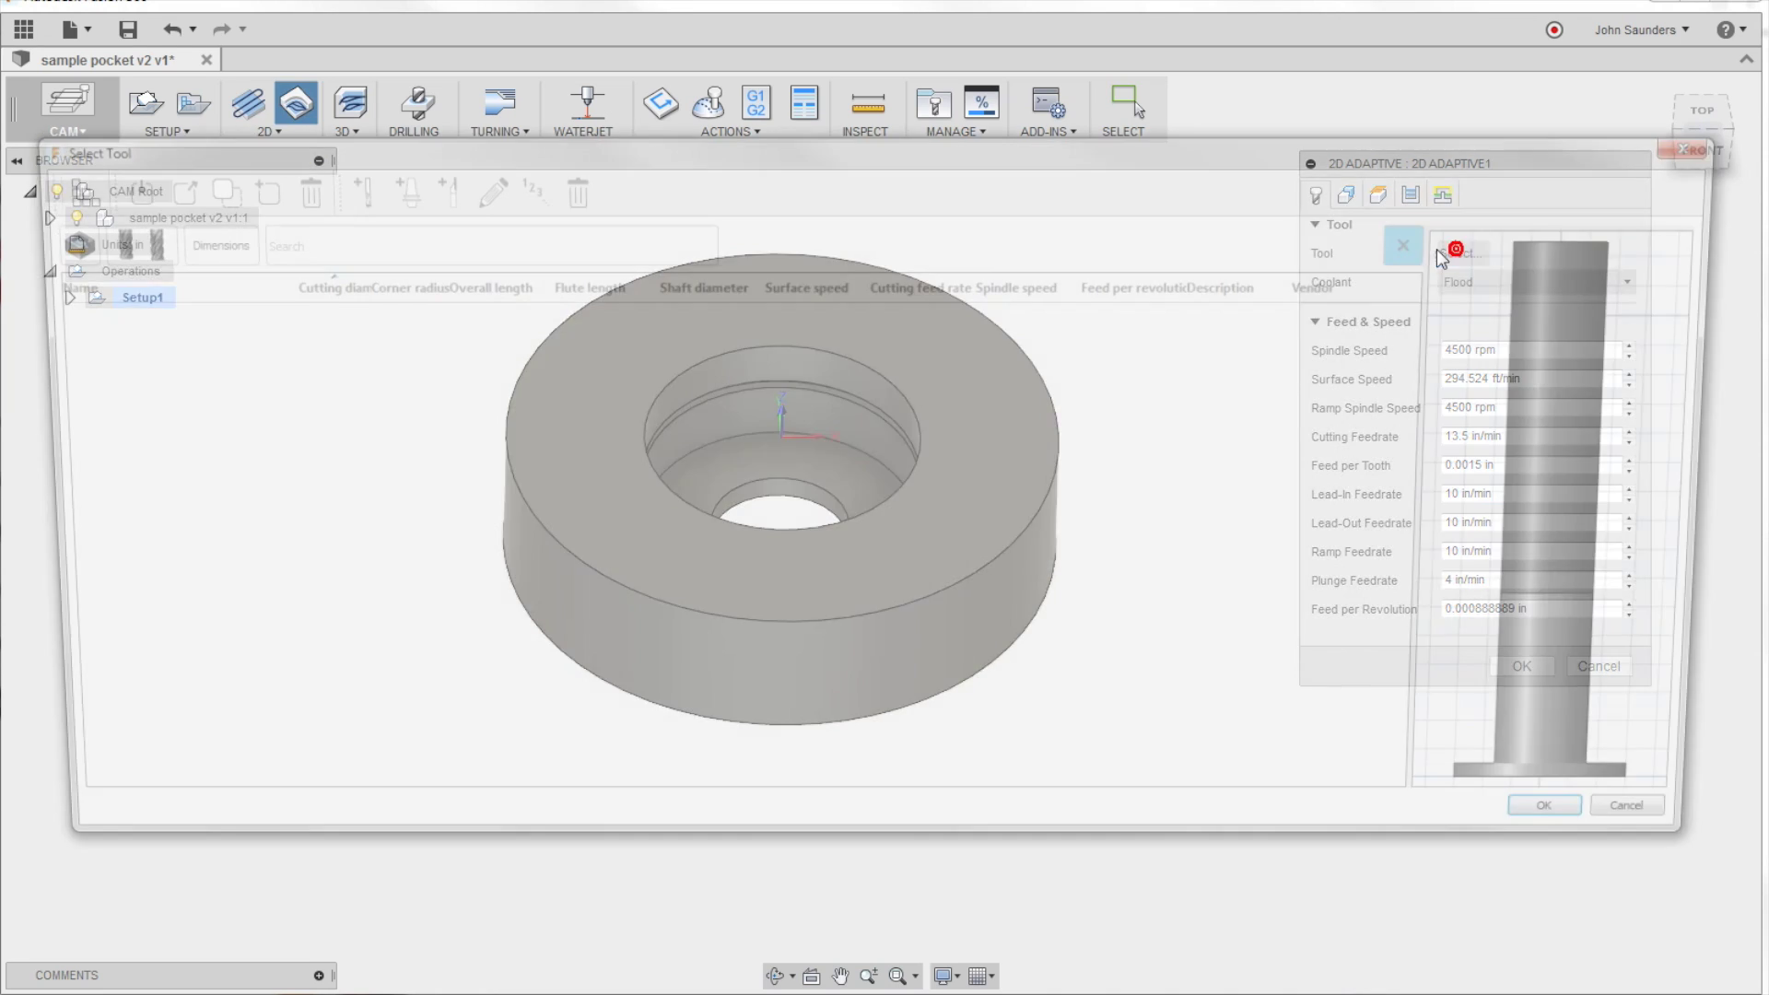
{"action": "left_click", "coordinate": [237, 462]}
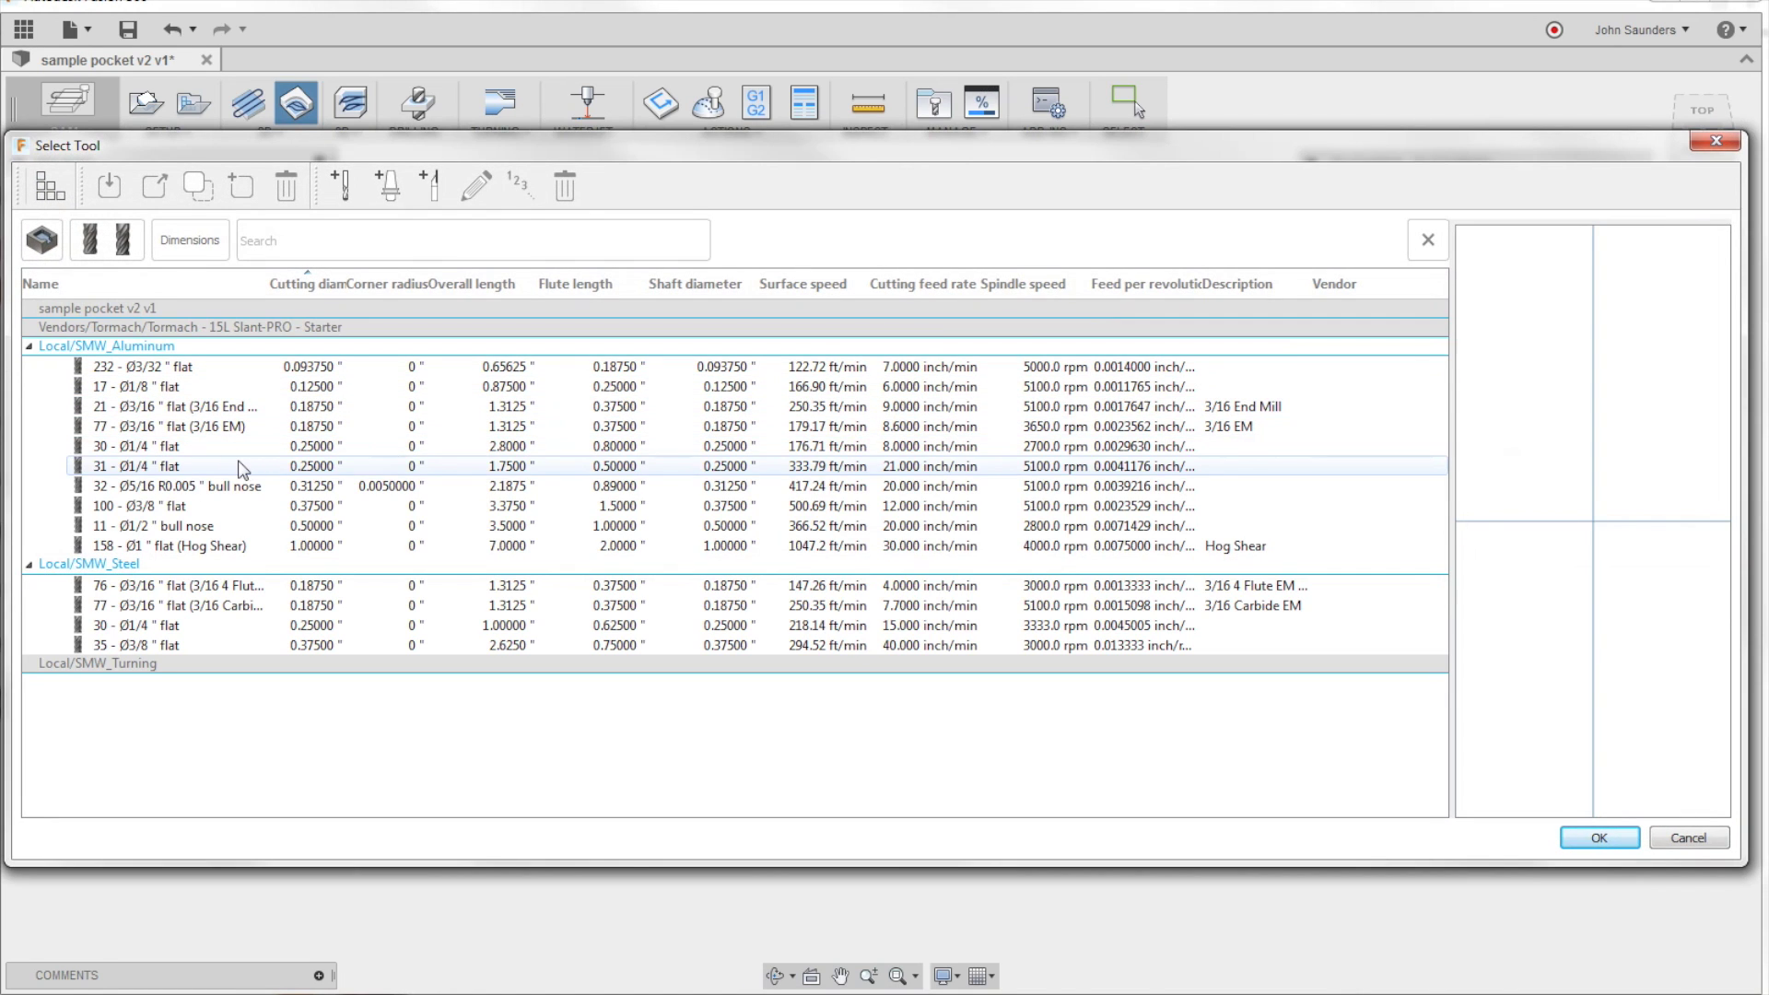
{"action": "left_click", "coordinate": [1598, 837]}
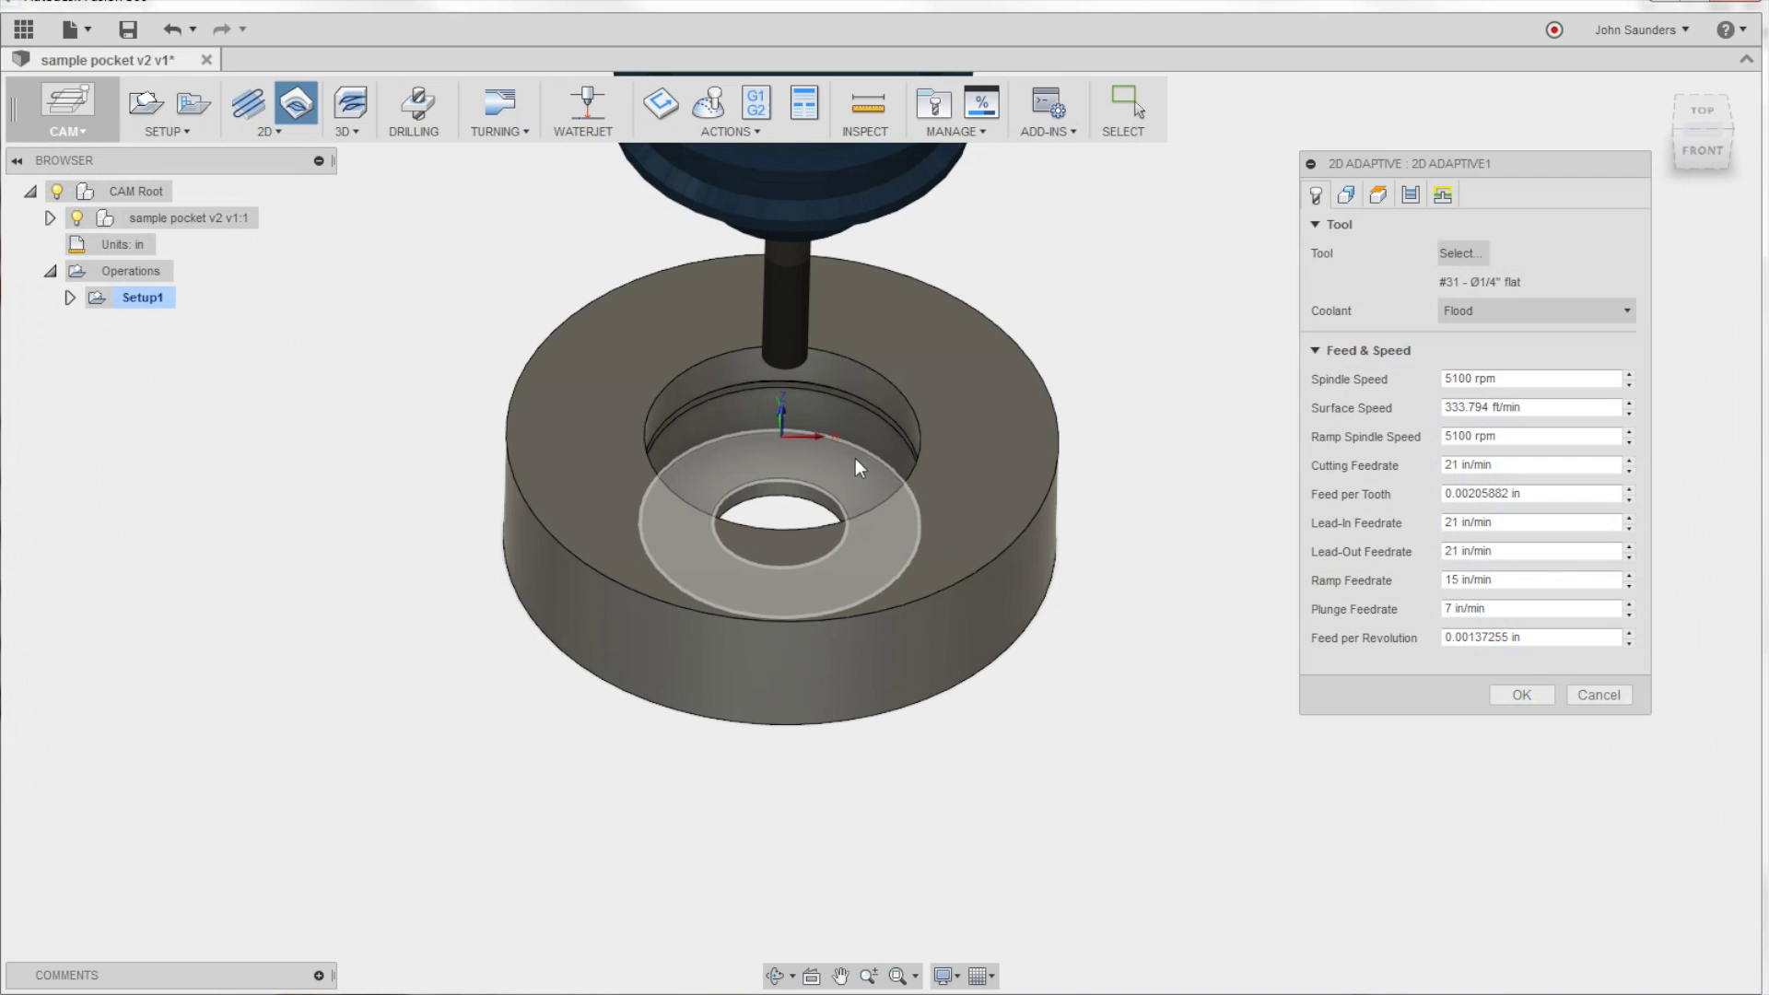
{"action": "left_click", "coordinate": [860, 450]}
{"action": "left_click", "coordinate": [1521, 389]}
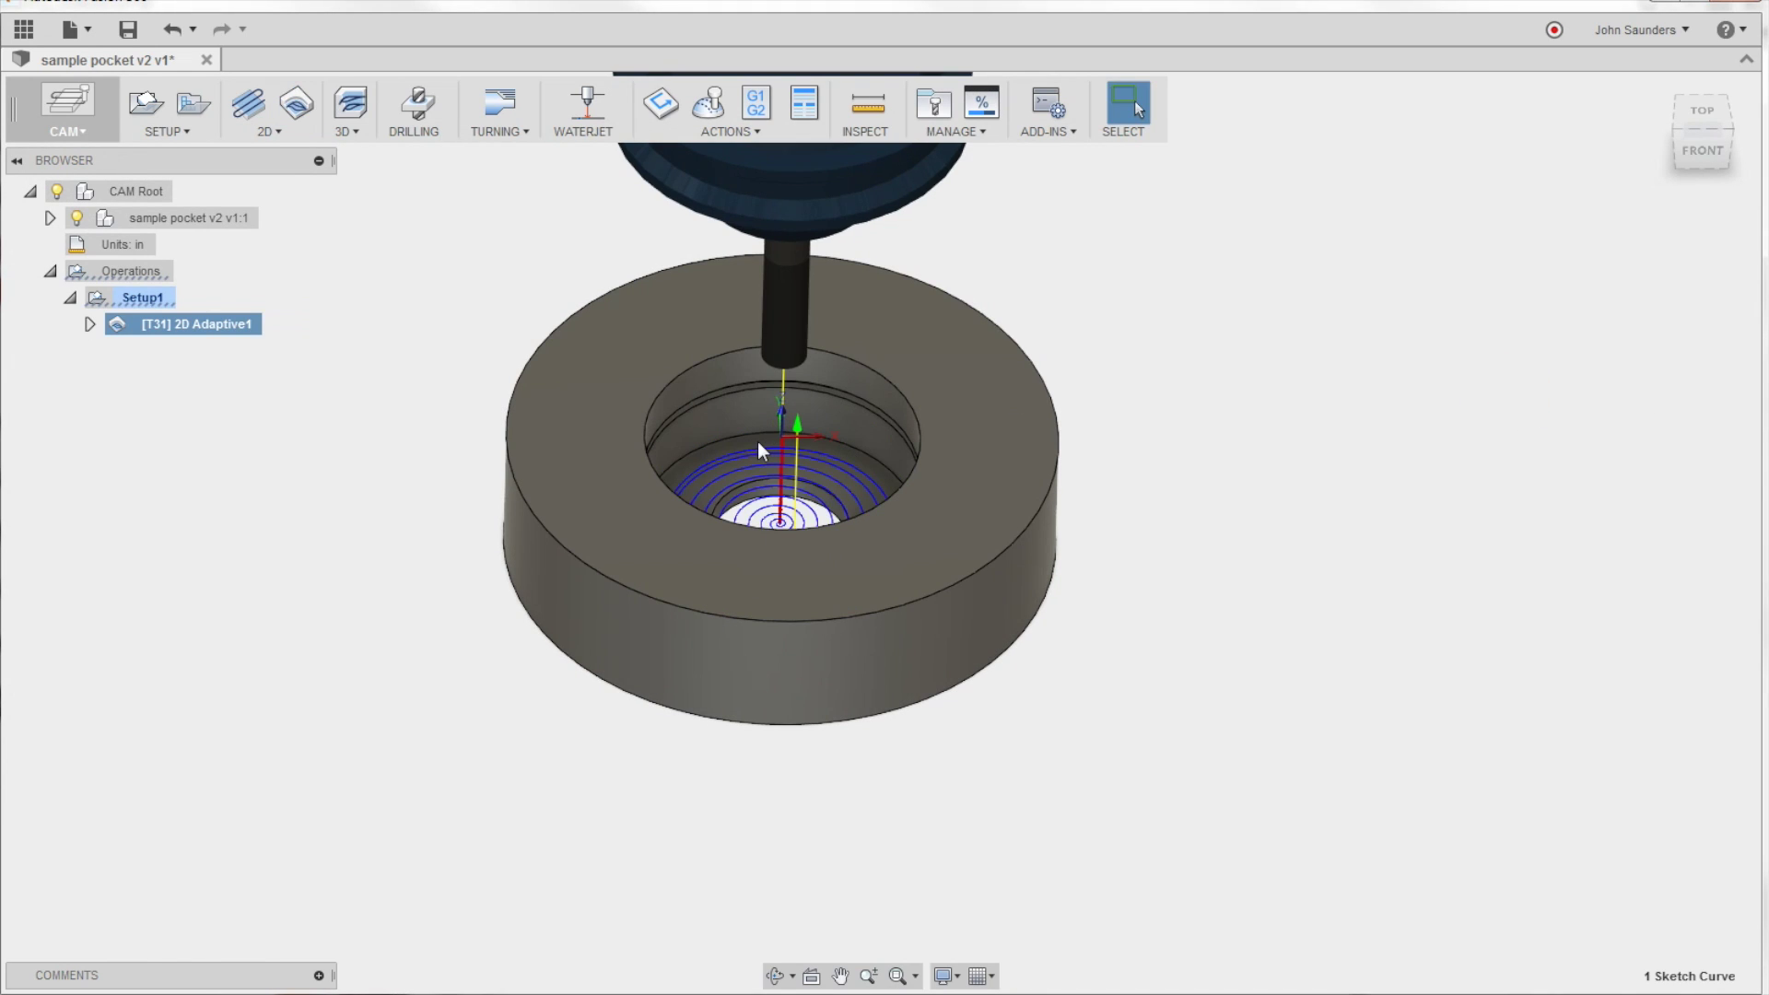
Step: Examine the adaptive toolpath inside the pocket from several angles and distances
{"action": "scroll", "coordinate": [757, 440], "scroll_direction": "up", "scroll_amount": 5}
{"action": "middle_click_drag", "start_coordinate": [770, 410], "coordinate": [599, 207], "text": "shift"}
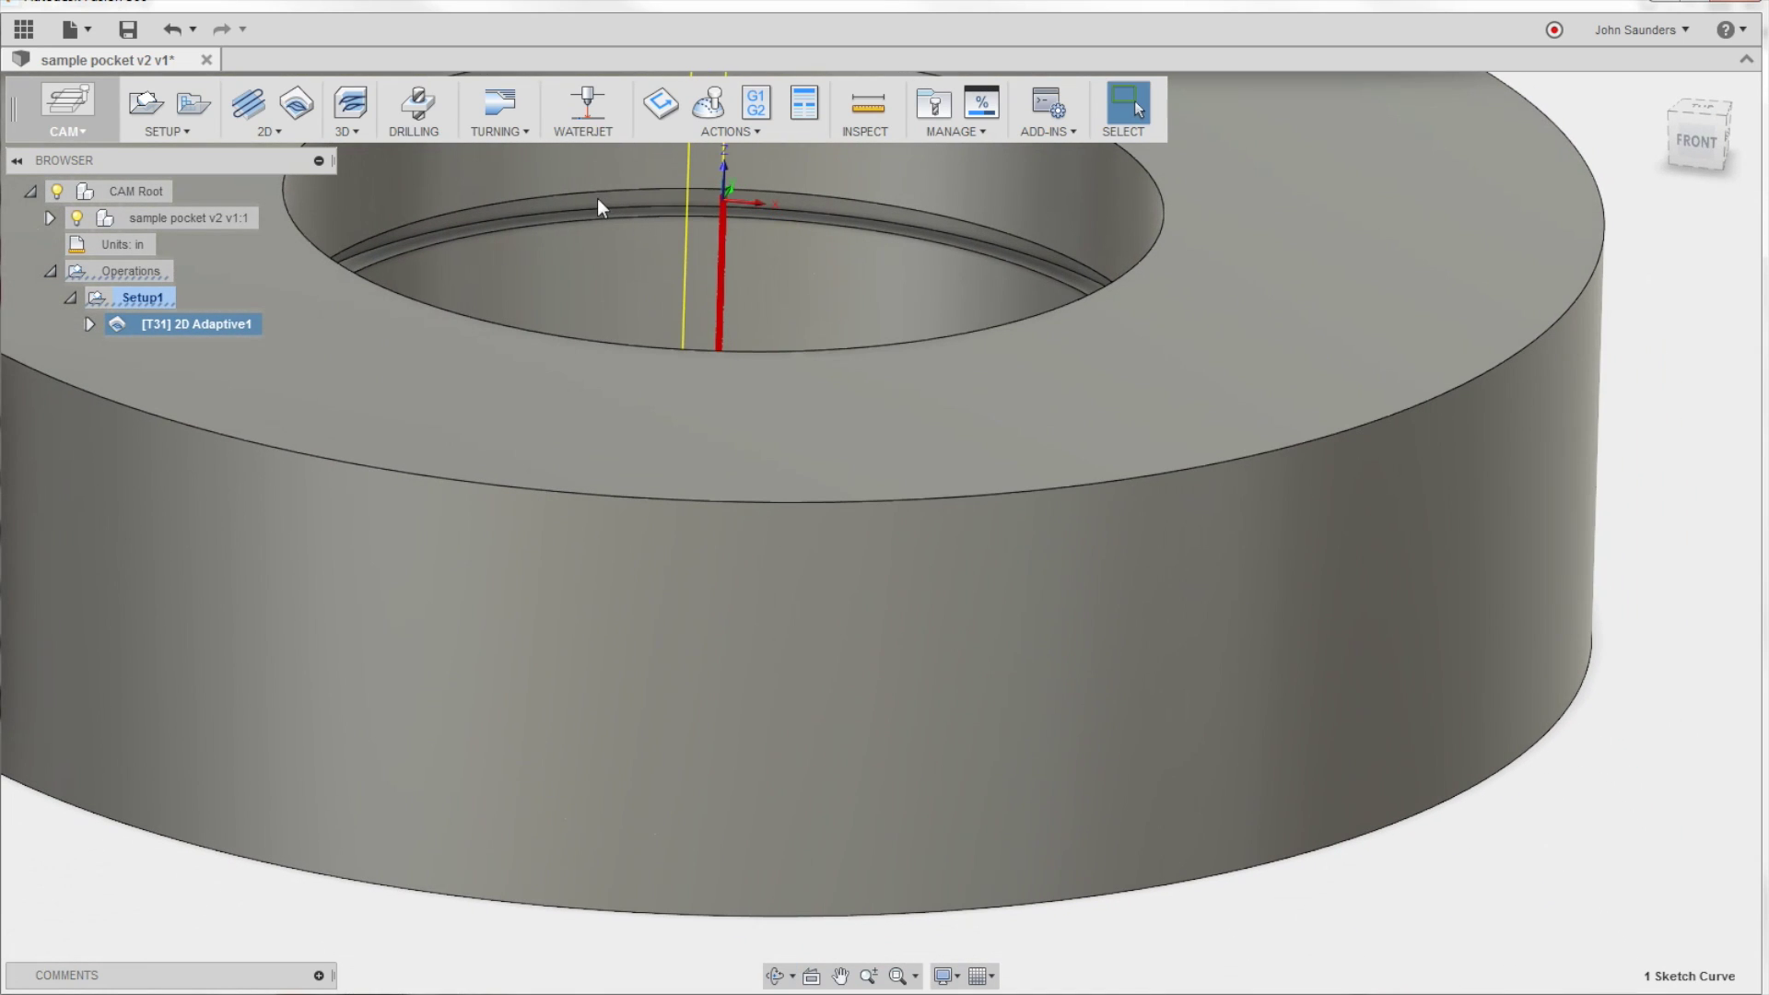
{"action": "scroll", "coordinate": [578, 315], "scroll_direction": "down", "scroll_amount": 5}
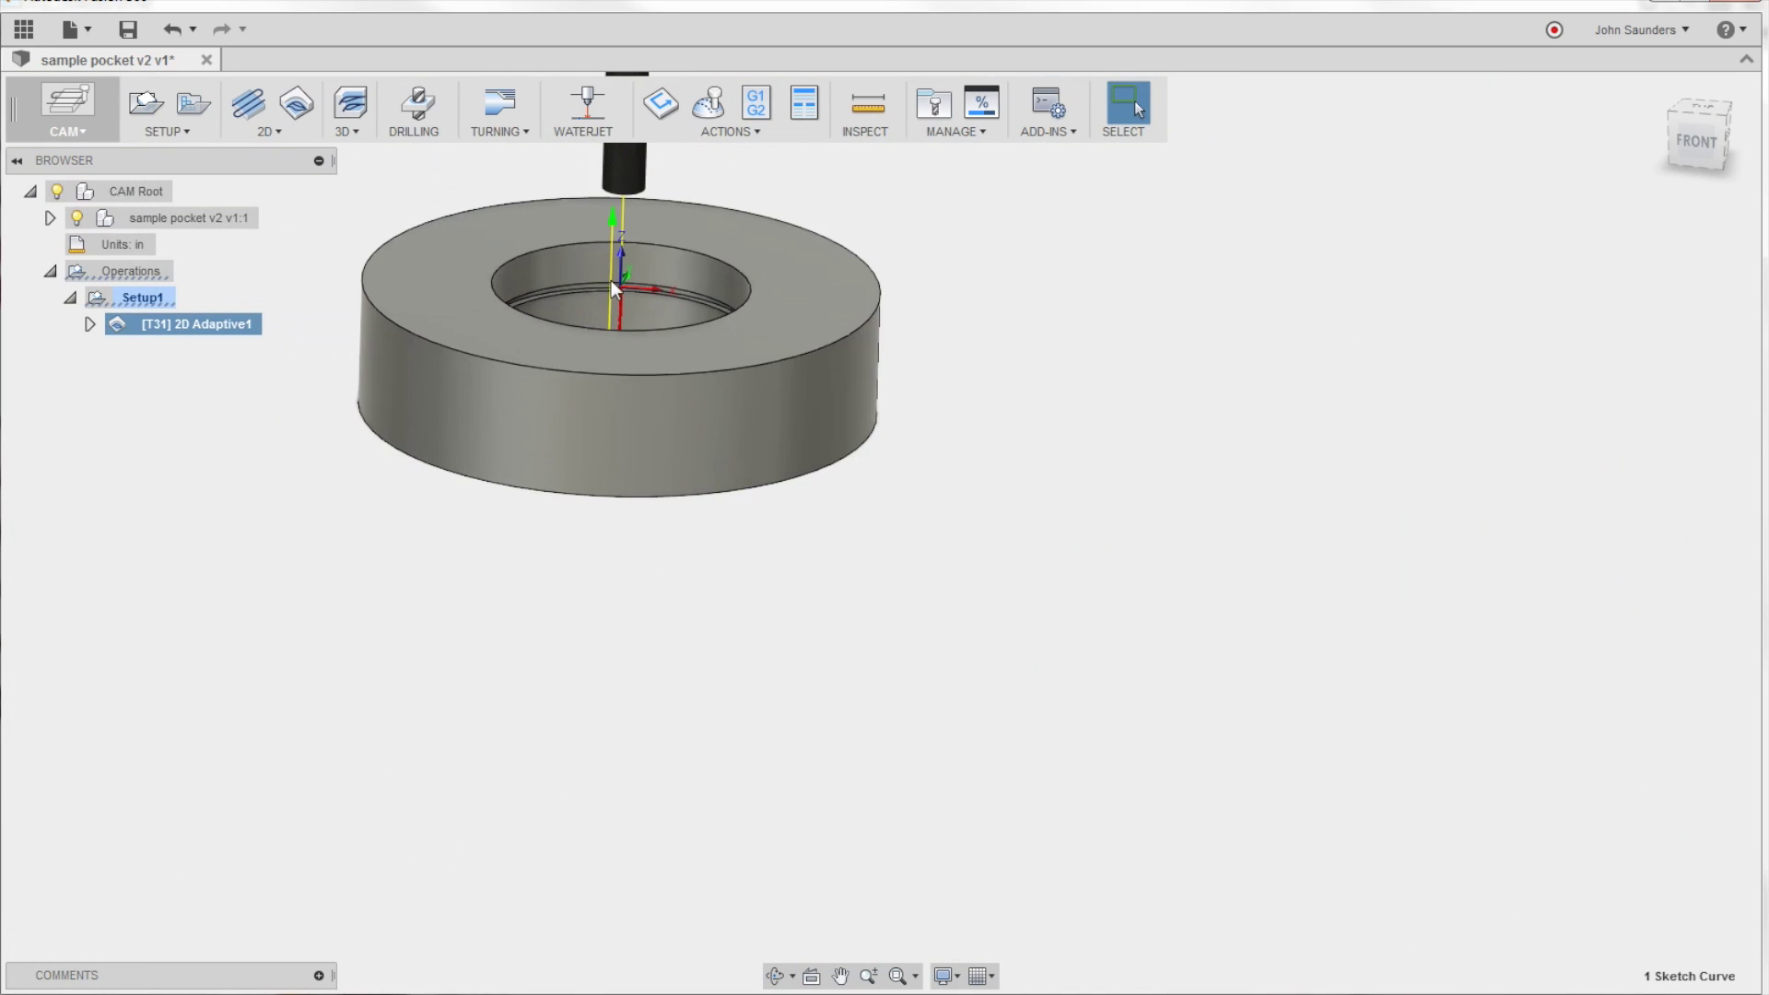
{"action": "scroll", "coordinate": [814, 415], "scroll_direction": "up", "scroll_amount": 2}
{"action": "middle_click_drag", "start_coordinate": [844, 433], "coordinate": [968, 434]}
{"action": "scroll", "coordinate": [976, 434], "scroll_direction": "up", "scroll_amount": 4}
{"action": "middle_click_drag", "start_coordinate": [785, 466], "coordinate": [839, 483]}
{"action": "scroll", "coordinate": [768, 431], "scroll_direction": "down", "scroll_amount": 3}
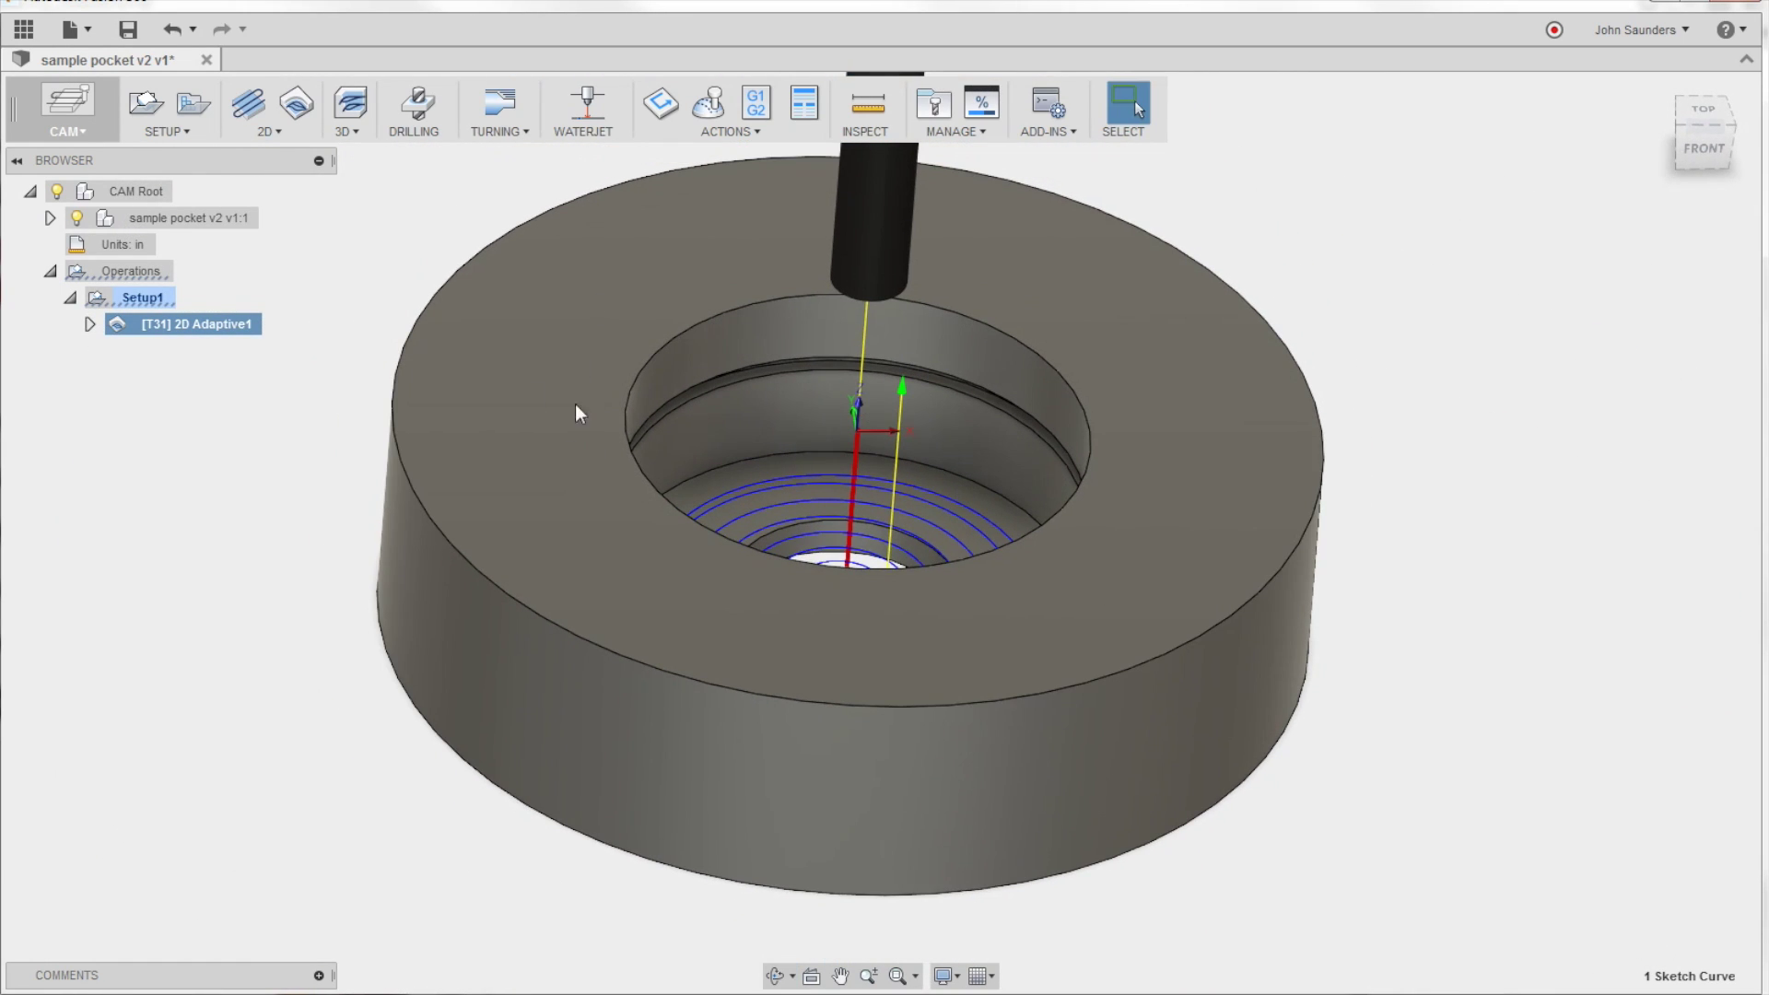
Step: Return to the Model workspace and turn the part around to its back side
{"action": "left_click", "coordinate": [72, 136]}
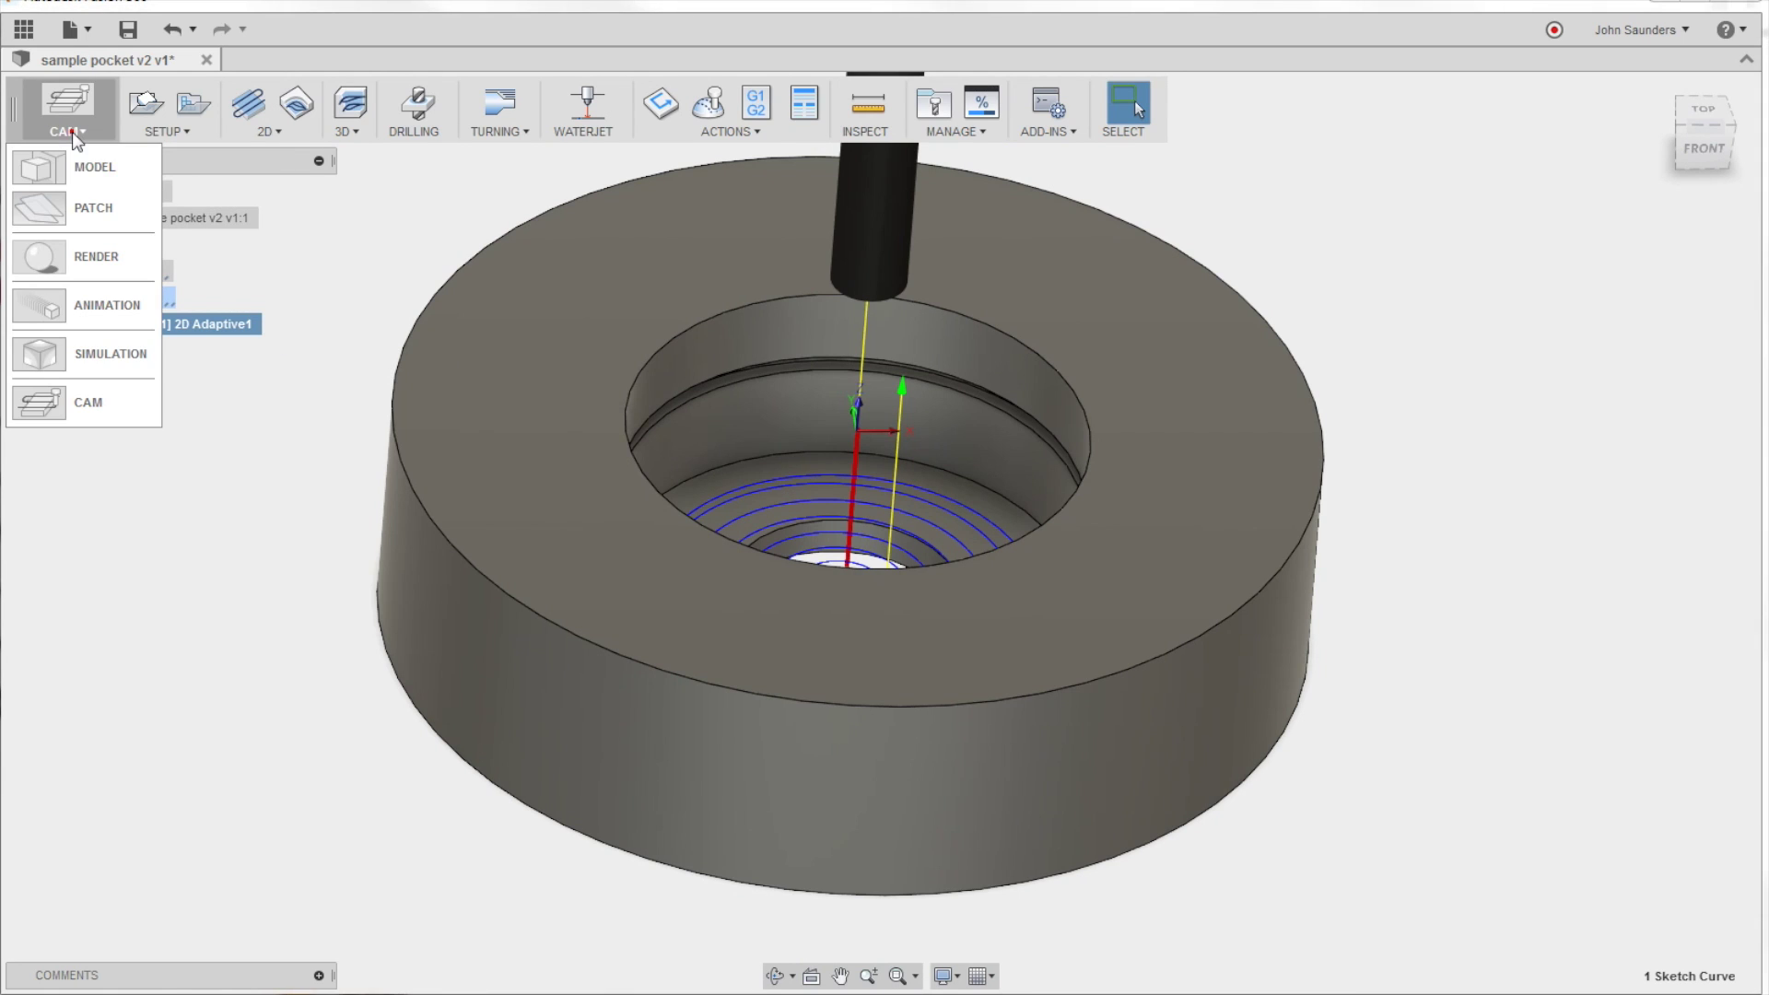
{"action": "left_click", "coordinate": [90, 166]}
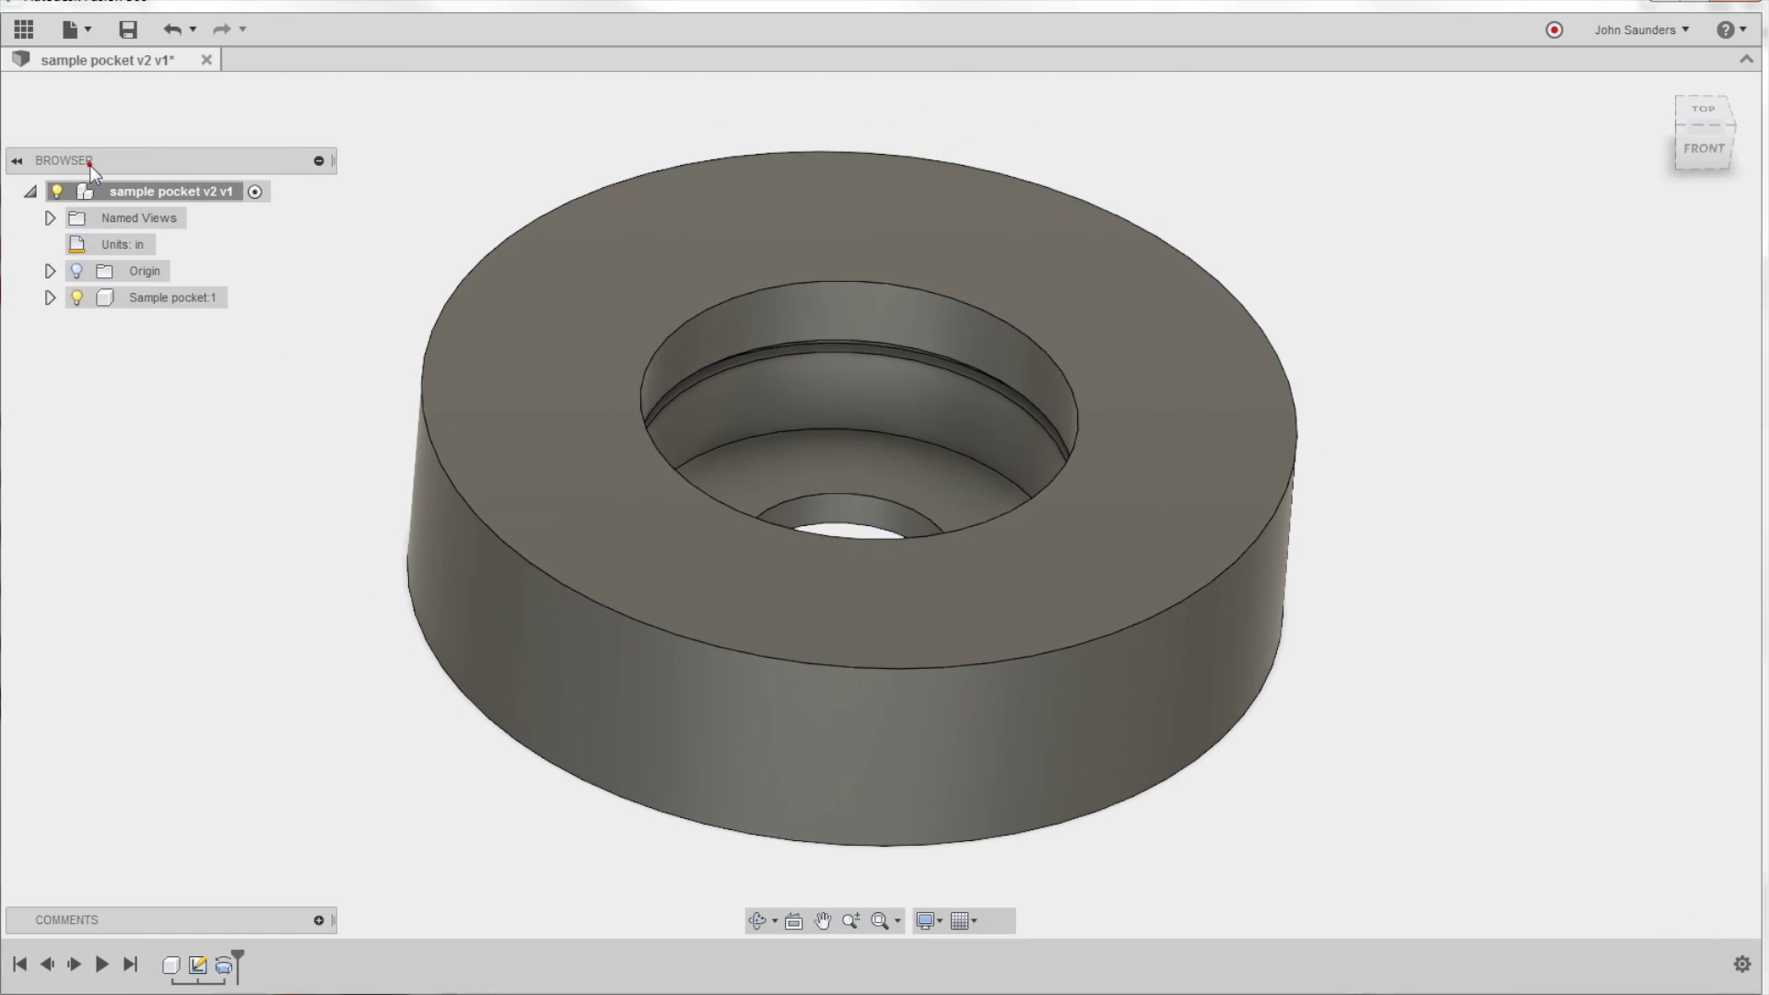
{"action": "middle_click_drag", "start_coordinate": [360, 286], "coordinate": [498, 450], "text": "shift"}
{"action": "mouse_move", "coordinate": [1204, 406]}
{"action": "middle_mouse_down", "text": "shift"}
{"action": "mouse_move", "coordinate": [1271, 375]}
{"action": "mouse_move", "coordinate": [1254, 370]}
{"action": "middle_mouse_up", "text": "shift"}
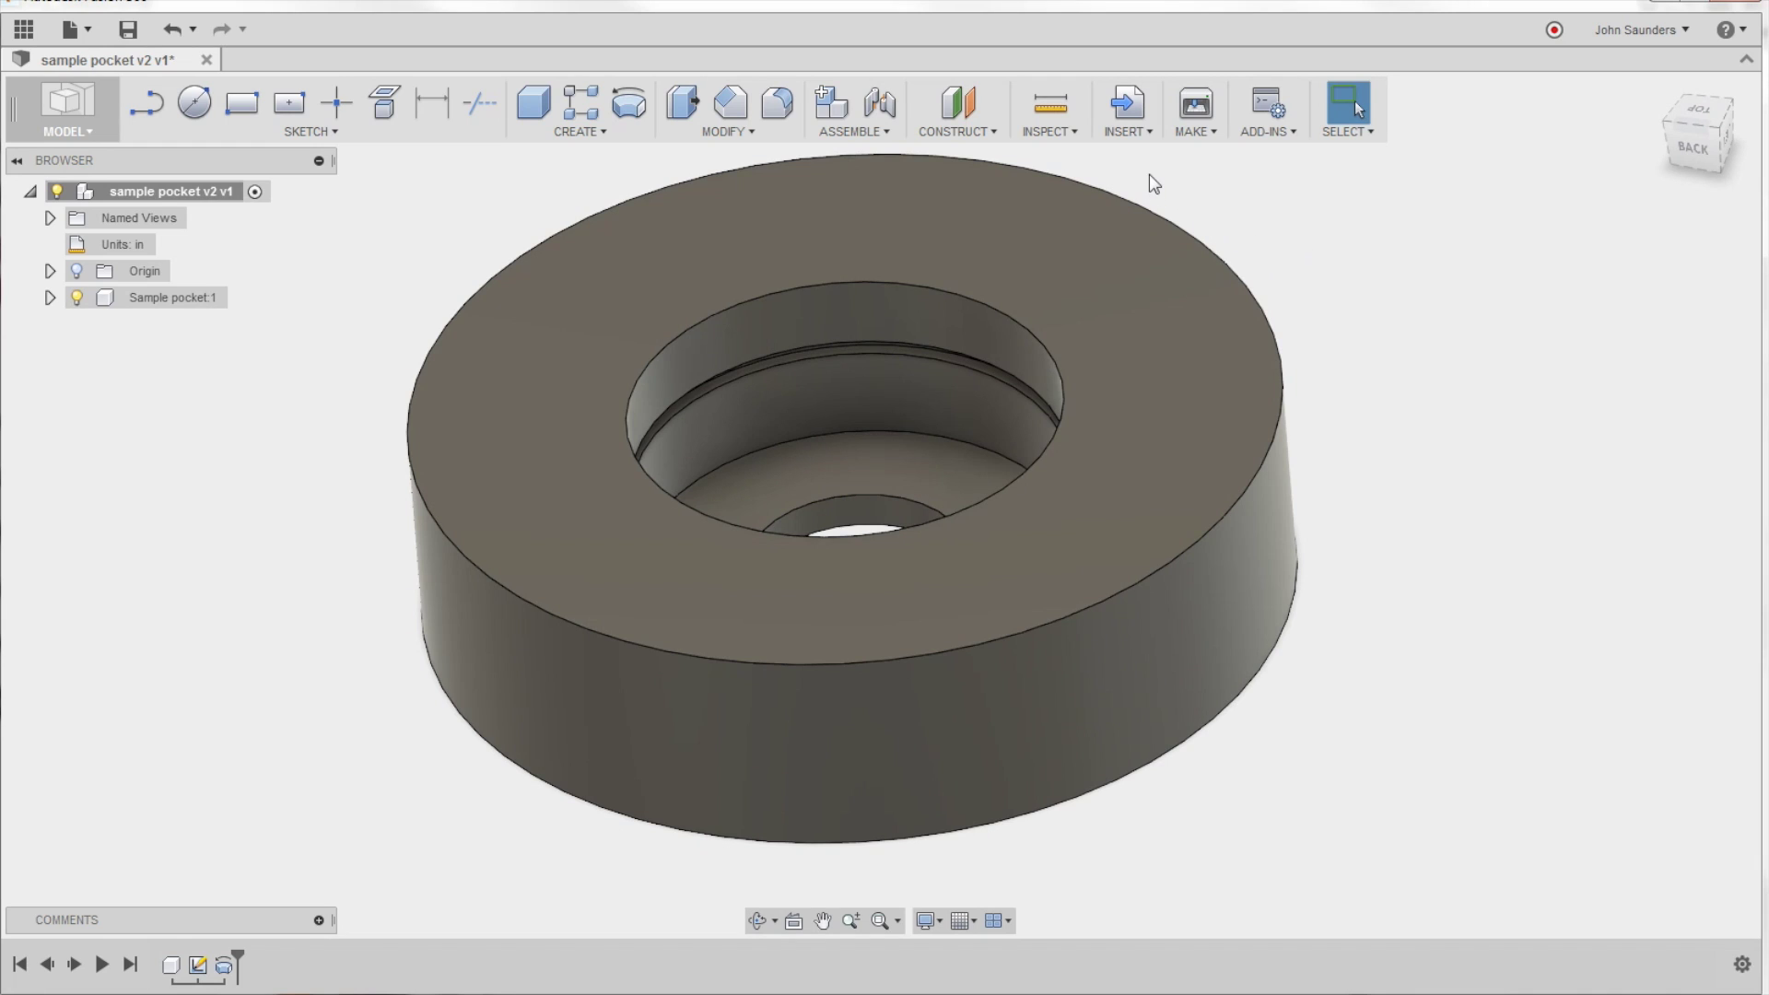
Step: Start a Section Analysis and make the origin planes visible for choosing the cutting plane
{"action": "left_click", "coordinate": [1056, 133]}
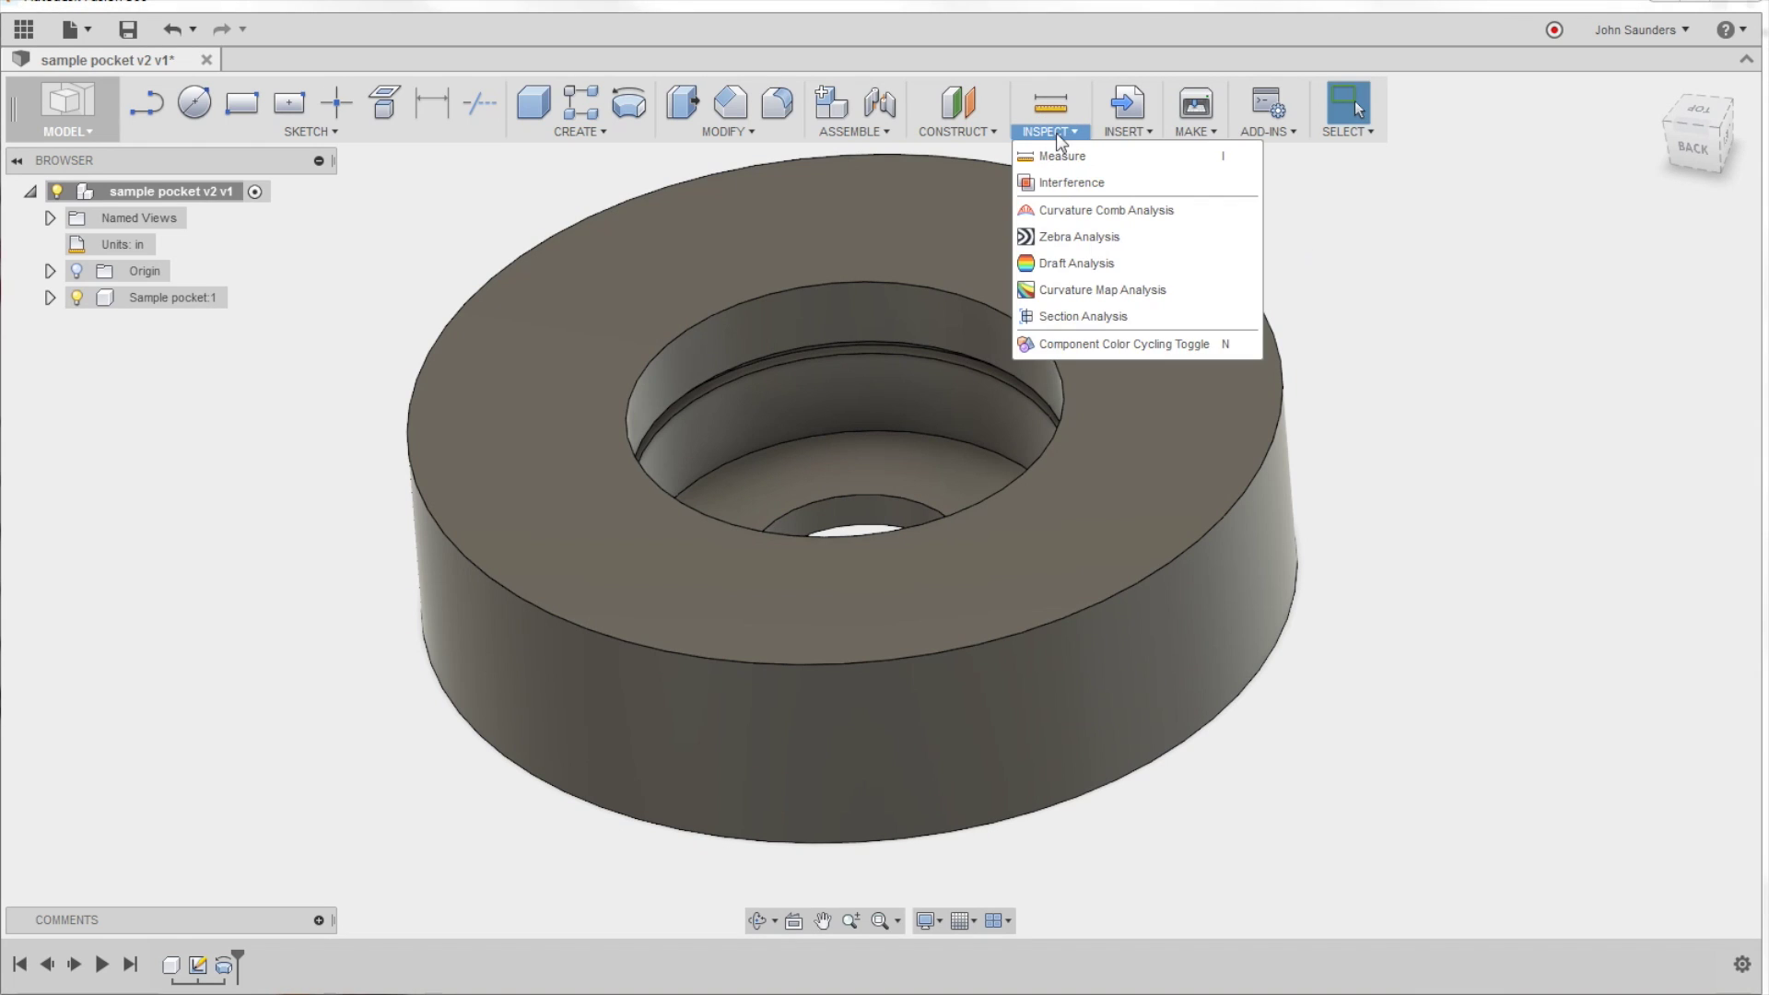
{"action": "left_click", "coordinate": [1110, 318]}
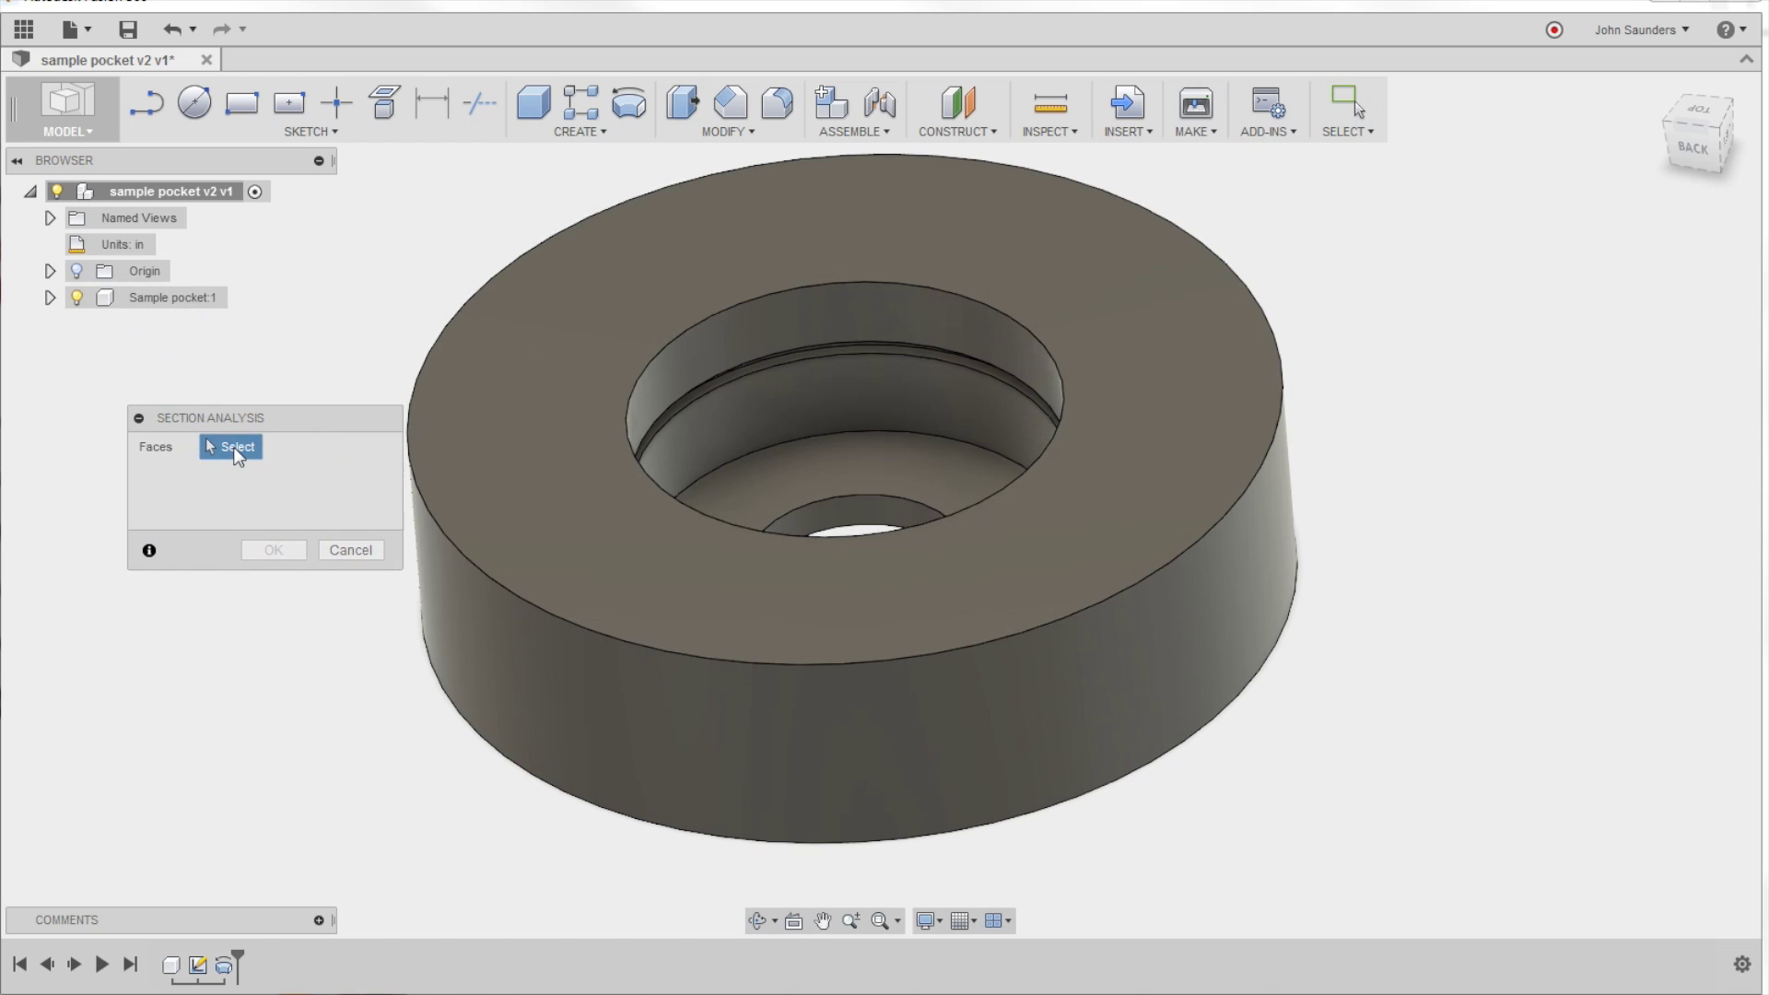
{"action": "scroll", "coordinate": [267, 389], "scroll_direction": "down", "scroll_amount": 3}
{"action": "middle_click_drag", "start_coordinate": [303, 331], "coordinate": [662, 318], "text": "shift"}
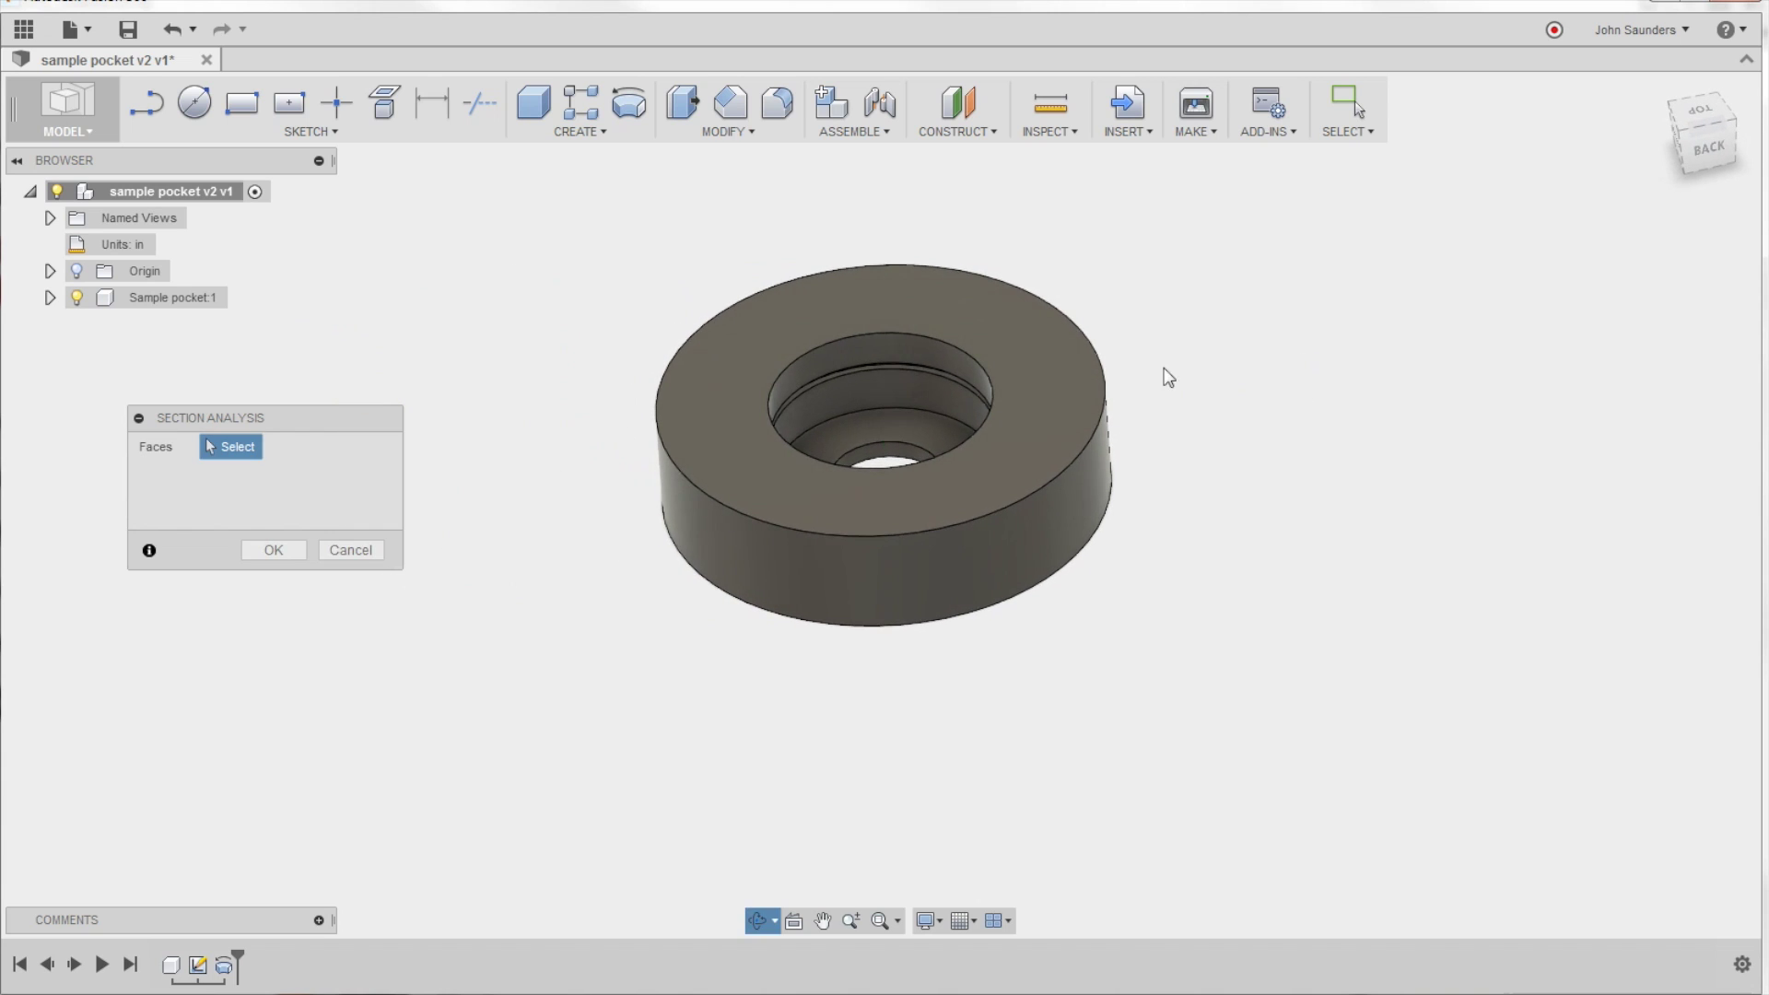
{"action": "left_click", "coordinate": [78, 273]}
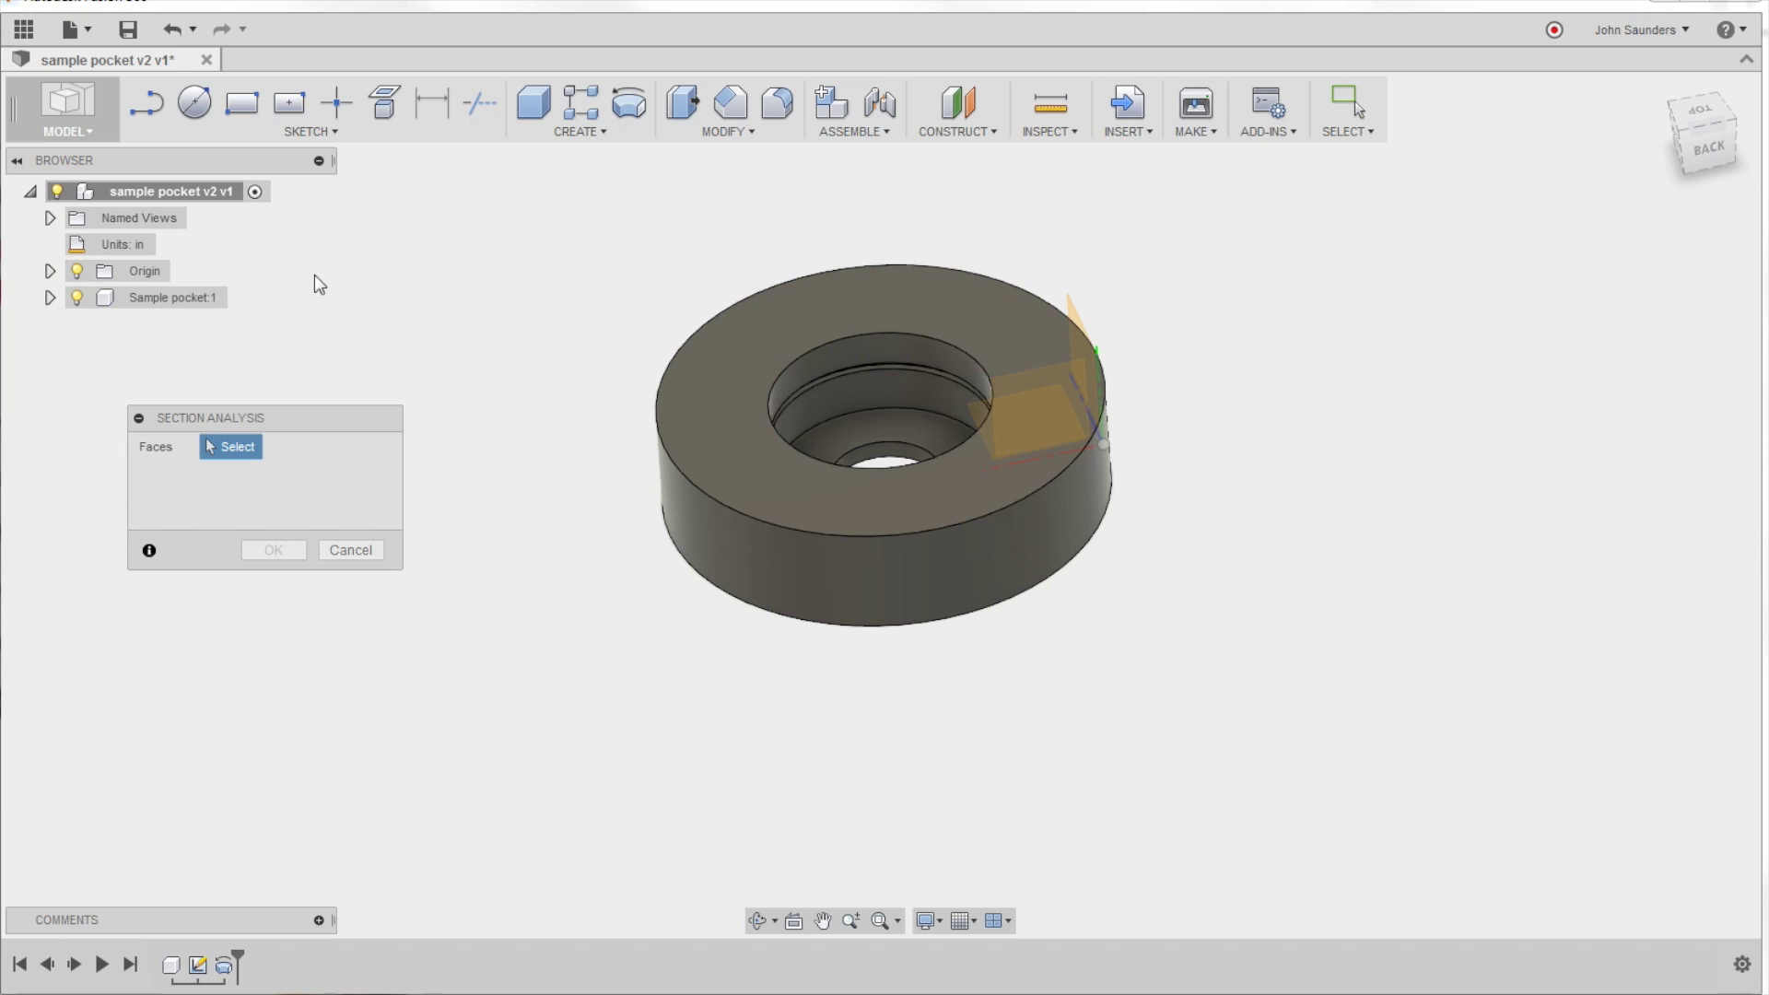
{"action": "middle_click_drag", "start_coordinate": [460, 295], "coordinate": [700, 311], "text": "shift"}
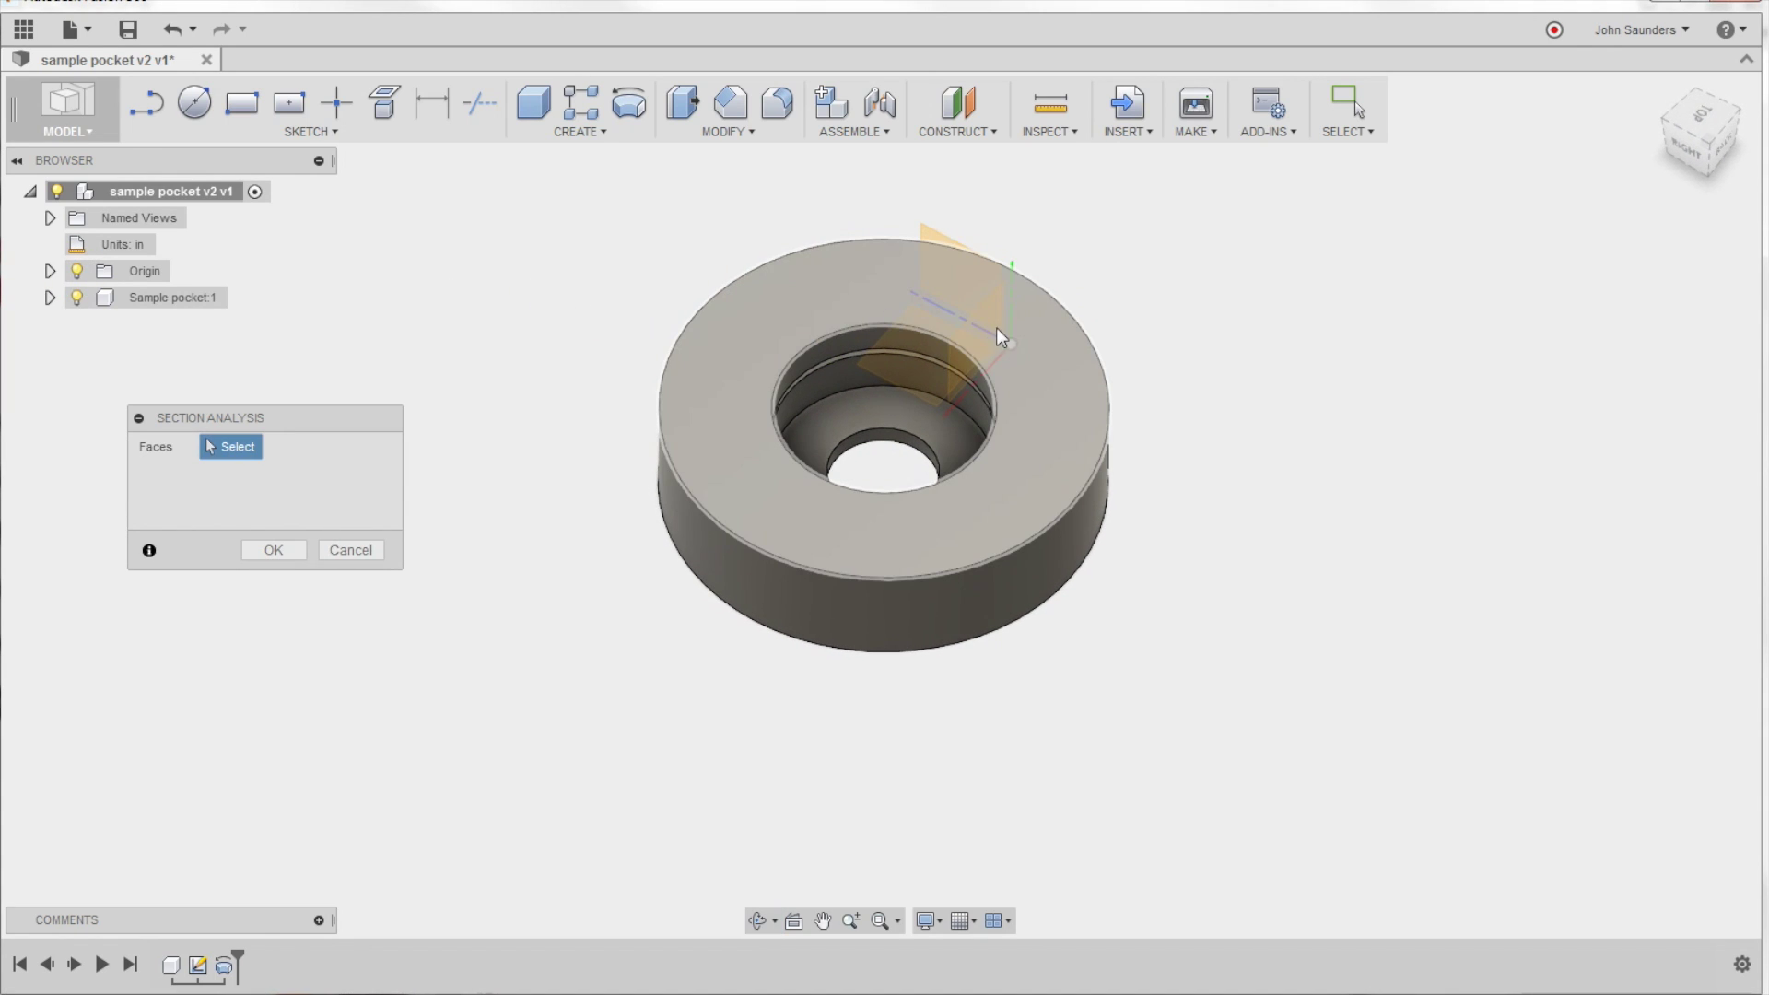
{"action": "middle_click_drag", "start_coordinate": [997, 328], "coordinate": [1180, 344], "text": "shift"}
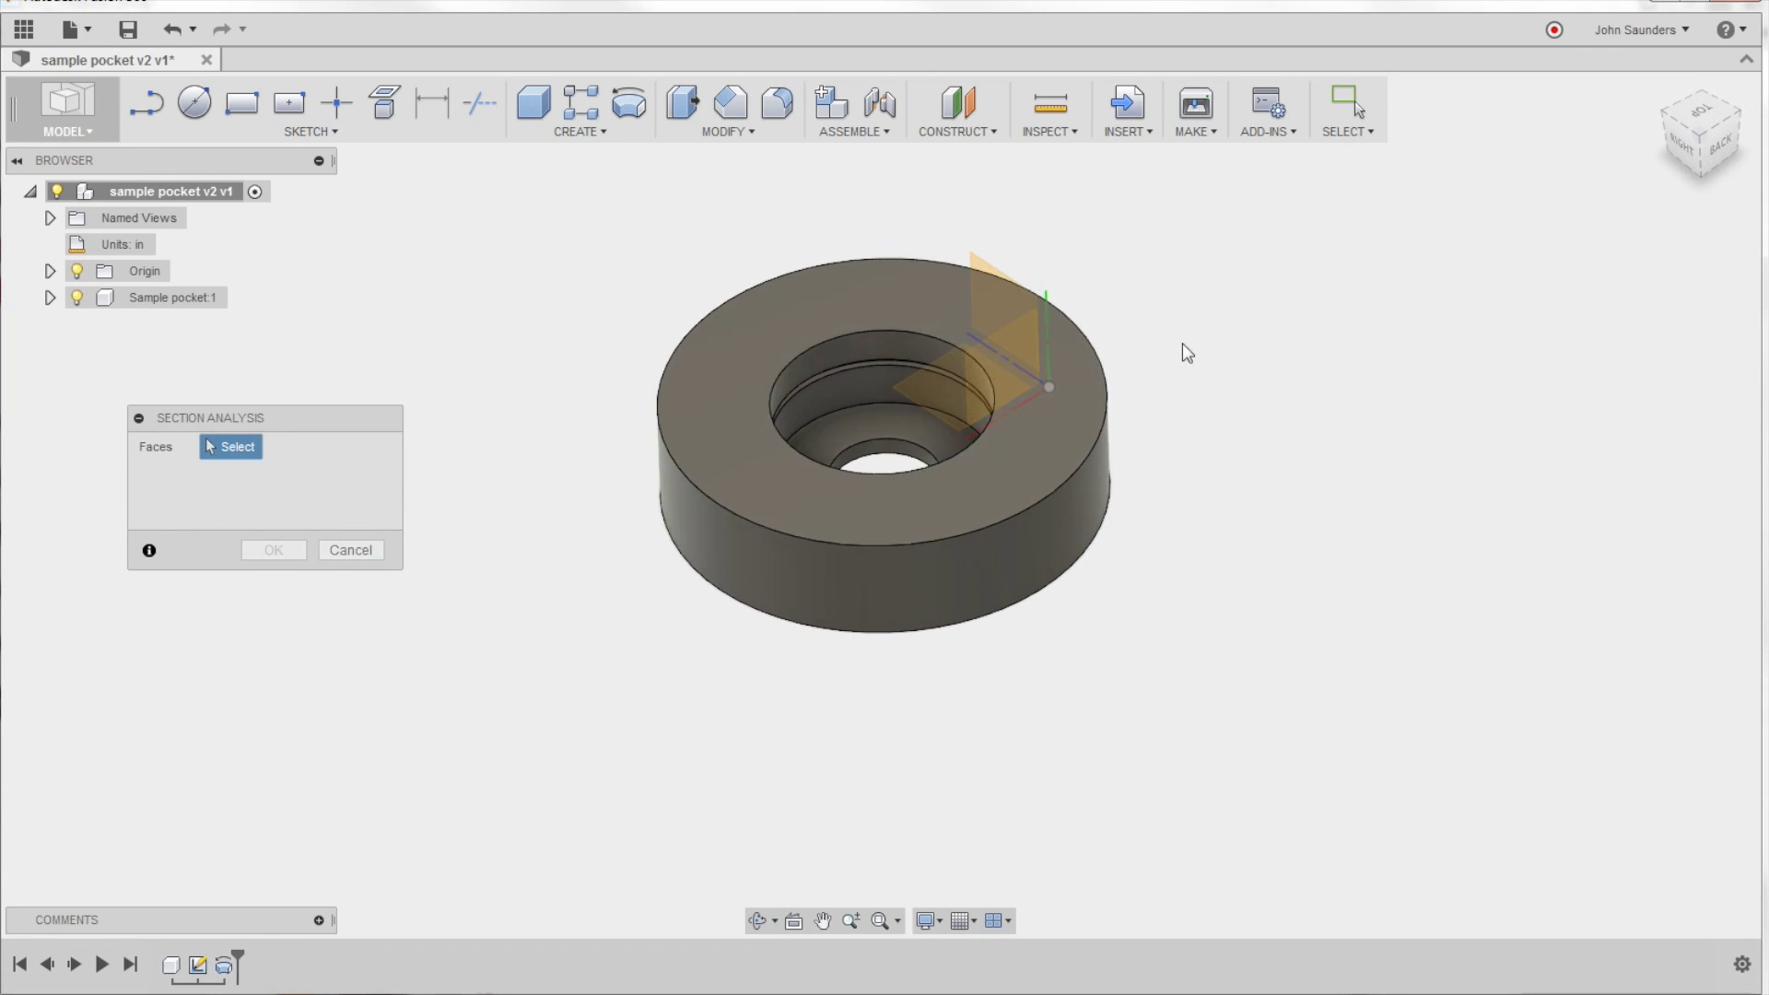
Step: Cut the section through the part at the XY origin plane with 0.00 in distance and accept it
{"action": "left_click", "coordinate": [1001, 350]}
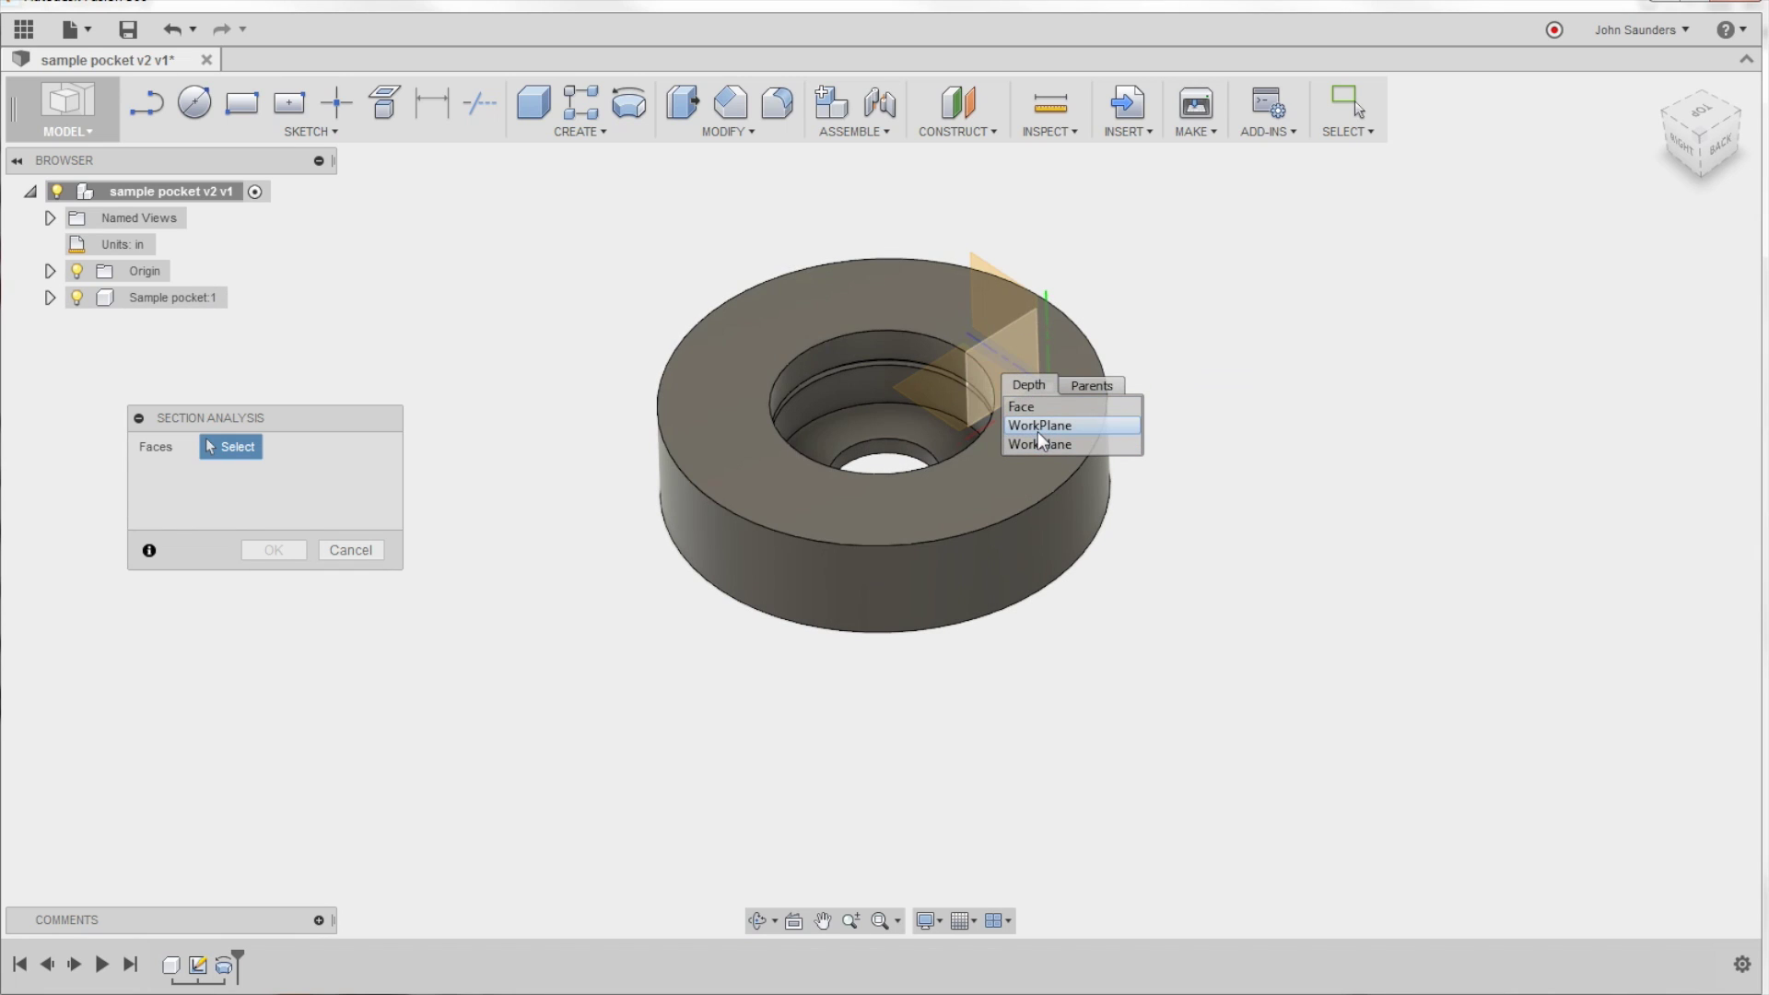
{"action": "left_click", "coordinate": [50, 271]}
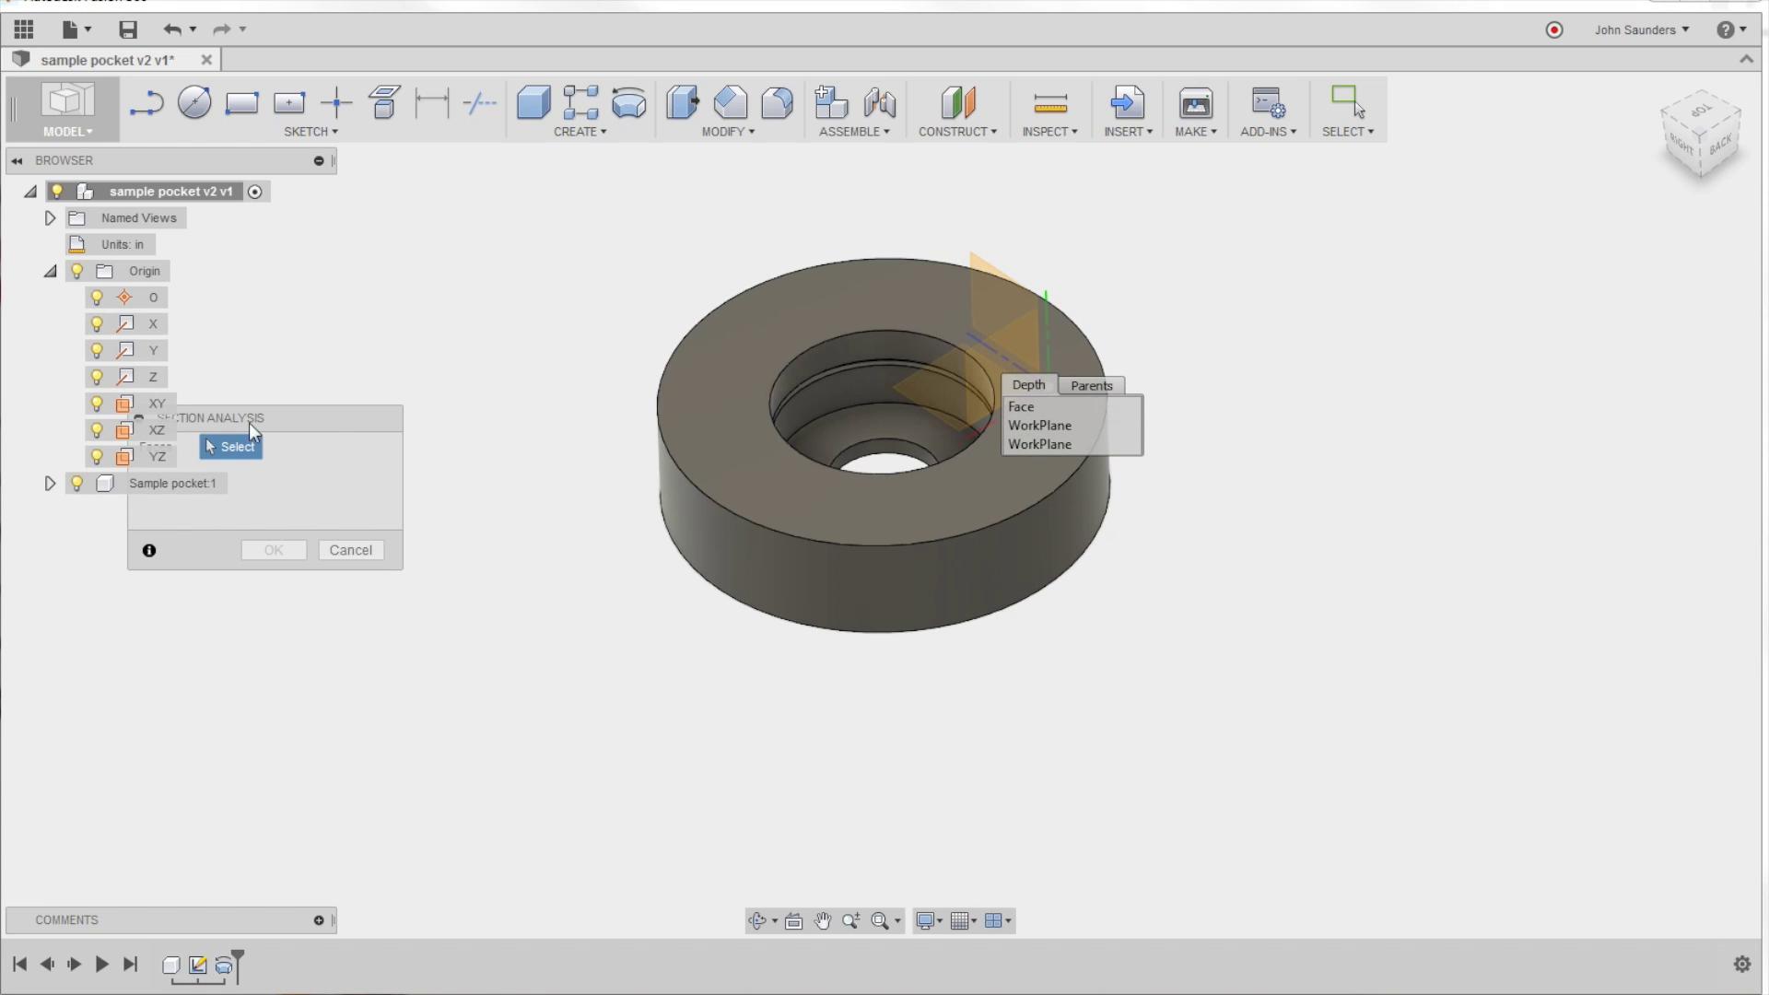
{"action": "left_click", "coordinate": [477, 322]}
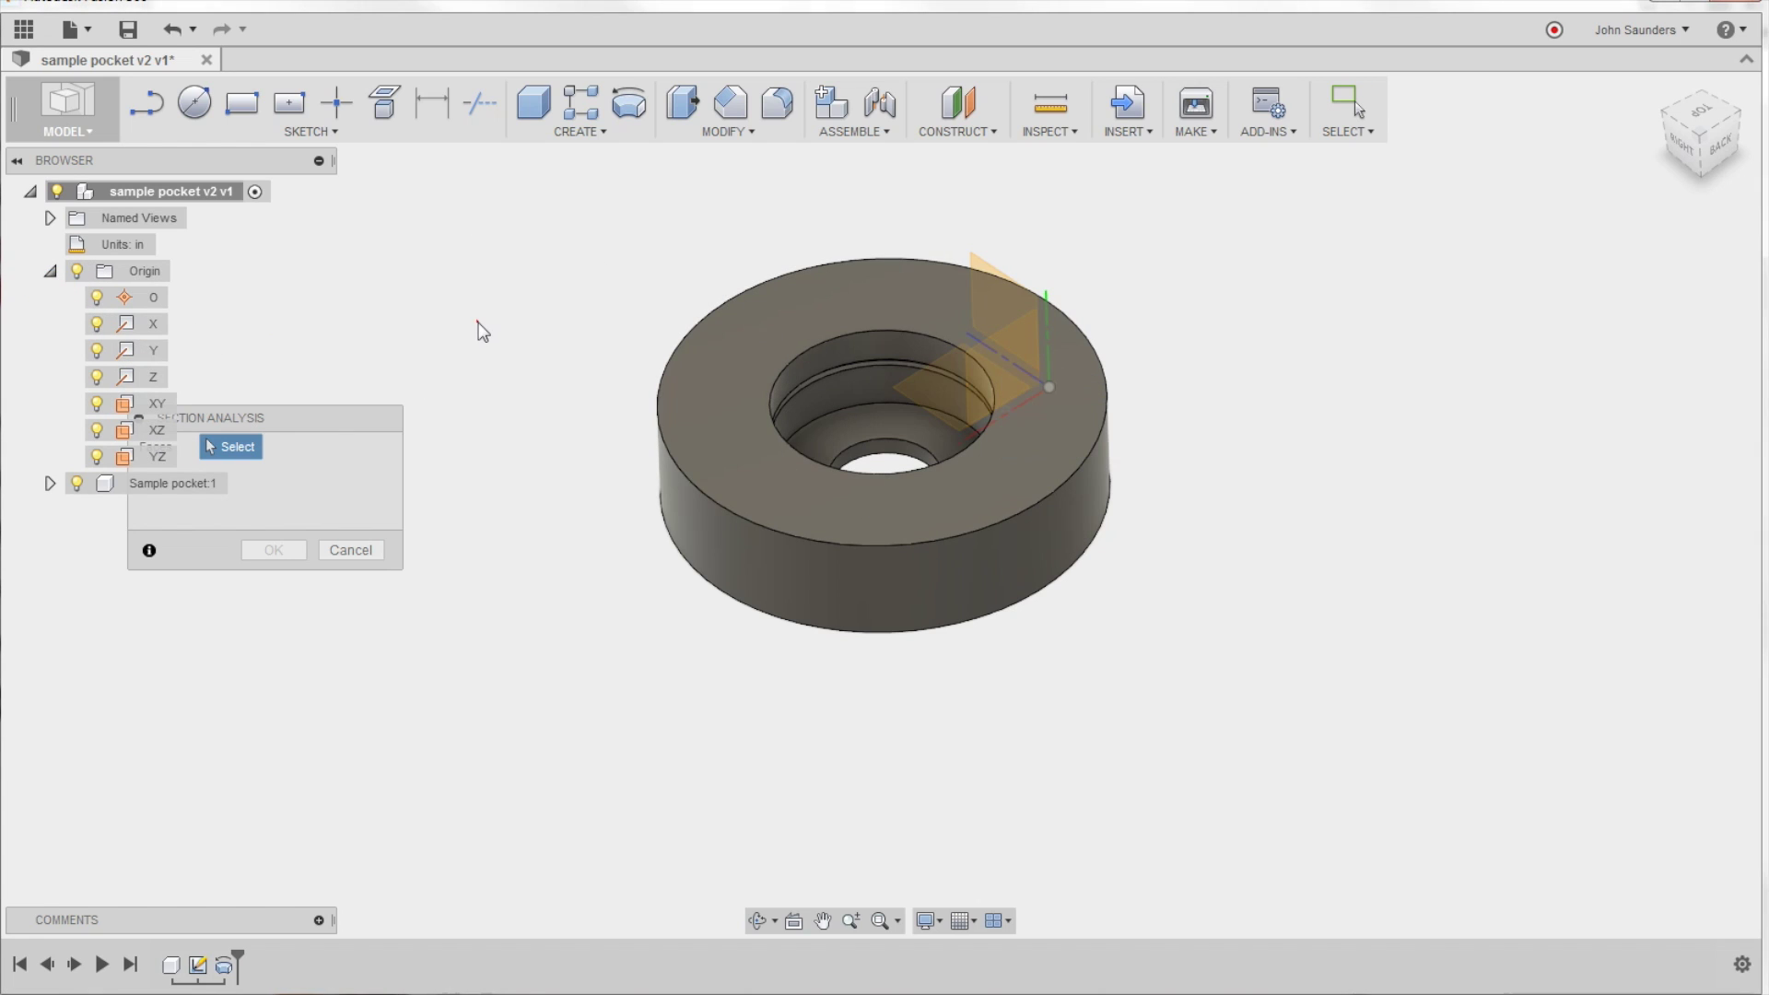
{"action": "left_click", "coordinate": [142, 401]}
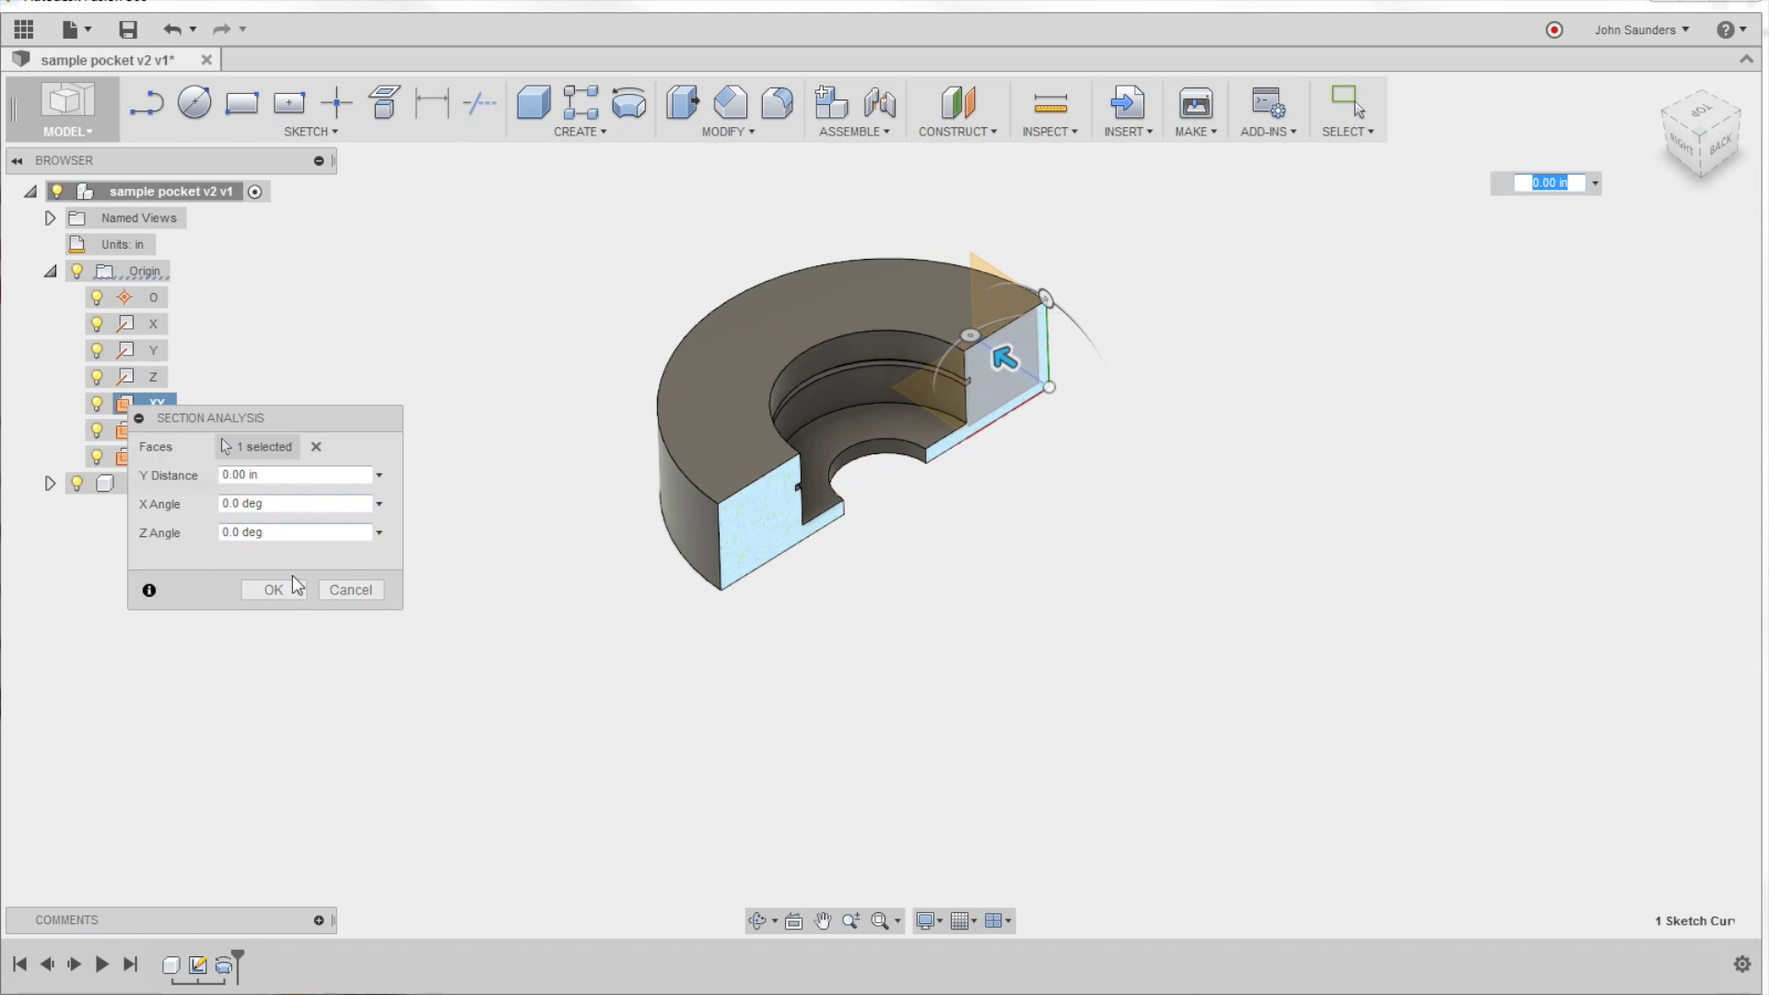
{"action": "left_click", "coordinate": [293, 584]}
Step: Expand the Analysis folder and toggle the section's visibility off and back on
{"action": "middle_click_drag", "start_coordinate": [654, 672], "coordinate": [599, 638], "text": "shift"}
{"action": "scroll", "coordinate": [861, 378], "scroll_direction": "up", "scroll_amount": 2}
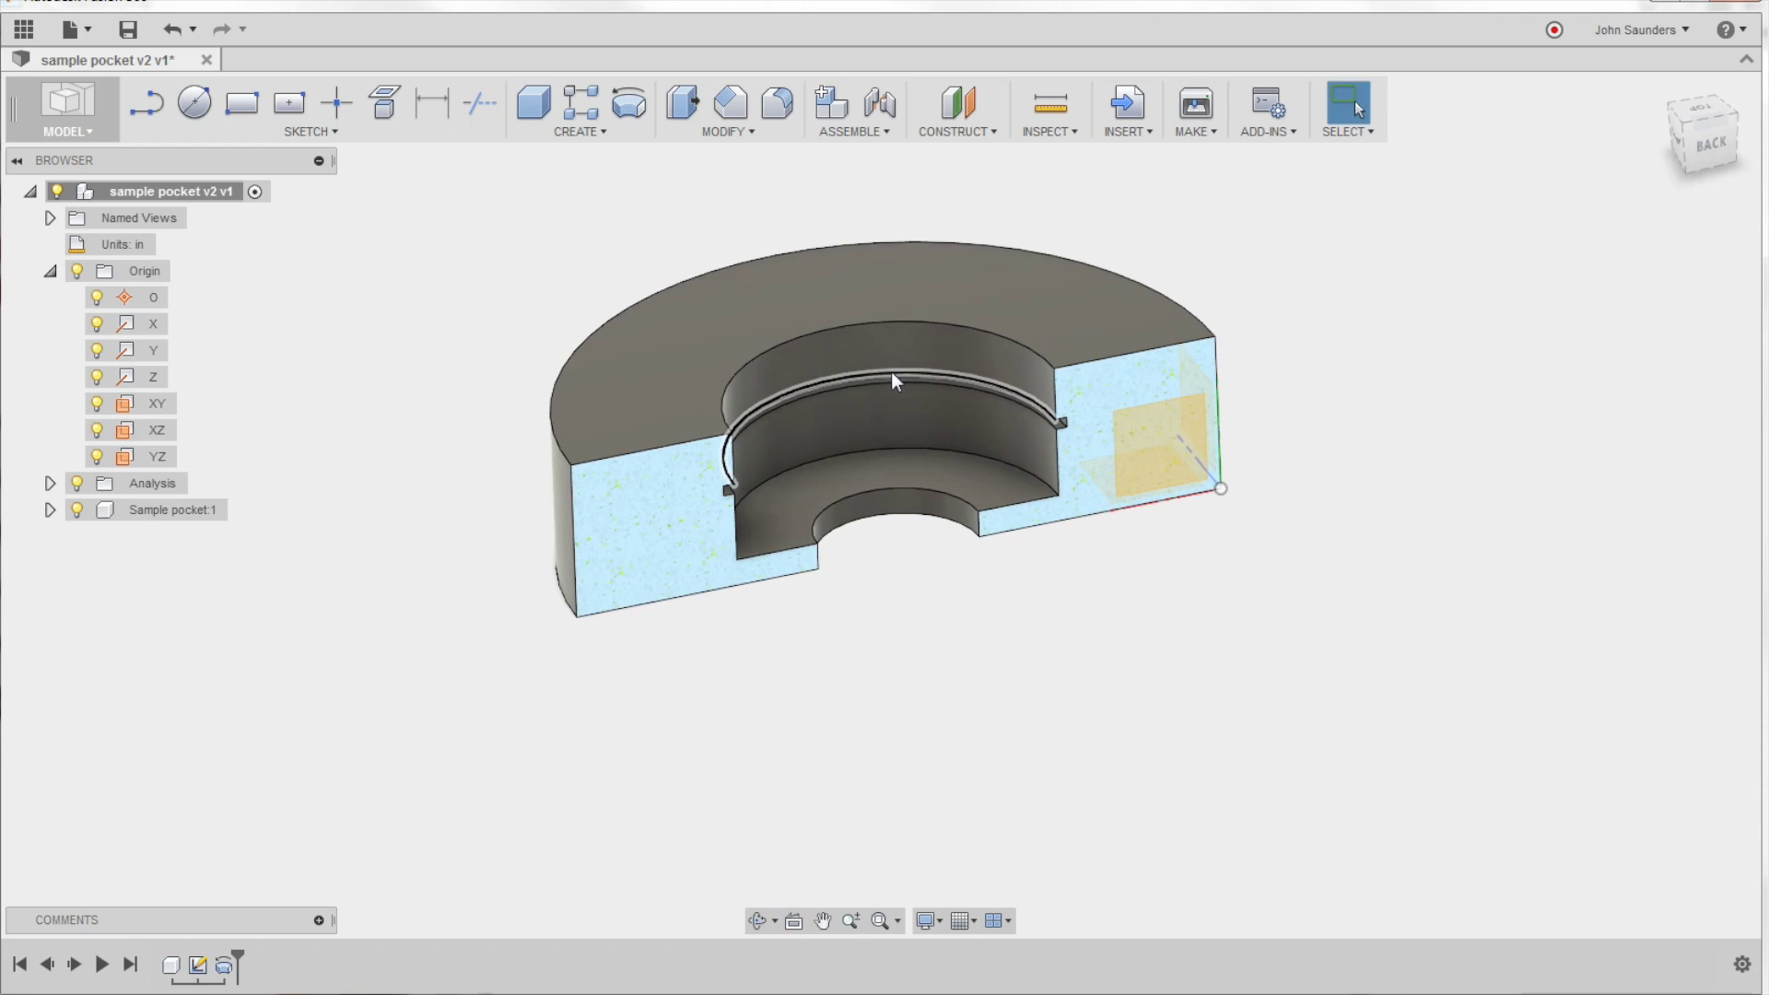
{"action": "scroll", "coordinate": [583, 268], "scroll_direction": "up", "scroll_amount": 2}
{"action": "left_click", "coordinate": [49, 483]}
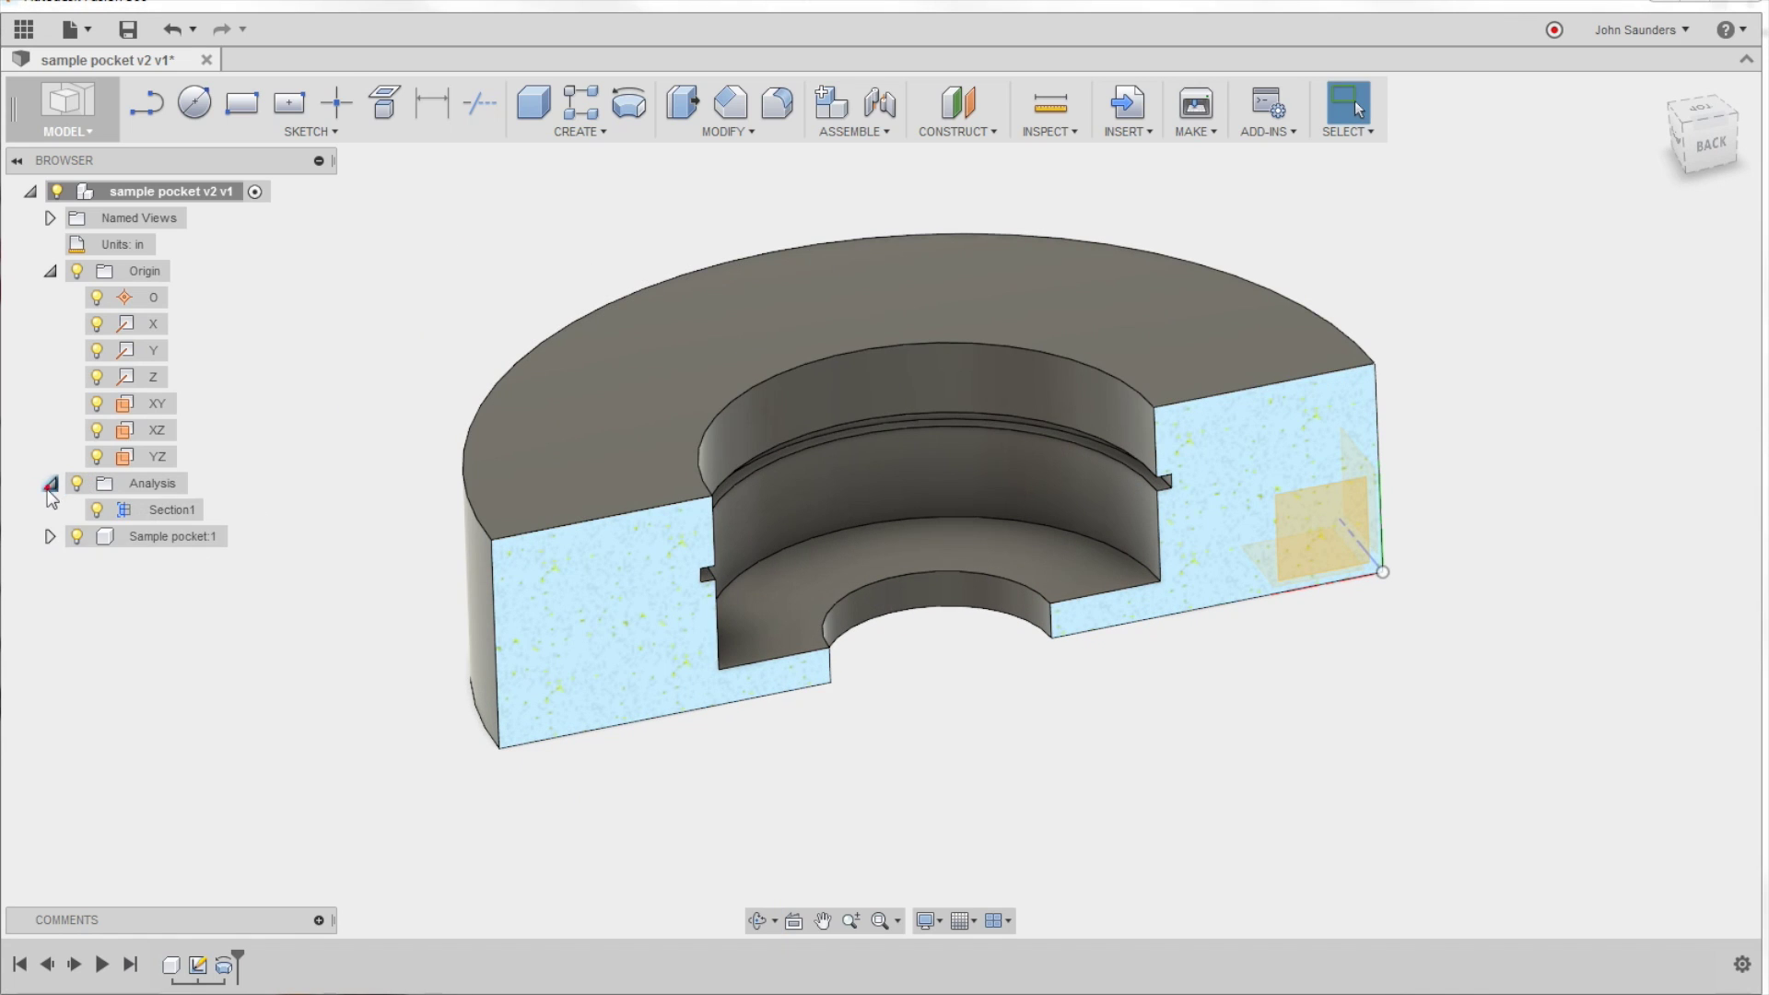
{"action": "left_click", "coordinate": [97, 508]}
{"action": "left_click", "coordinate": [96, 508]}
Step: Look at the sectioned pocket and its groove straight on from the back view
{"action": "middle_click_drag", "start_coordinate": [422, 558], "coordinate": [440, 517], "text": "shift"}
{"action": "scroll", "coordinate": [441, 518], "scroll_direction": "up", "scroll_amount": 2}
{"action": "left_click", "coordinate": [1702, 155]}
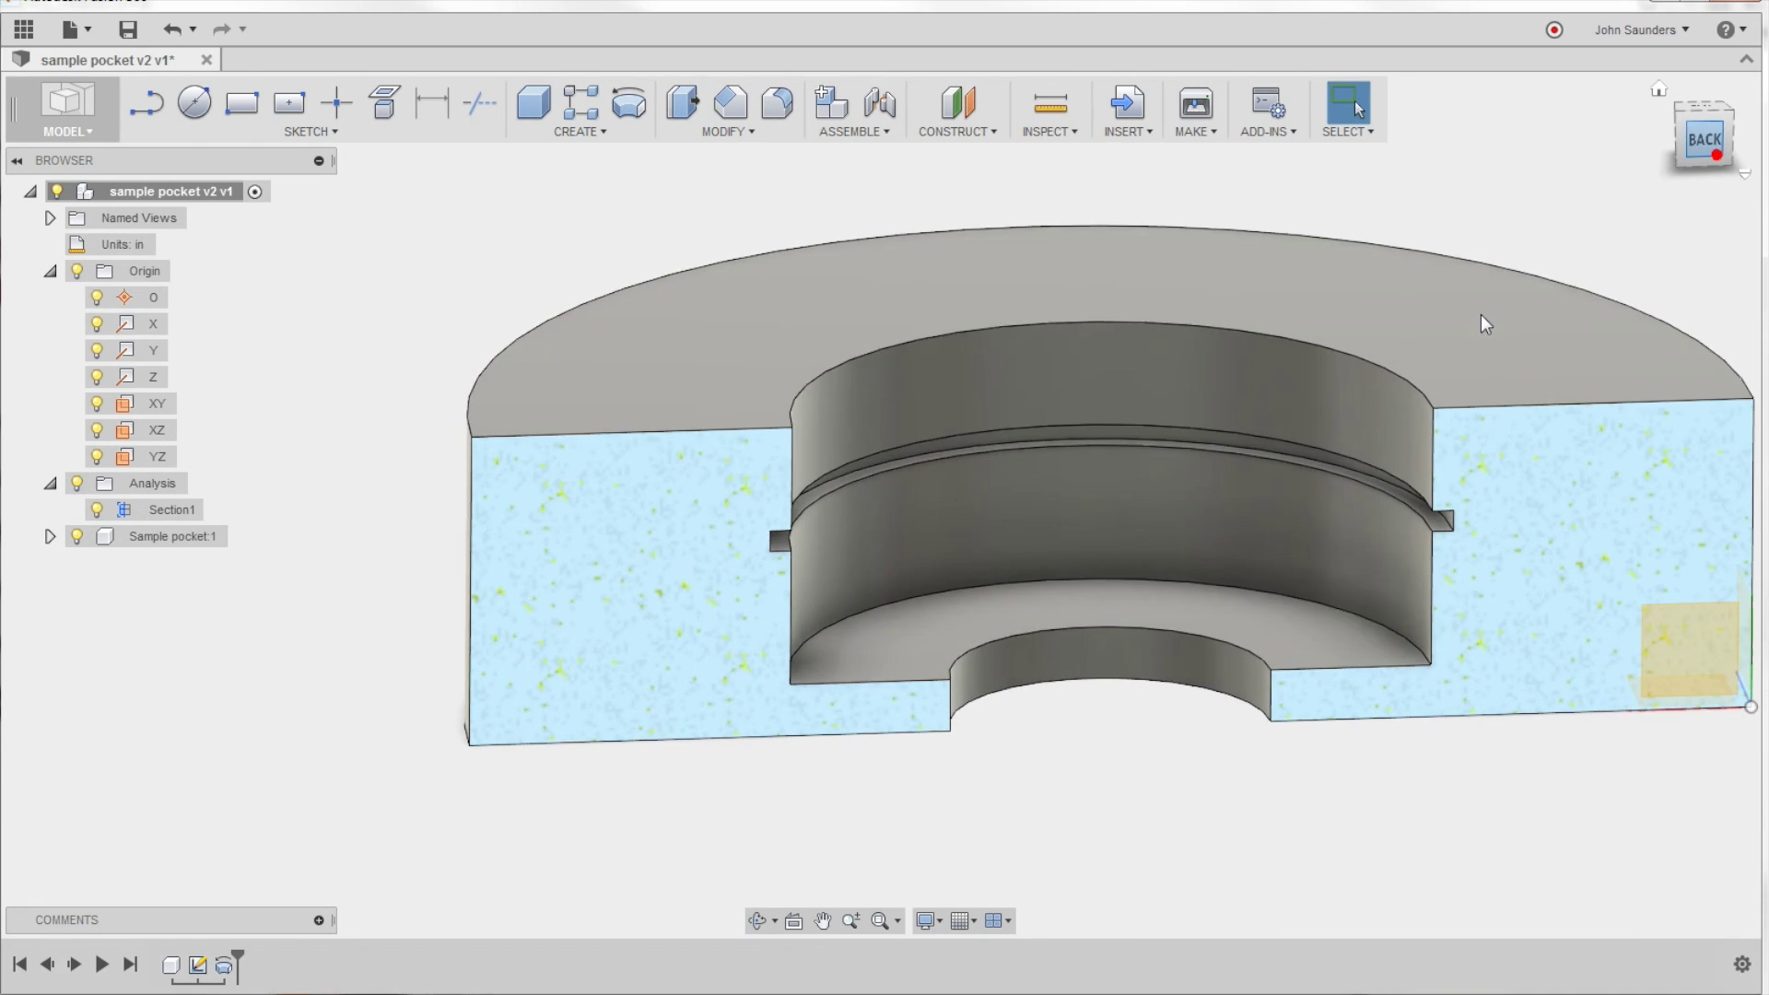
Step: Try to measure the groove's height from its upper edge to the corner of its lower edge
{"action": "scroll", "coordinate": [908, 501], "scroll_direction": "up", "scroll_amount": 3}
{"action": "scroll", "coordinate": [755, 396], "scroll_direction": "up", "scroll_amount": 3}
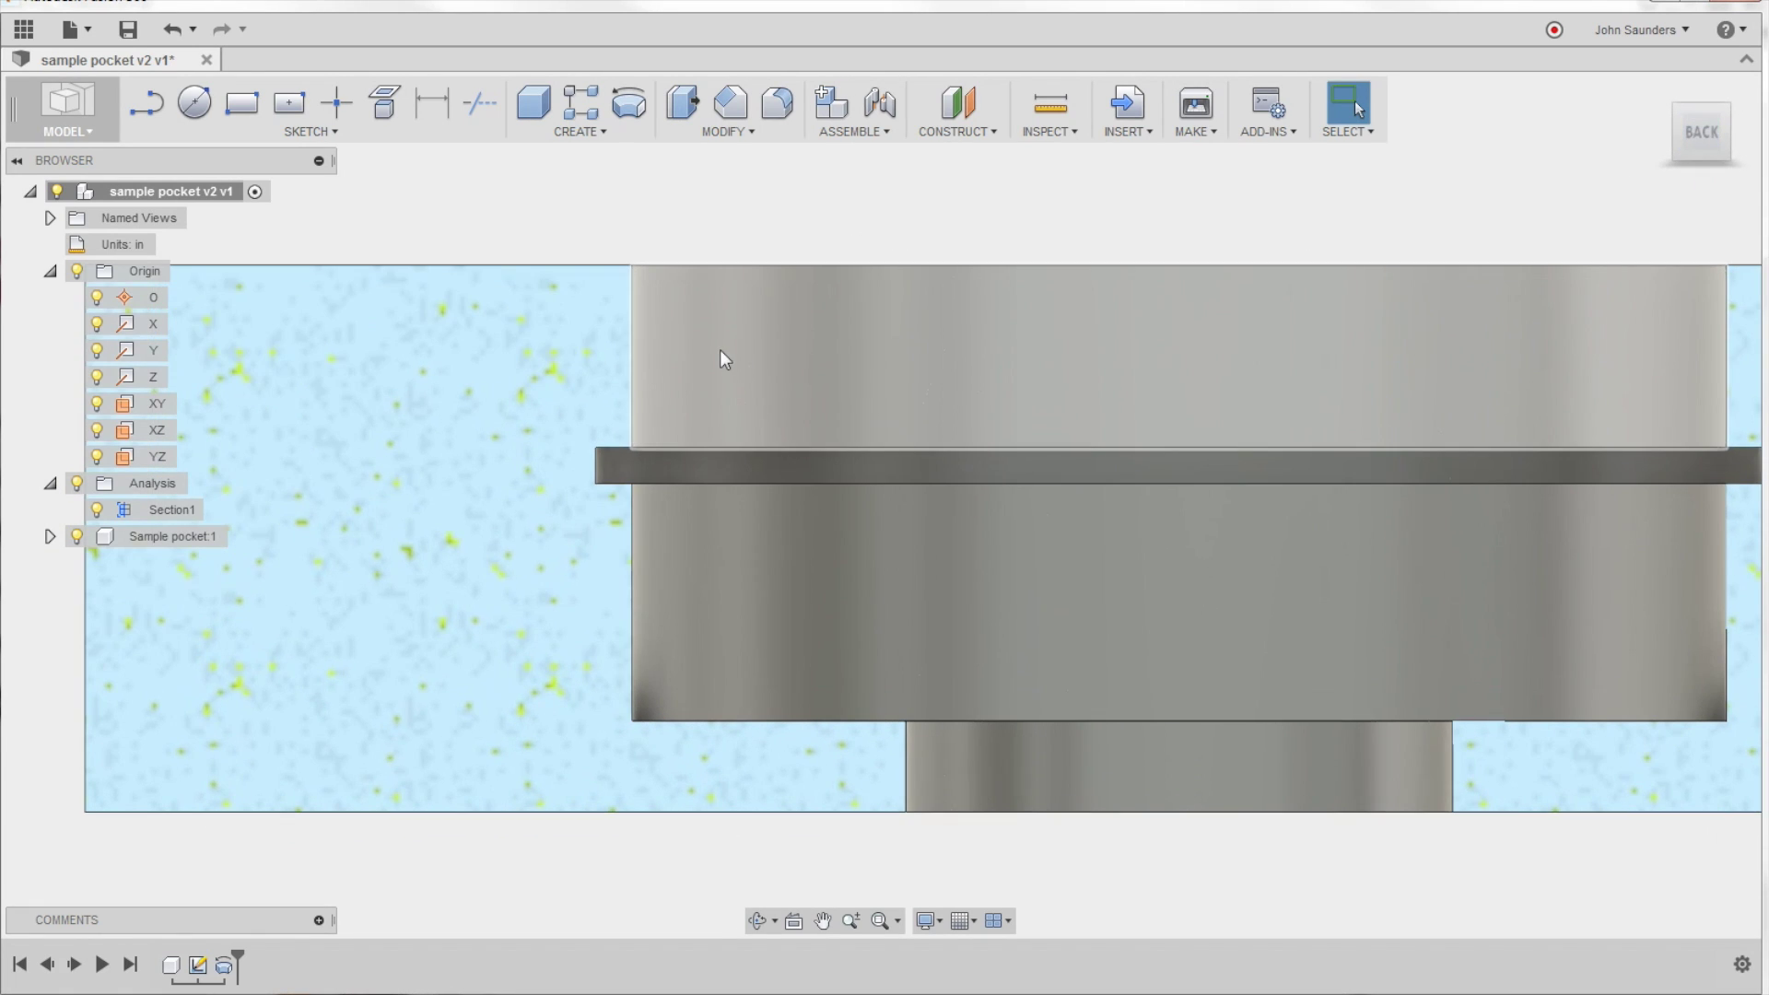
{"action": "key", "text": "i"}
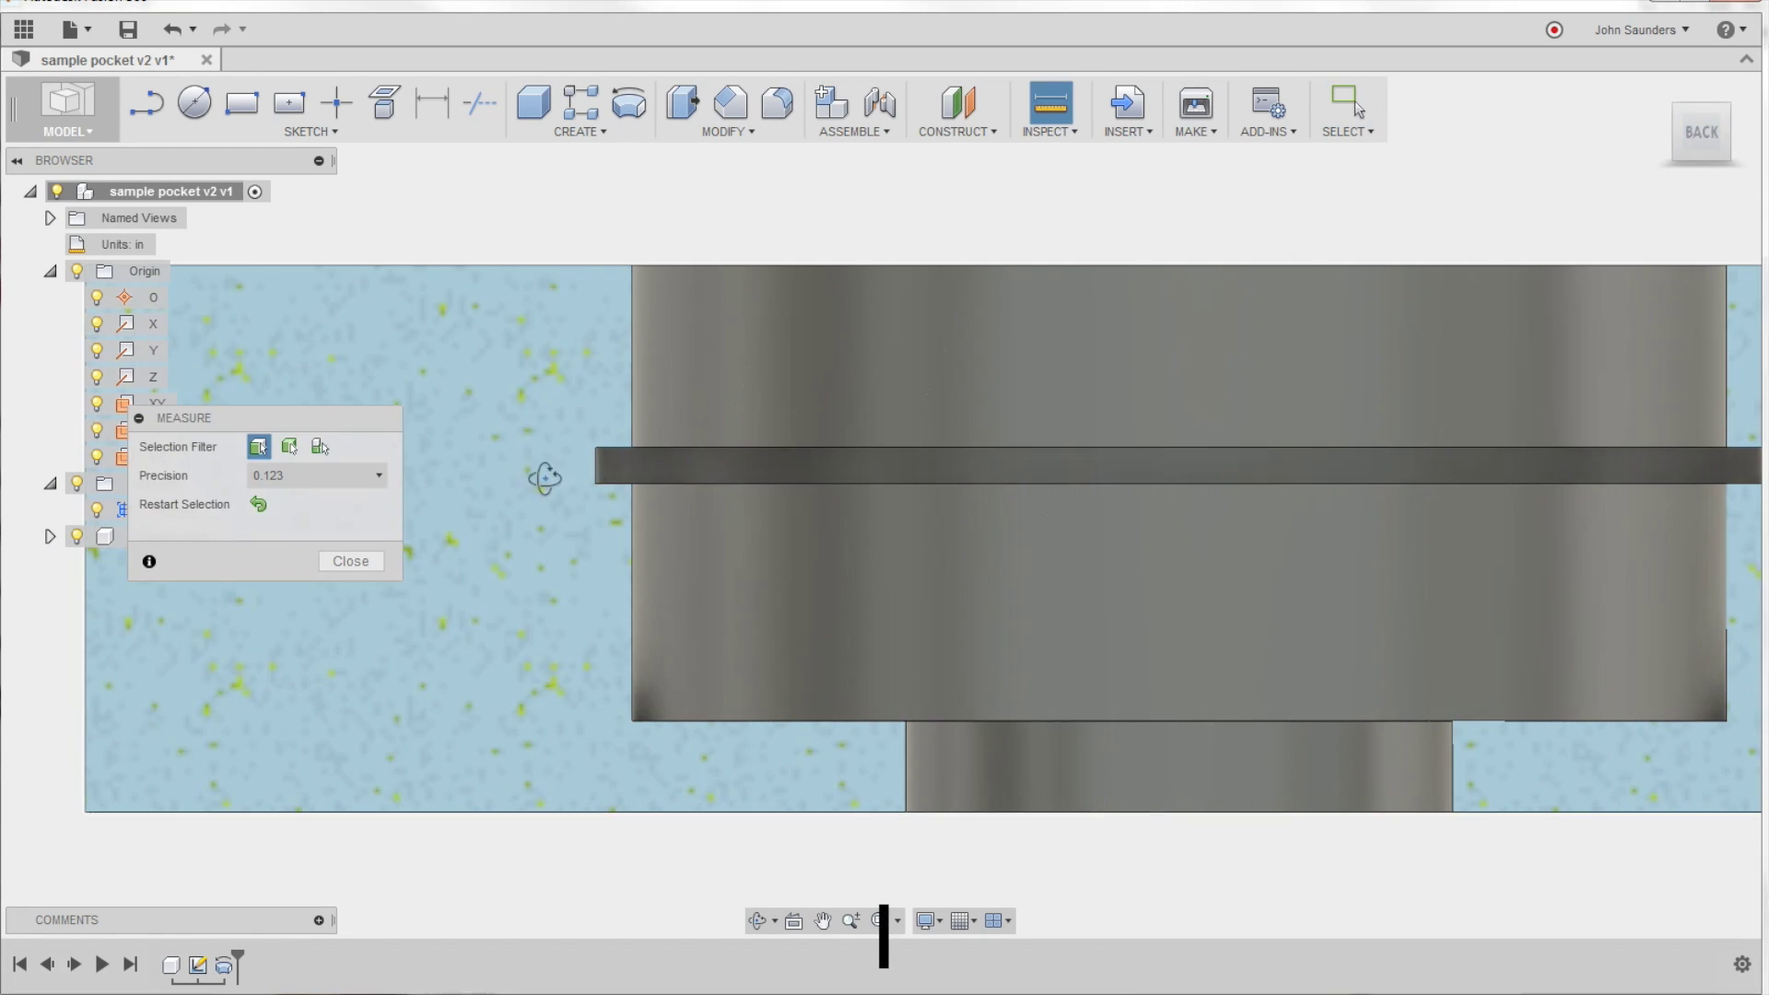
{"action": "middle_click_drag", "start_coordinate": [544, 478], "coordinate": [744, 401], "text": "shift"}
{"action": "scroll", "coordinate": [604, 423], "scroll_direction": "up", "scroll_amount": 3}
{"action": "mouse_move", "coordinate": [567, 367]}
{"action": "middle_mouse_down"}
{"action": "mouse_move", "coordinate": [698, 365]}
{"action": "mouse_move", "coordinate": [583, 379]}
{"action": "middle_mouse_up"}
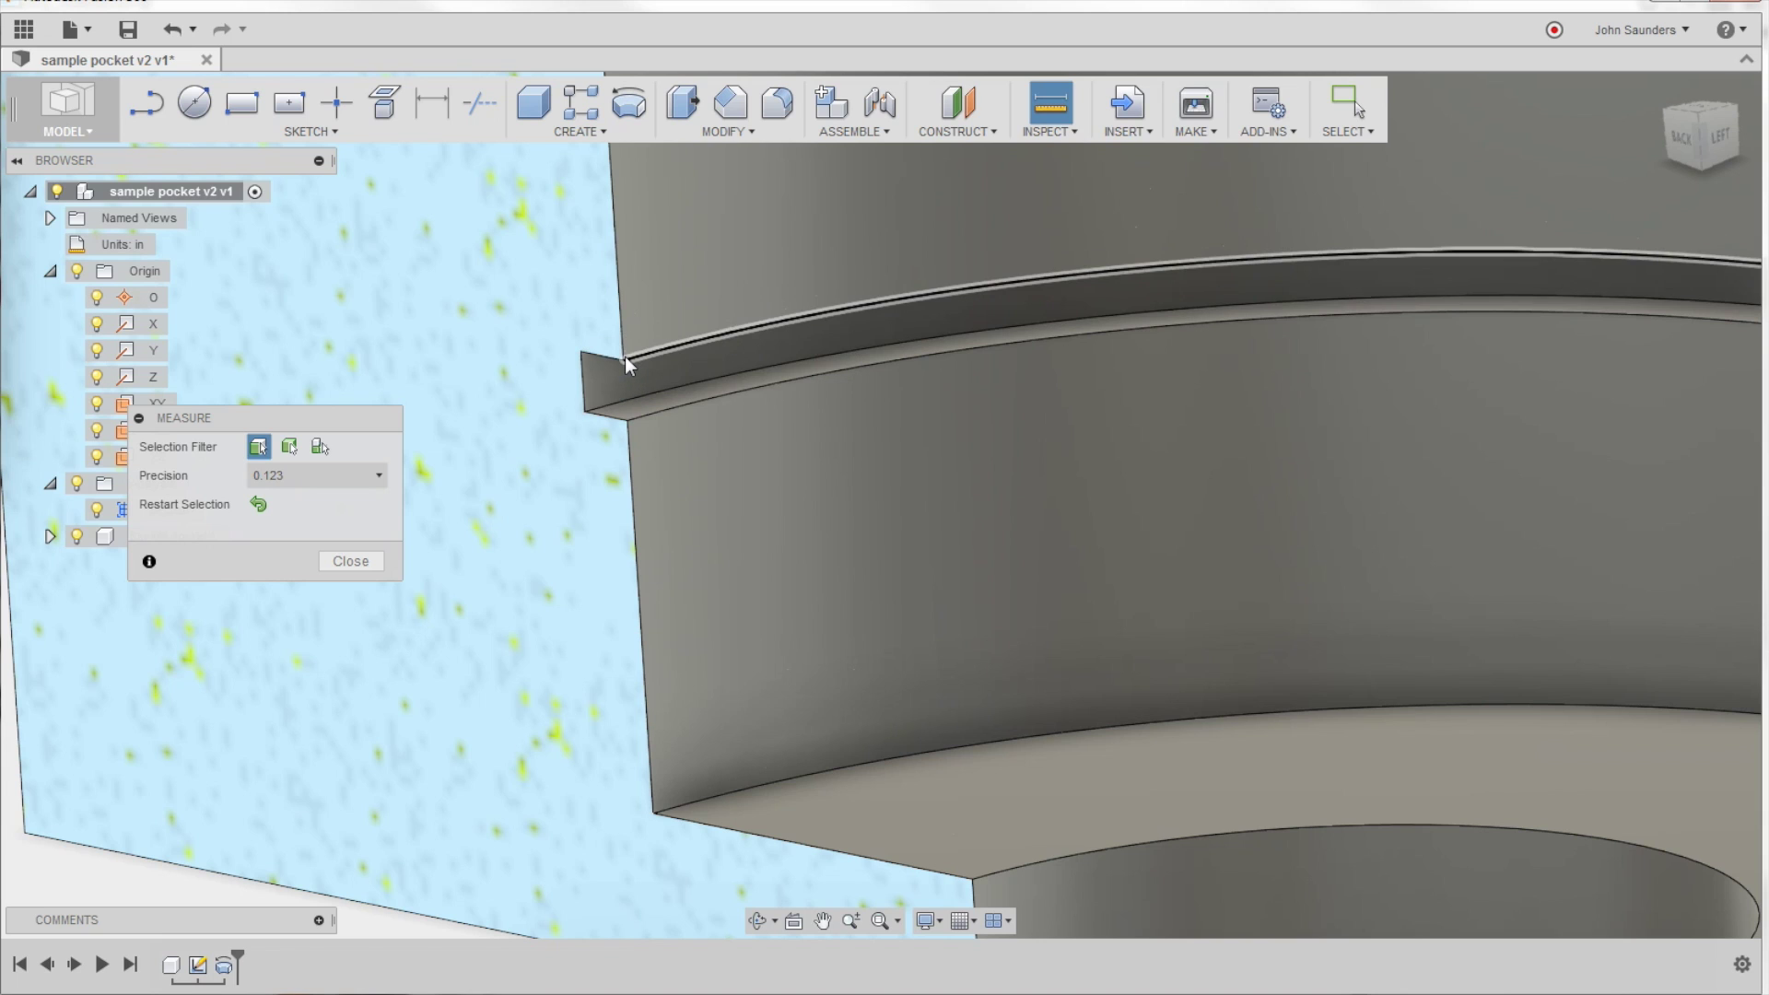
{"action": "left_click", "coordinate": [625, 357]}
{"action": "left_click", "coordinate": [630, 421]}
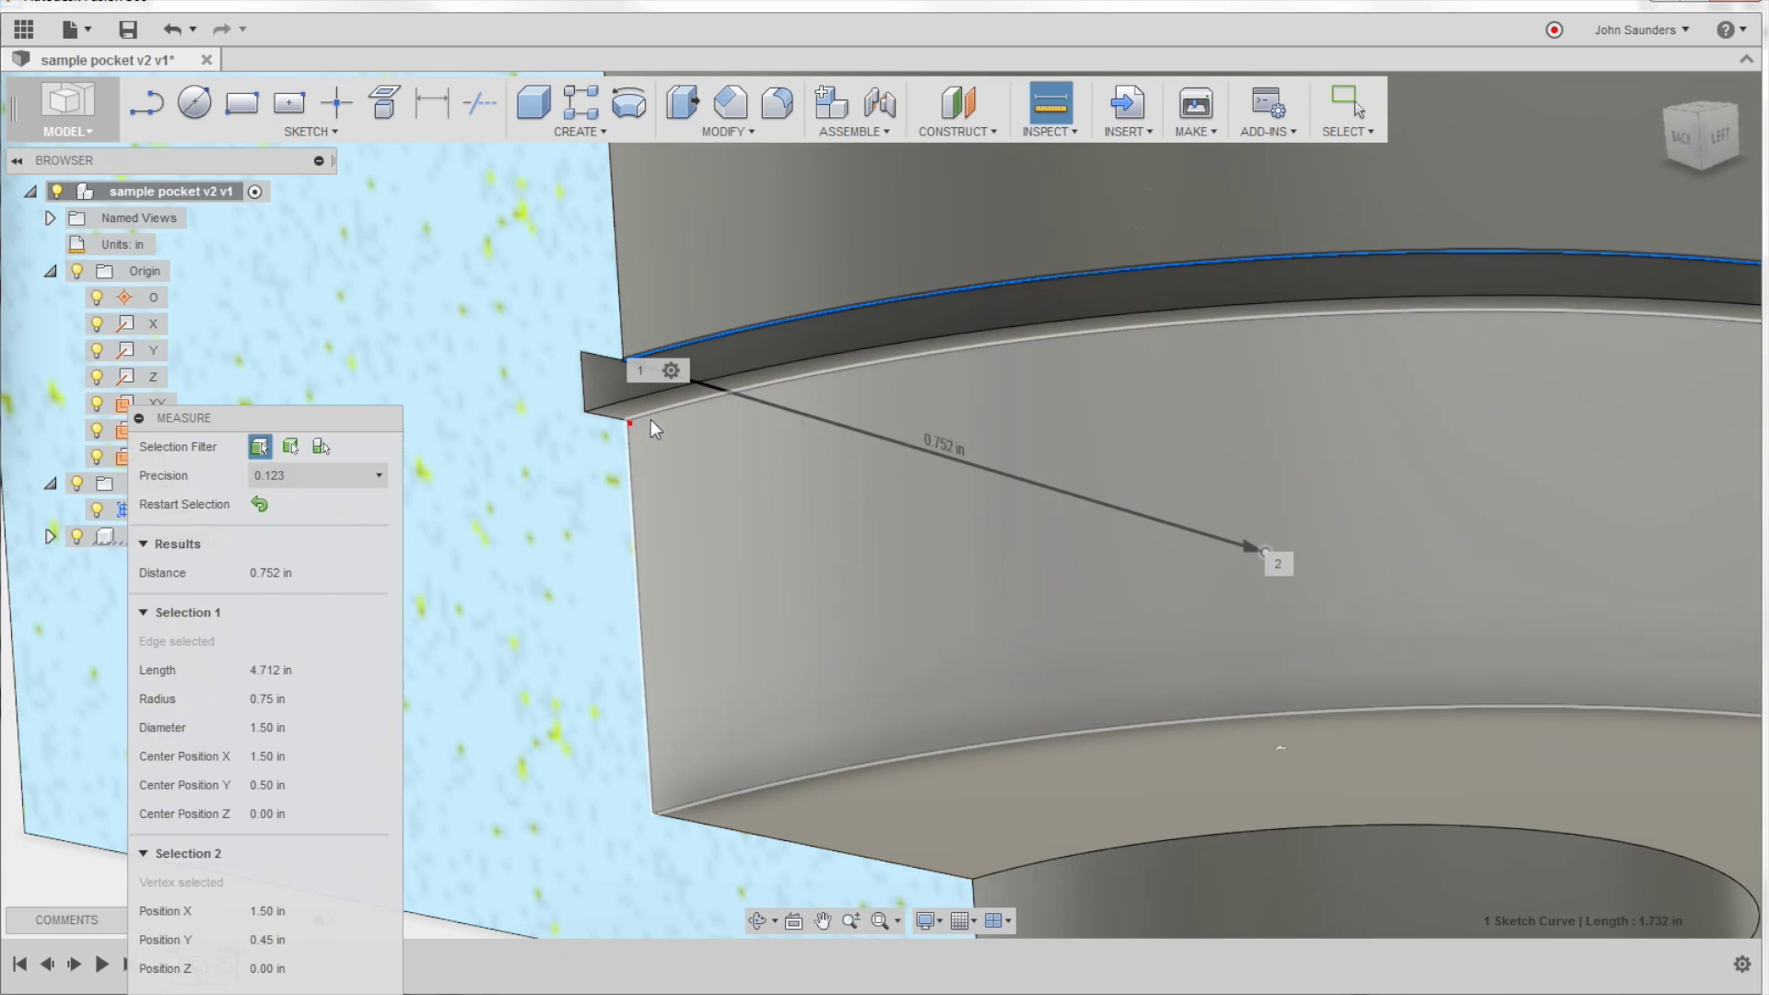
Step: Measure the distance between the groove's upper and lower circular edges, and close the measurement
{"action": "scroll", "coordinate": [677, 417], "scroll_direction": "up", "scroll_amount": 2}
{"action": "left_click", "coordinate": [605, 424]}
{"action": "middle_click_drag", "start_coordinate": [605, 424], "coordinate": [667, 405], "text": "shift"}
{"action": "scroll", "coordinate": [667, 406], "scroll_direction": "down", "scroll_amount": 5}
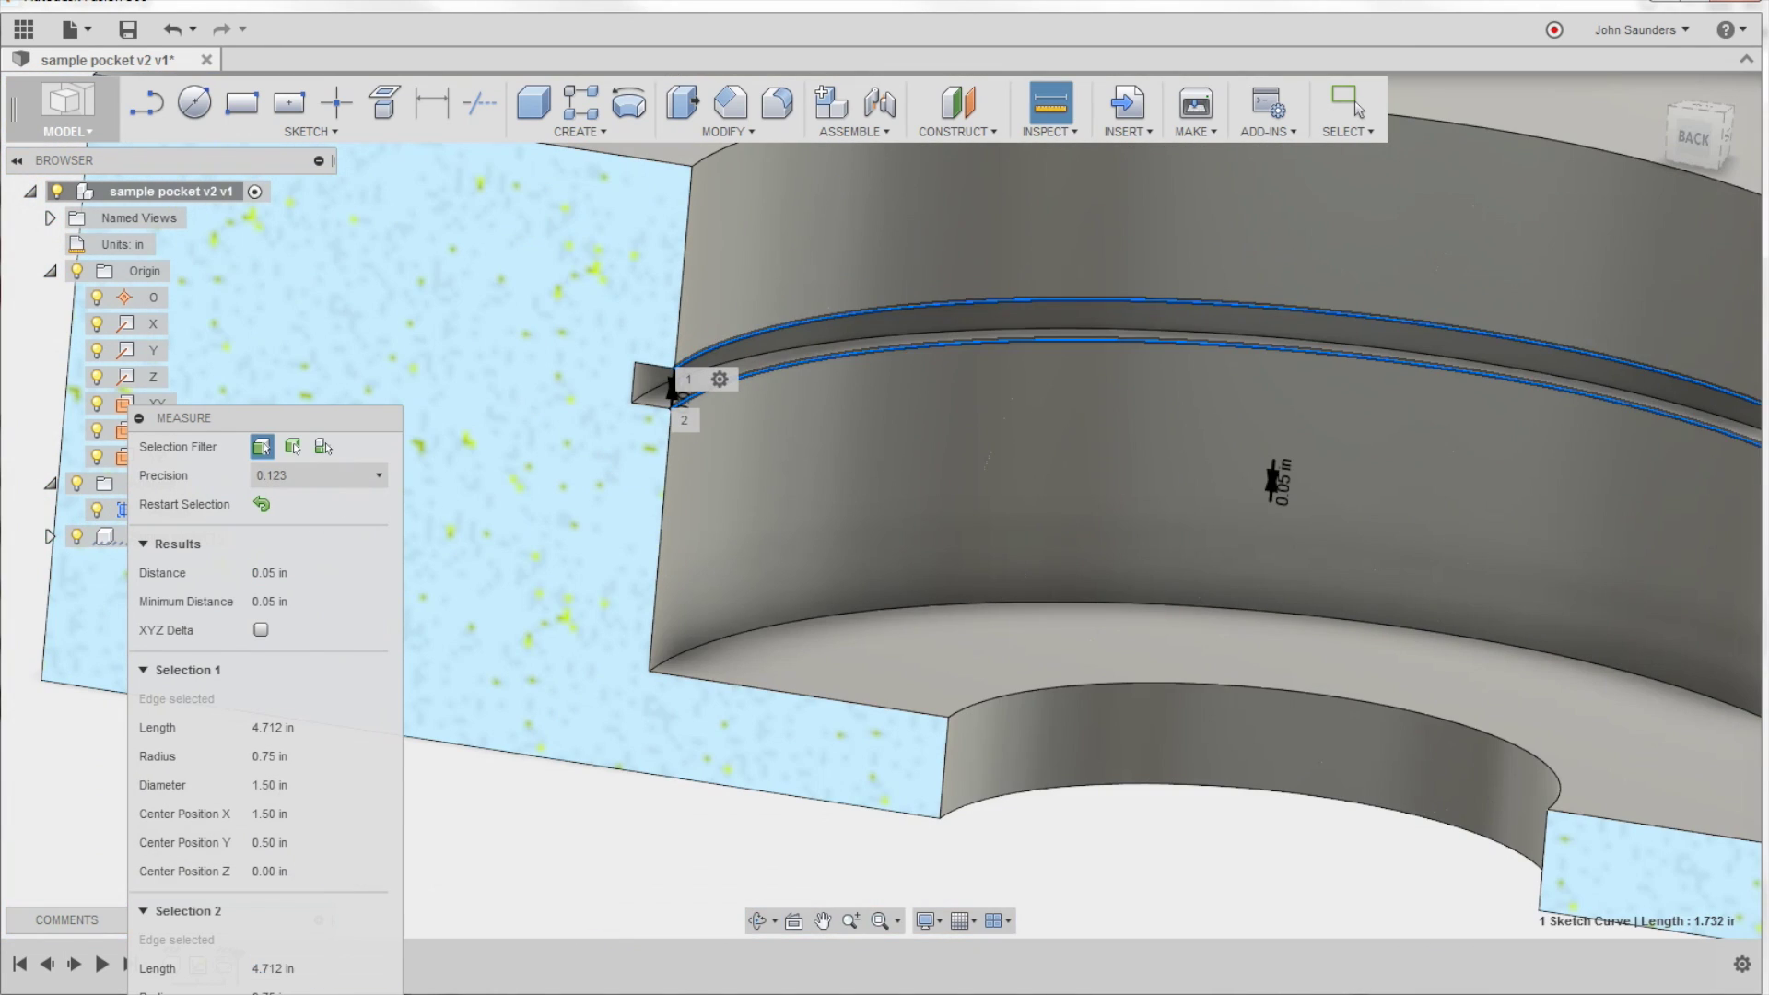
{"action": "left_click_drag", "start_coordinate": [328, 420], "coordinate": [310, 201]}
{"action": "left_click", "coordinate": [339, 948]}
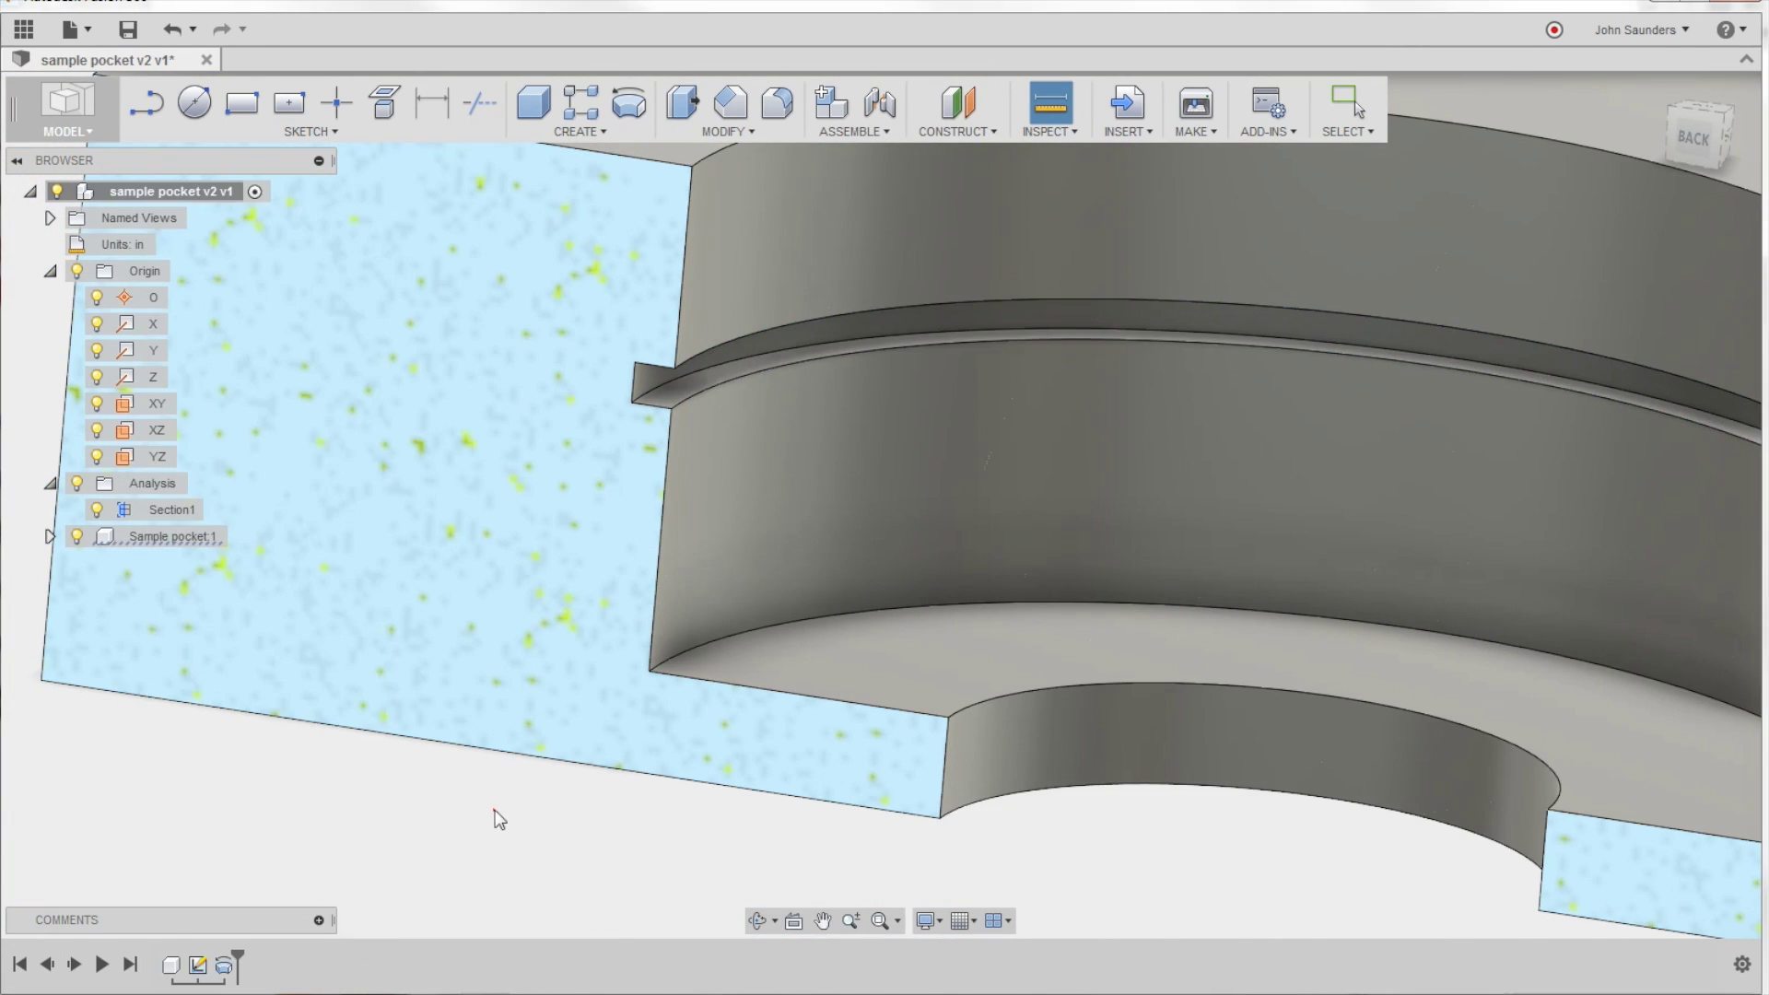
Step: Switch to the CAM workspace and start a 2D Contour operation in Setup1
{"action": "scroll", "coordinate": [494, 810], "scroll_direction": "down", "scroll_amount": 3}
{"action": "left_click", "coordinate": [68, 118]}
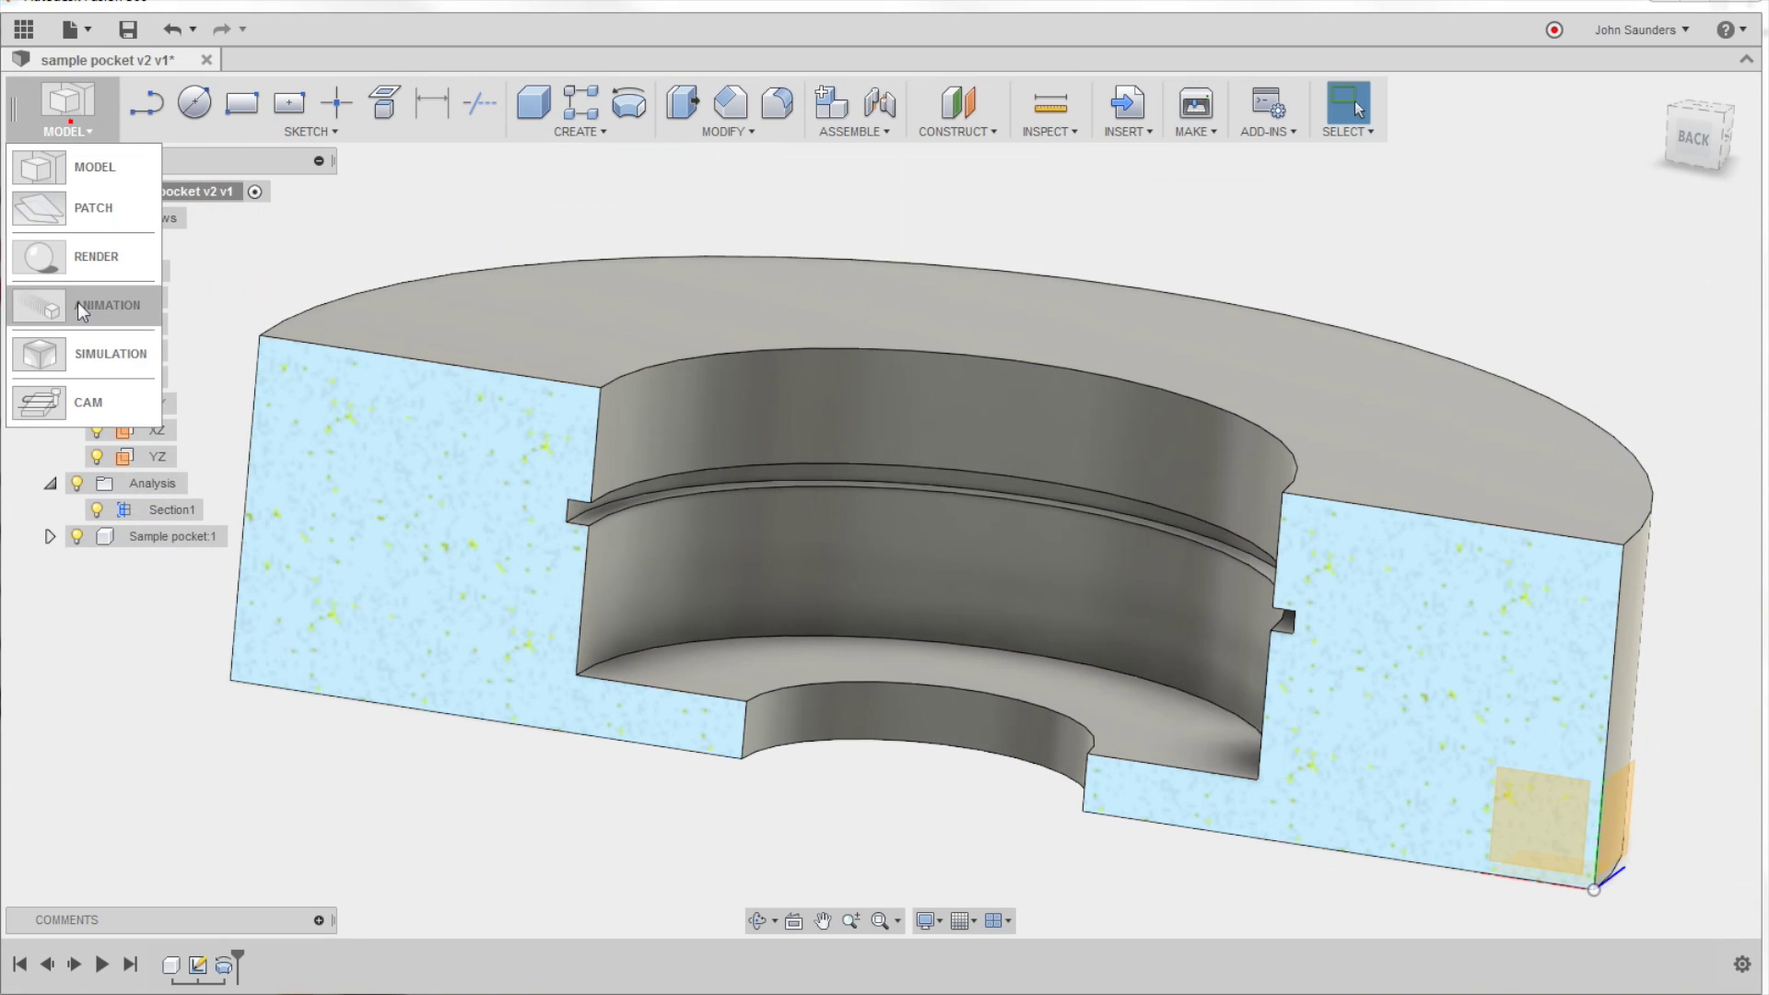
{"action": "left_click", "coordinate": [90, 404]}
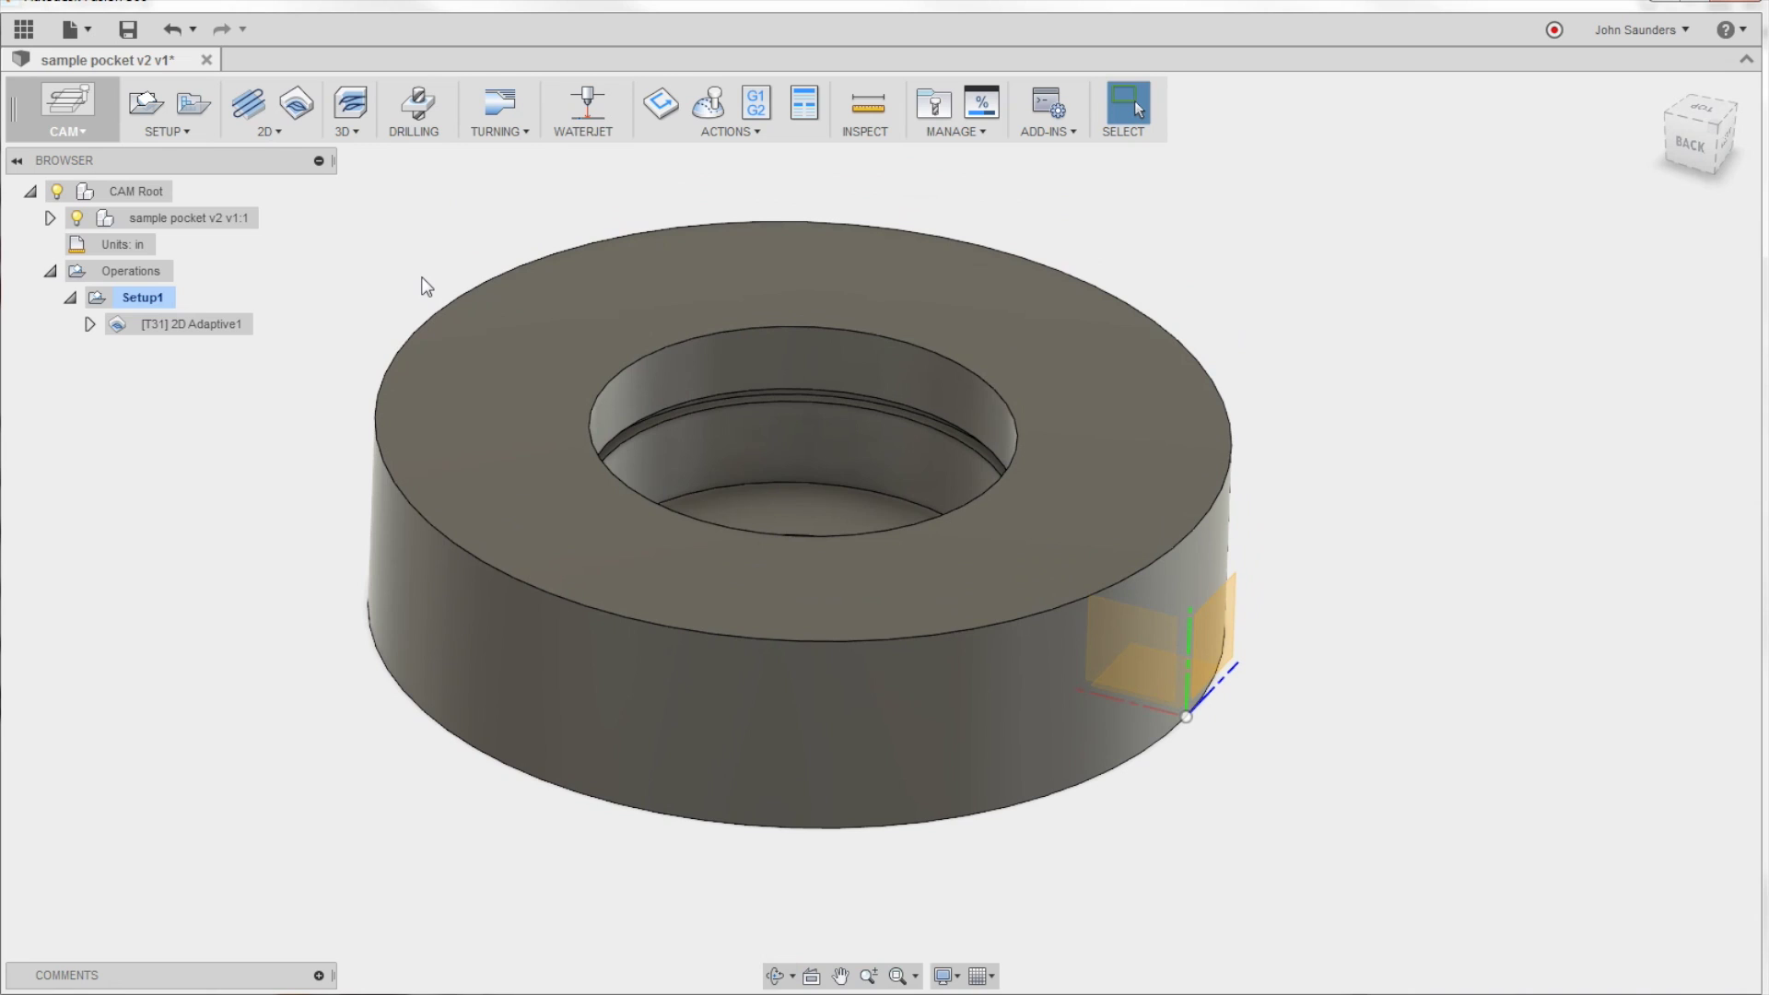
{"action": "left_click", "coordinate": [273, 133]}
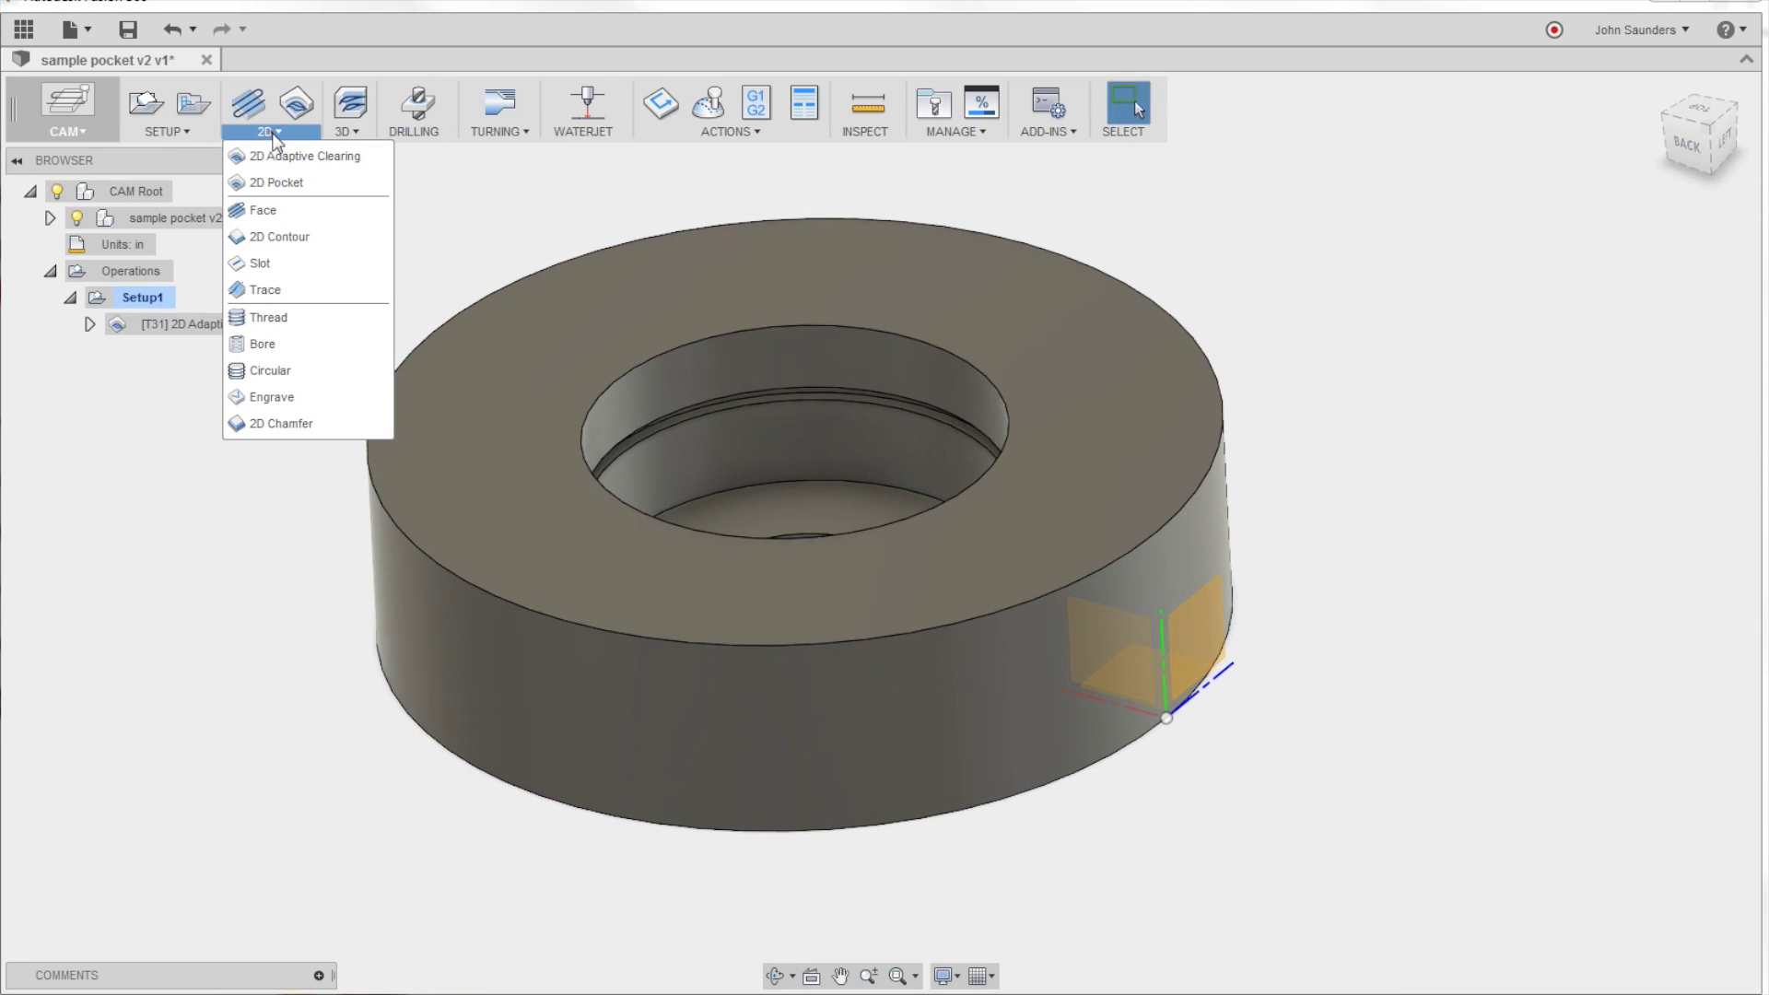
{"action": "left_click", "coordinate": [291, 239]}
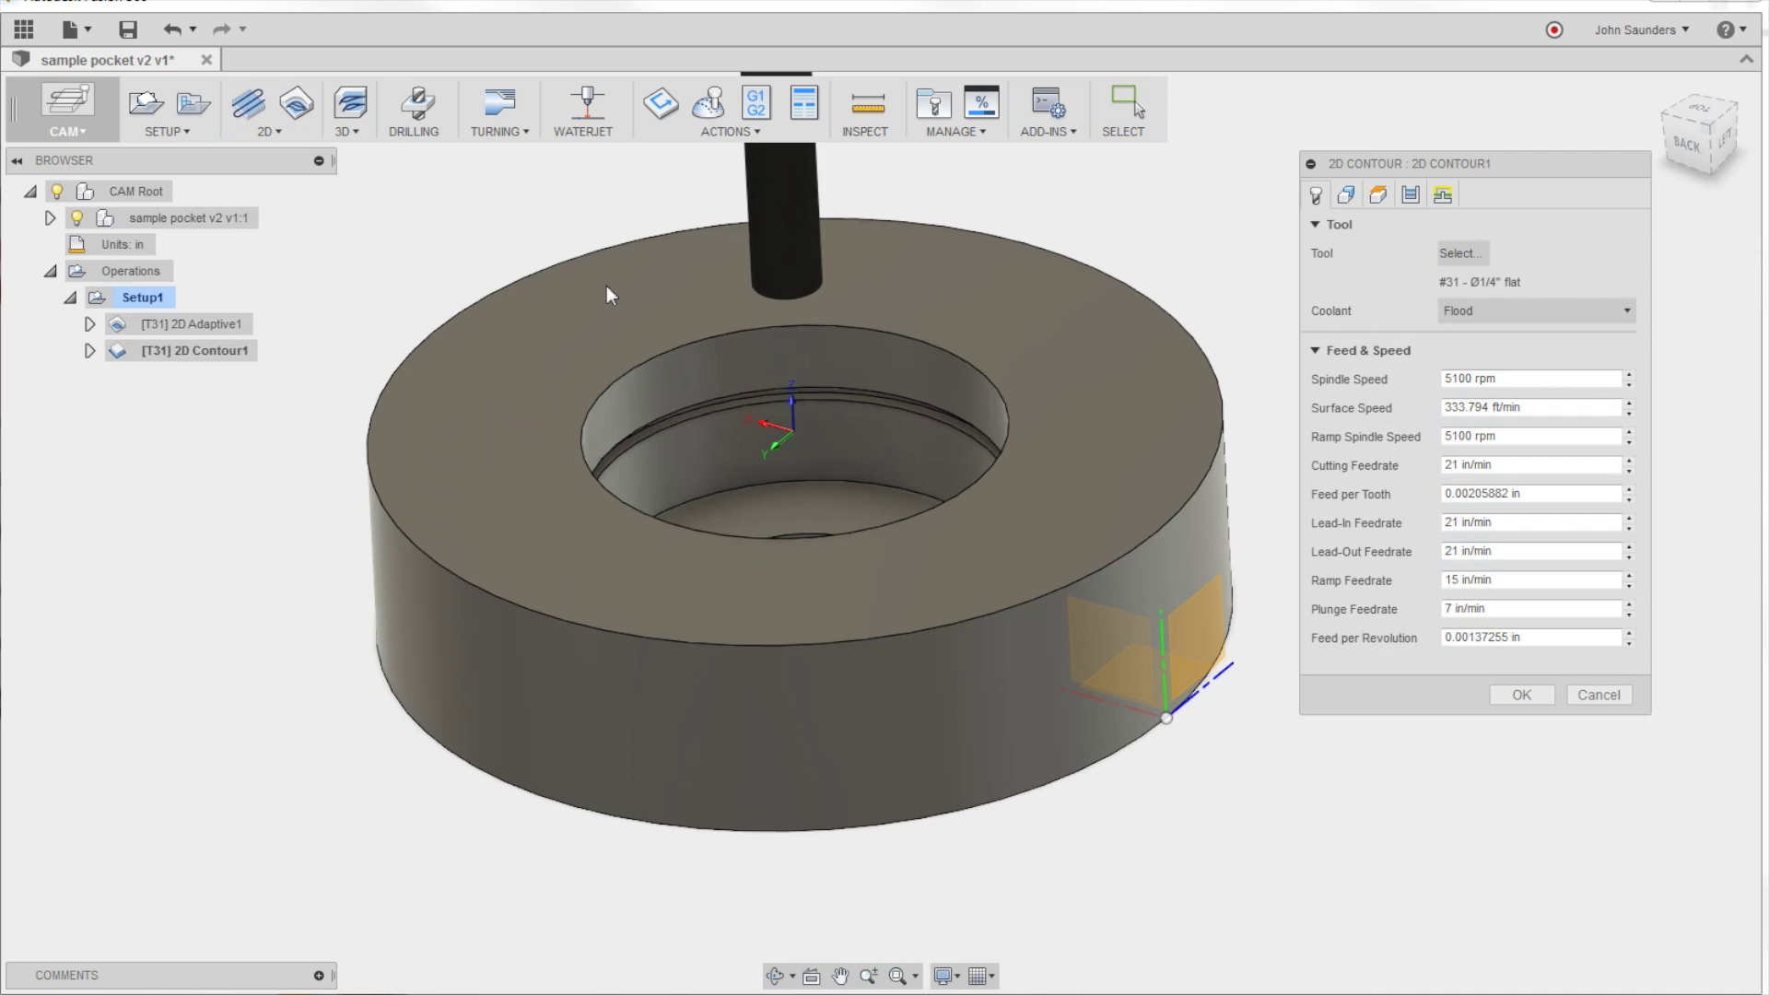
Step: Create a new milling tool for the contour operation and make its type Slot mill
{"action": "left_click", "coordinate": [1478, 249]}
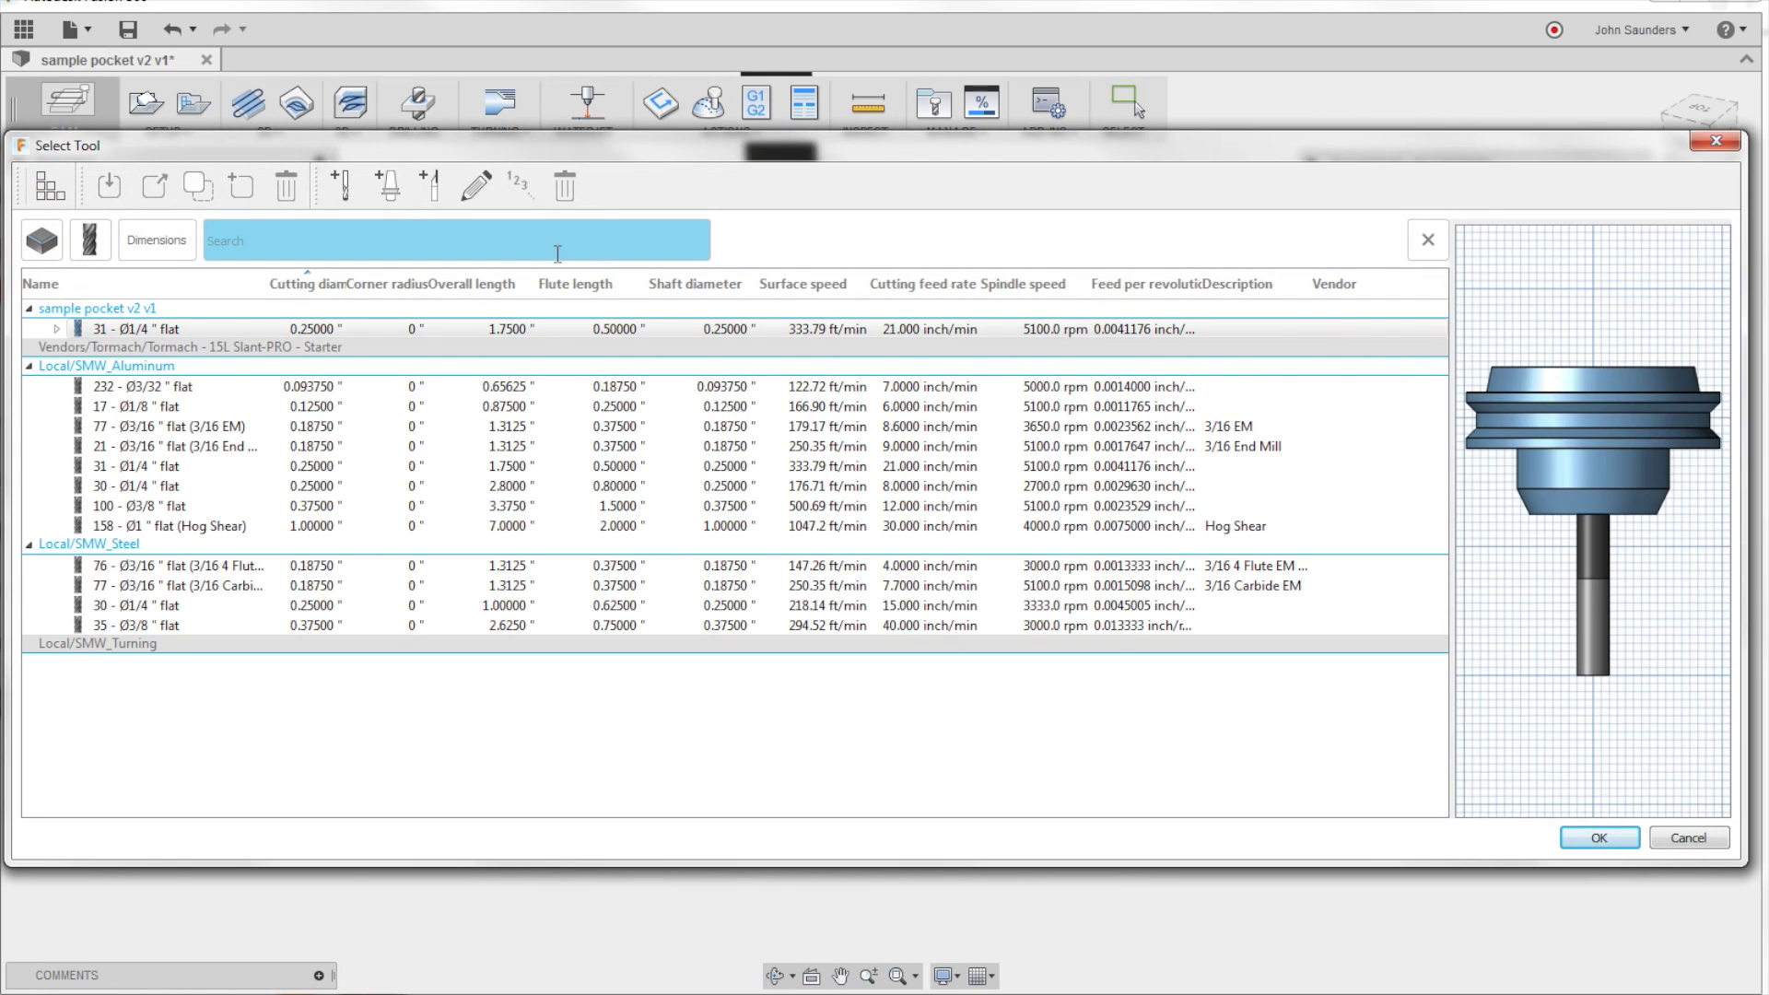
{"action": "left_click", "coordinate": [345, 189]}
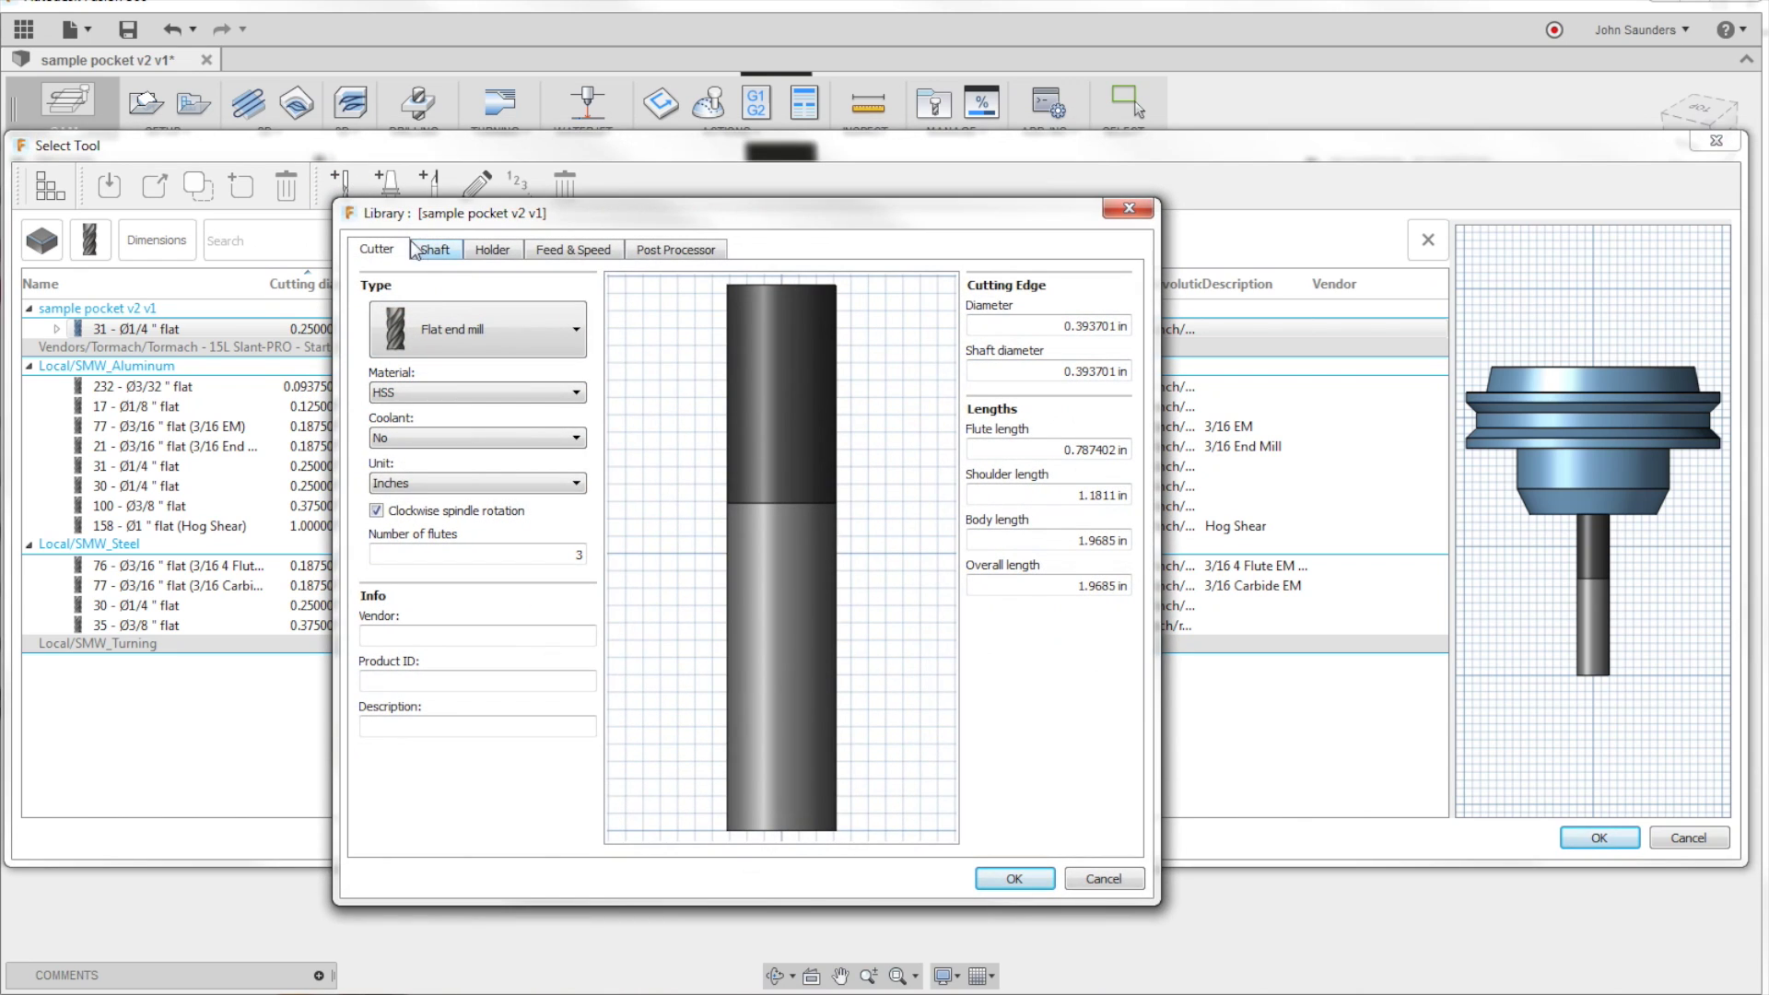
{"action": "left_click", "coordinate": [453, 321]}
{"action": "scroll", "coordinate": [464, 346], "scroll_direction": "down", "scroll_amount": 1}
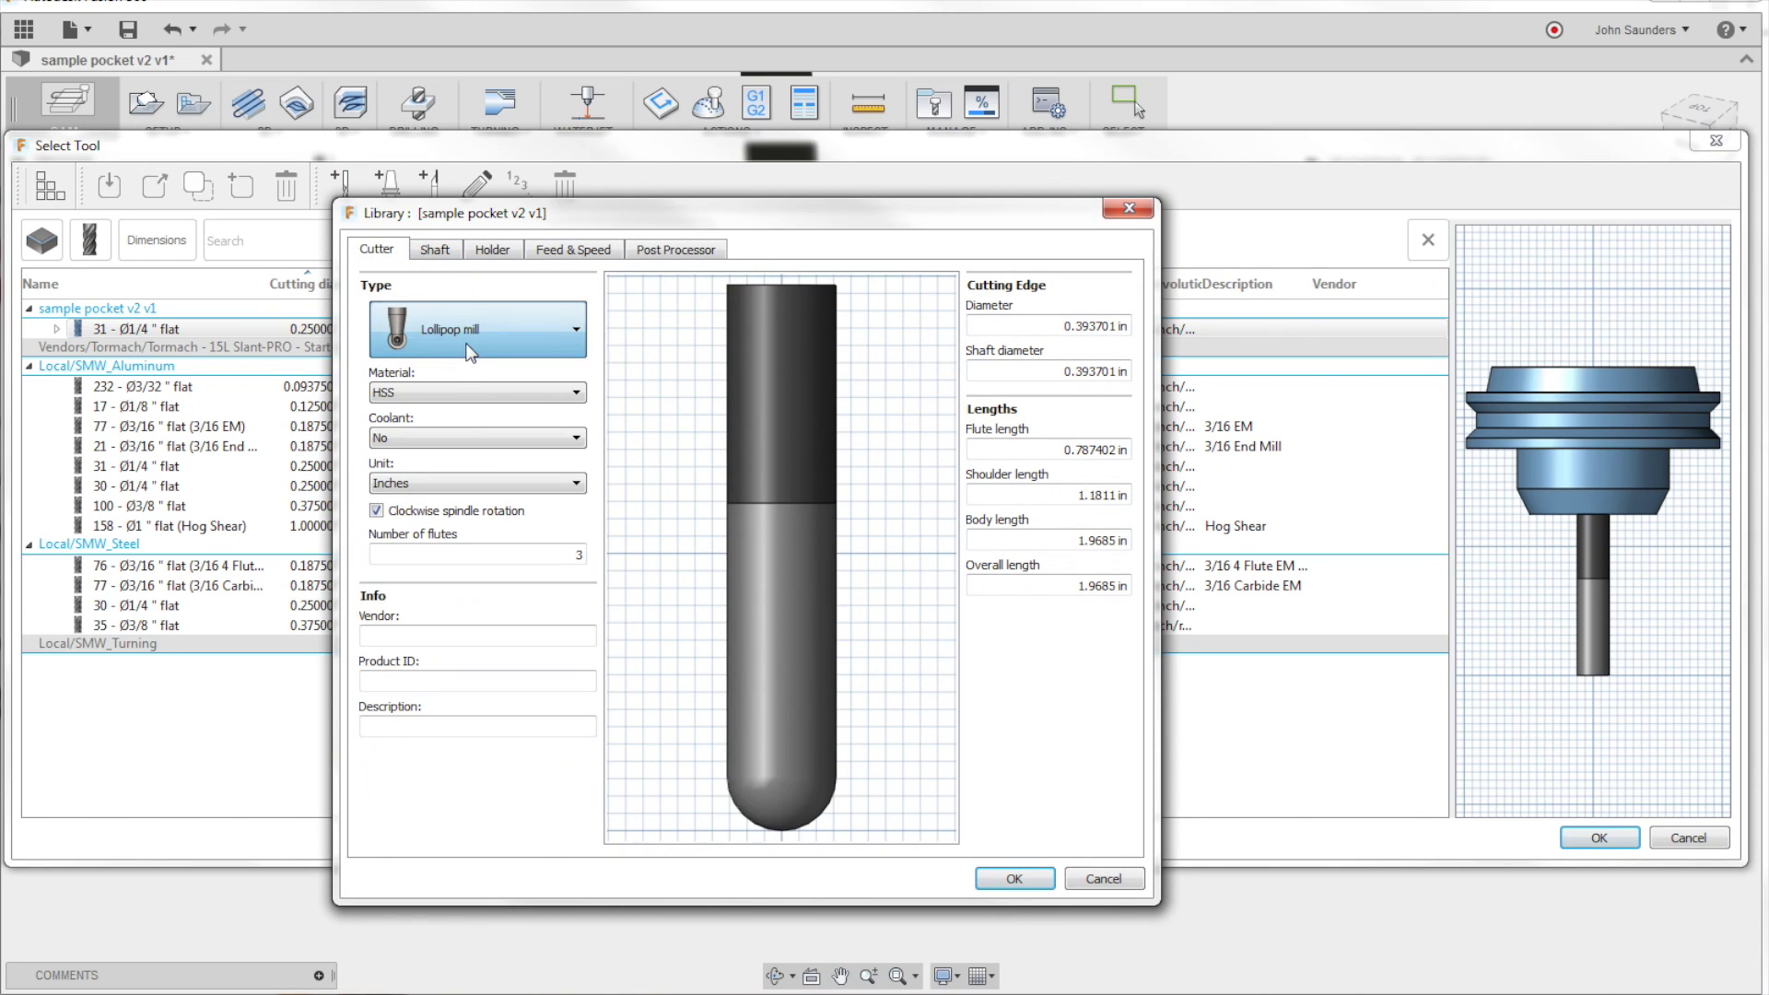
{"action": "left_click", "coordinate": [531, 346]}
{"action": "left_click_drag", "start_coordinate": [579, 423], "coordinate": [485, 650]}
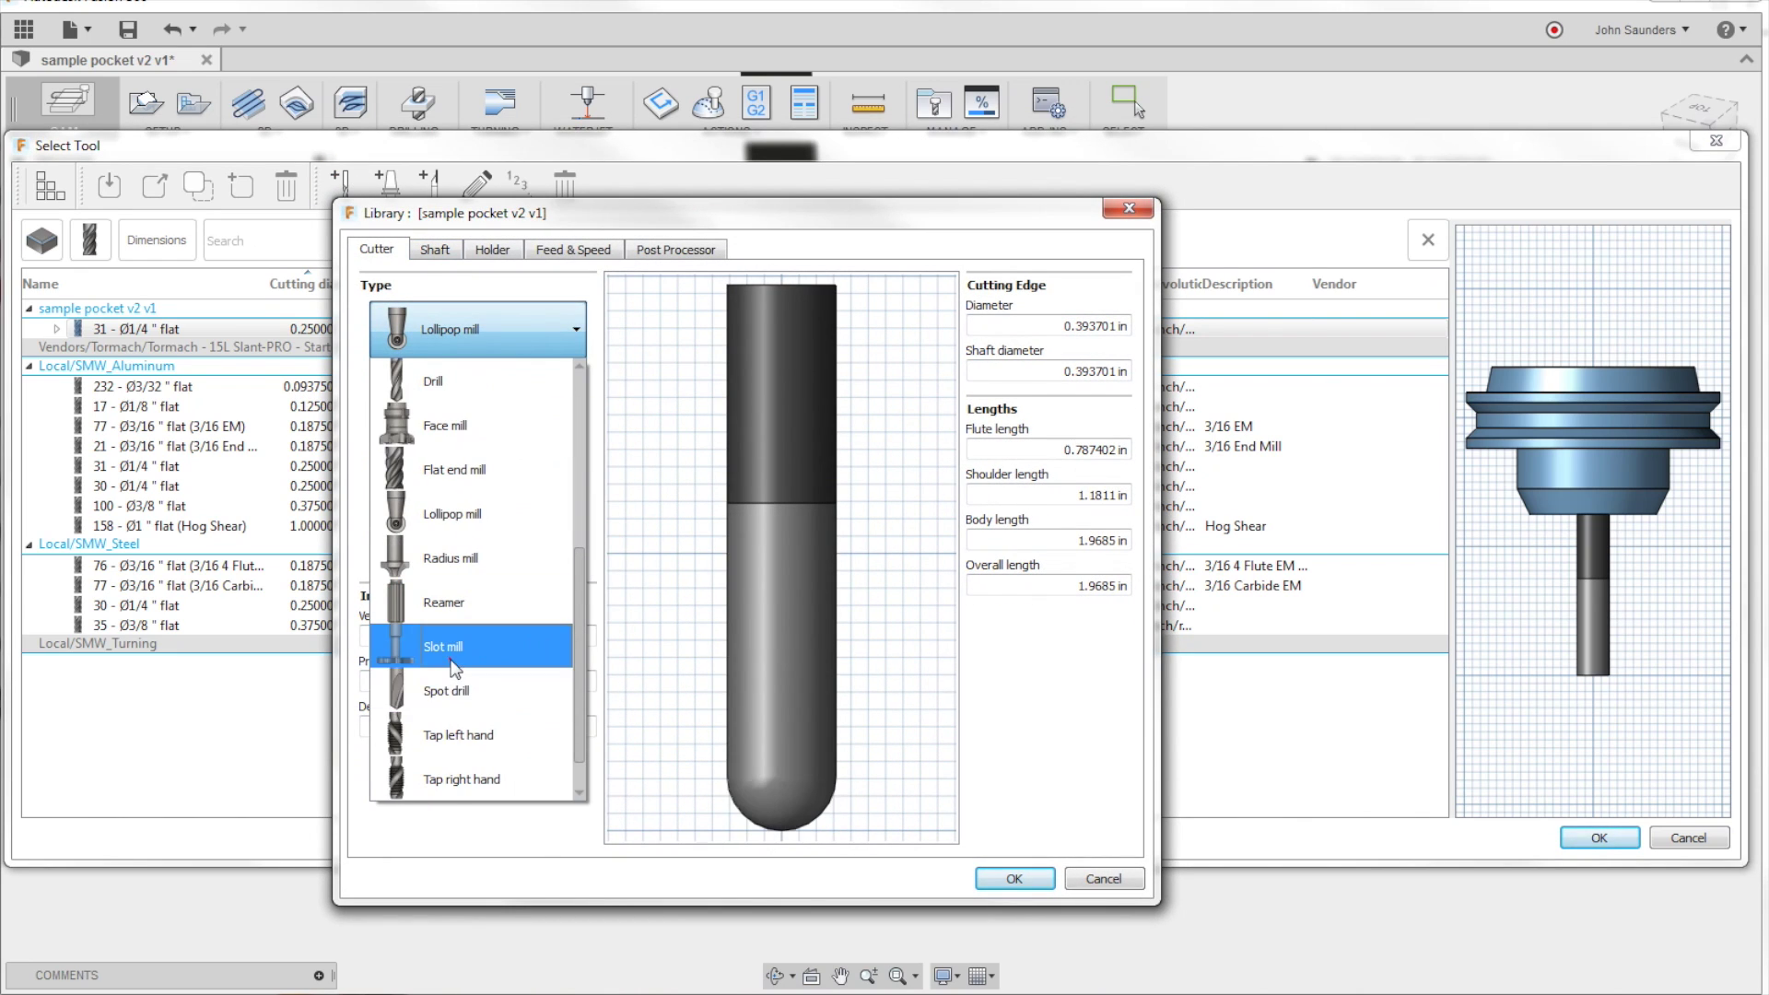
{"action": "left_click", "coordinate": [449, 656]}
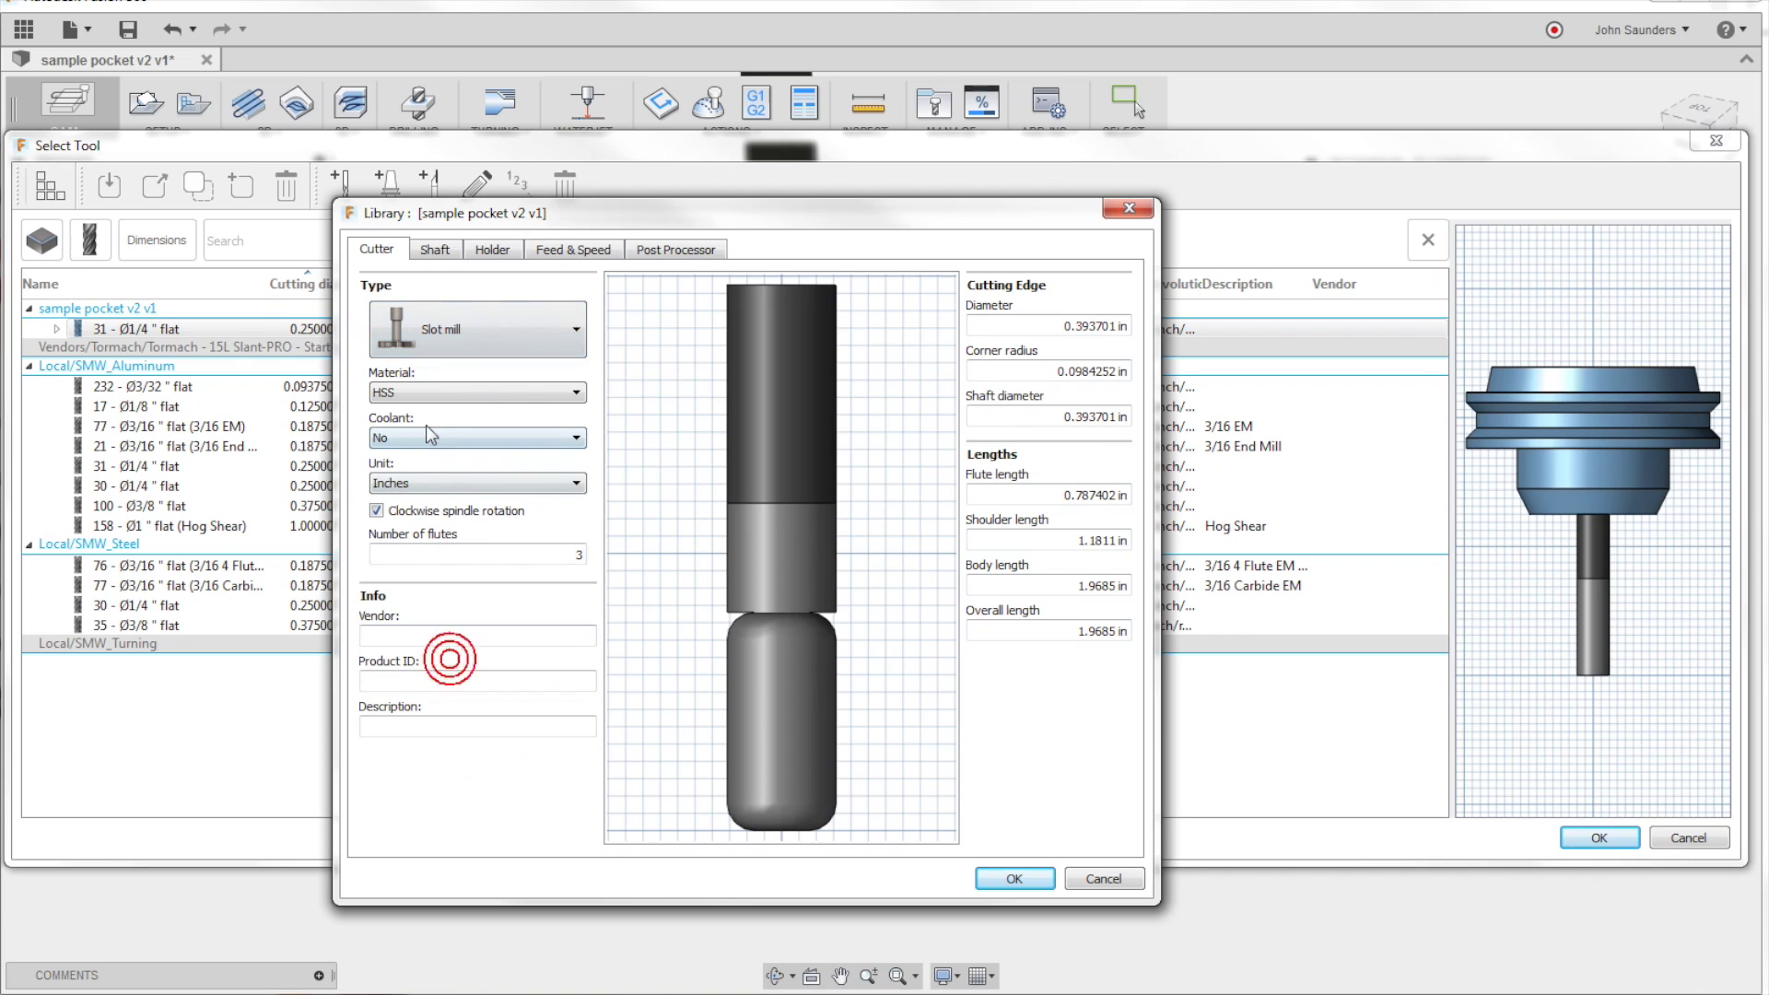
Step: Set the slot mill's cutting diameter to 0.375 in
{"action": "double_click", "coordinate": [1024, 328]}
{"action": "key", "text": "Delete"}
{"action": "type", "text": ".3785"}
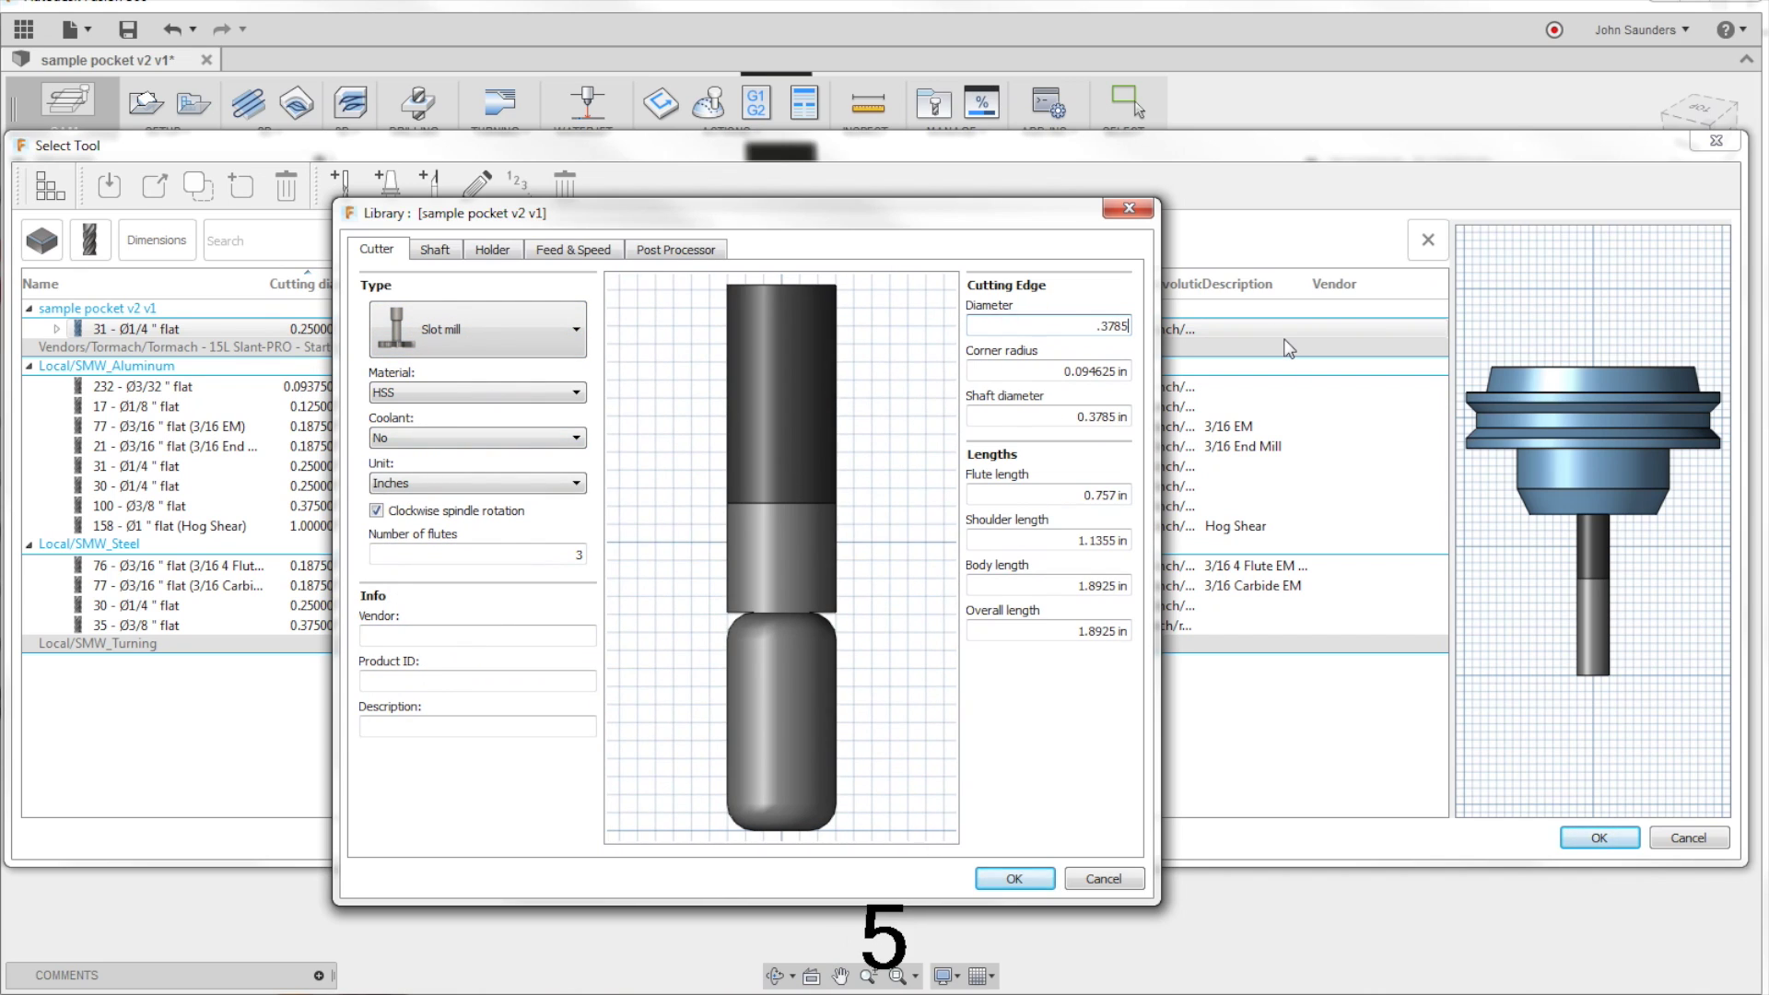
{"action": "key", "text": "BackSpace"}
{"action": "key", "text": "BackSpace"}
{"action": "type", "text": "58"}
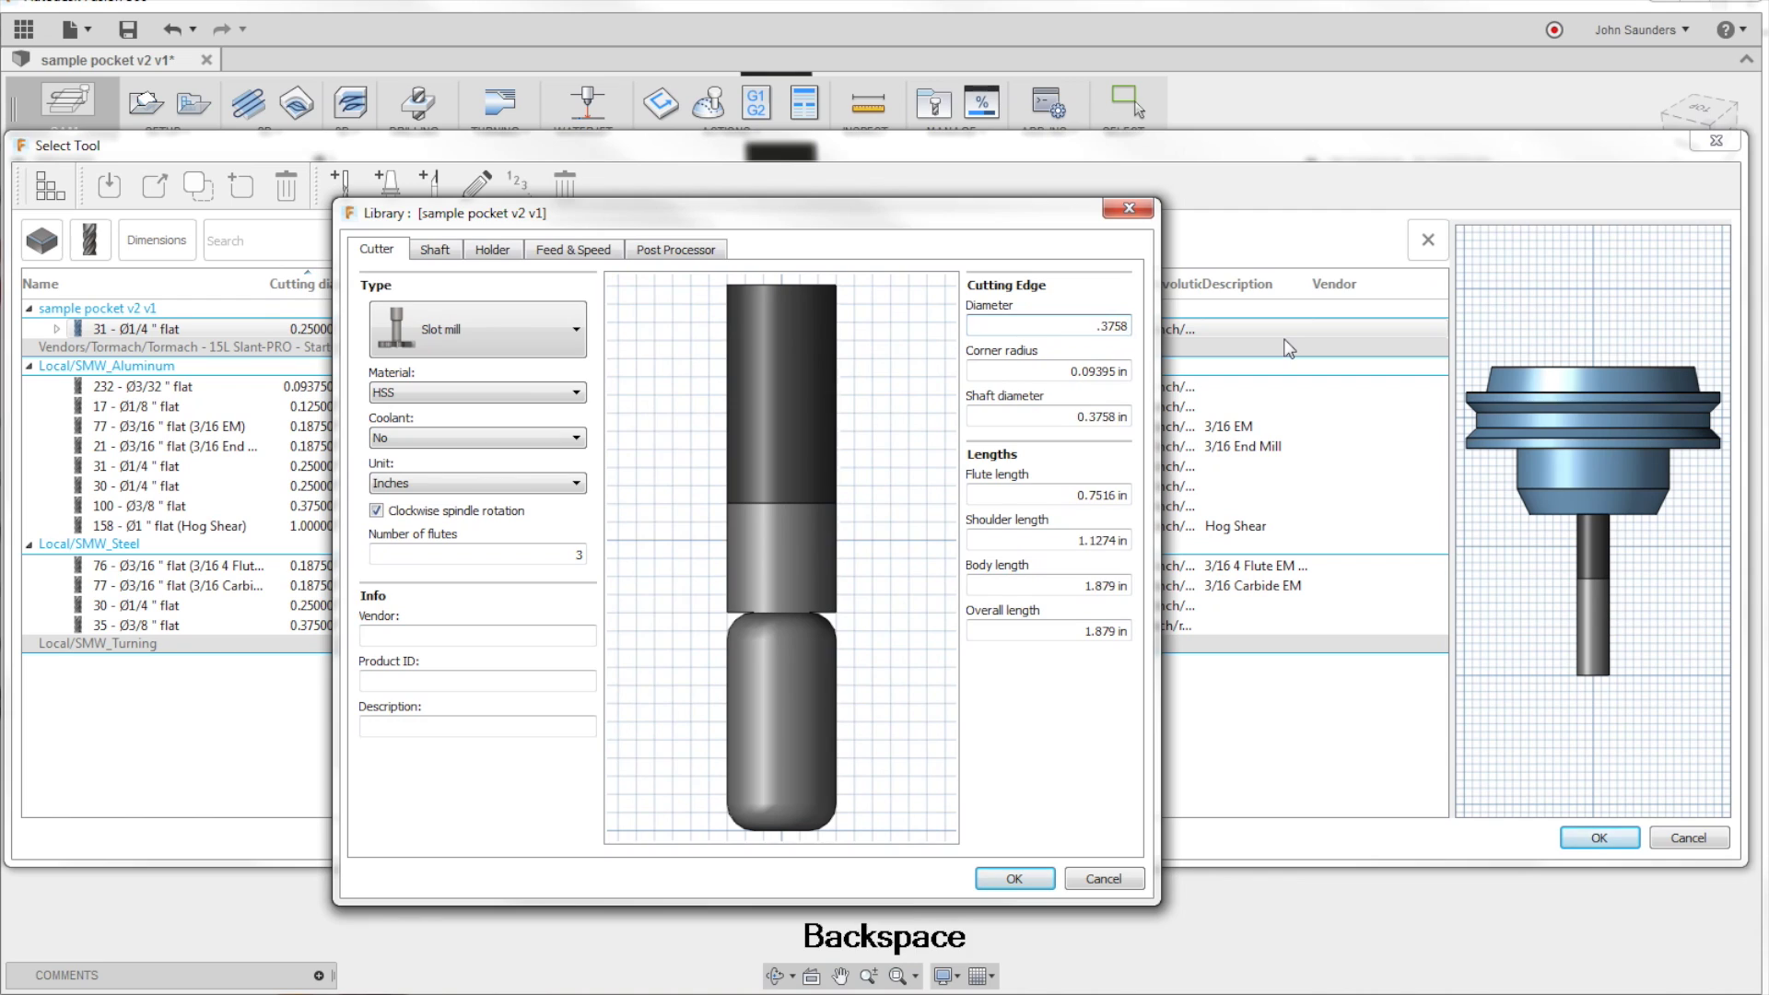
{"action": "key", "text": "BackSpace"}
Step: Set the slot mill's corner radius to 0 in, shaft diameter to 0.25 in and flute length to 0.03 in
{"action": "double_click", "coordinate": [1025, 363]}
{"action": "type", "text": "0"}
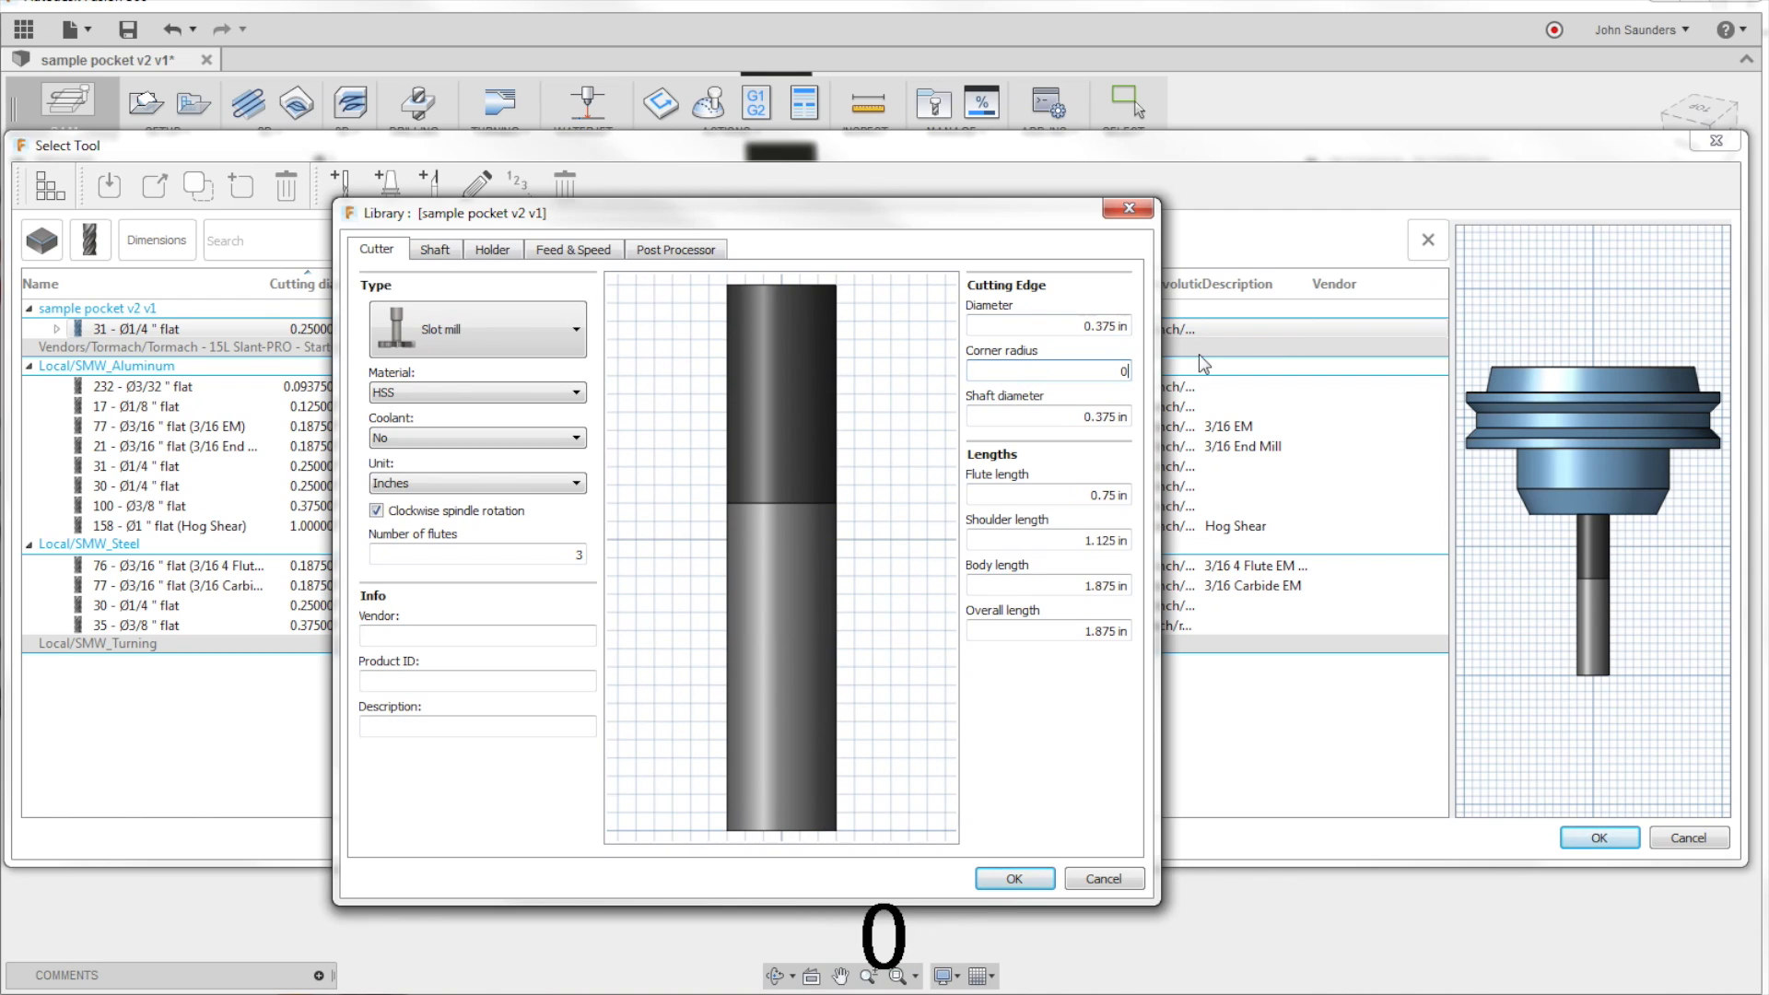
{"action": "double_click", "coordinate": [1096, 416]}
{"action": "key", "text": "Delete"}
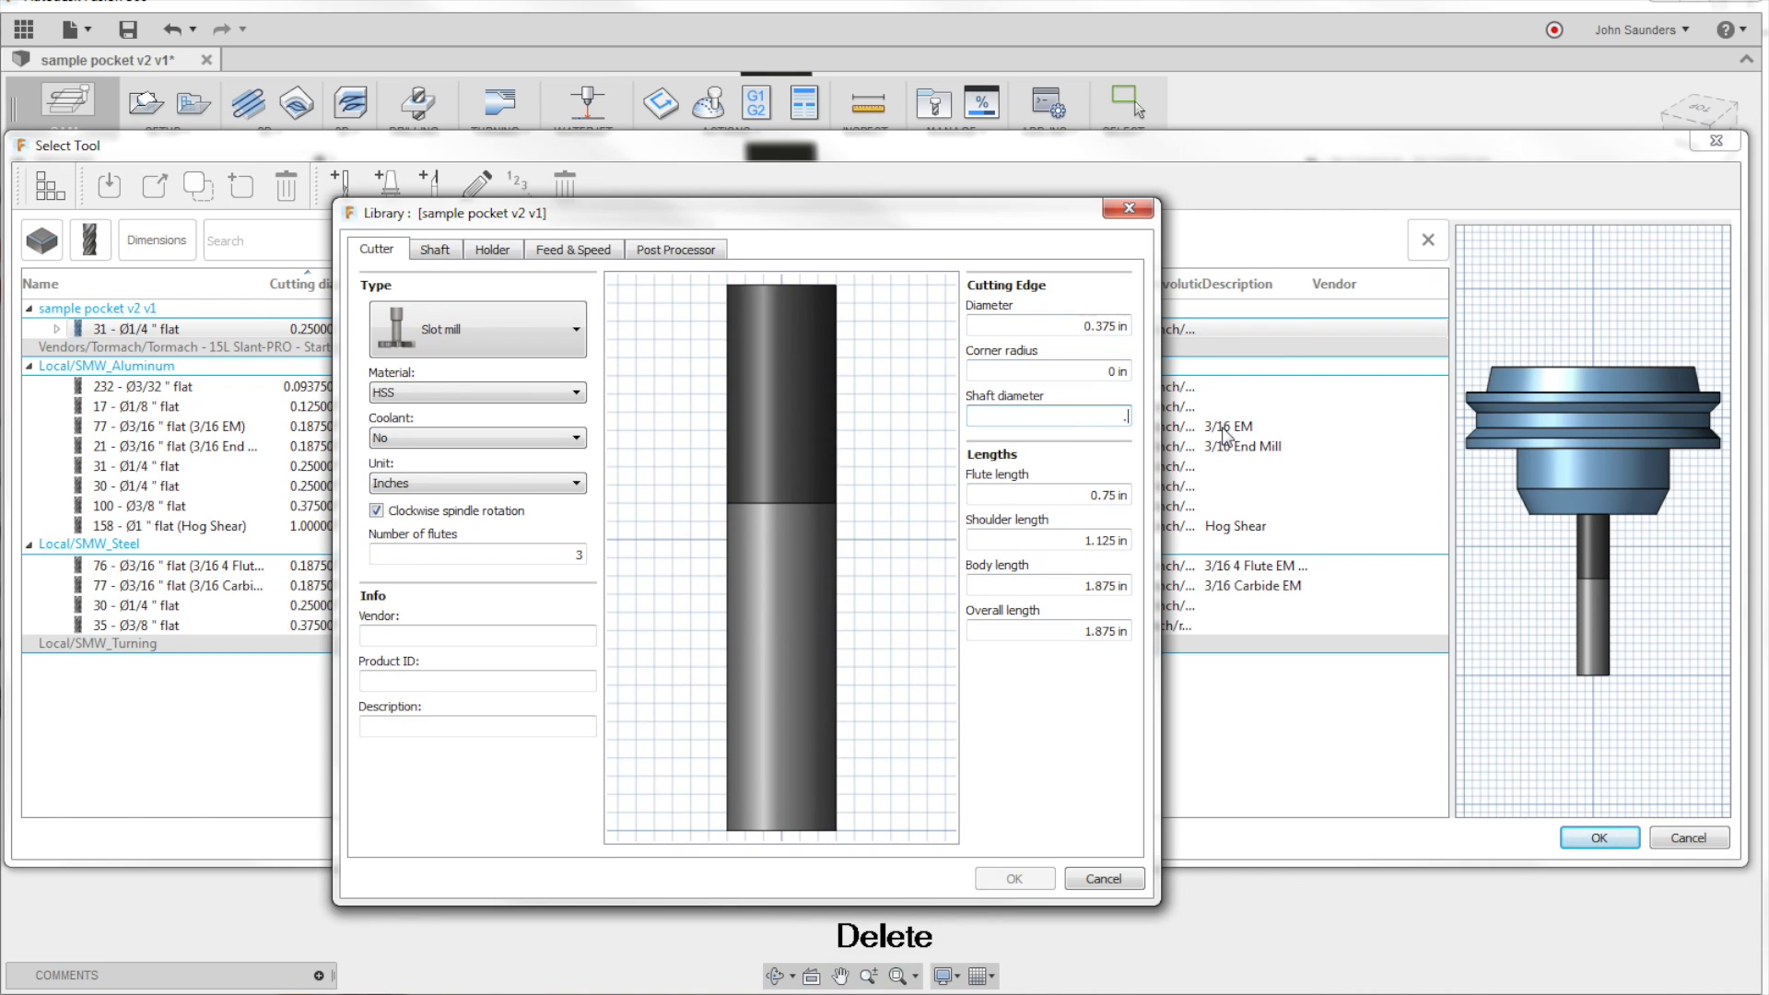
{"action": "type", "text": ".25"}
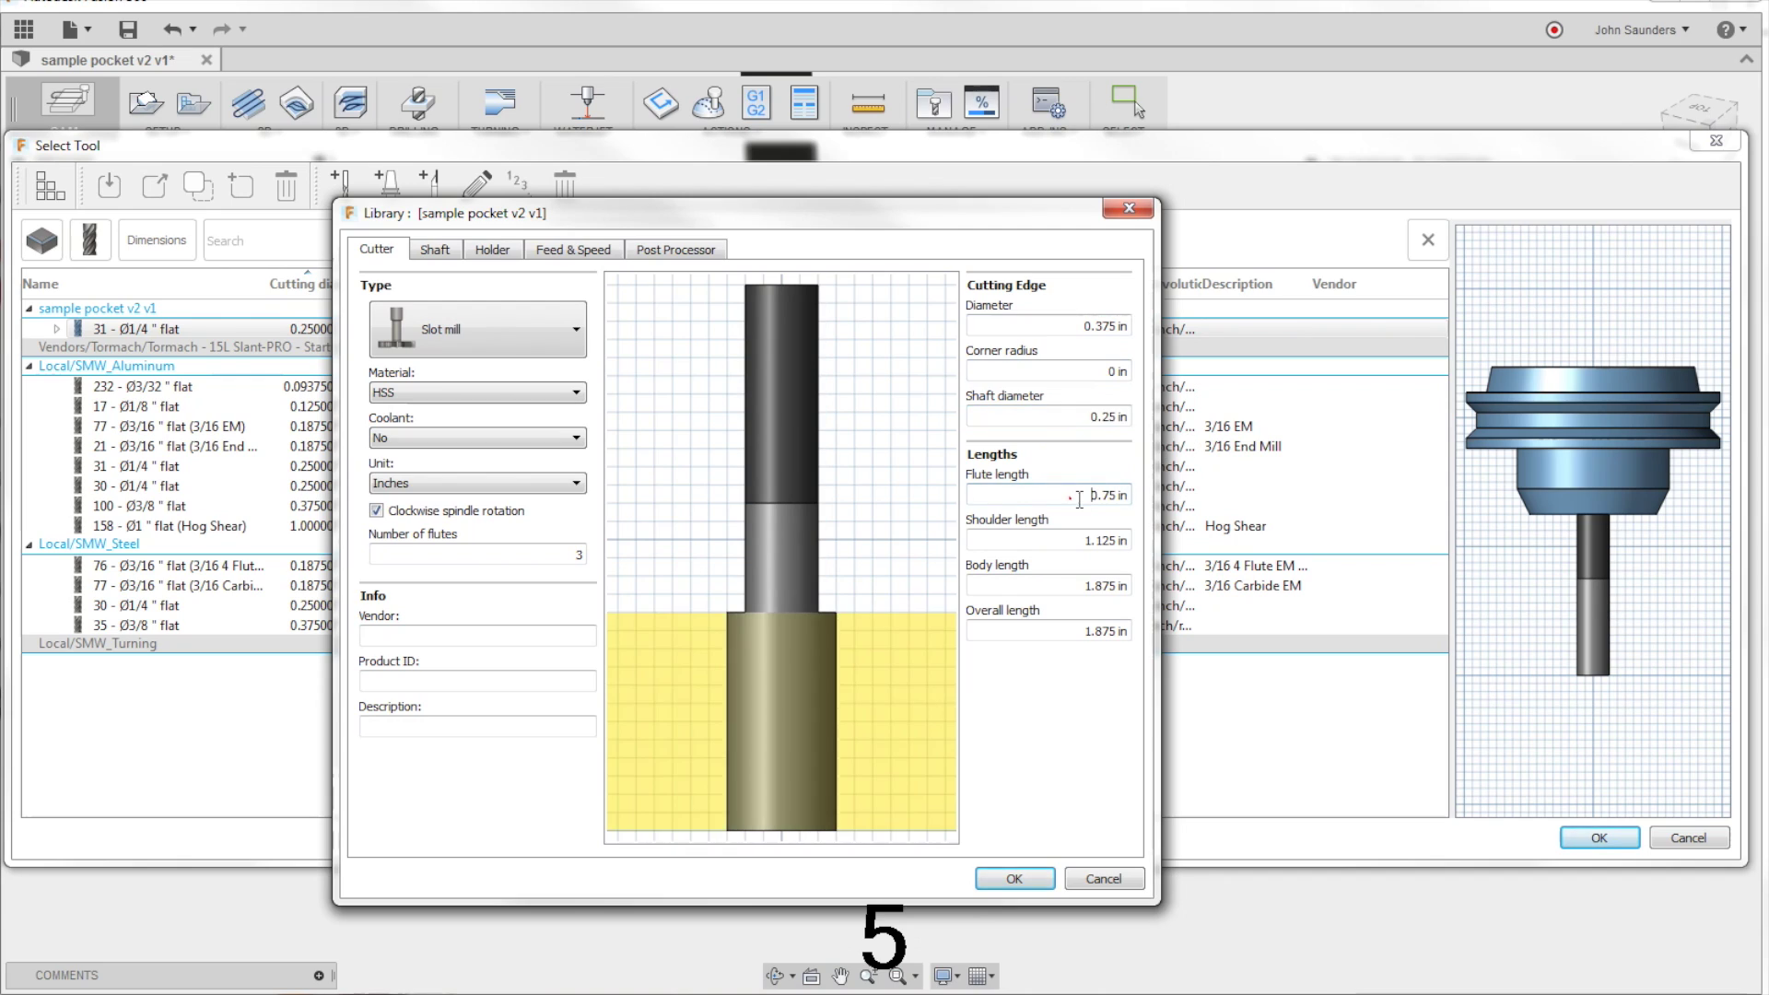
{"action": "double_click", "coordinate": [1069, 490]}
{"action": "type", "text": ".03"}
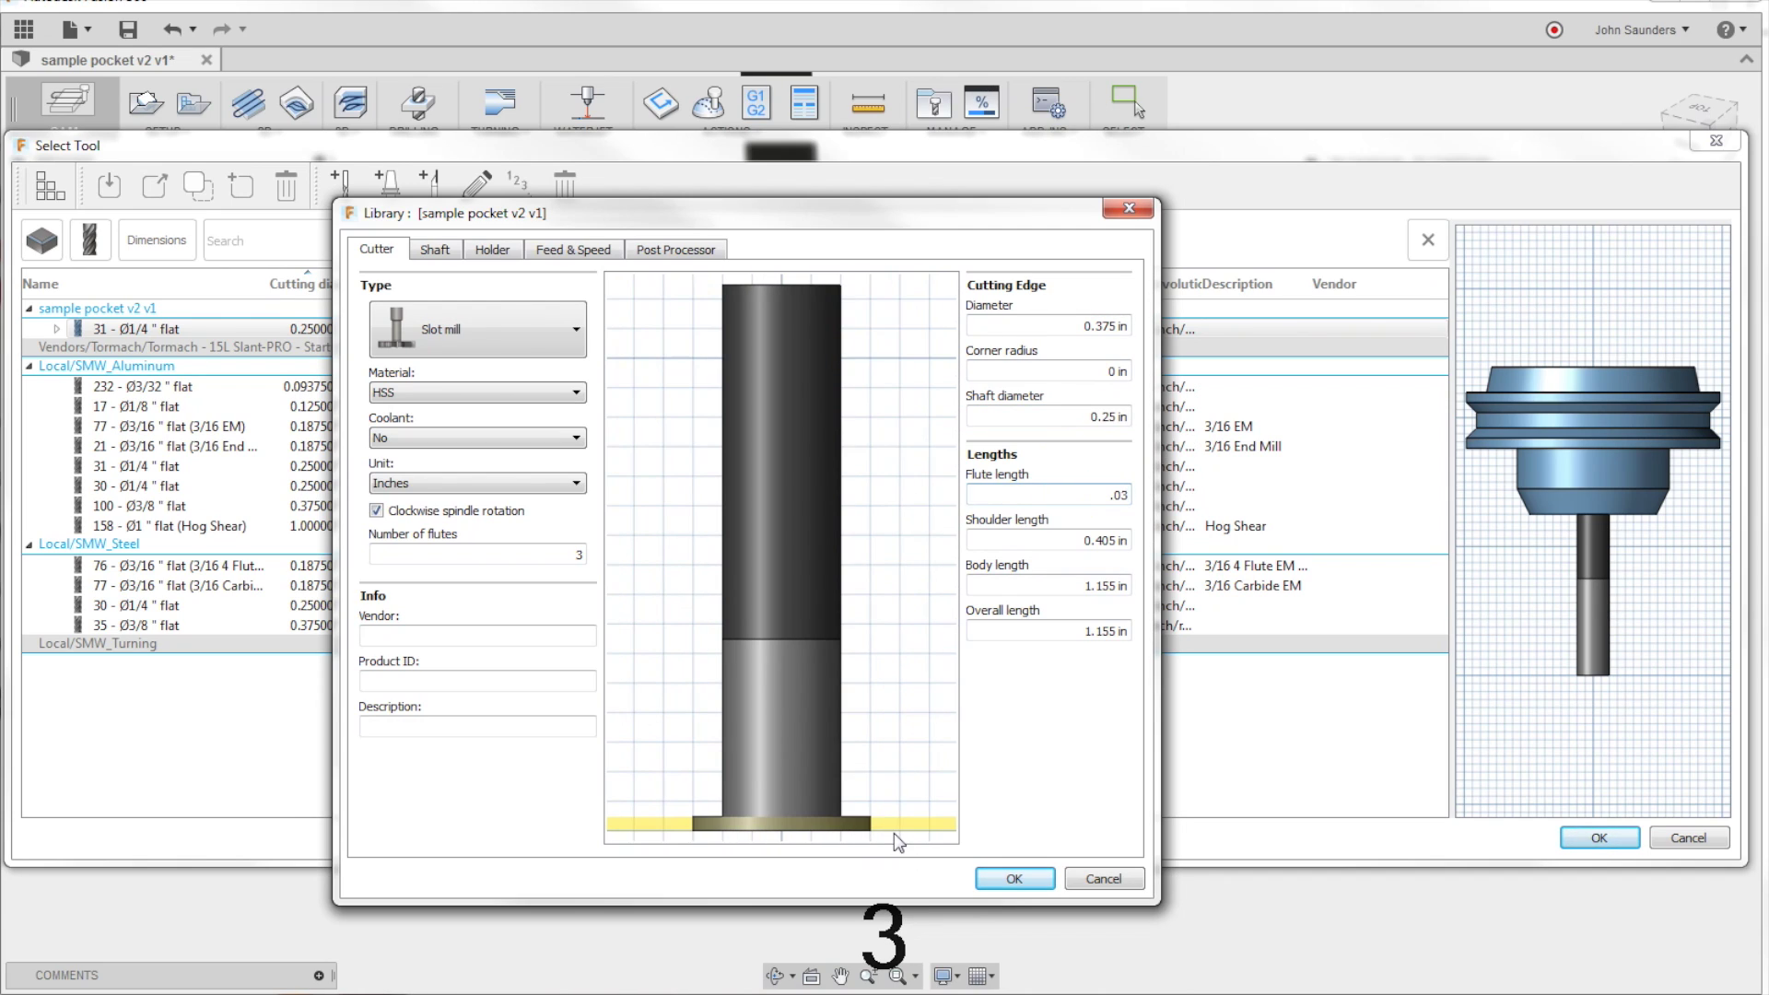
Step: Set the slot mill's cutting diameter to 0.5 in and accept it as the contour operation's tool
{"action": "left_click", "coordinate": [1066, 326]}
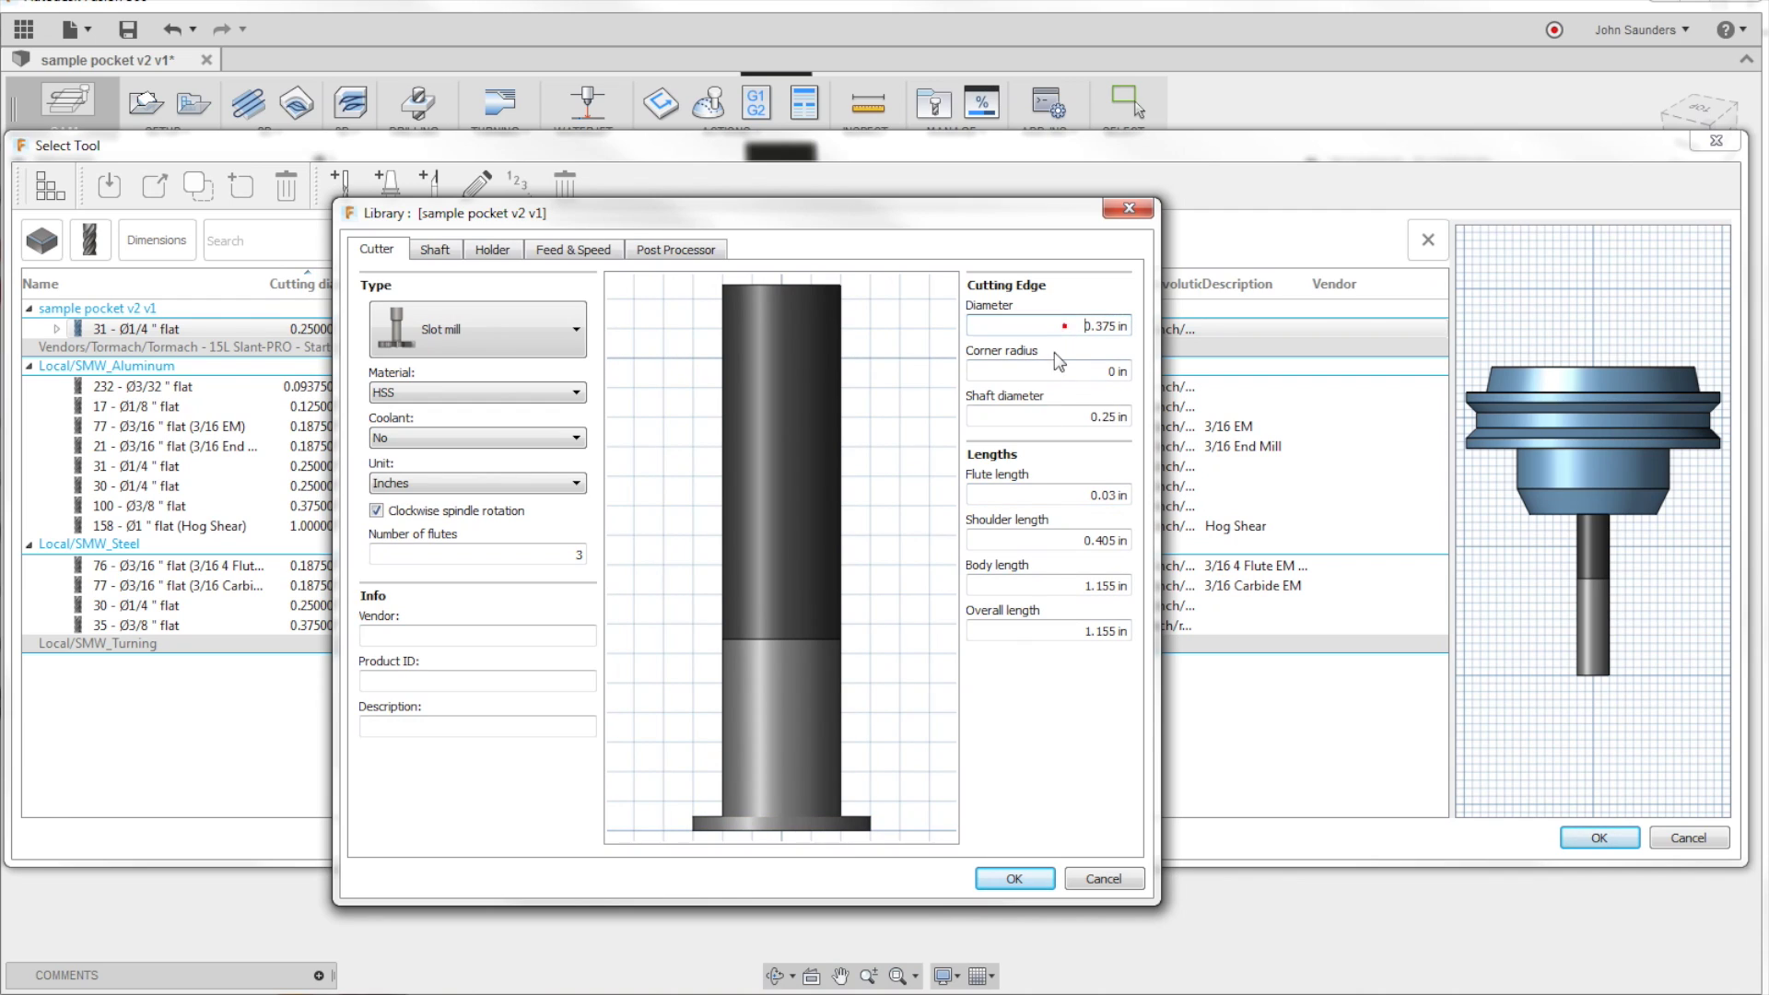
{"action": "double_click", "coordinate": [1066, 326]}
{"action": "key", "text": "Delete"}
{"action": "type", "text": ".5"}
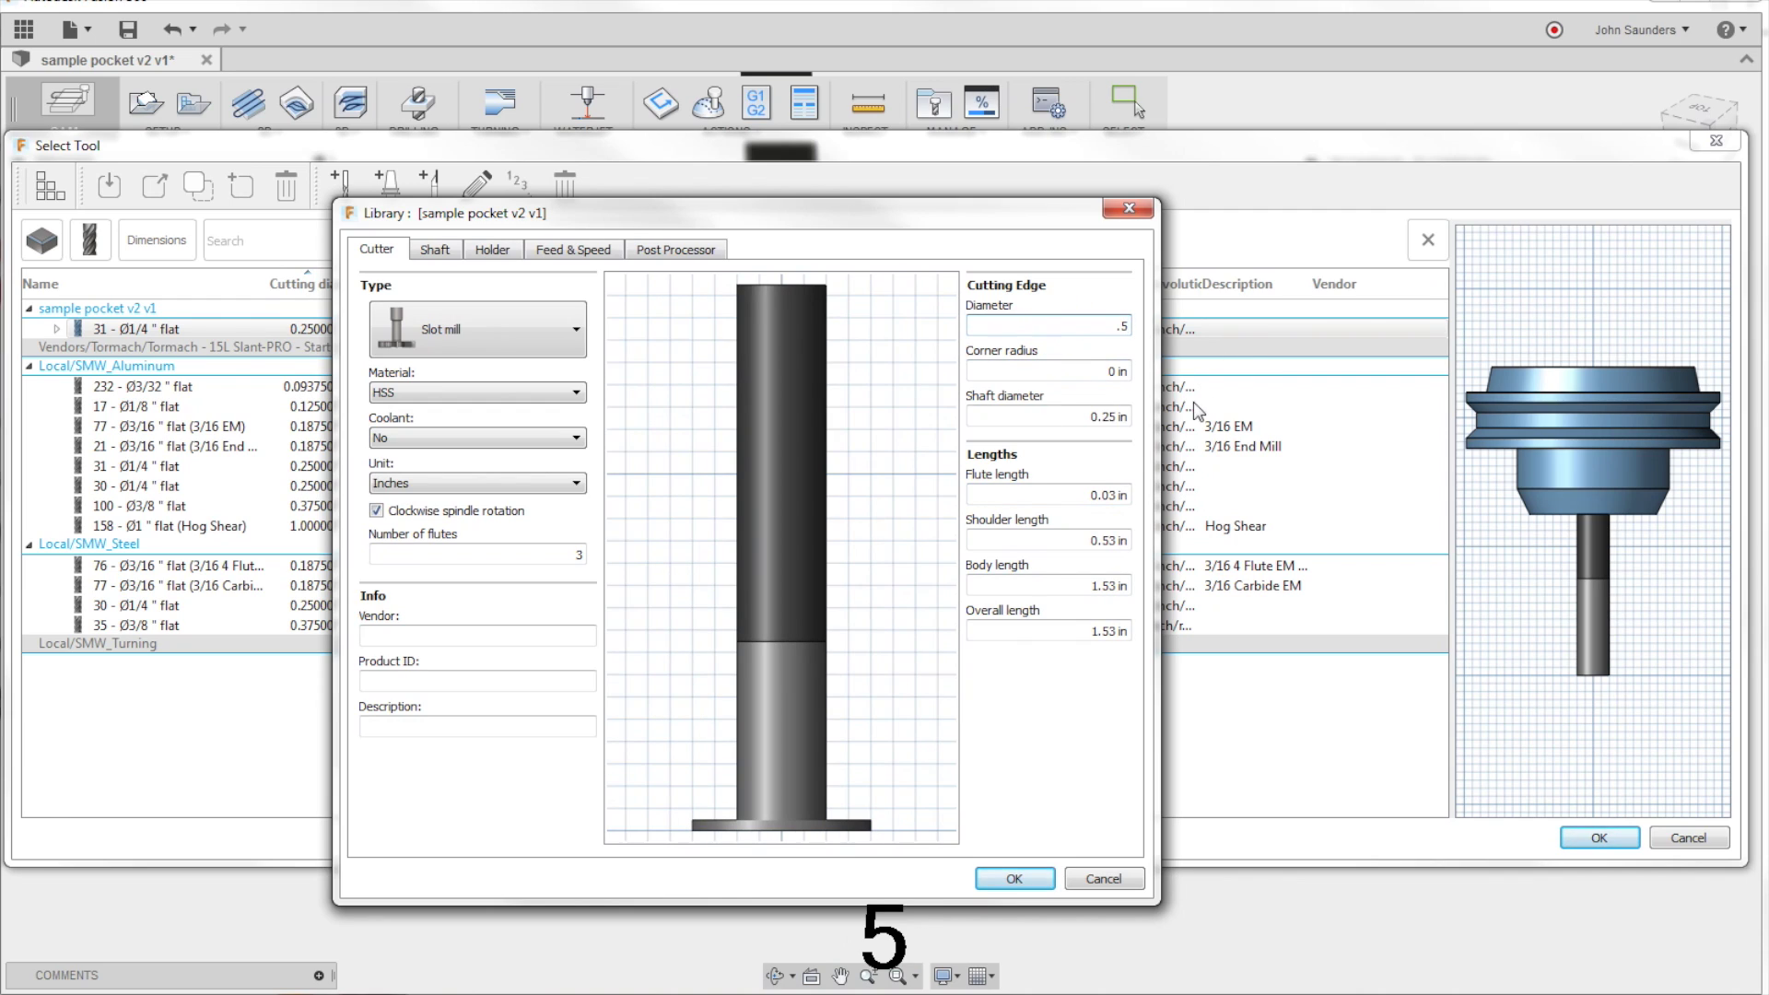
{"action": "left_click", "coordinate": [1011, 879]}
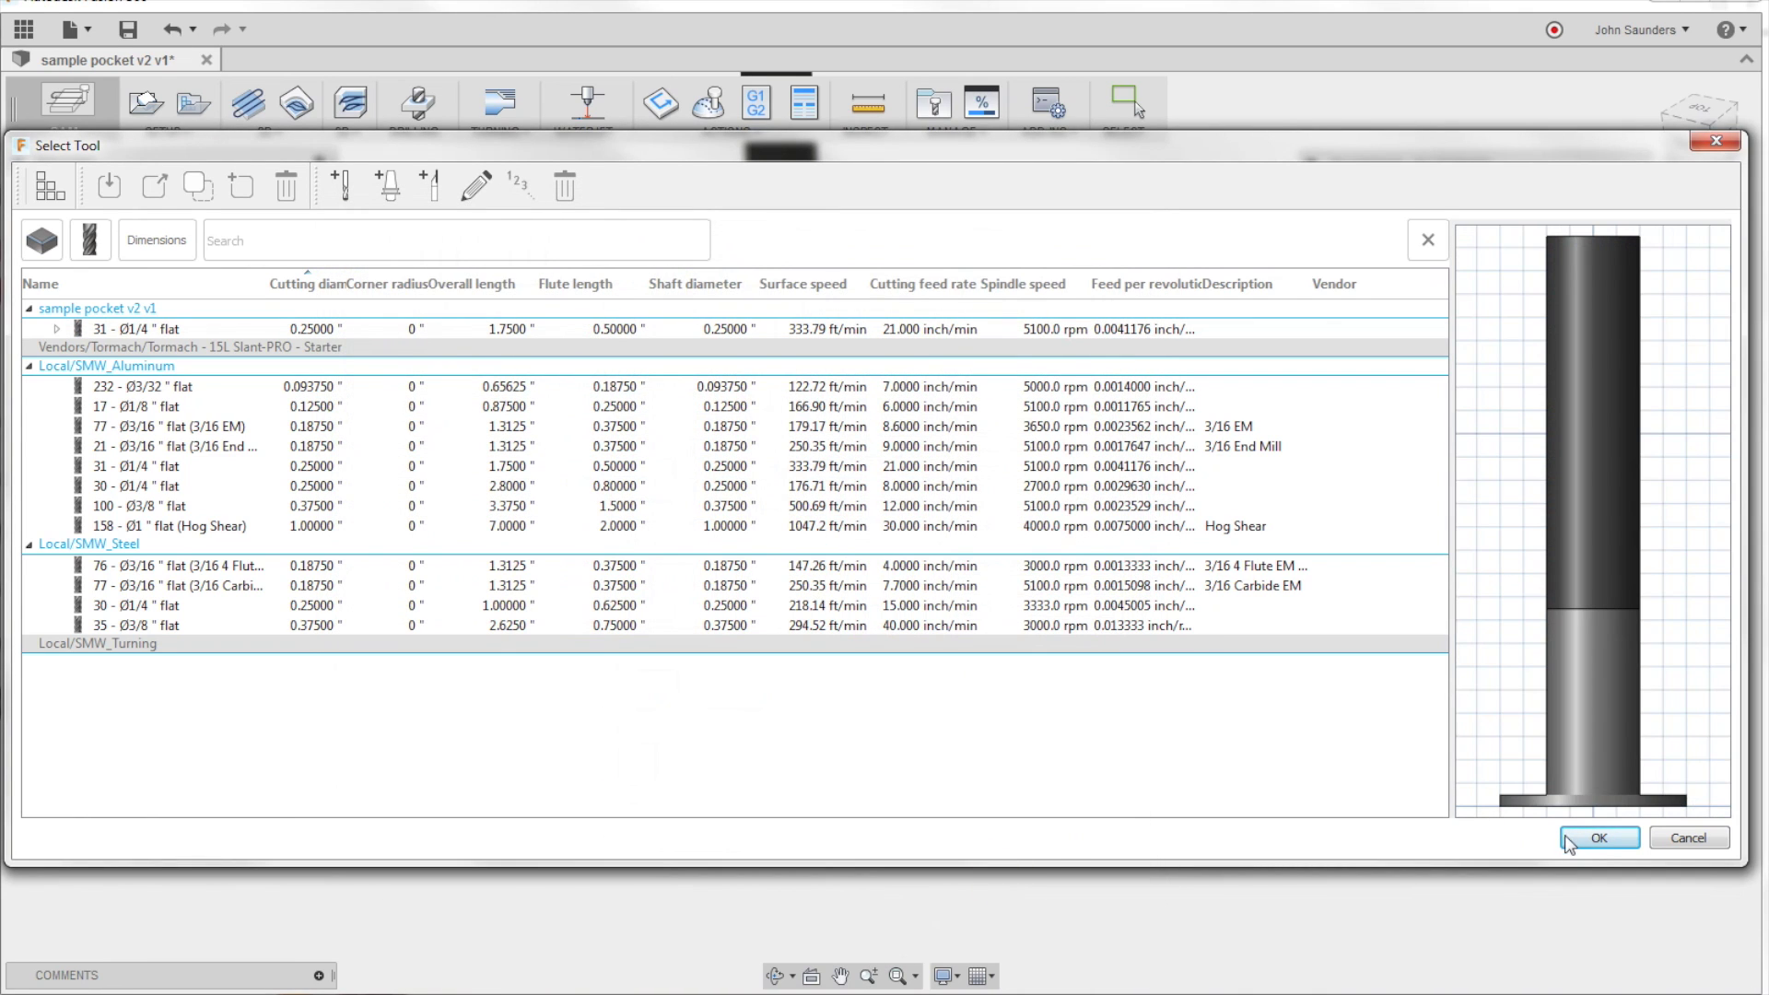
{"action": "left_click", "coordinate": [1598, 837]}
Step: Select the groove's outer circular edge as the contour chain and generate the 2D Contour toolpath
{"action": "scroll", "coordinate": [782, 341], "scroll_direction": "up", "scroll_amount": 10}
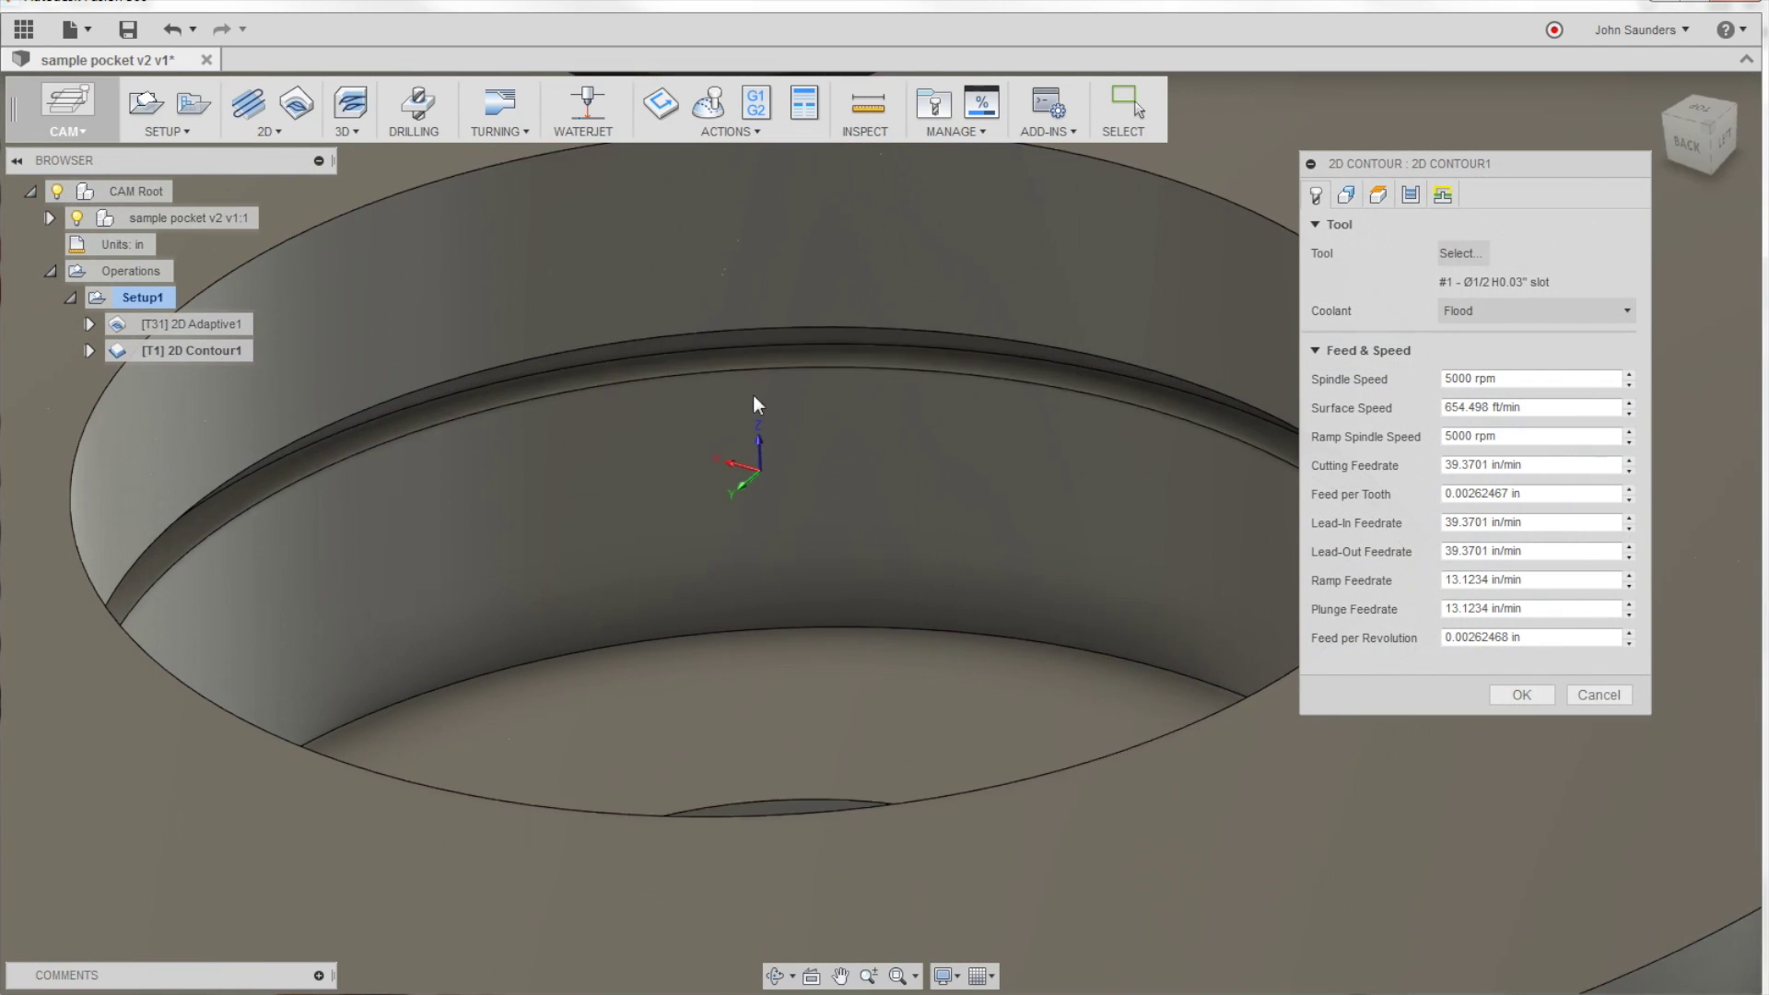
{"action": "scroll", "coordinate": [774, 336], "scroll_direction": "down", "scroll_amount": 3}
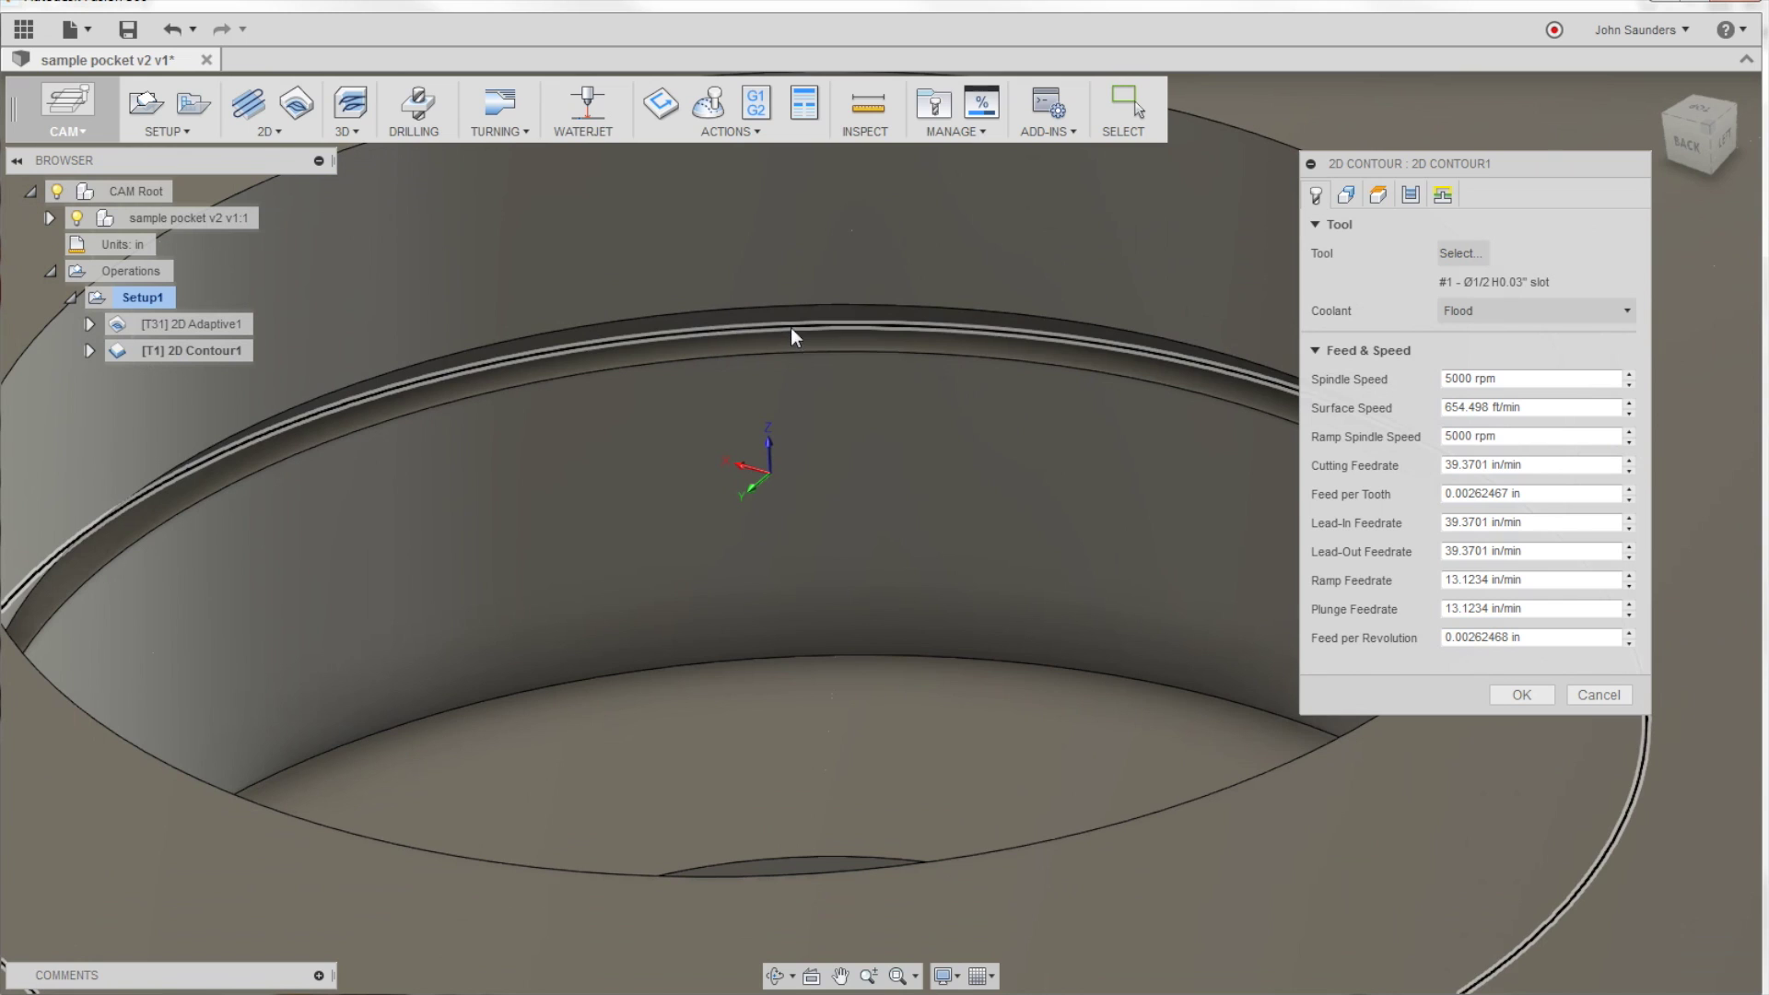
{"action": "left_click", "coordinate": [791, 324]}
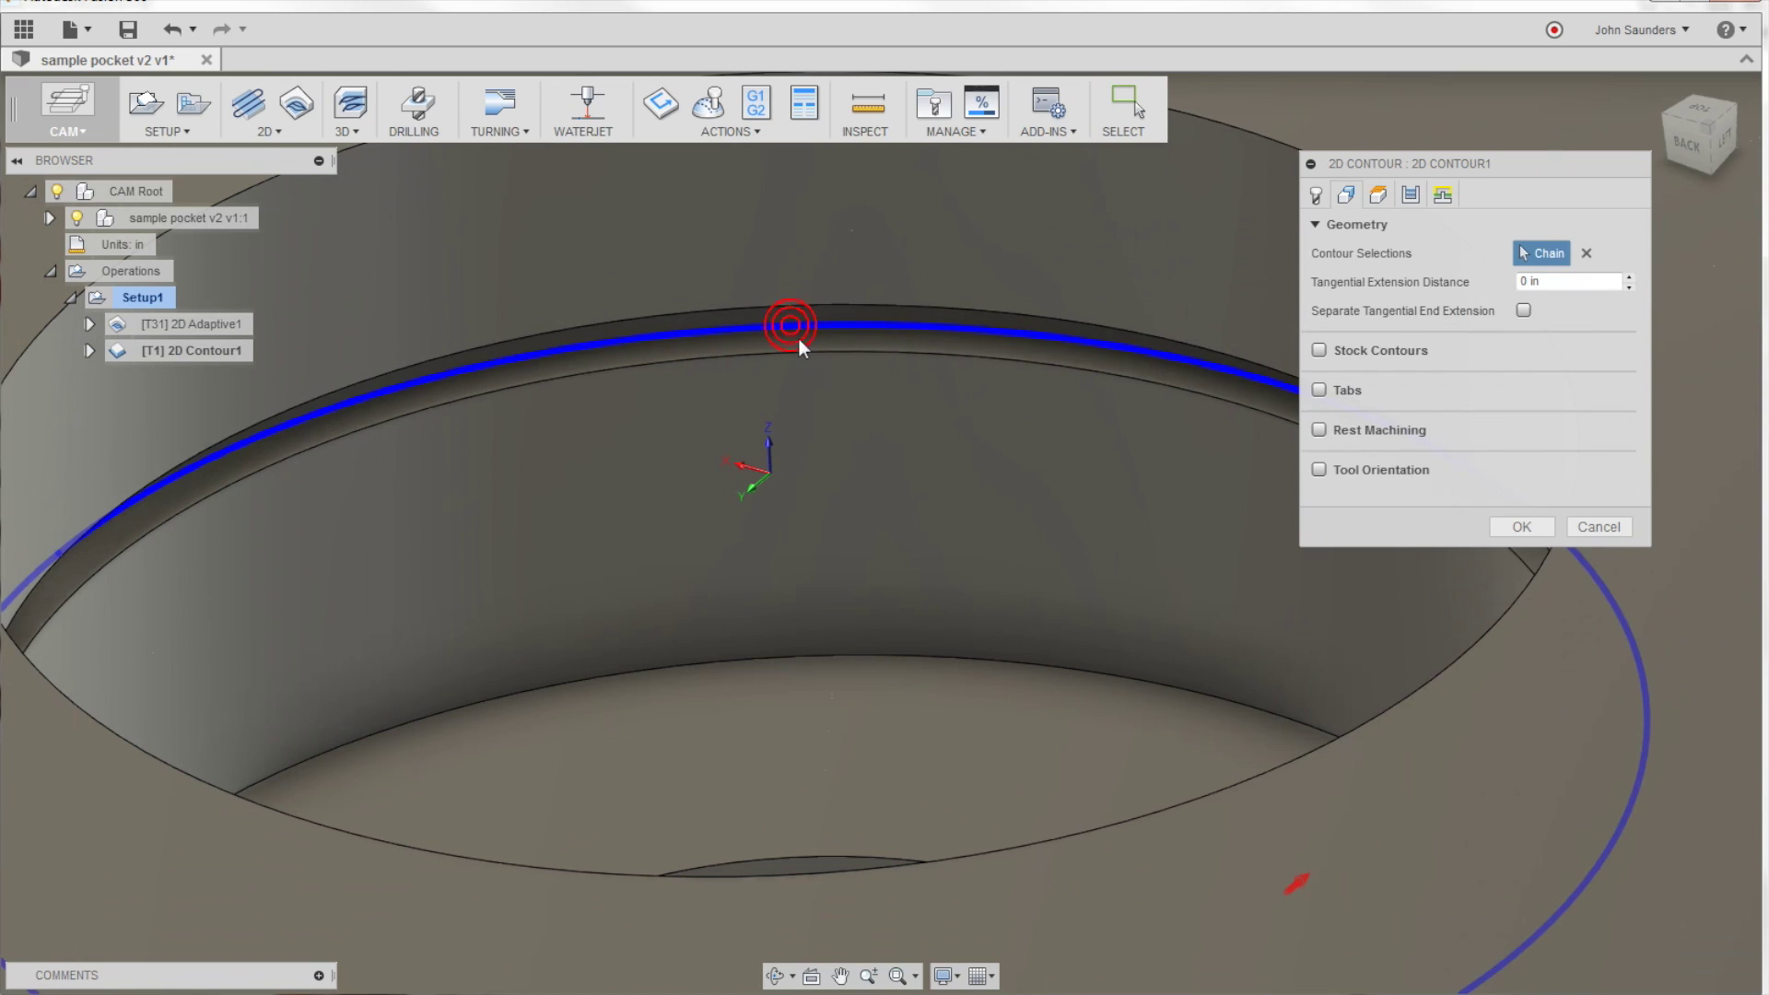
{"action": "scroll", "coordinate": [798, 335], "scroll_direction": "down", "scroll_amount": 10}
{"action": "middle_click_drag", "start_coordinate": [890, 418], "coordinate": [950, 530], "text": "shift"}
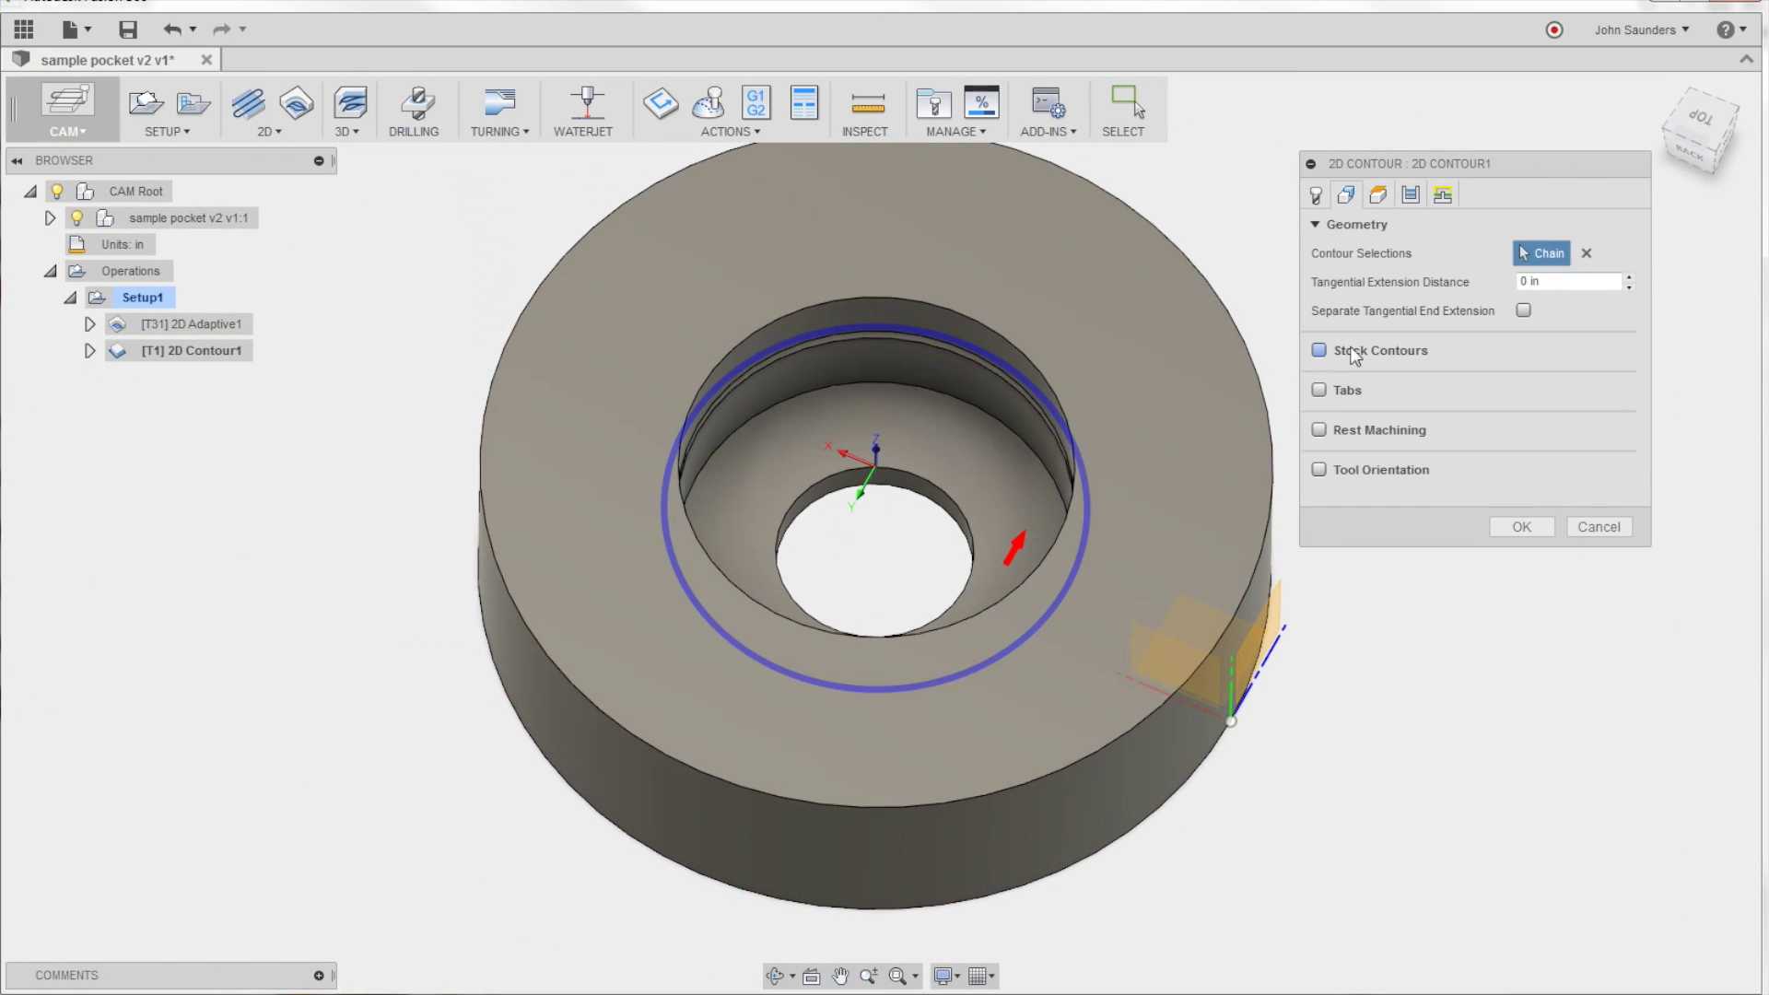
{"action": "left_click", "coordinate": [1504, 526]}
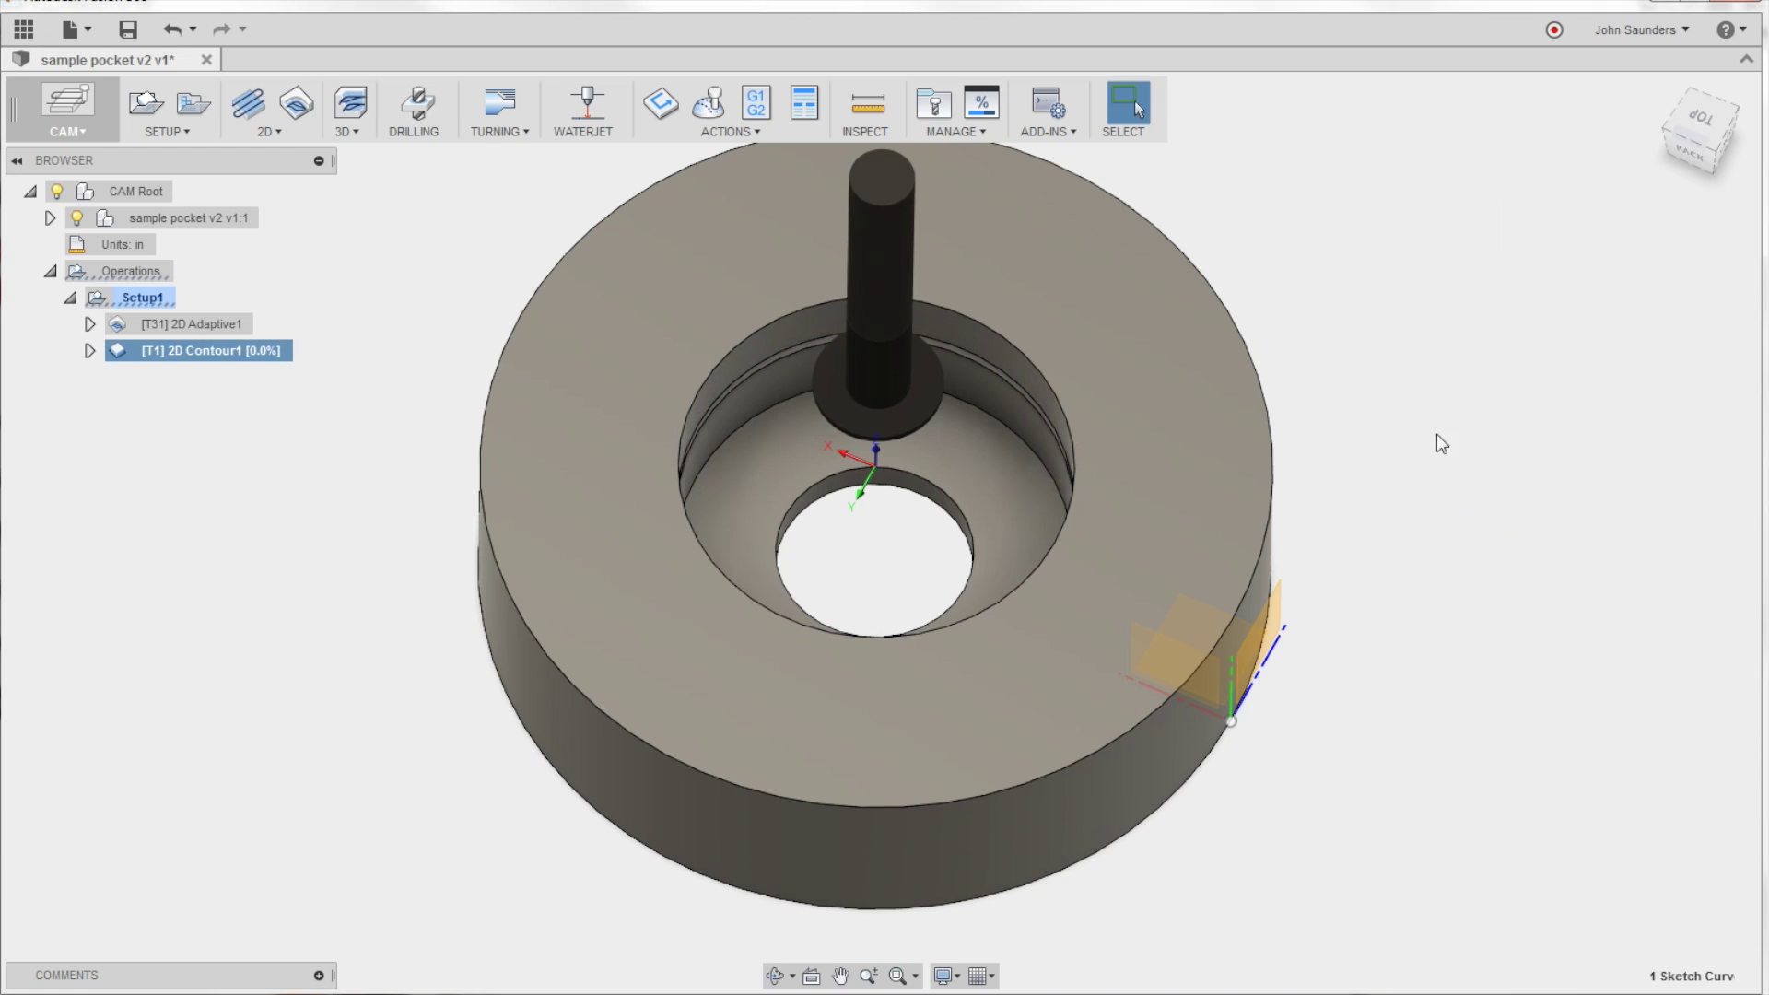
Step: Simulate the 2D Contour toolpath and pause playback while the slot mill is inside the pocket
{"action": "middle_click_drag", "start_coordinate": [1400, 460], "coordinate": [1059, 390], "text": "shift"}
{"action": "middle_click_drag", "start_coordinate": [936, 258], "coordinate": [978, 337]}
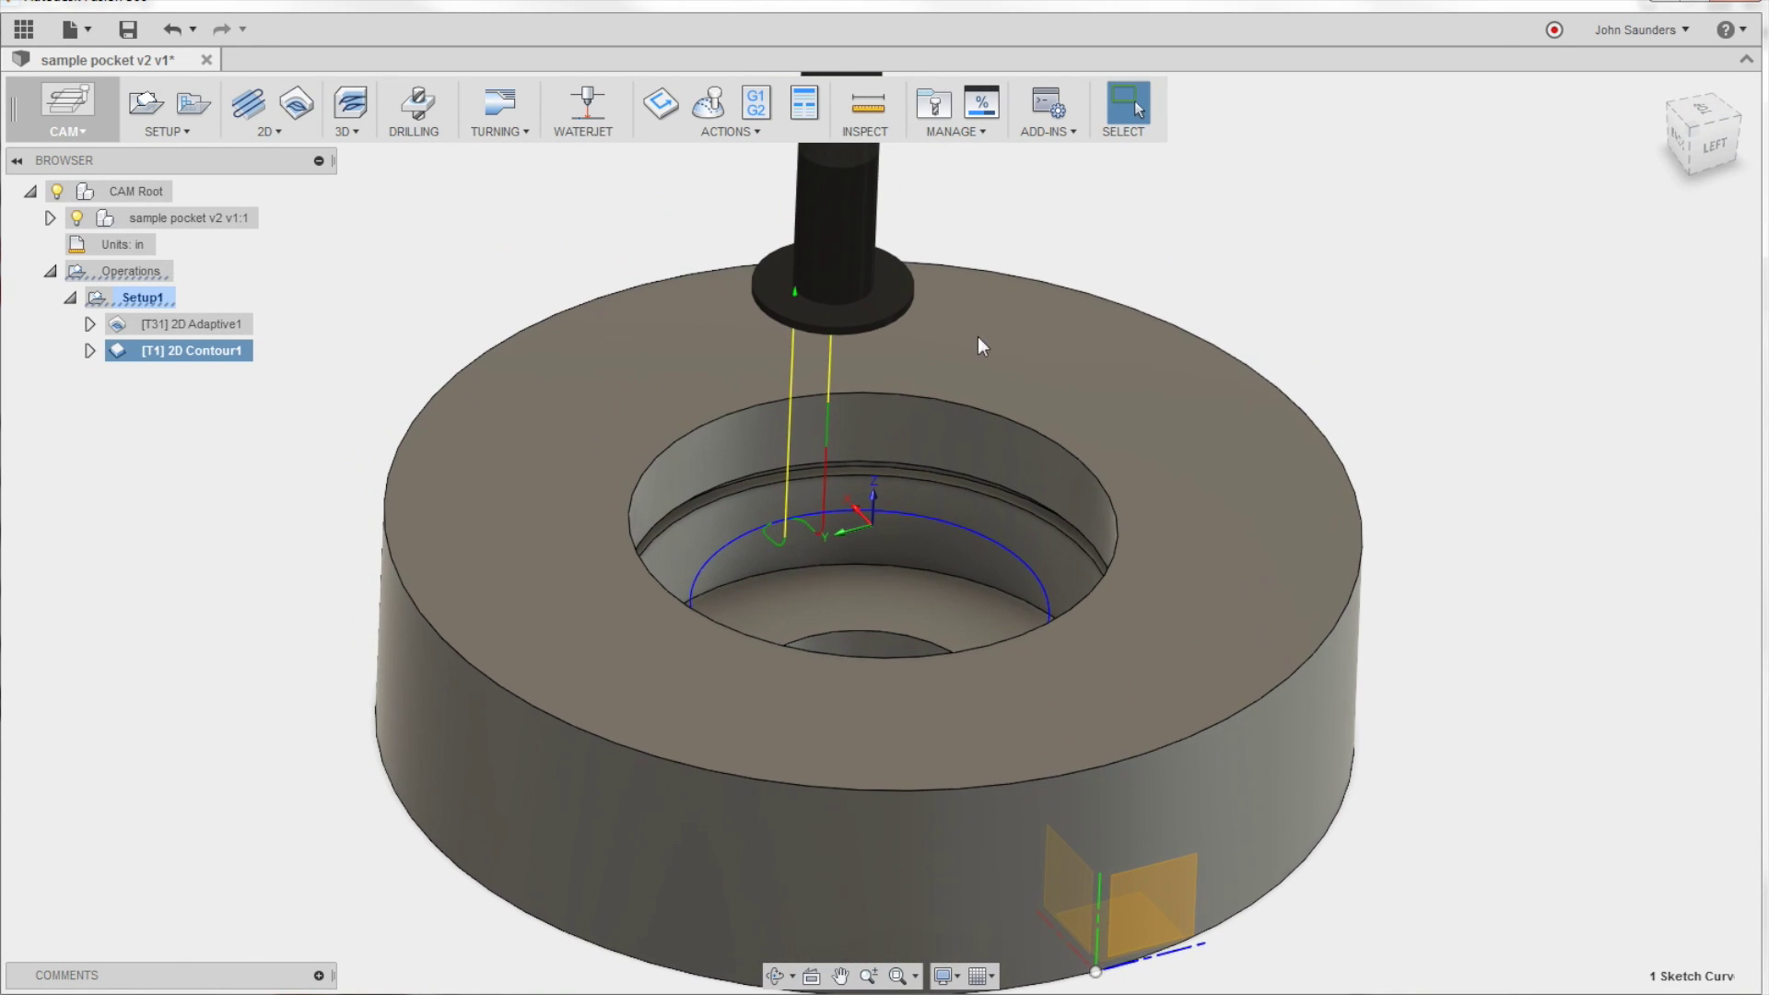
{"action": "middle_click_drag", "start_coordinate": [804, 536], "coordinate": [532, 231]}
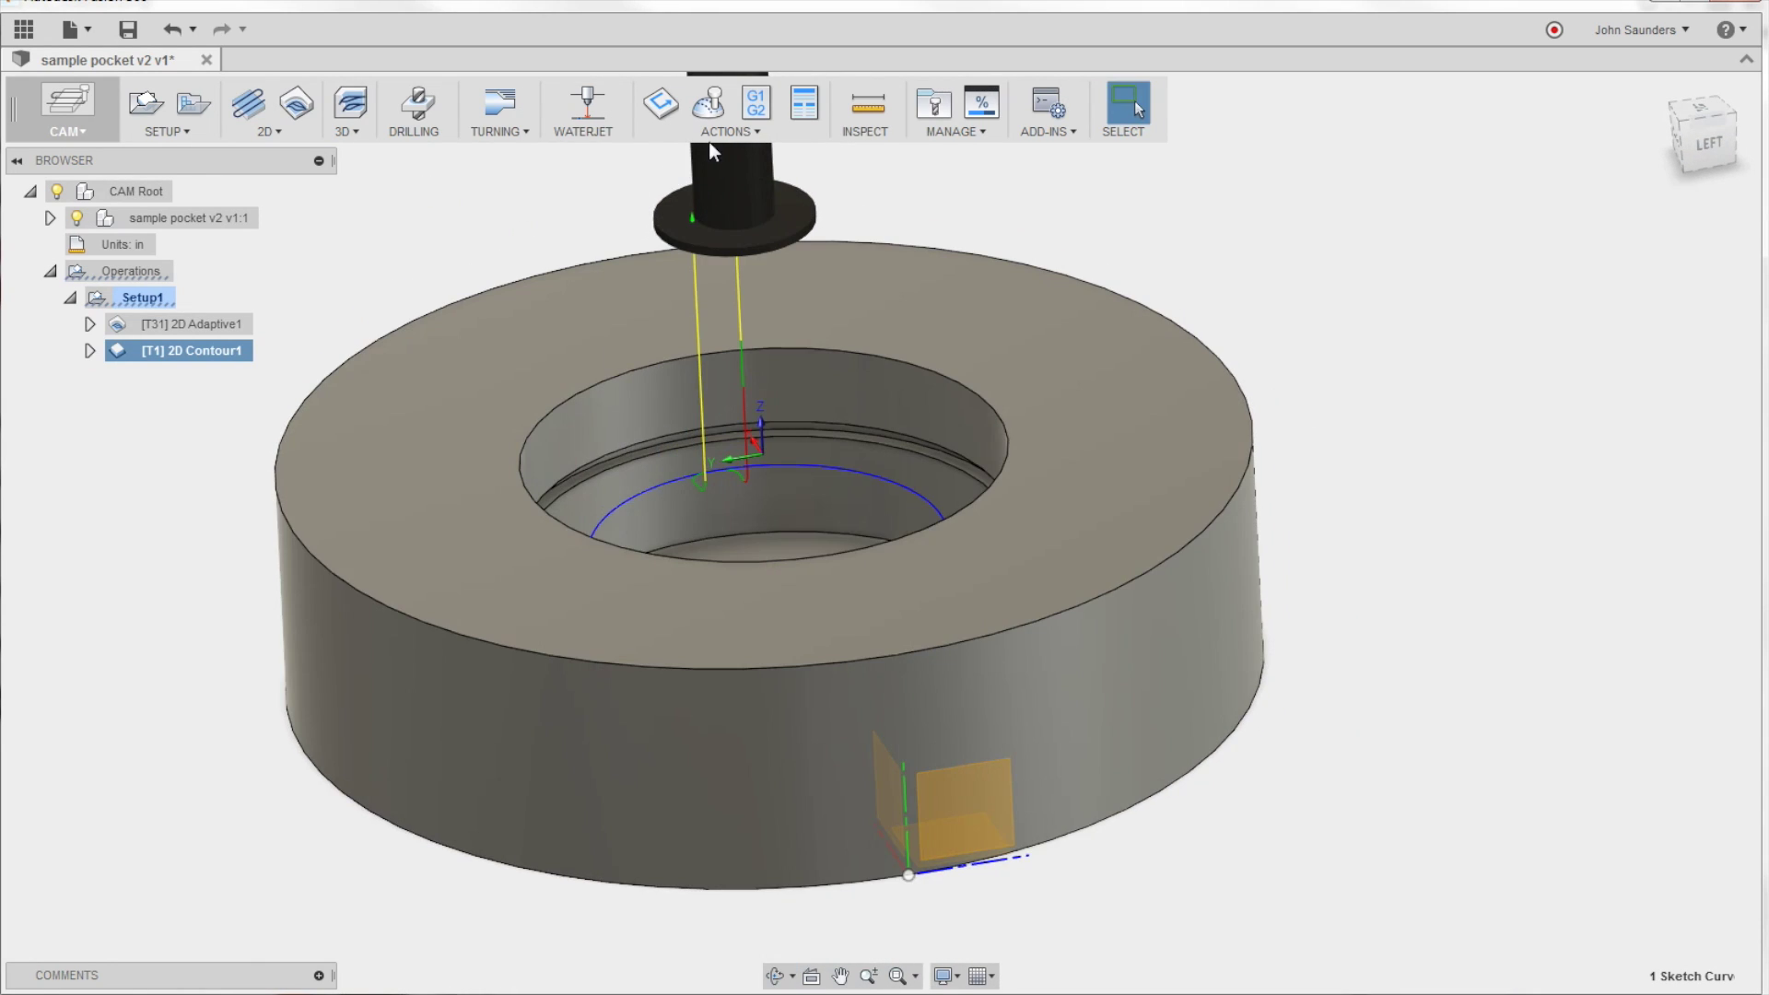
{"action": "left_click", "coordinate": [708, 104]}
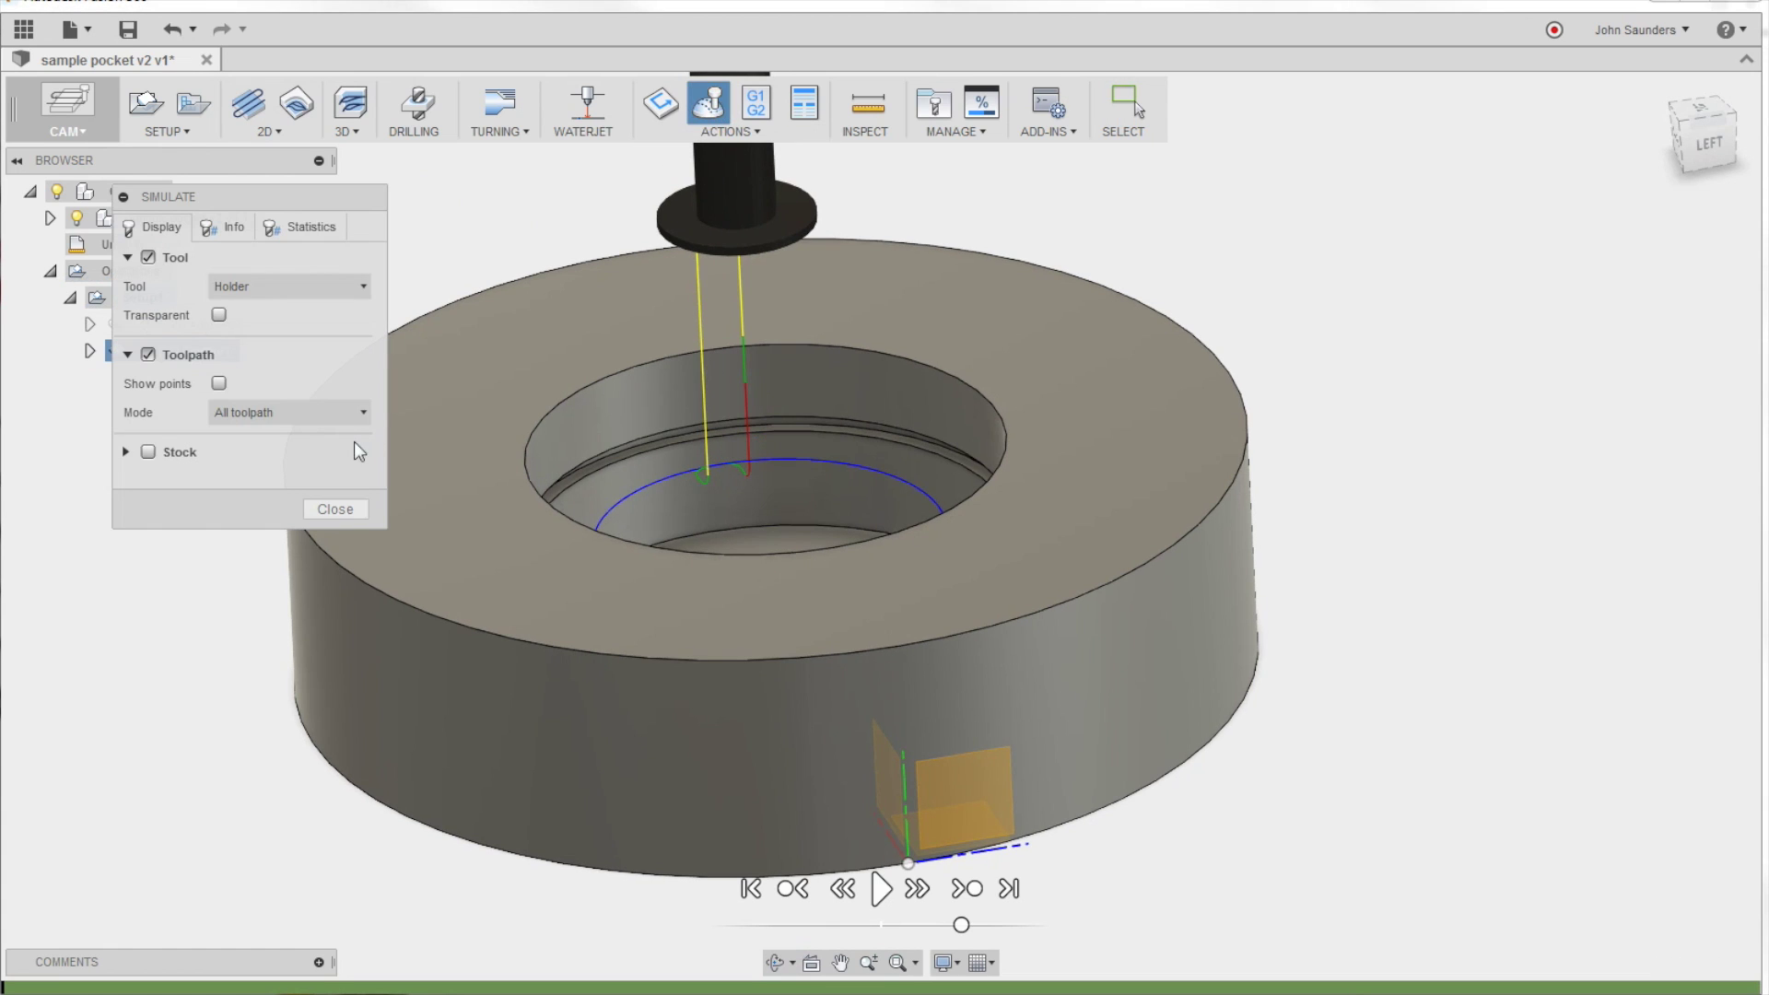
{"action": "left_click", "coordinate": [880, 890]}
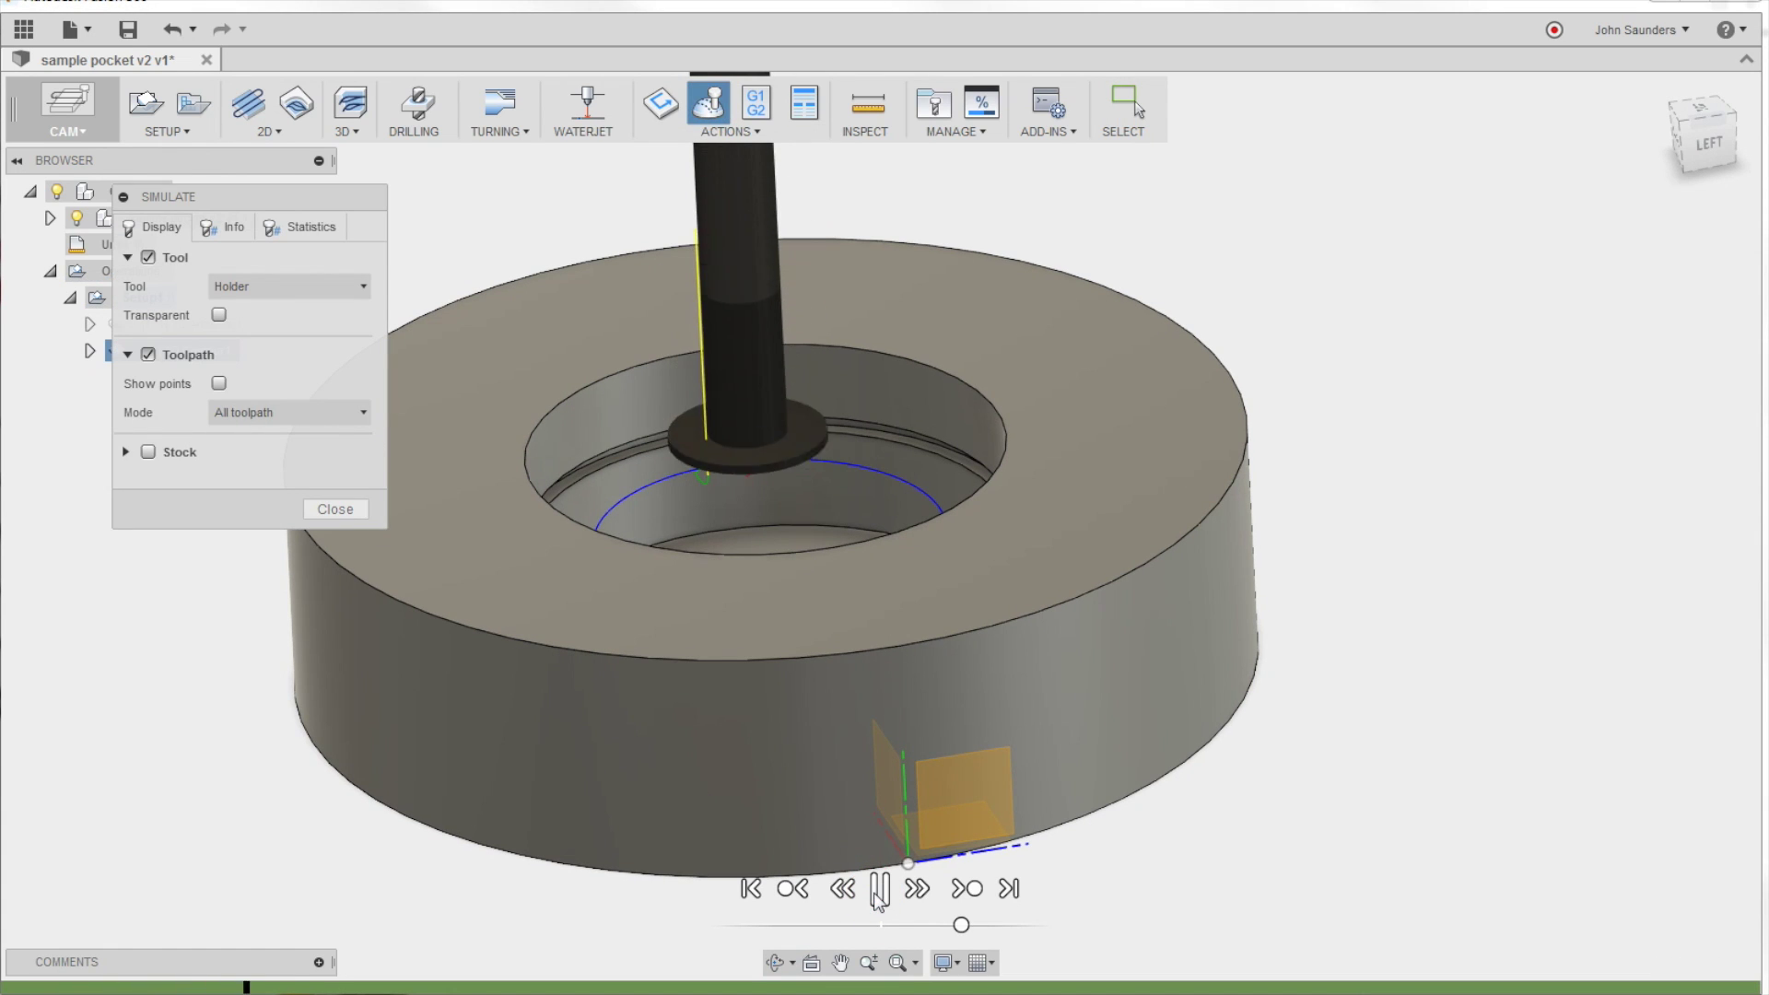
{"action": "left_click", "coordinate": [876, 894]}
Step: Examine the paused slot mill's position relative to the groove from several close-up angles
{"action": "middle_click_drag", "start_coordinate": [650, 571], "coordinate": [516, 546], "text": "shift"}
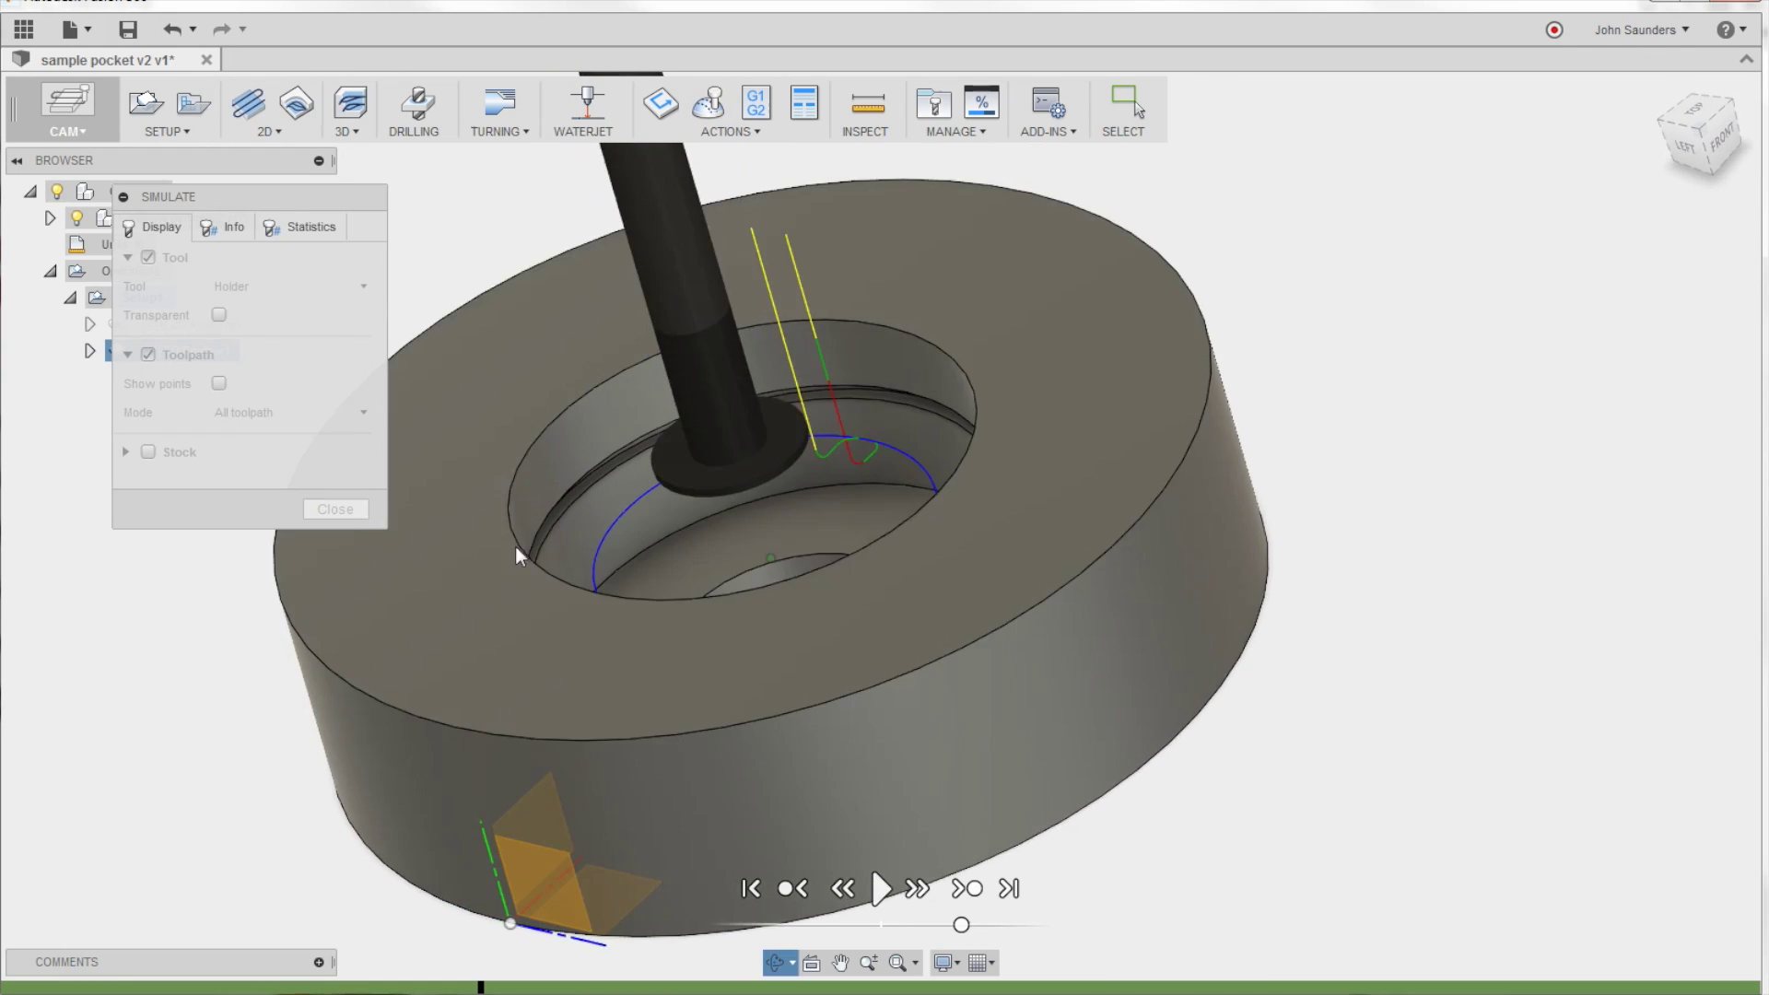
{"action": "scroll", "coordinate": [662, 482], "scroll_direction": "up", "scroll_amount": 4}
{"action": "middle_click_drag", "start_coordinate": [767, 421], "coordinate": [800, 380], "text": "shift"}
{"action": "scroll", "coordinate": [961, 312], "scroll_direction": "up", "scroll_amount": 3}
{"action": "middle_click_drag", "start_coordinate": [962, 312], "coordinate": [798, 224], "text": "shift"}
{"action": "scroll", "coordinate": [703, 272], "scroll_direction": "down", "scroll_amount": 3}
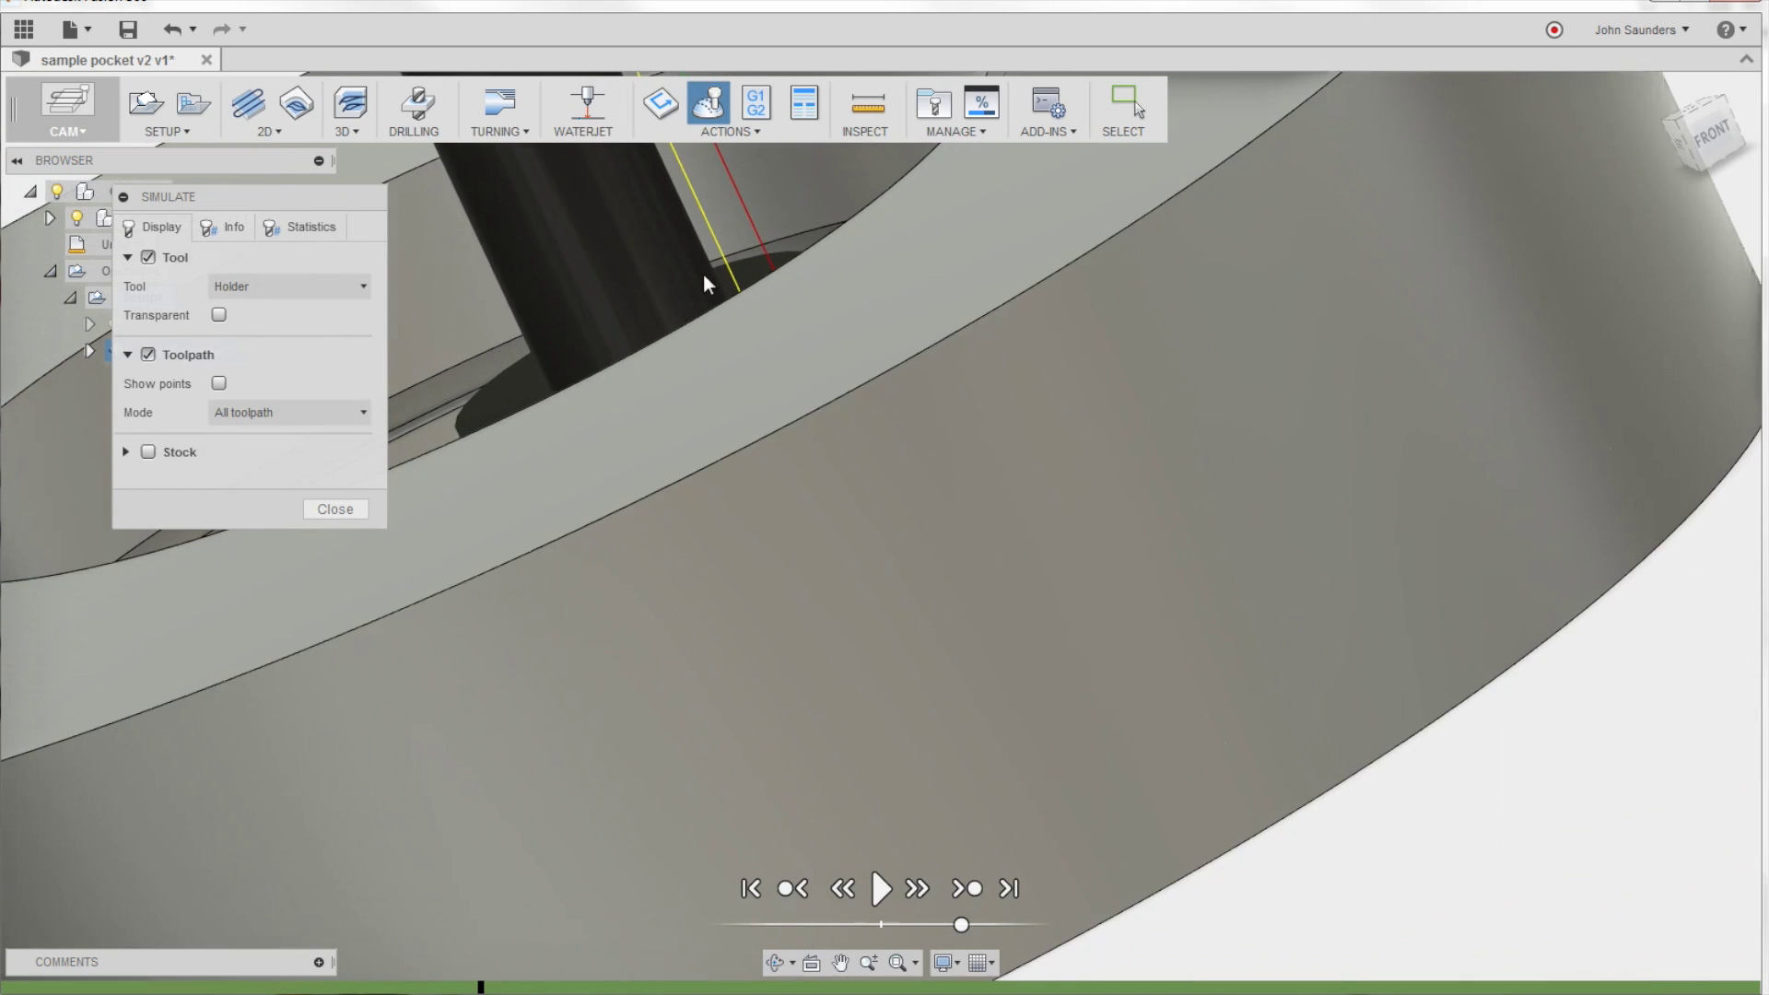
Step: Play the slot mill simulation to its end, viewing it from above and at an angle, and close the simulation
{"action": "middle_click_drag", "start_coordinate": [704, 272], "coordinate": [732, 327], "text": "shift"}
{"action": "middle_click_drag", "start_coordinate": [623, 420], "coordinate": [883, 446]}
{"action": "scroll", "coordinate": [883, 446], "scroll_direction": "down", "scroll_amount": 5}
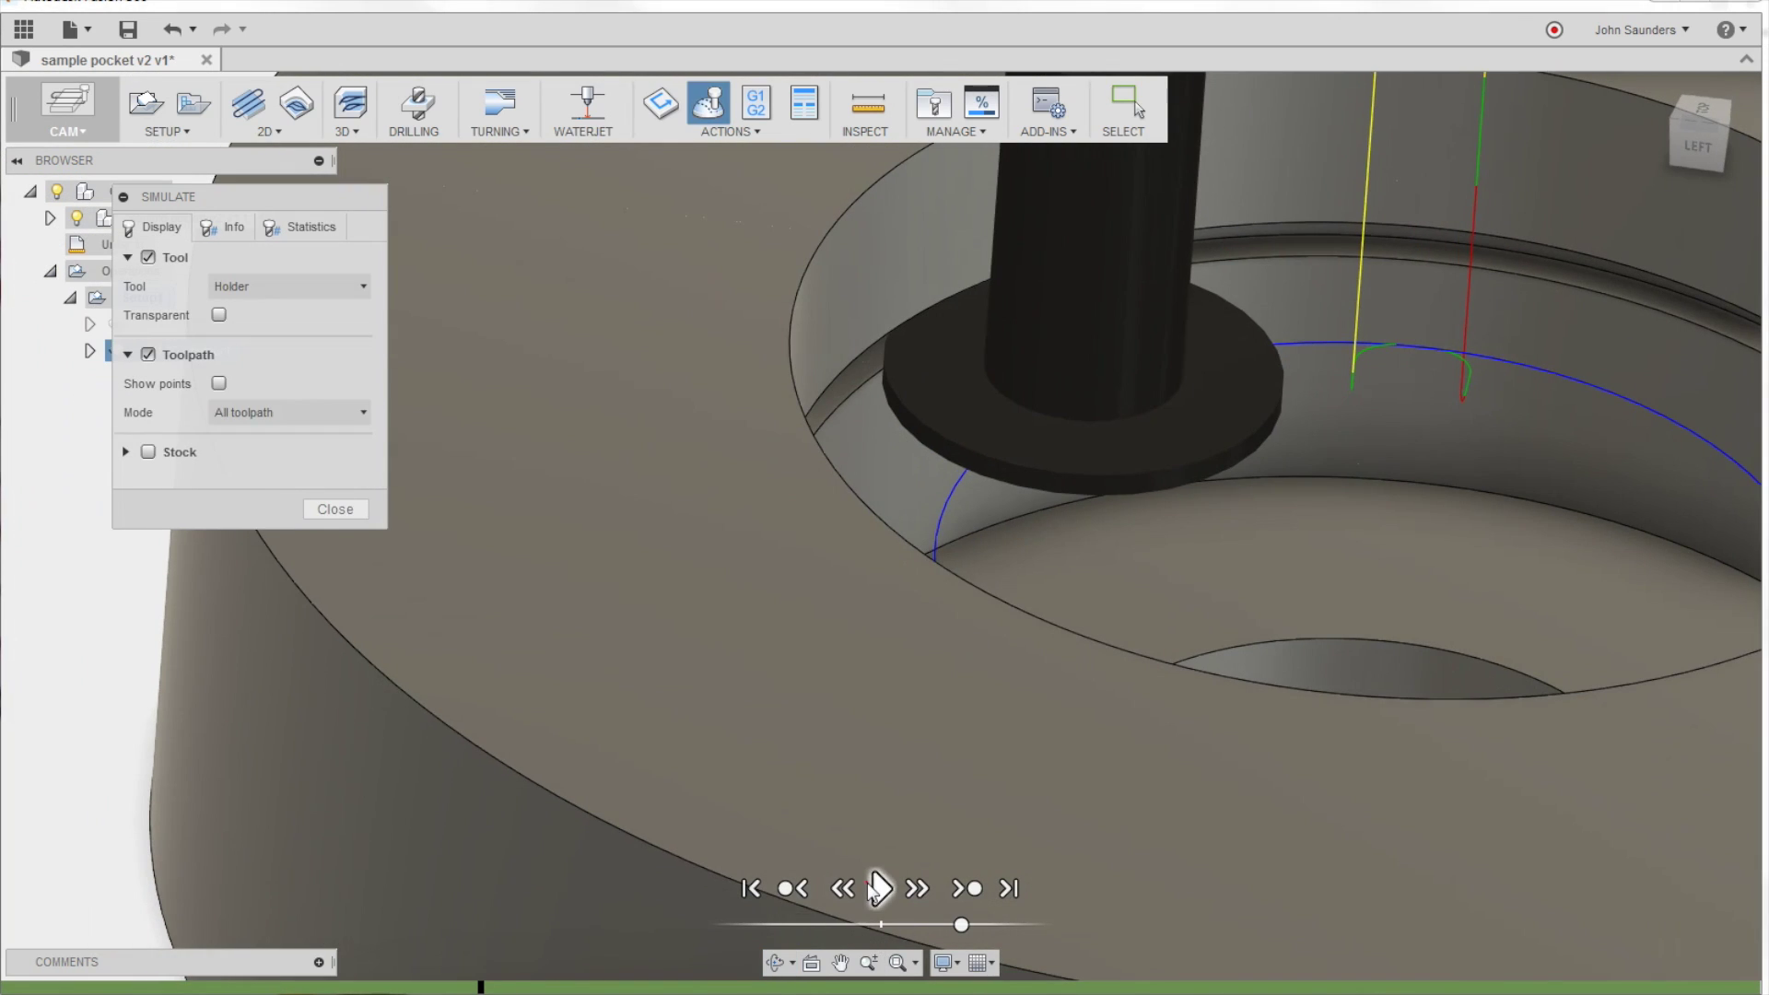
{"action": "left_click", "coordinate": [879, 888]}
{"action": "middle_click_drag", "start_coordinate": [1015, 750], "coordinate": [785, 543], "text": "shift"}
{"action": "middle_click_drag", "start_coordinate": [785, 543], "coordinate": [785, 636], "text": "shift"}
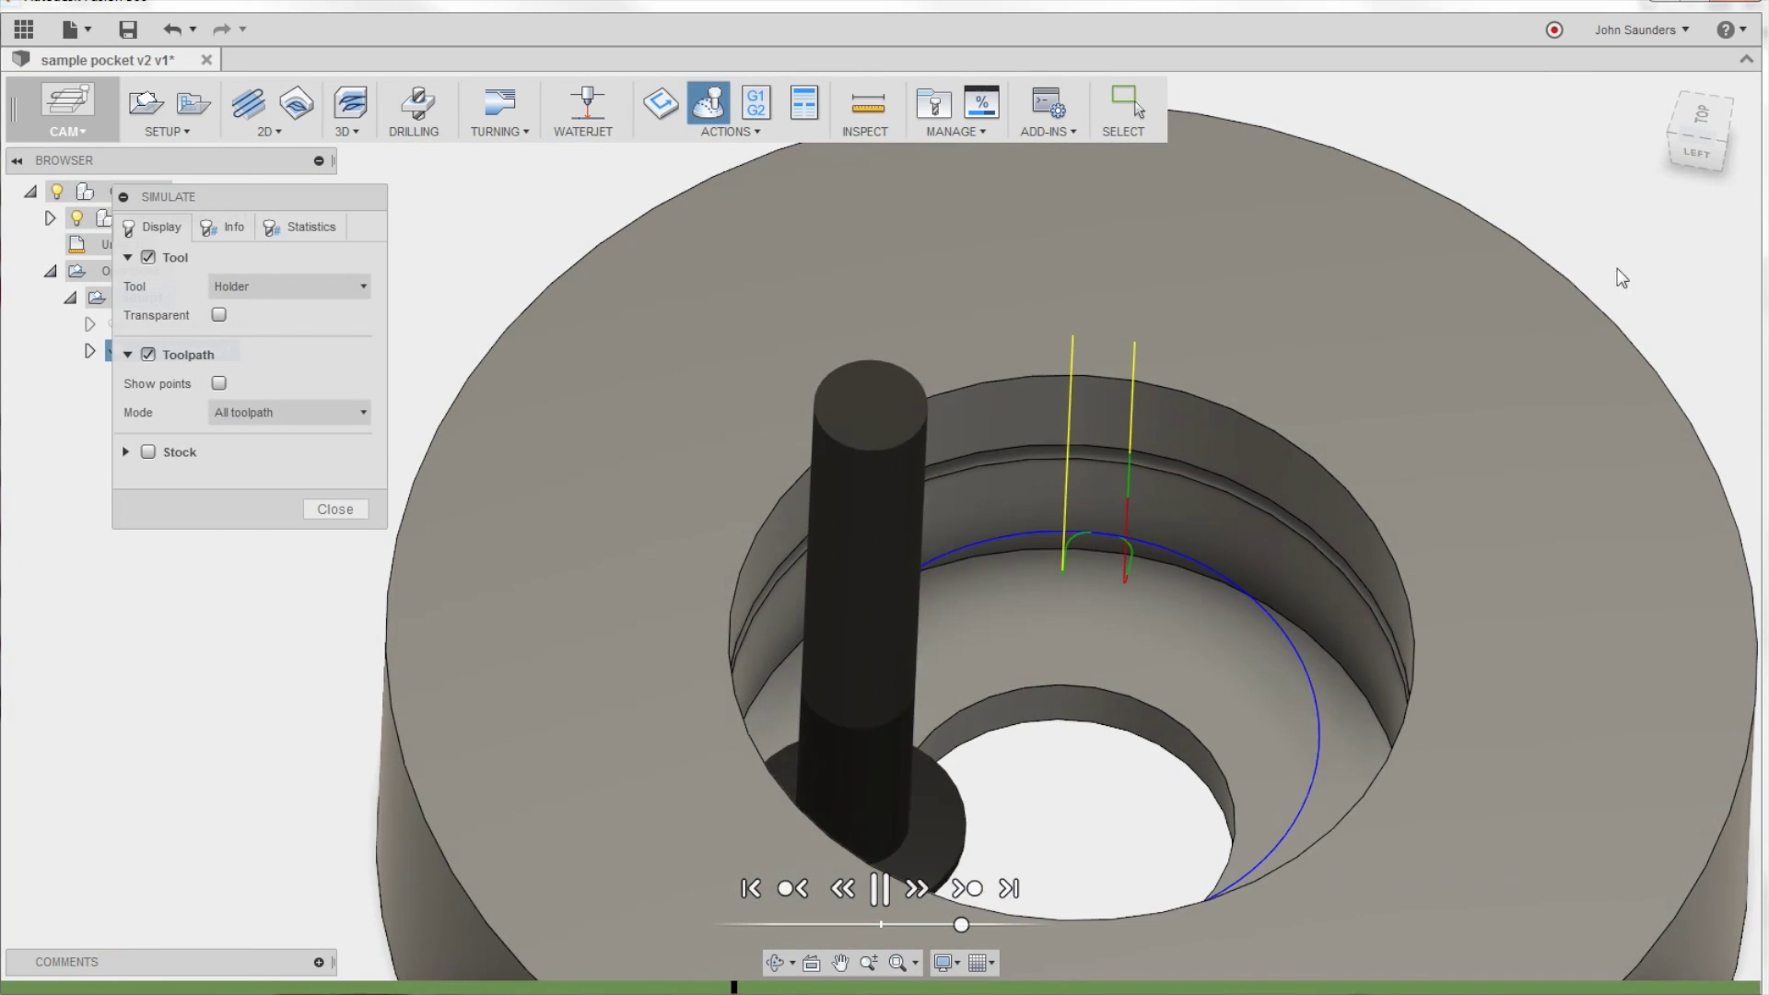
{"action": "left_click", "coordinate": [1700, 118]}
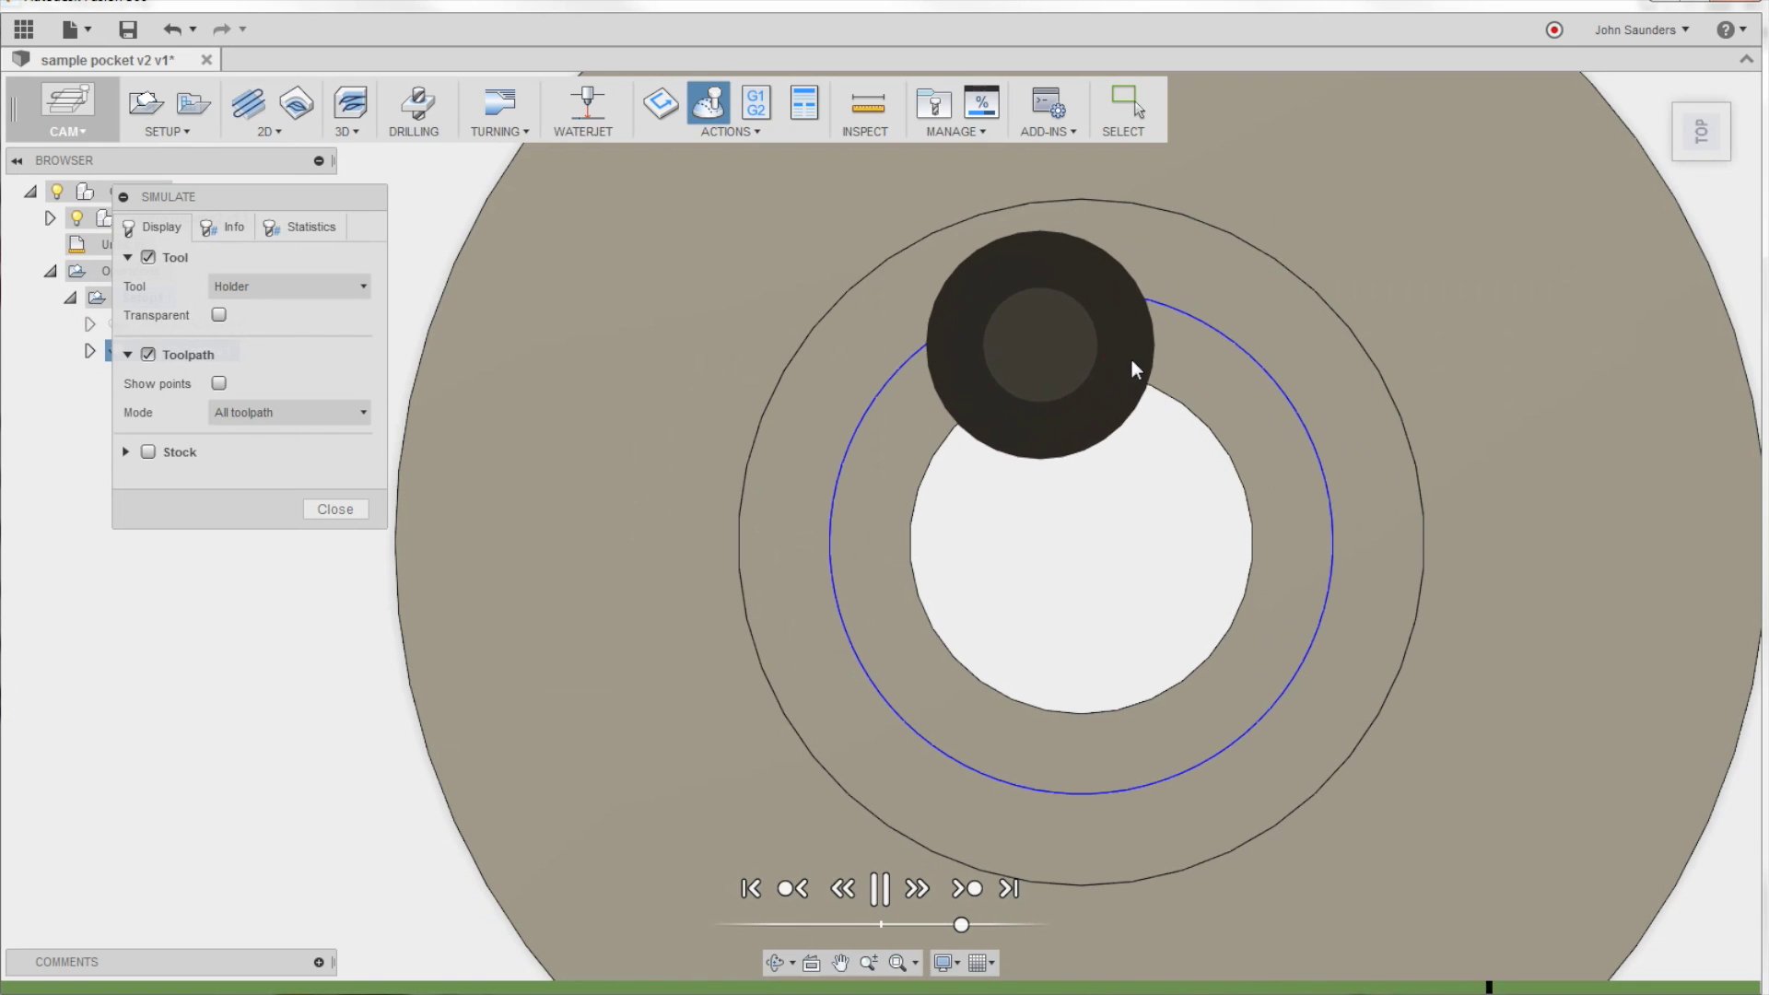
{"action": "middle_click_drag", "start_coordinate": [1154, 495], "coordinate": [1084, 347], "text": "shift"}
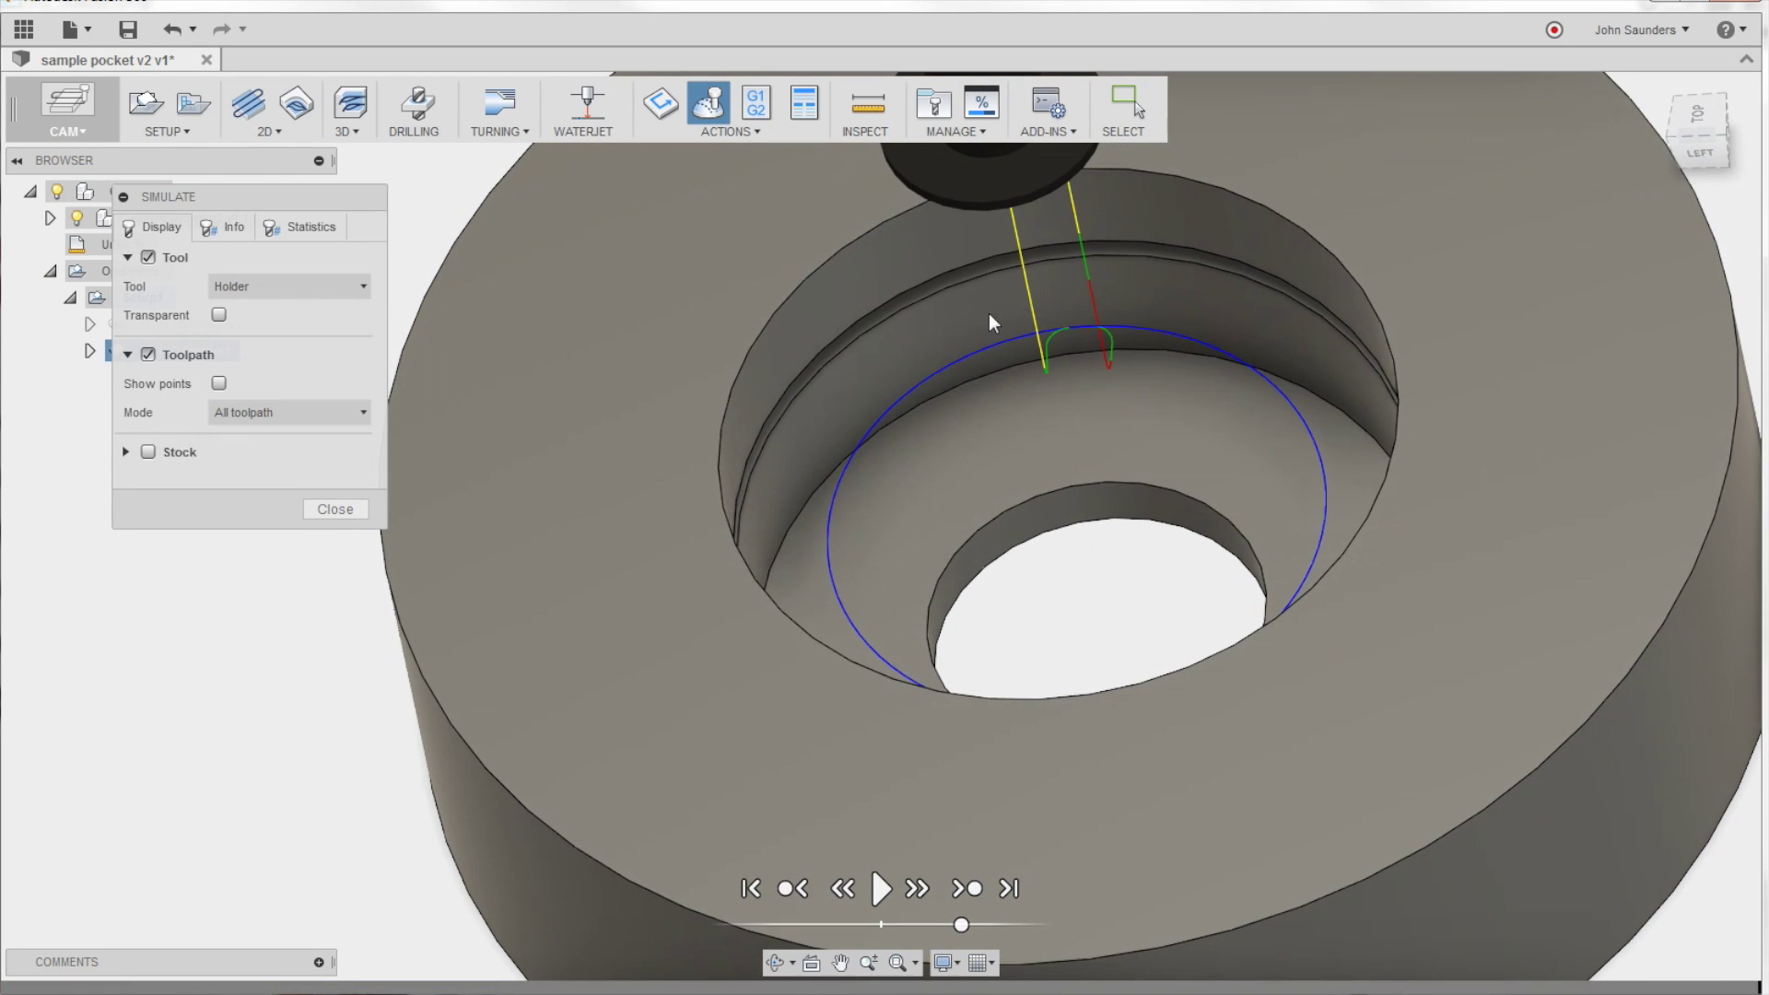
{"action": "scroll", "coordinate": [1136, 325], "scroll_direction": "down", "scroll_amount": 3}
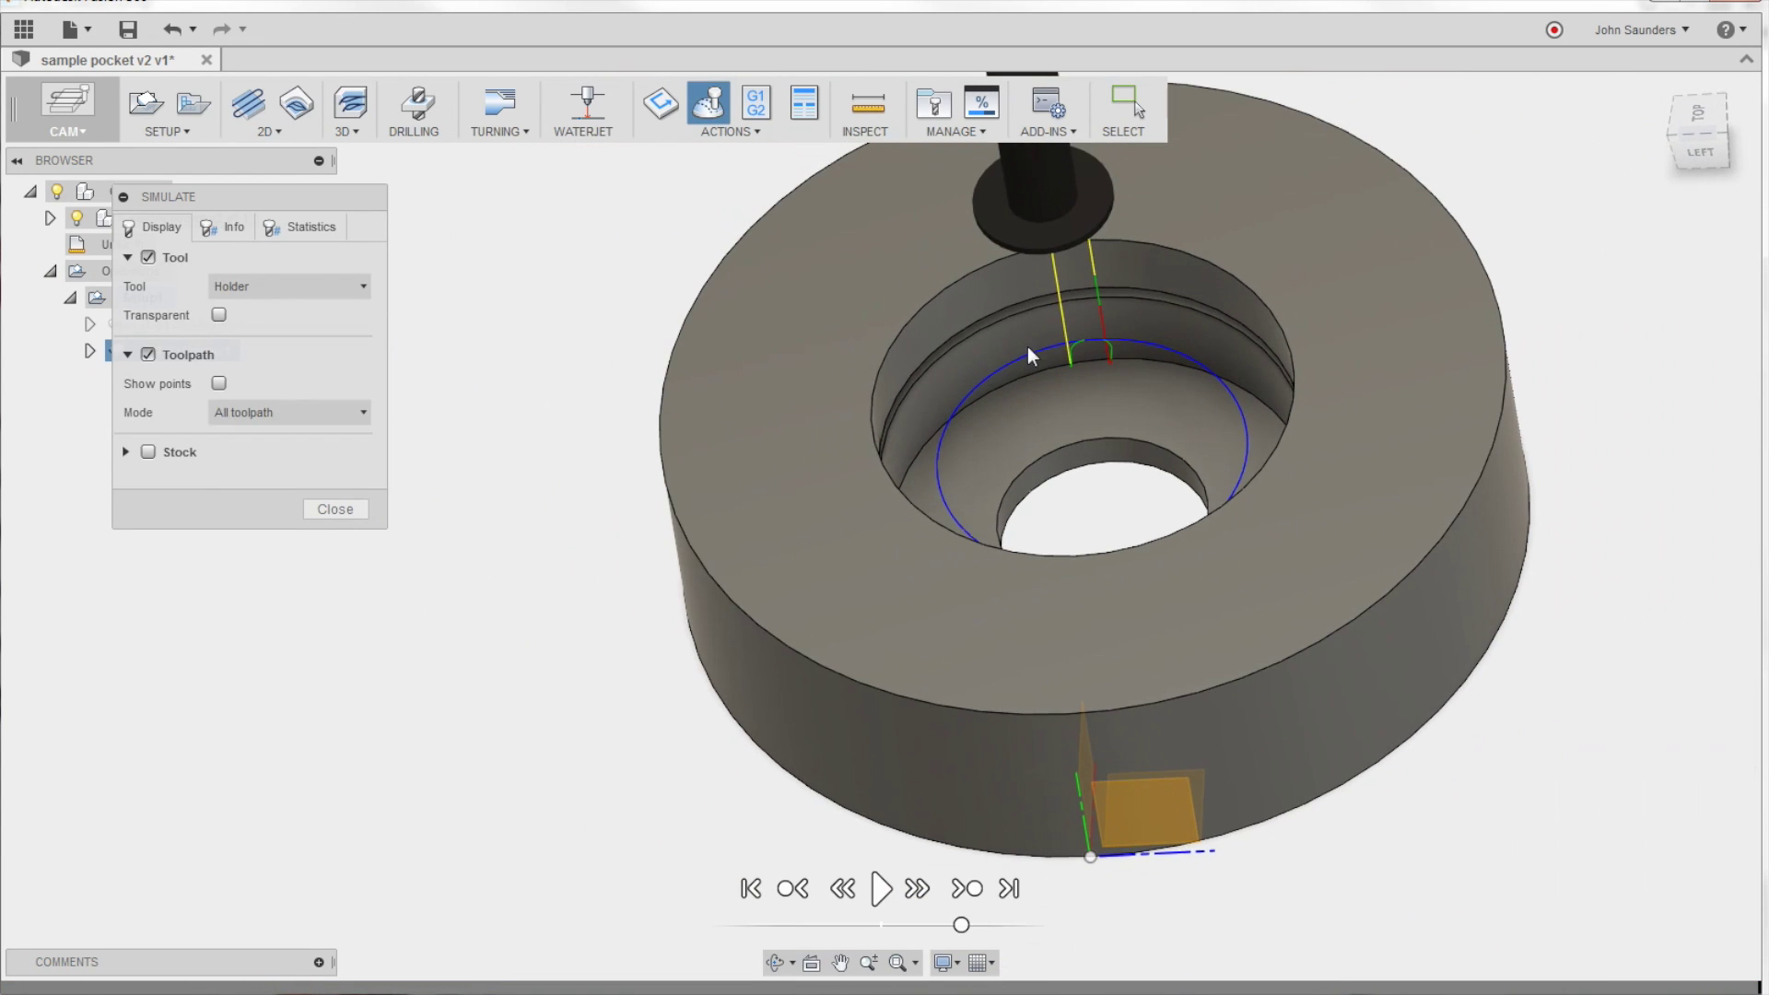
{"action": "left_click", "coordinate": [317, 509]}
Step: Duplicate the 2D Contour1 operation in Setup1 and select the copy
{"action": "left_click", "coordinate": [192, 351]}
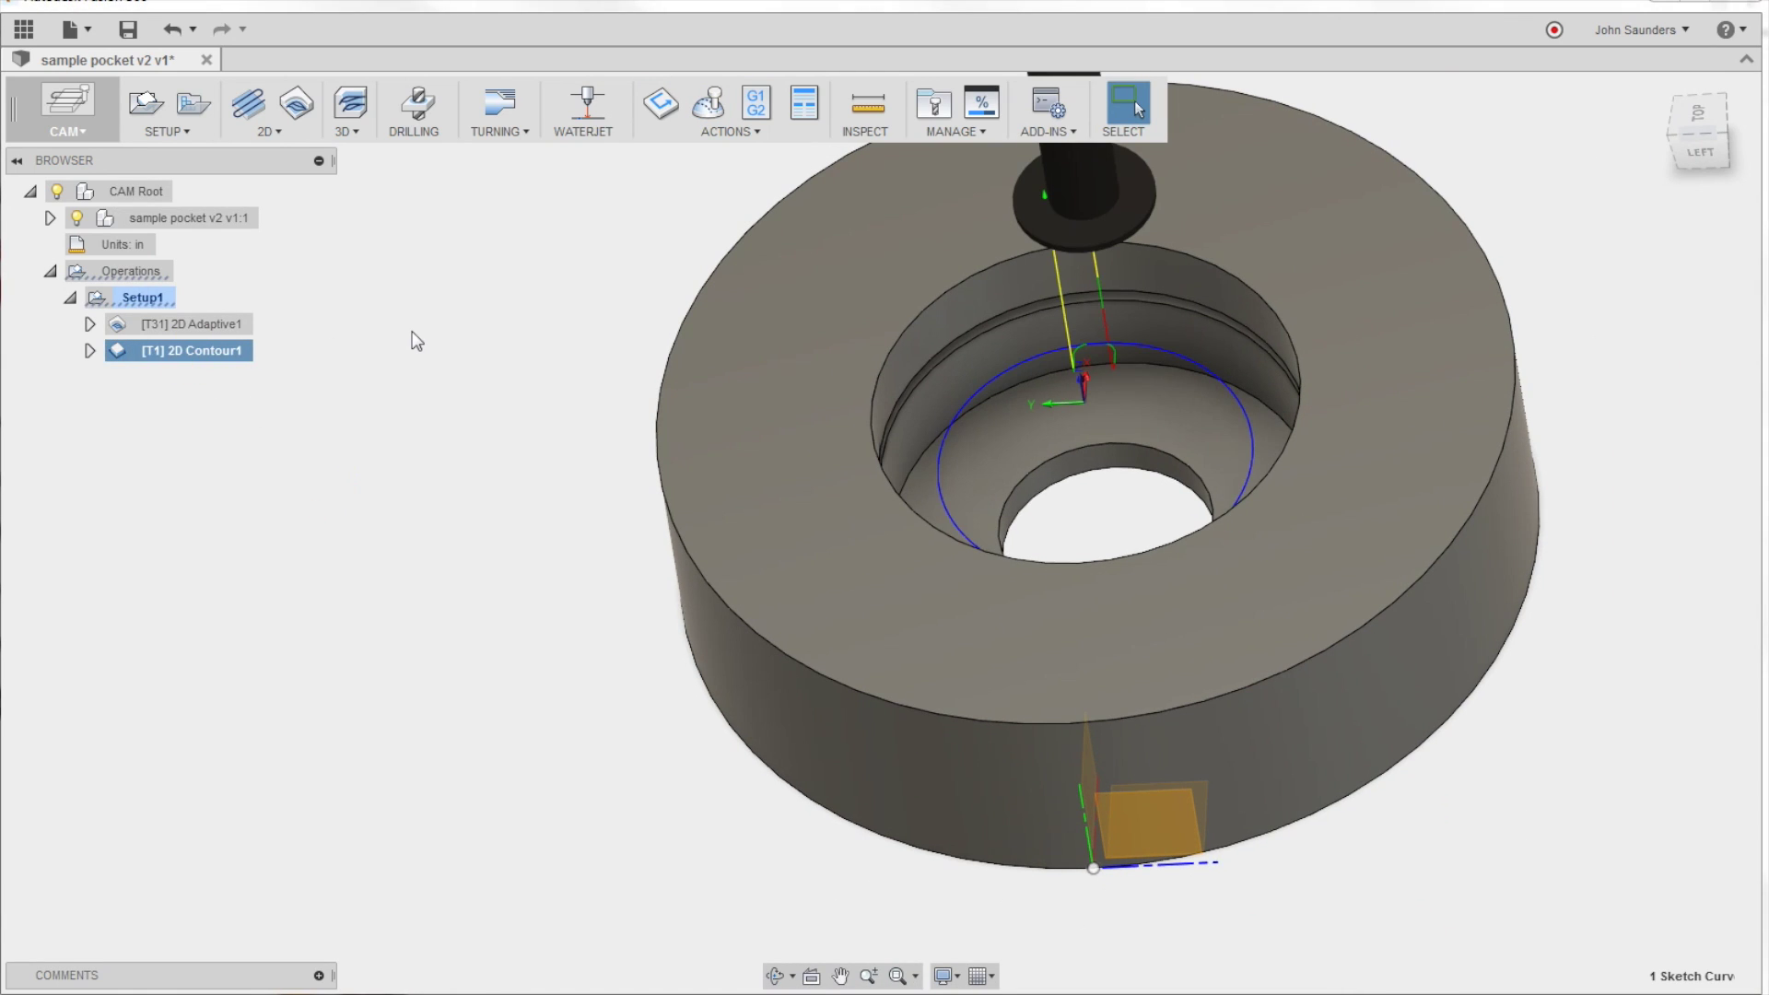
{"action": "key", "text": "ctrl+d"}
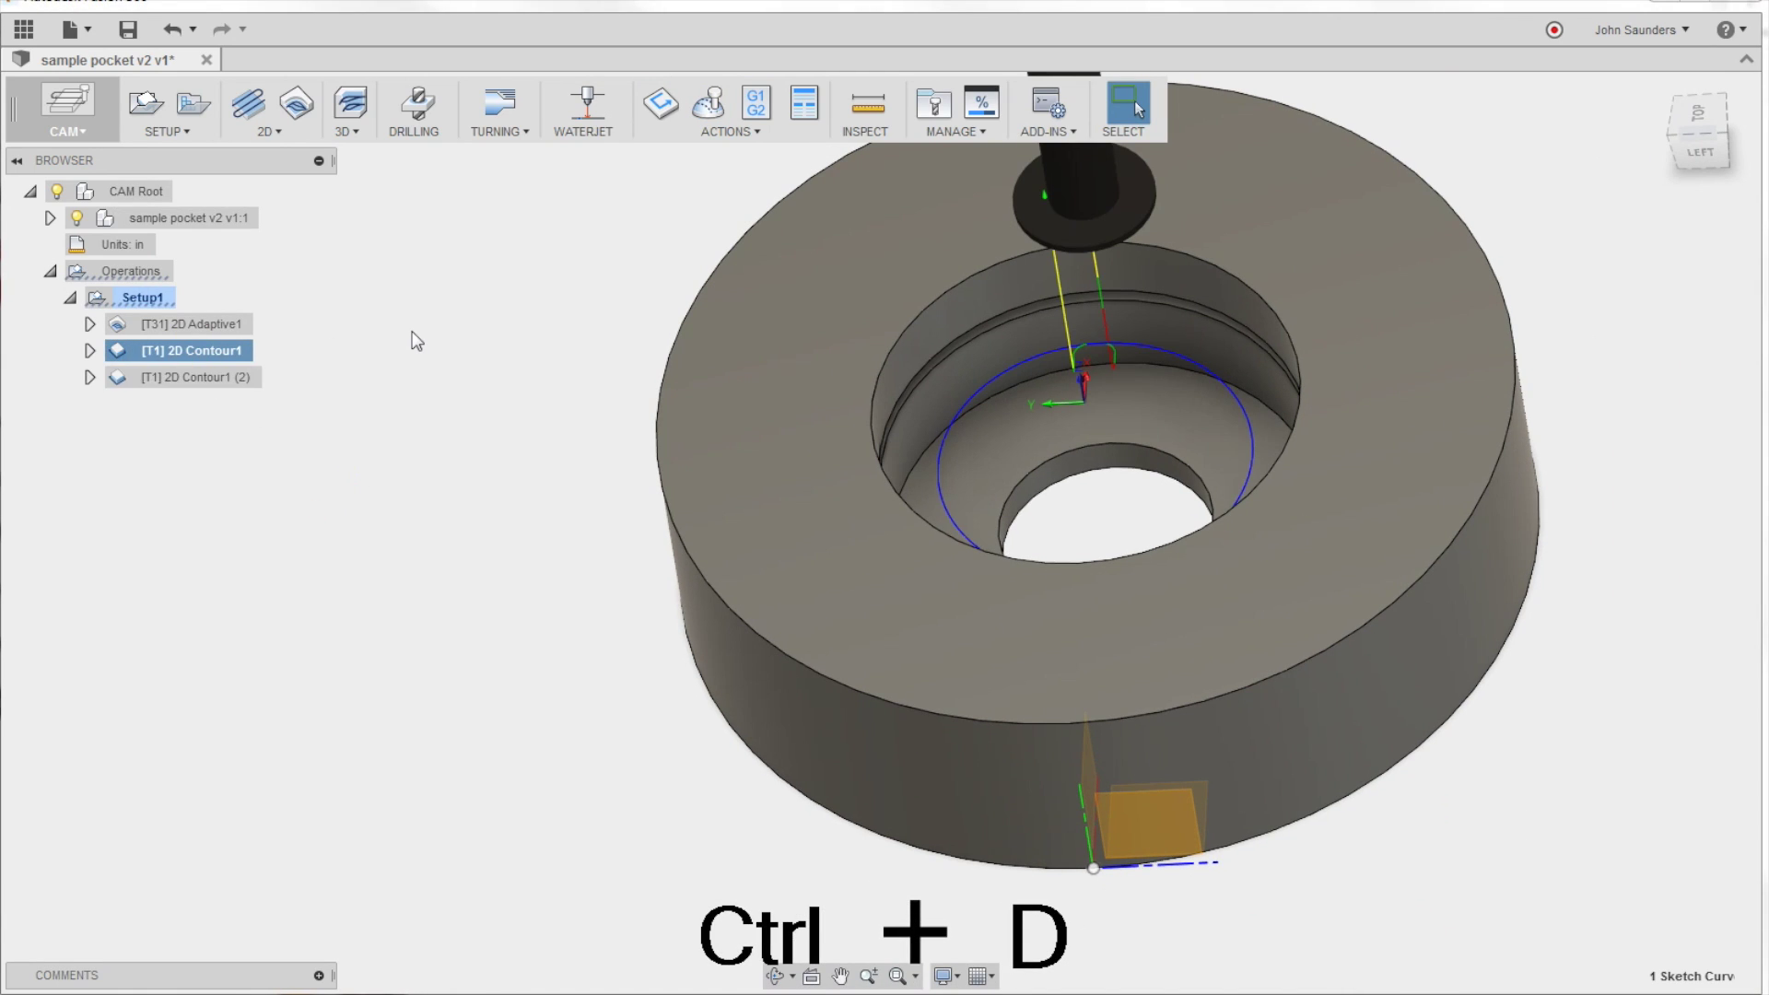
{"action": "left_click", "coordinate": [216, 379]}
{"action": "middle_click_drag", "start_coordinate": [470, 454], "coordinate": [509, 402], "text": "shift"}
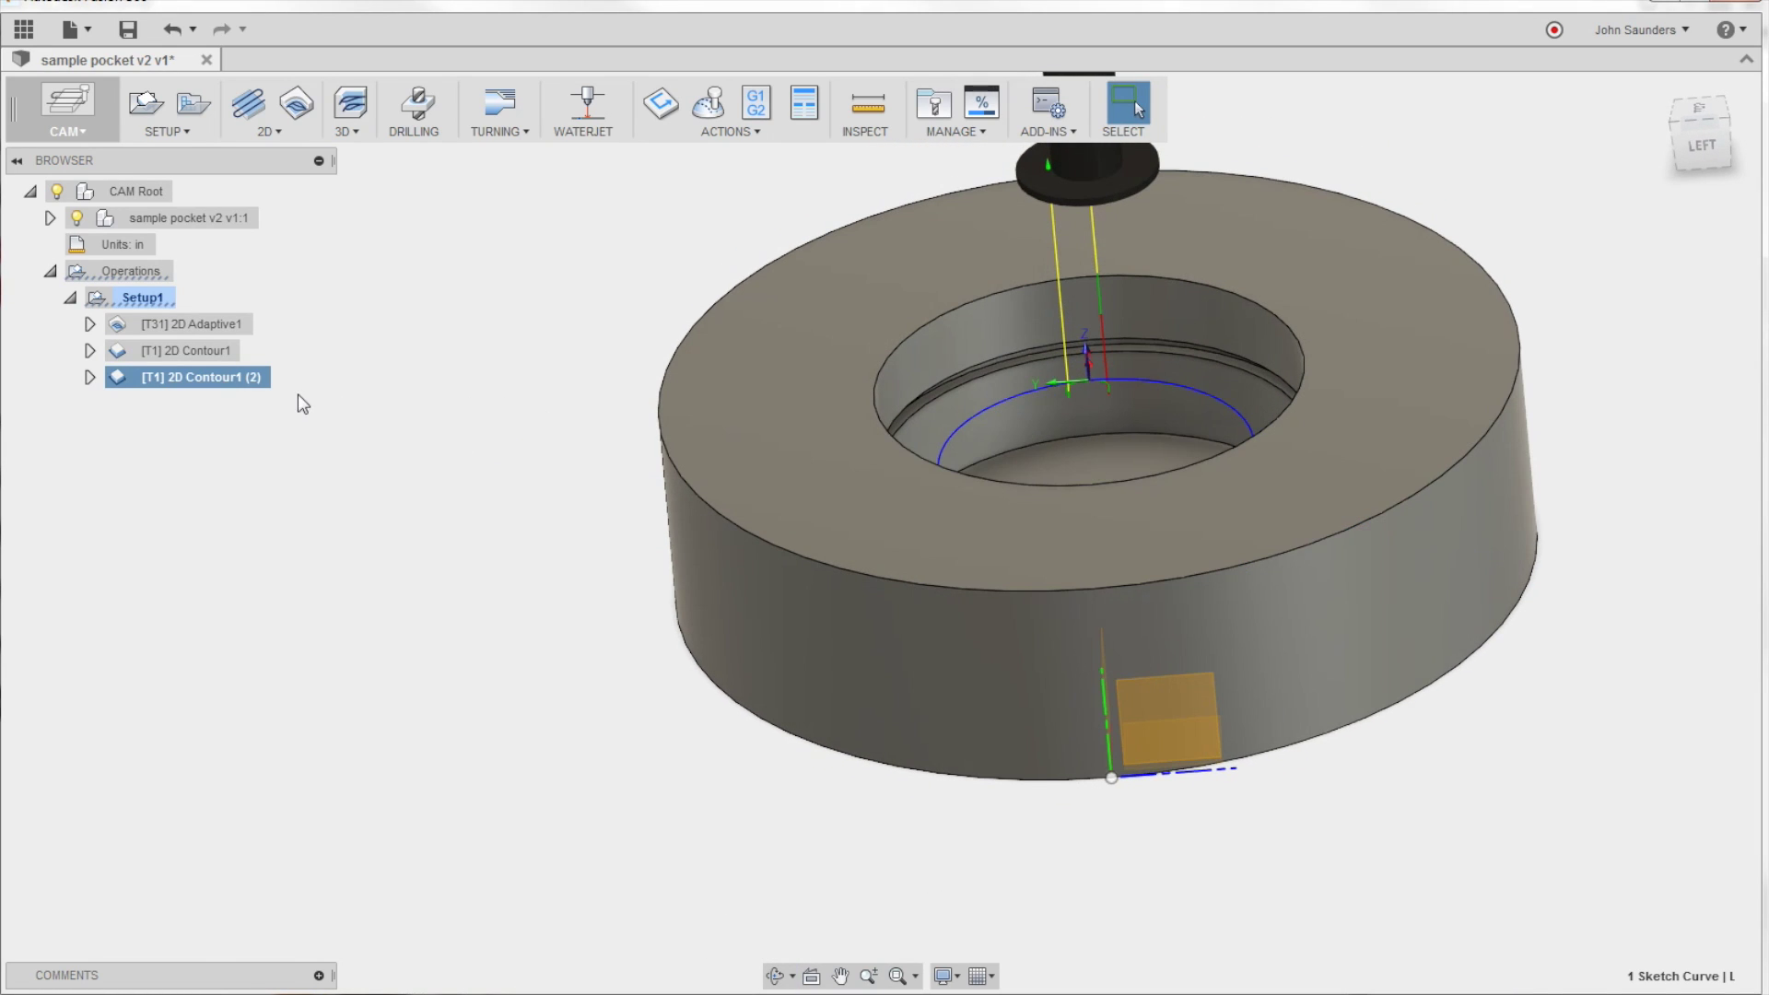
Step: Edit the duplicated contour operation and replace its contour chain with the groove's upper outer circular edge
{"action": "right_click", "coordinate": [259, 382]}
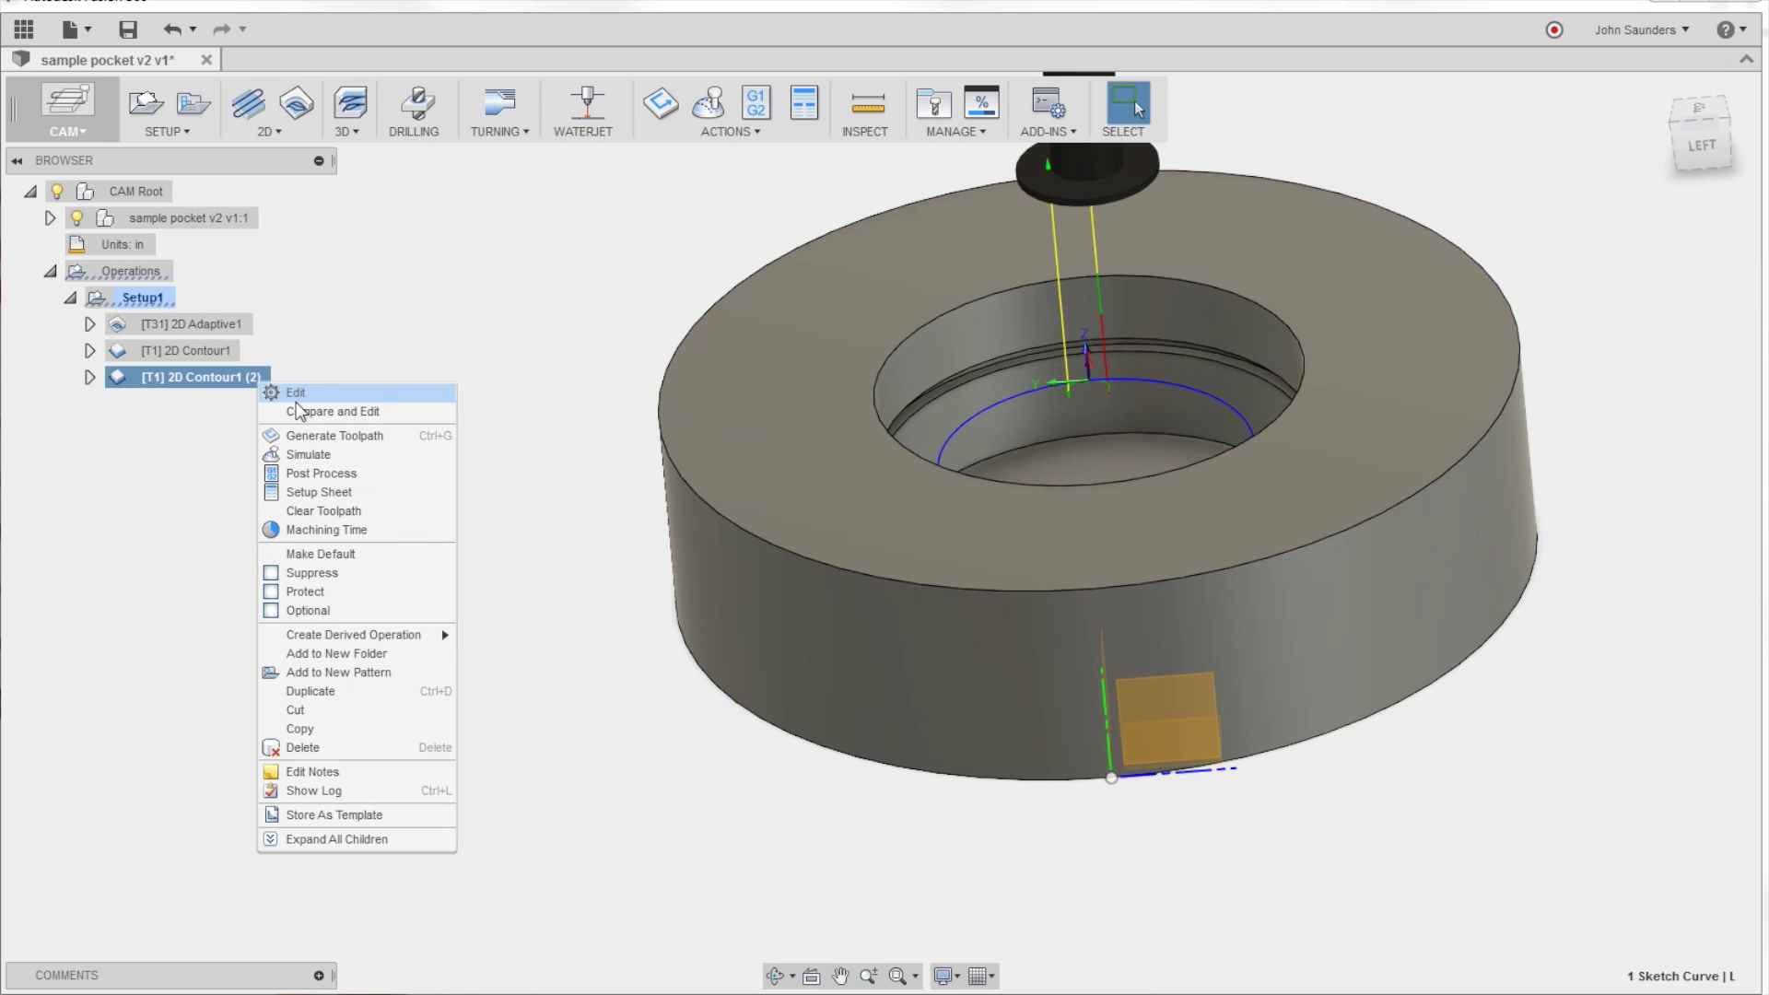
{"action": "left_click", "coordinate": [298, 393]}
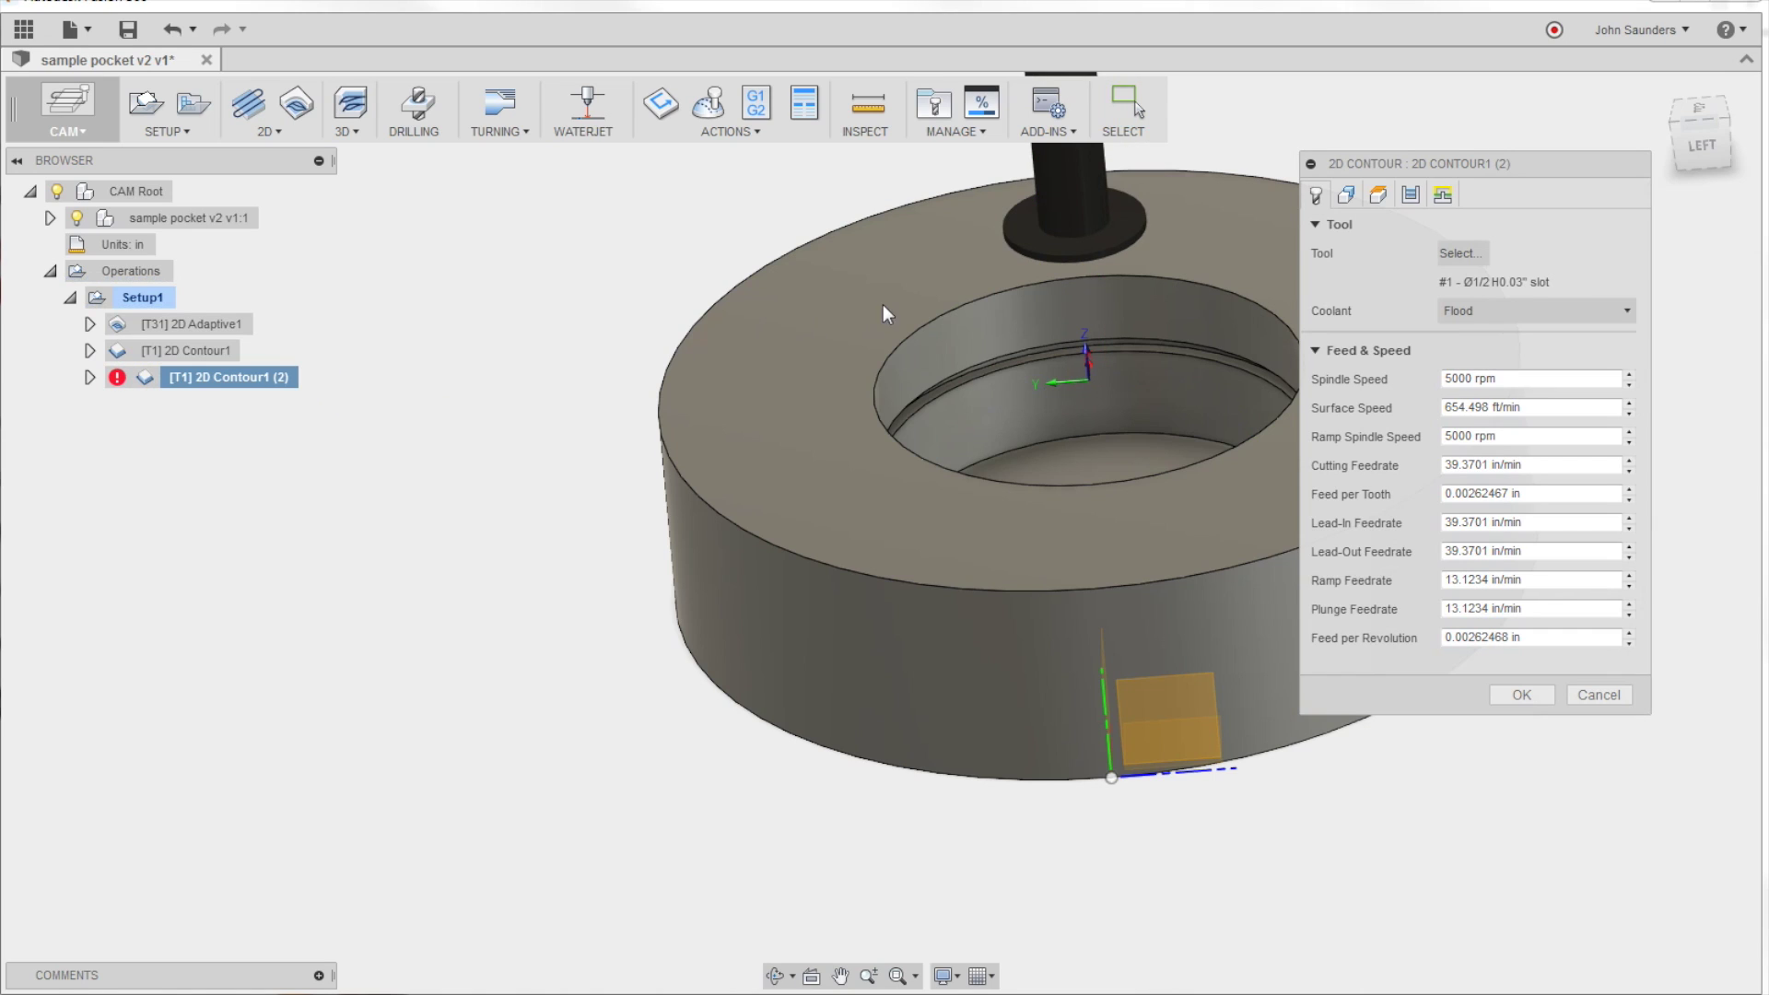
{"action": "left_click", "coordinate": [1349, 197]}
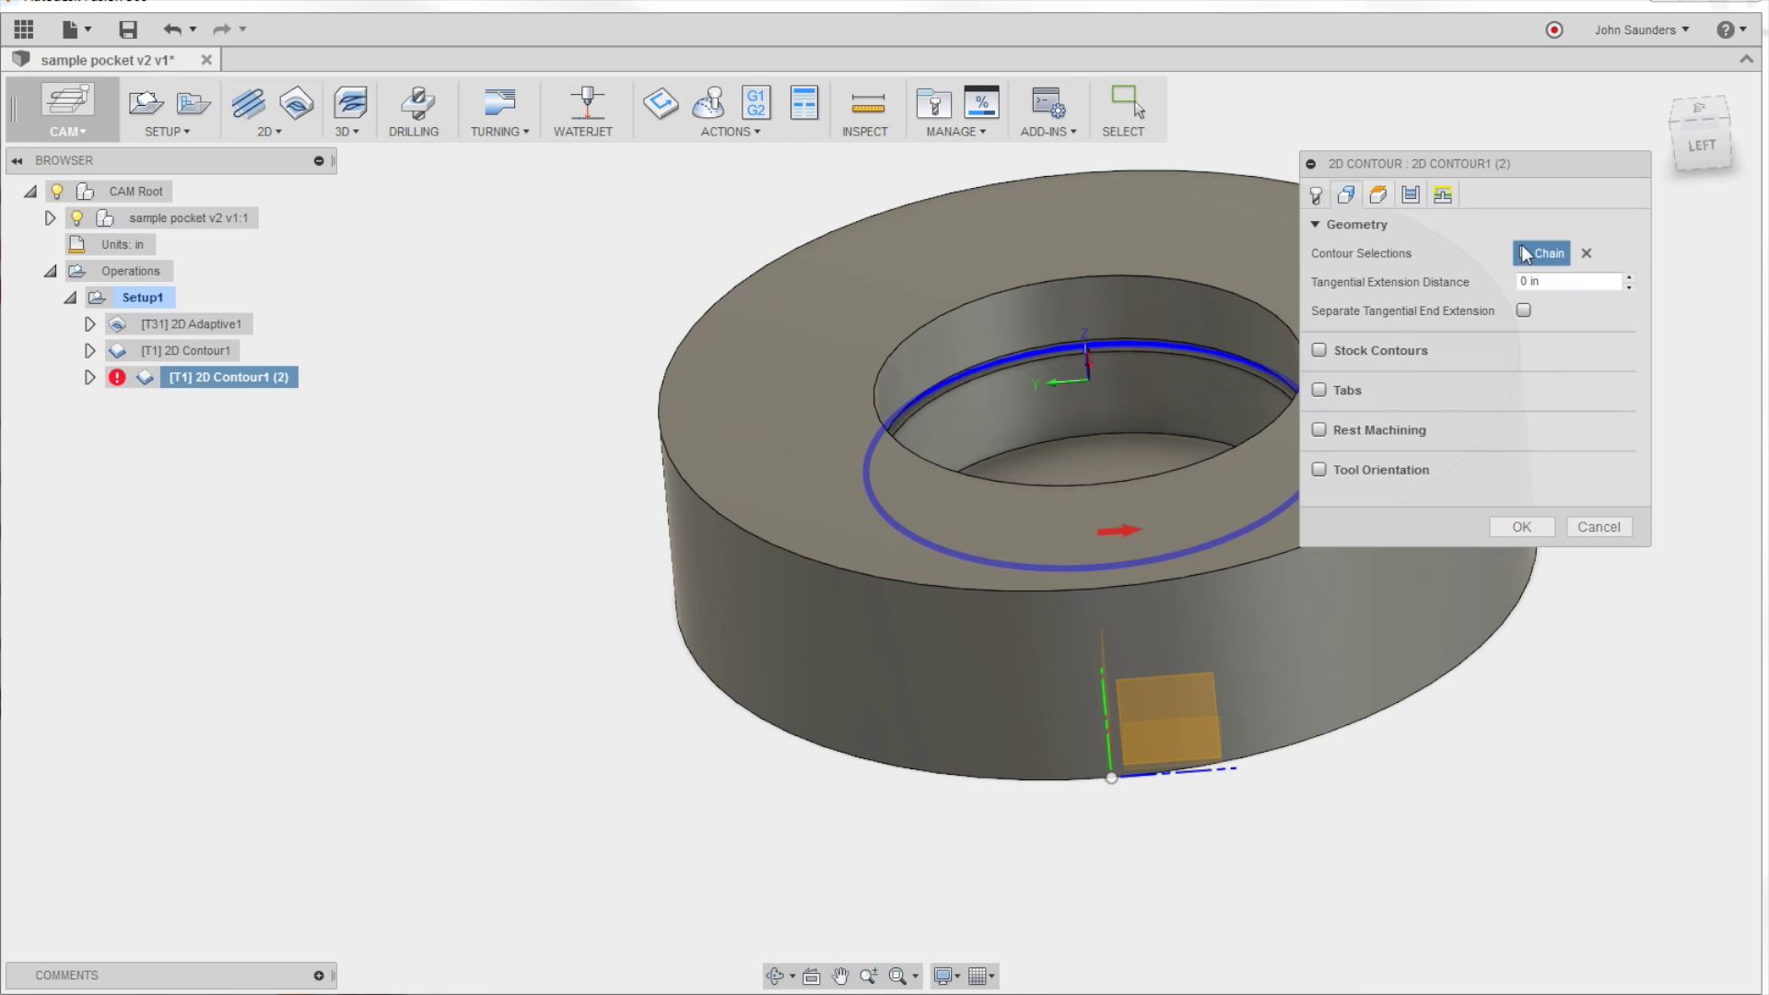
{"action": "left_click", "coordinate": [1587, 253]}
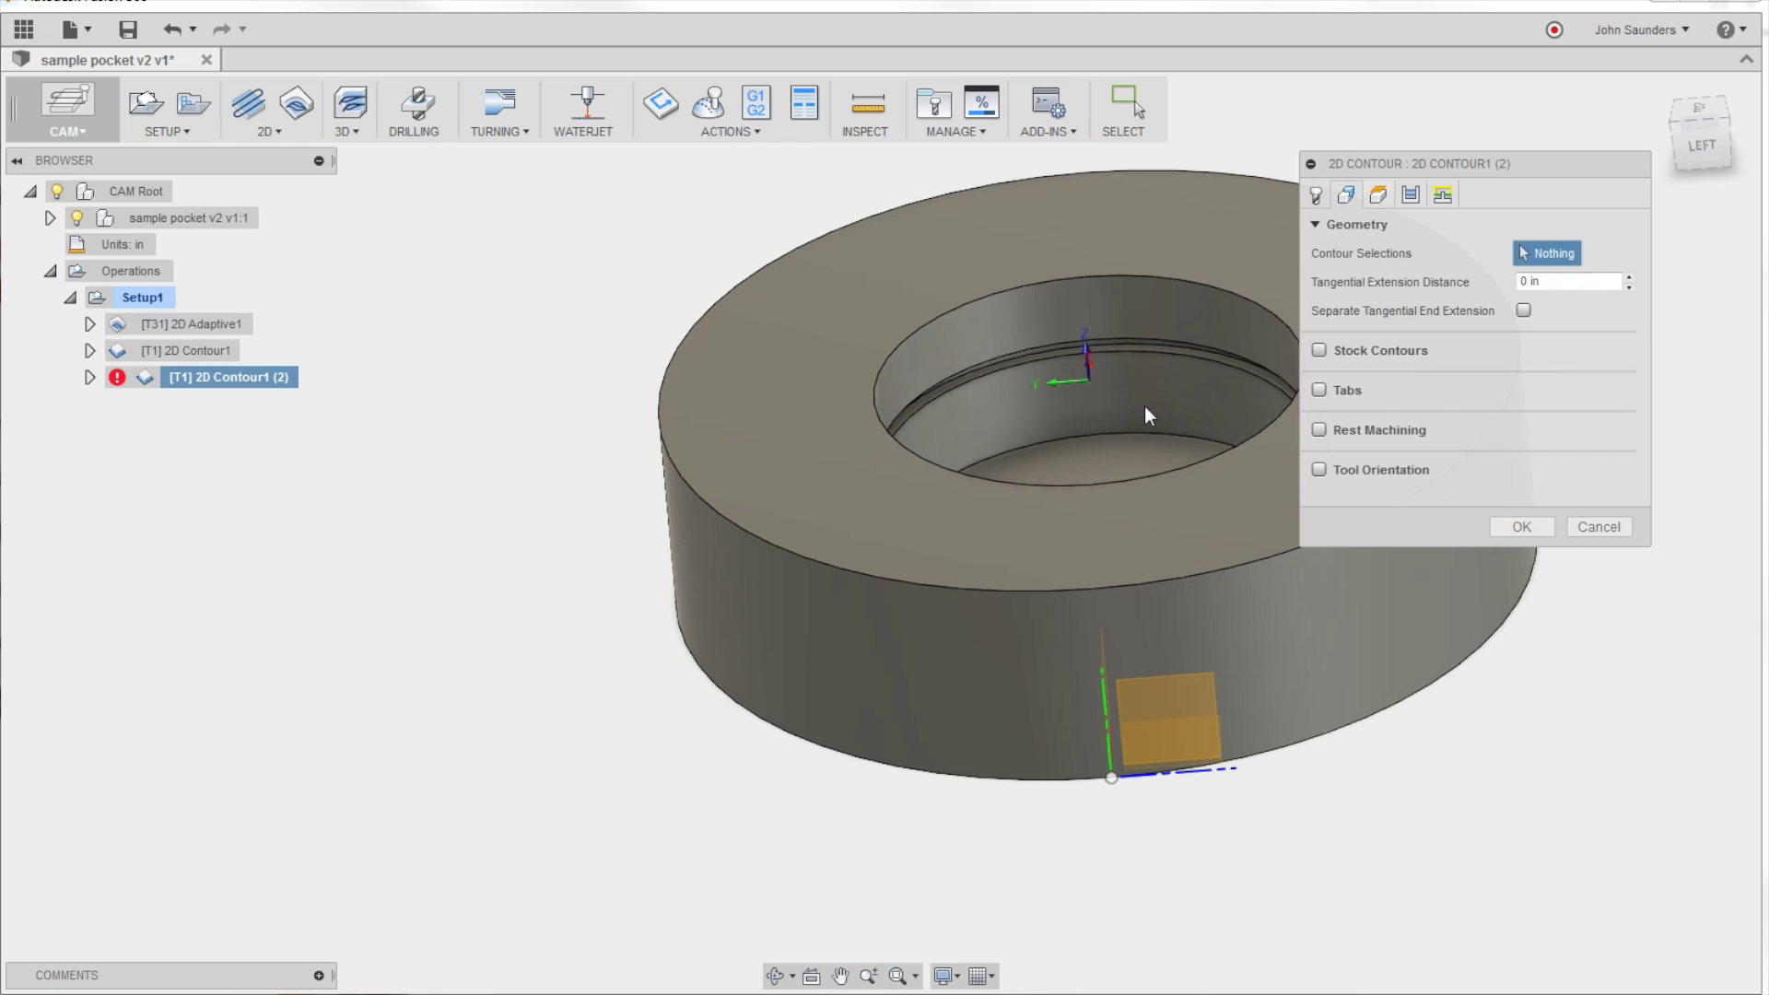
{"action": "middle_click_drag", "start_coordinate": [1147, 416], "coordinate": [1050, 257], "text": "shift"}
{"action": "scroll", "coordinate": [1117, 540], "scroll_direction": "up", "scroll_amount": 3}
{"action": "middle_click_drag", "start_coordinate": [1121, 546], "coordinate": [1135, 527], "text": "shift"}
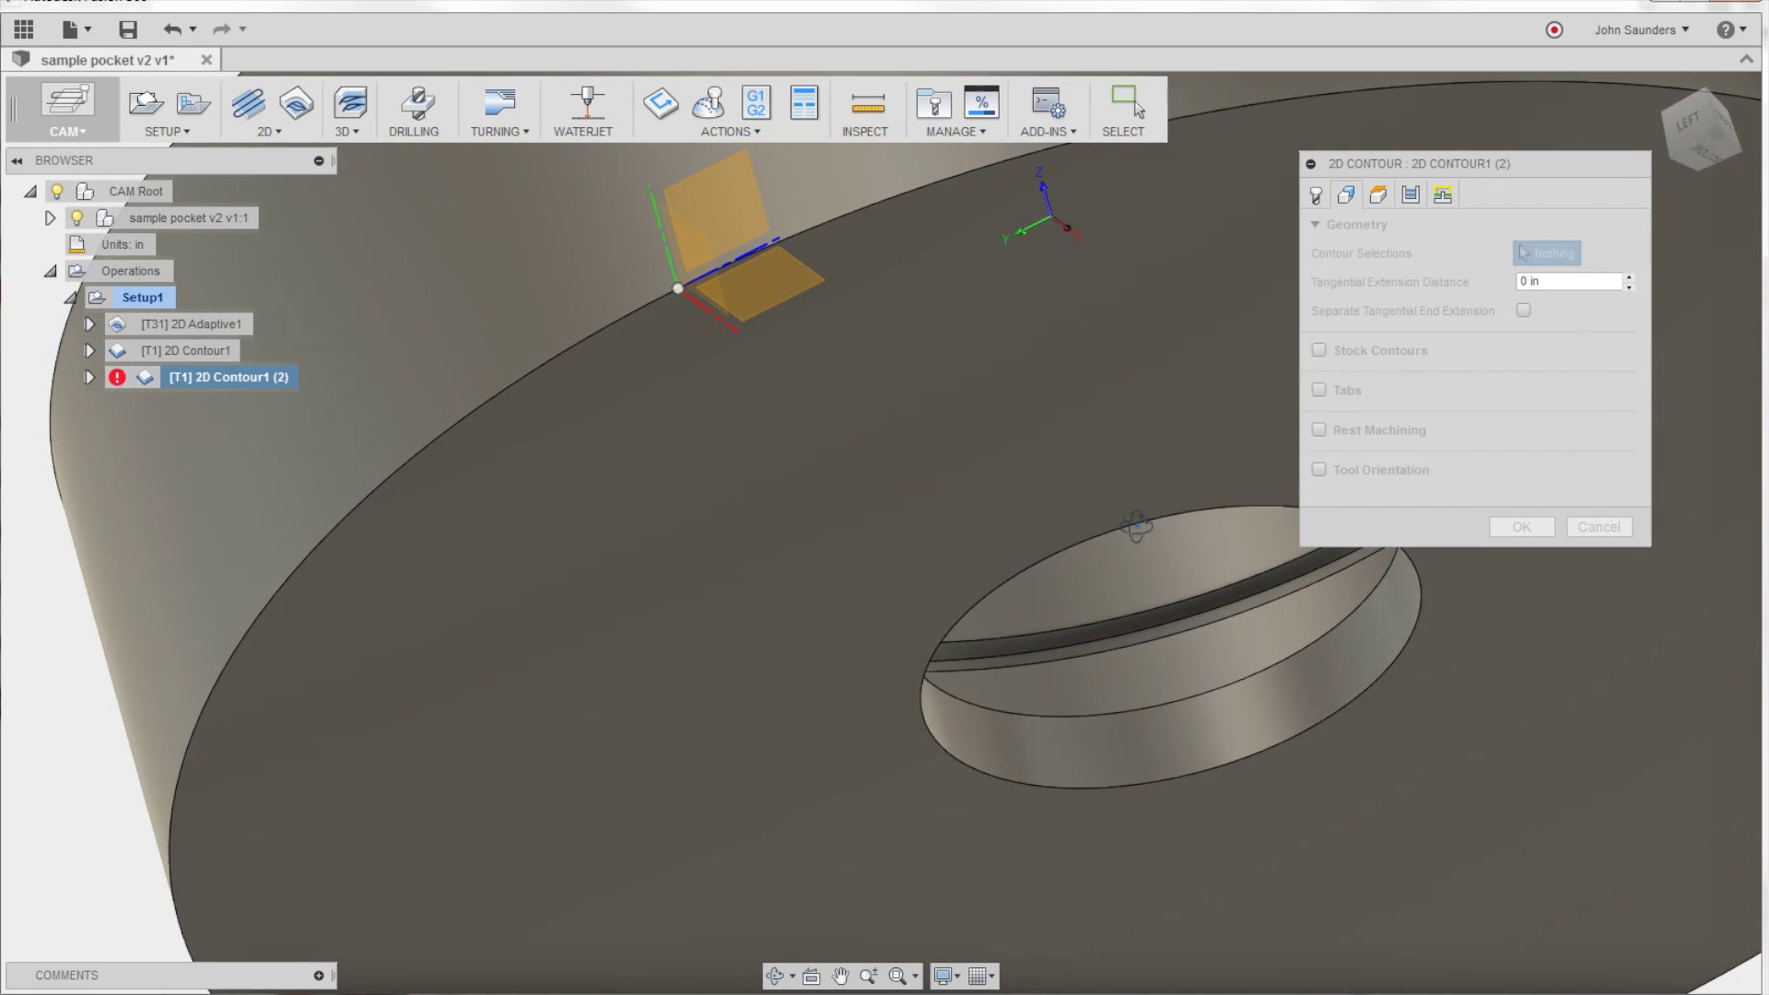
{"action": "scroll", "coordinate": [1102, 649], "scroll_direction": "up", "scroll_amount": 5}
{"action": "left_click", "coordinate": [1077, 651]}
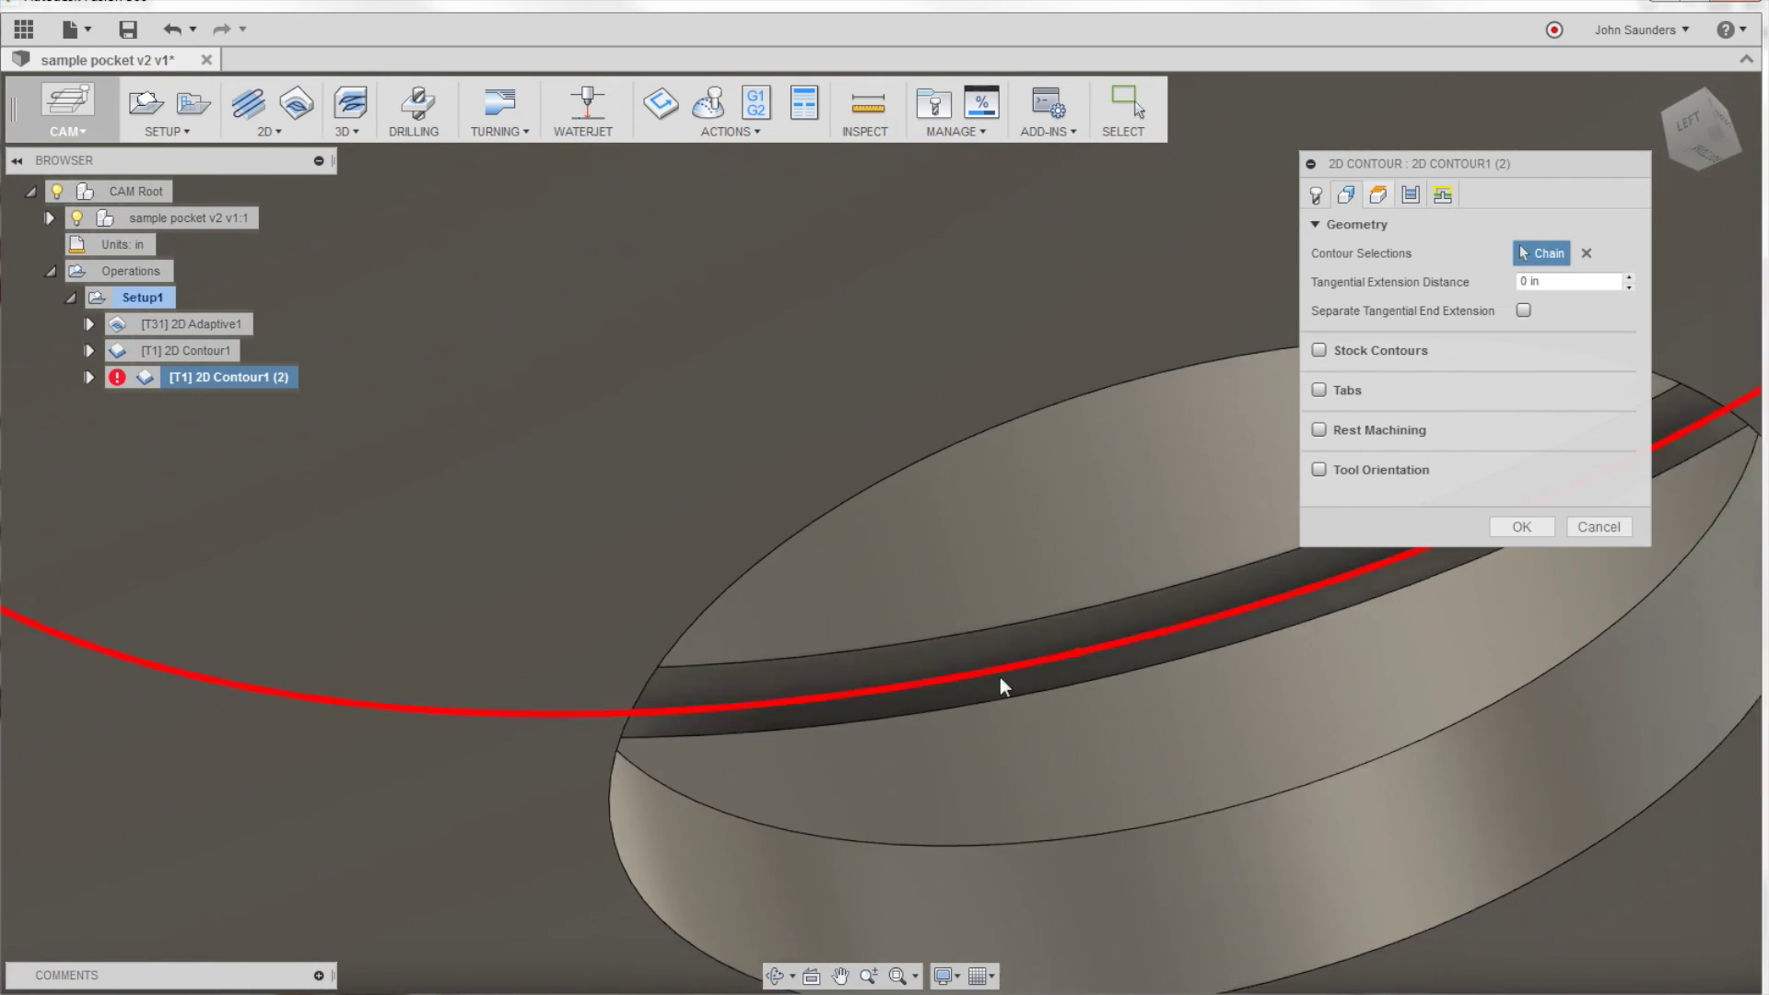
{"action": "scroll", "coordinate": [910, 654], "scroll_direction": "down", "scroll_amount": 8}
{"action": "middle_click_drag", "start_coordinate": [762, 486], "coordinate": [770, 581], "text": "shift"}
{"action": "scroll", "coordinate": [770, 580], "scroll_direction": "up", "scroll_amount": 5}
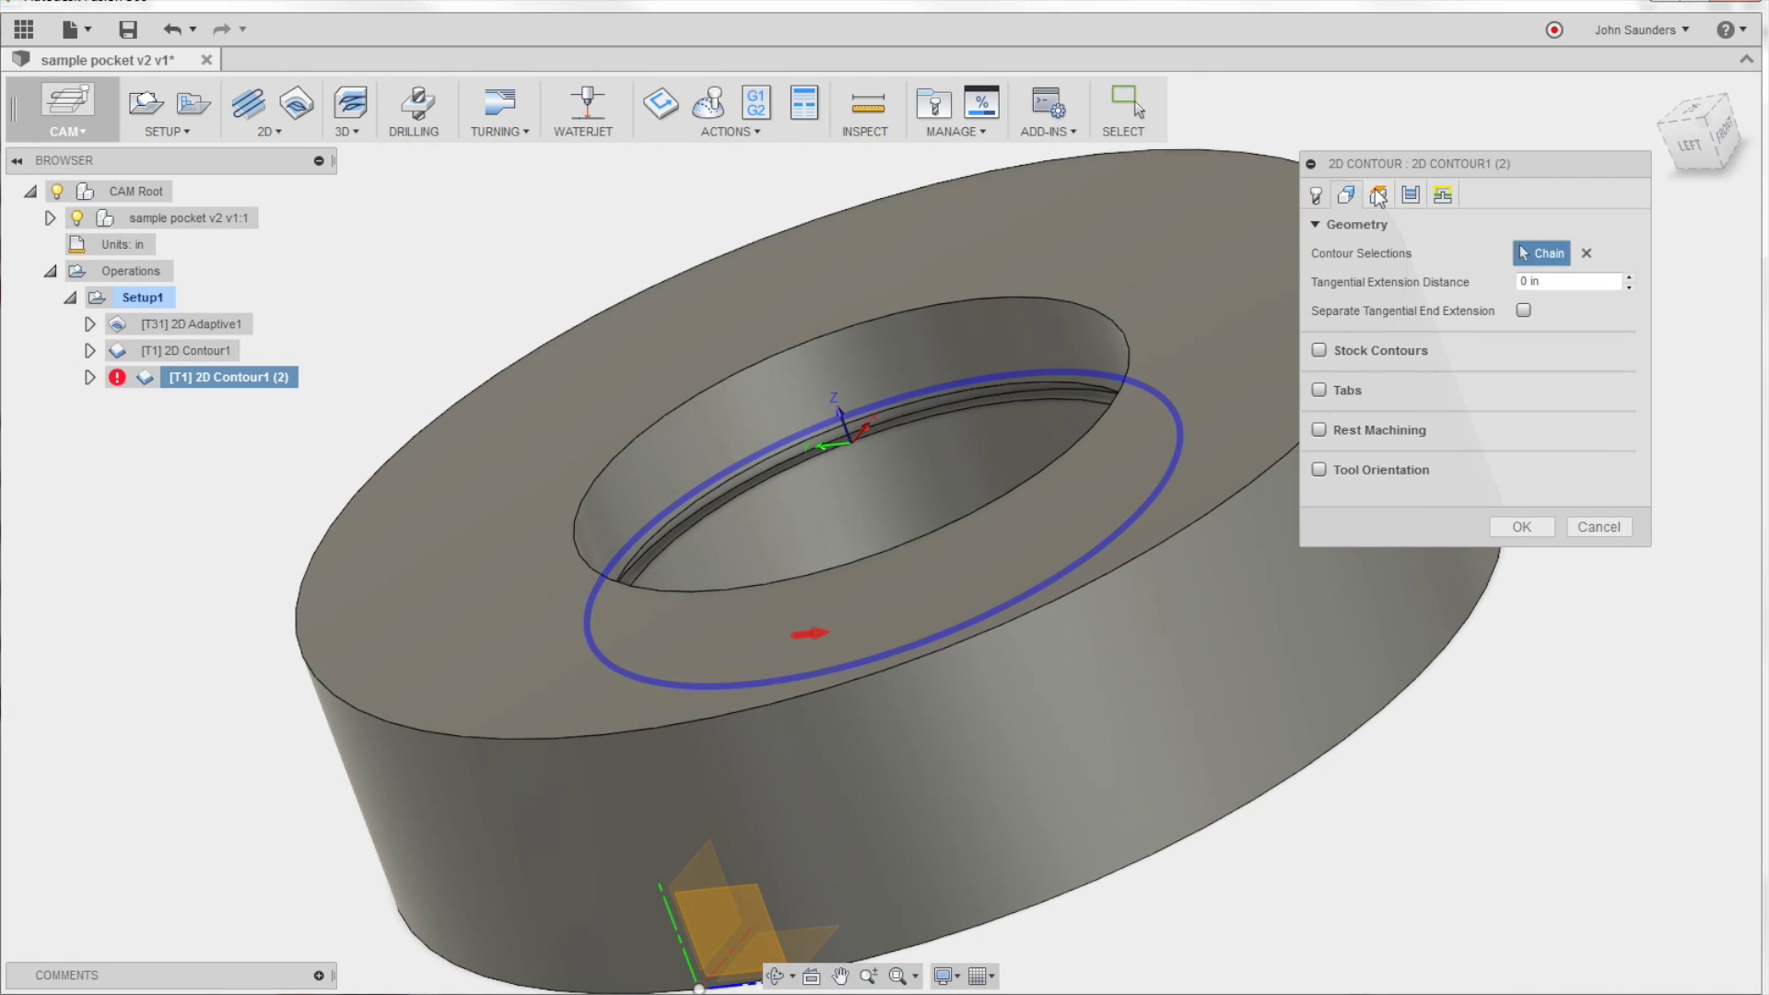
{"action": "scroll", "coordinate": [723, 474], "scroll_direction": "up", "scroll_amount": 3}
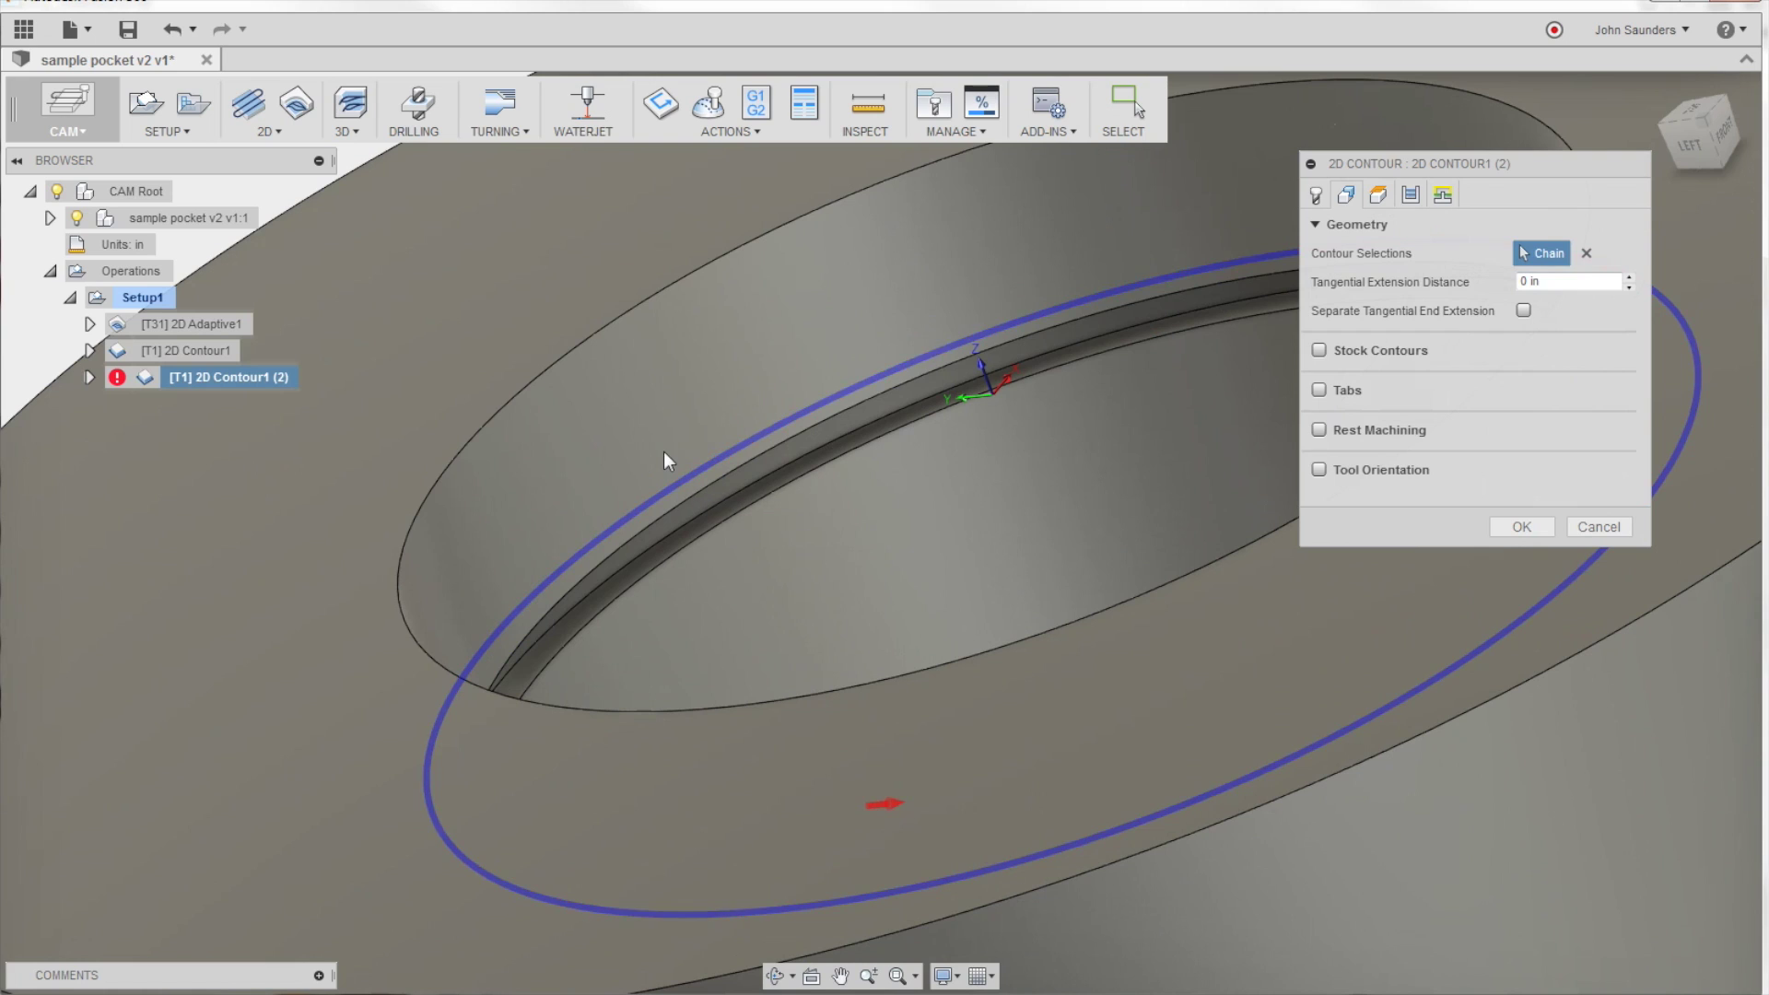
Step: Set the Bottom Height offset to -.03 in from the selected contour(s) and generate the duplicated operation's toolpath
{"action": "left_click", "coordinate": [1380, 197]}
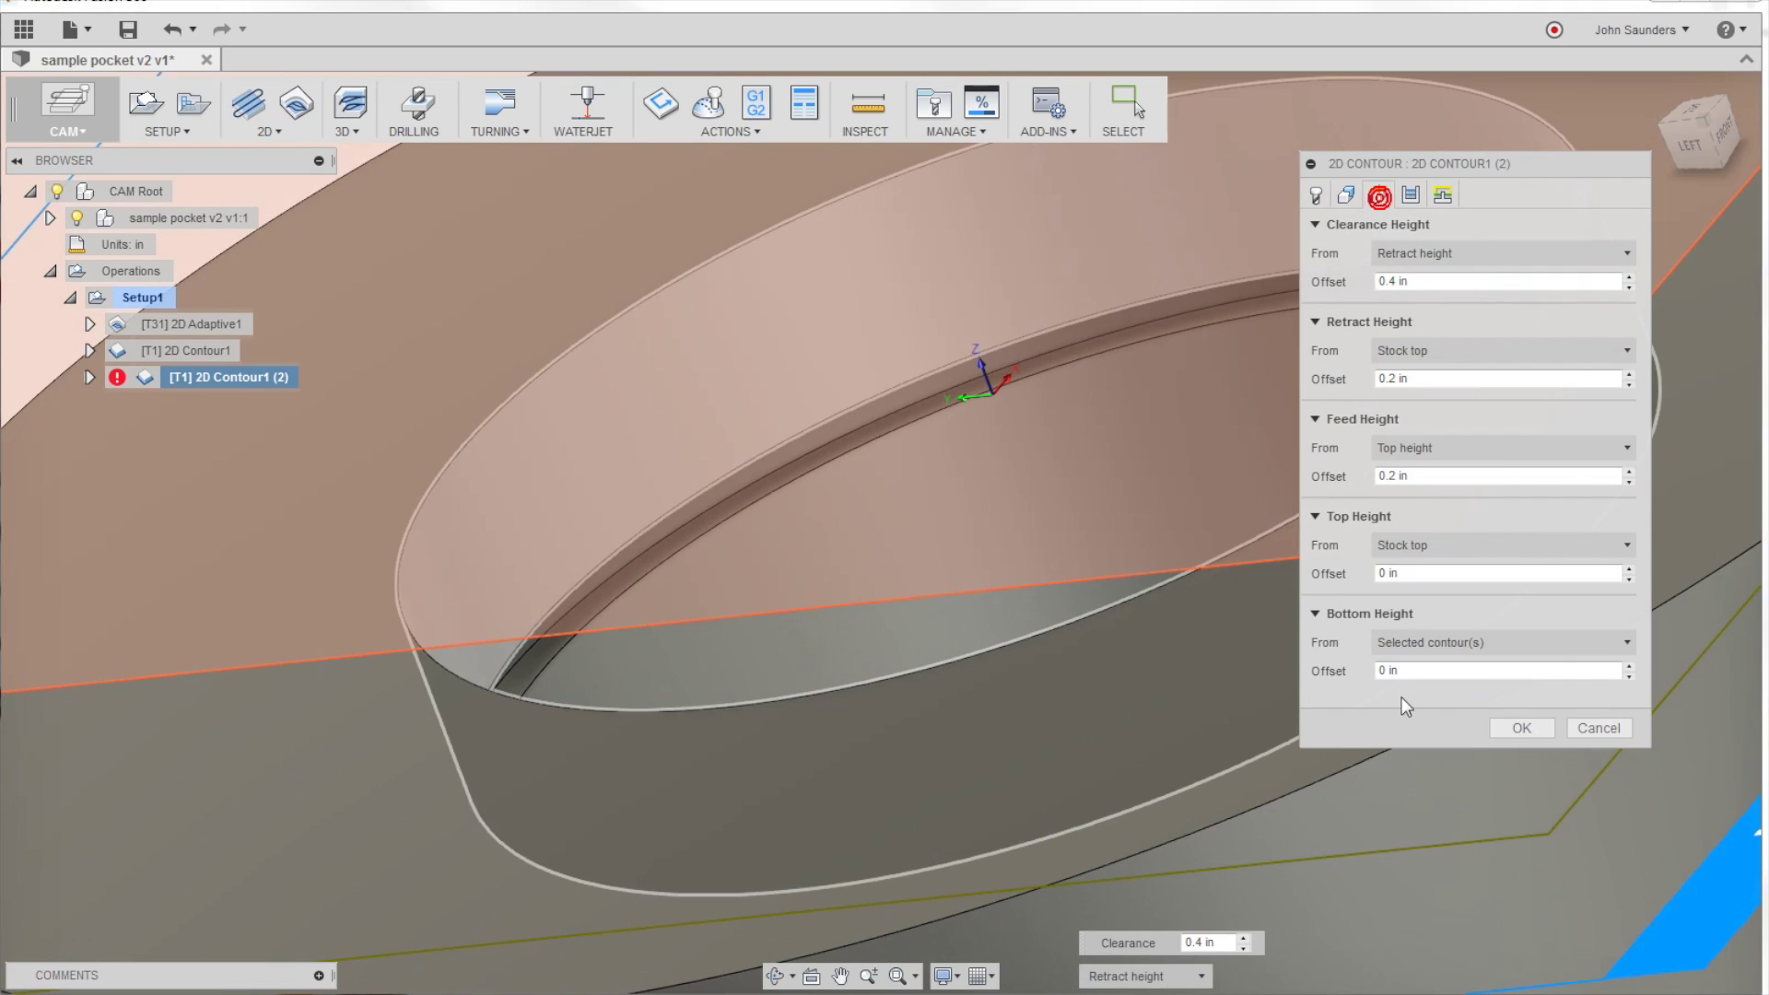
{"action": "left_click", "coordinate": [1446, 642]}
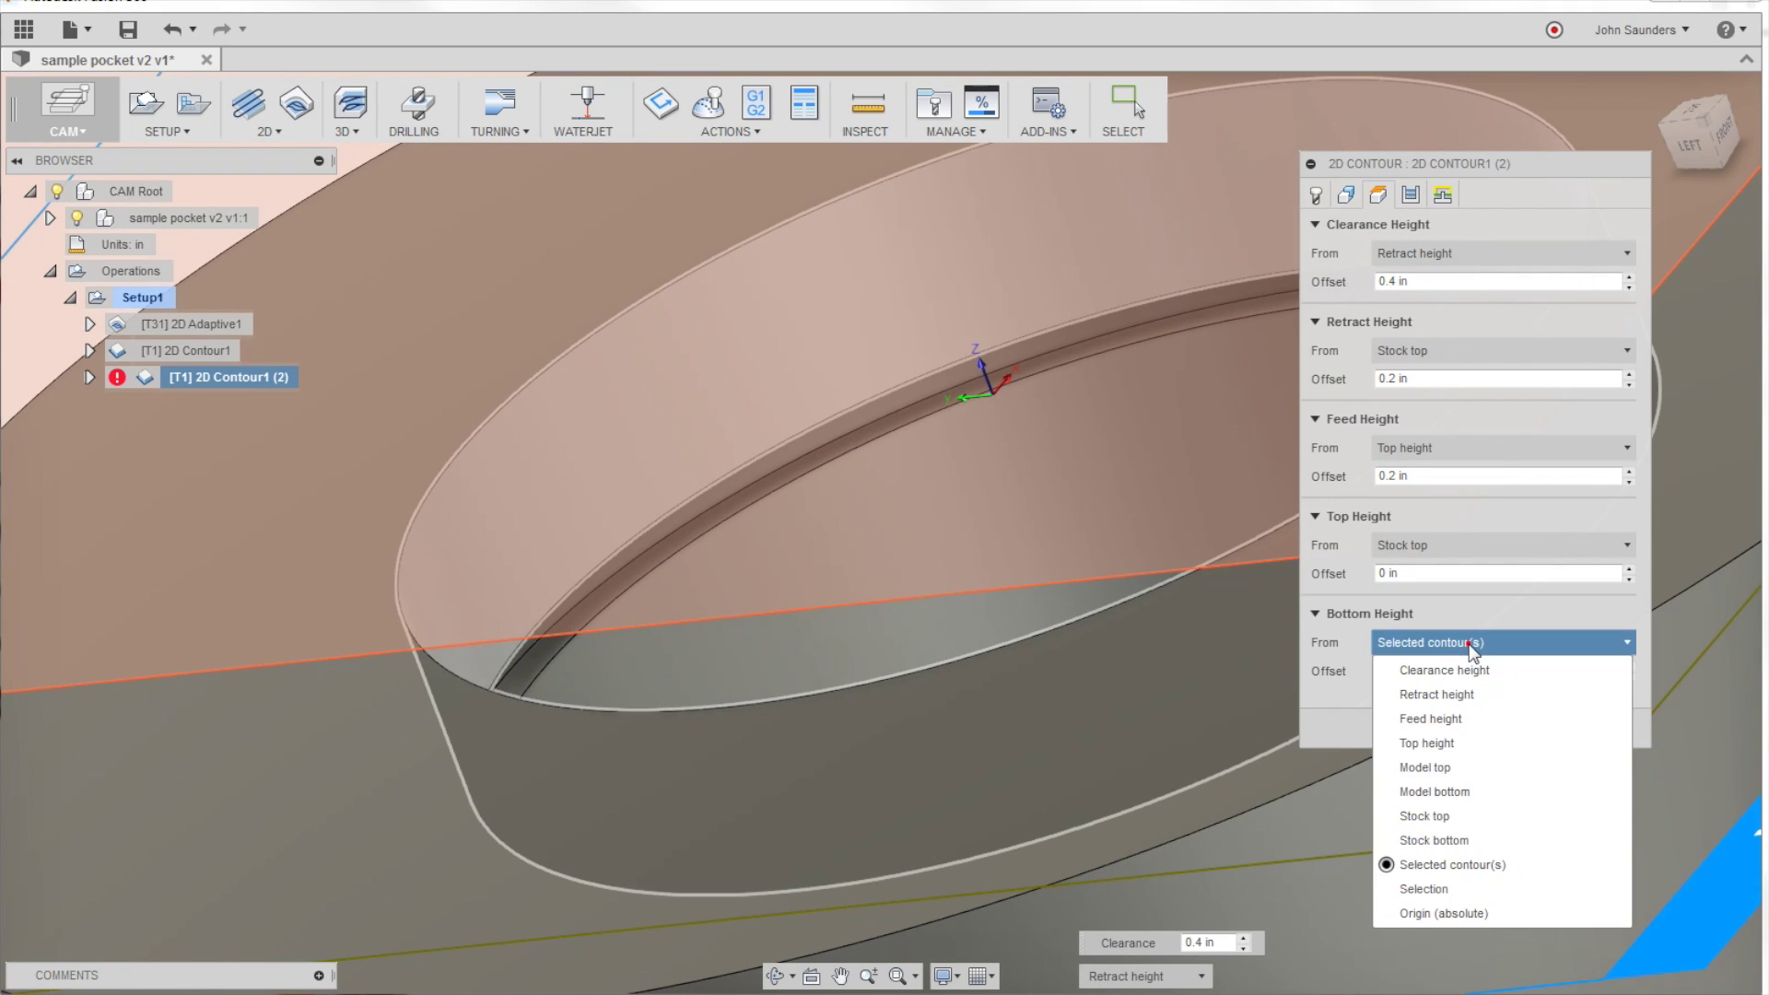
{"action": "left_click", "coordinate": [1452, 641]}
{"action": "left_click", "coordinate": [1435, 670]}
{"action": "type", "text": "-.03"}
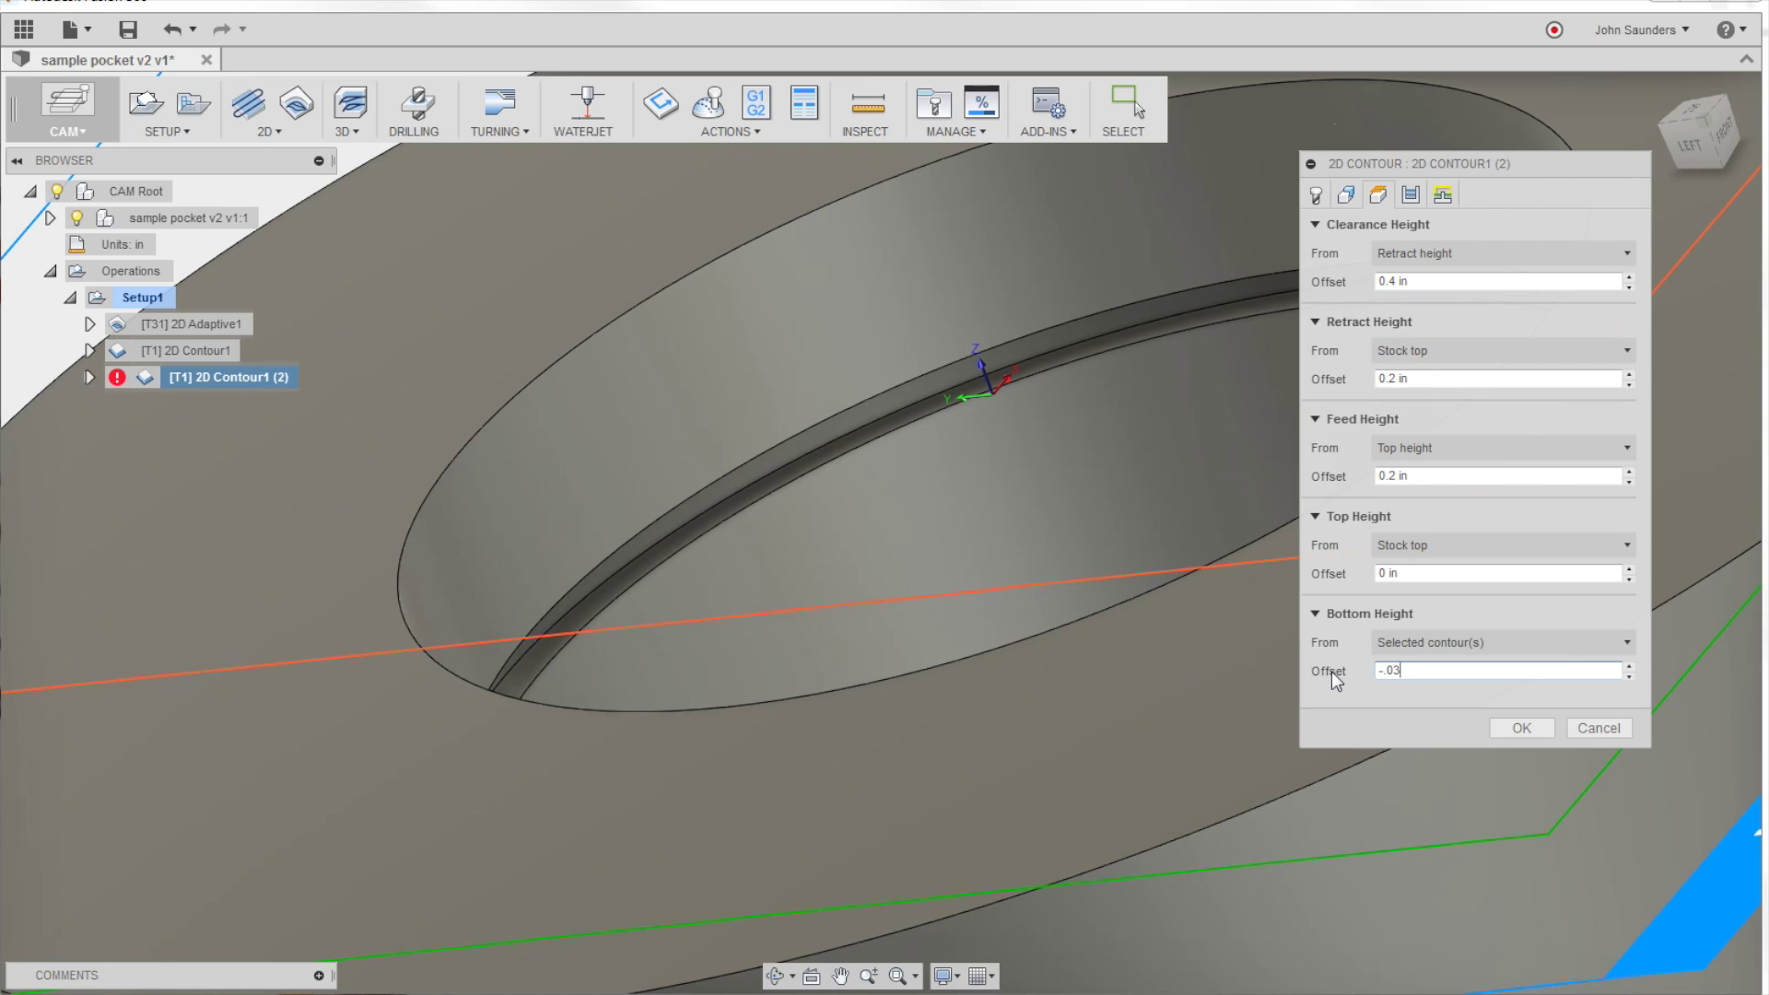
{"action": "left_click", "coordinate": [1419, 671]}
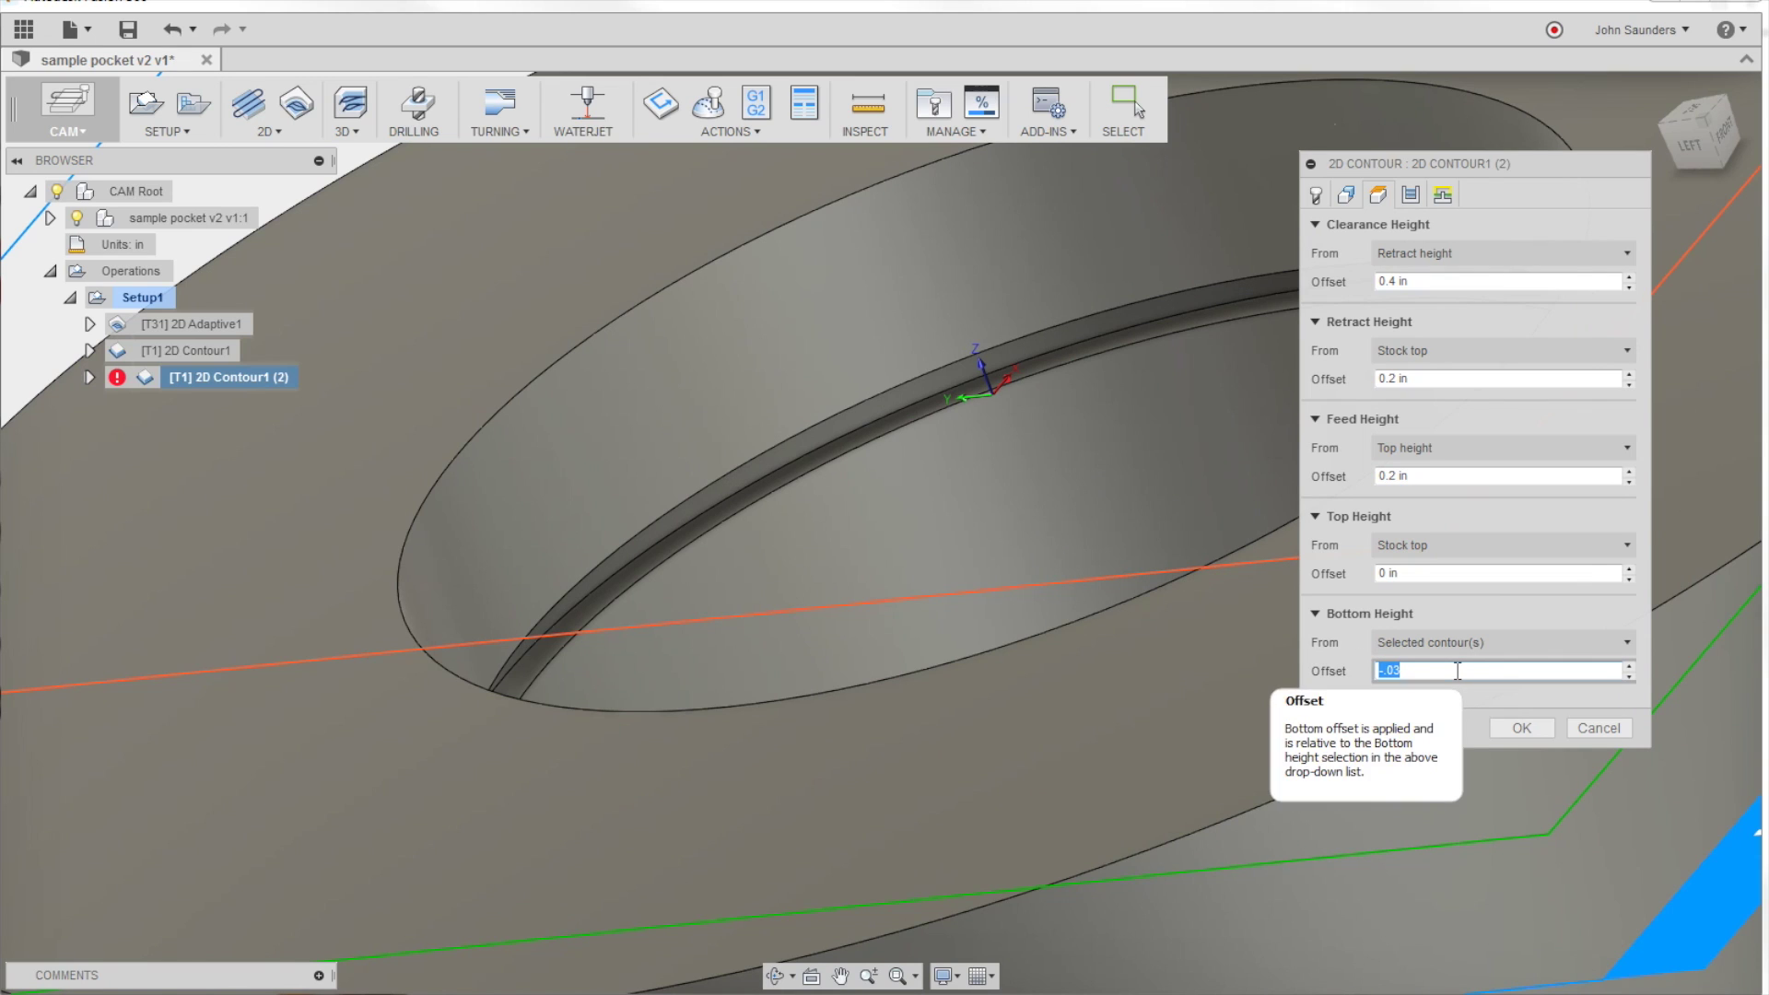
{"action": "left_click", "coordinate": [1519, 728]}
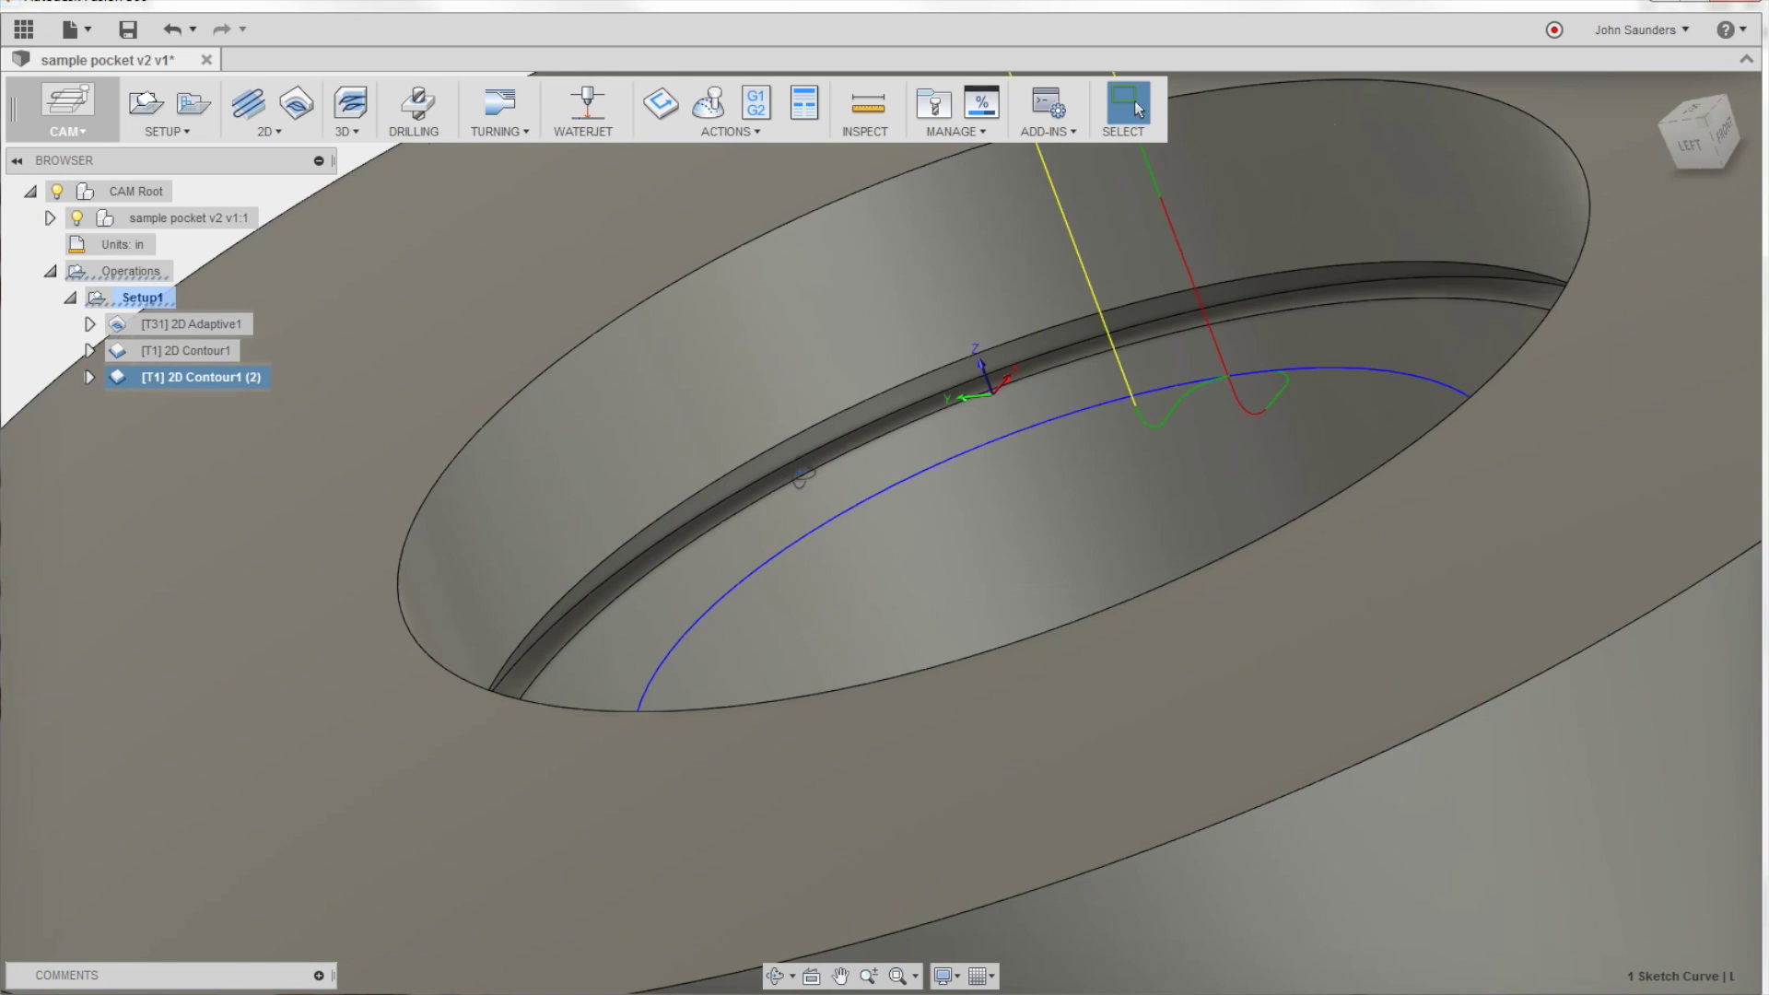
Step: View the part and the duplicated contour's toolpath squarely from the left side
{"action": "middle_click_drag", "start_coordinate": [799, 478], "coordinate": [897, 426], "text": "shift"}
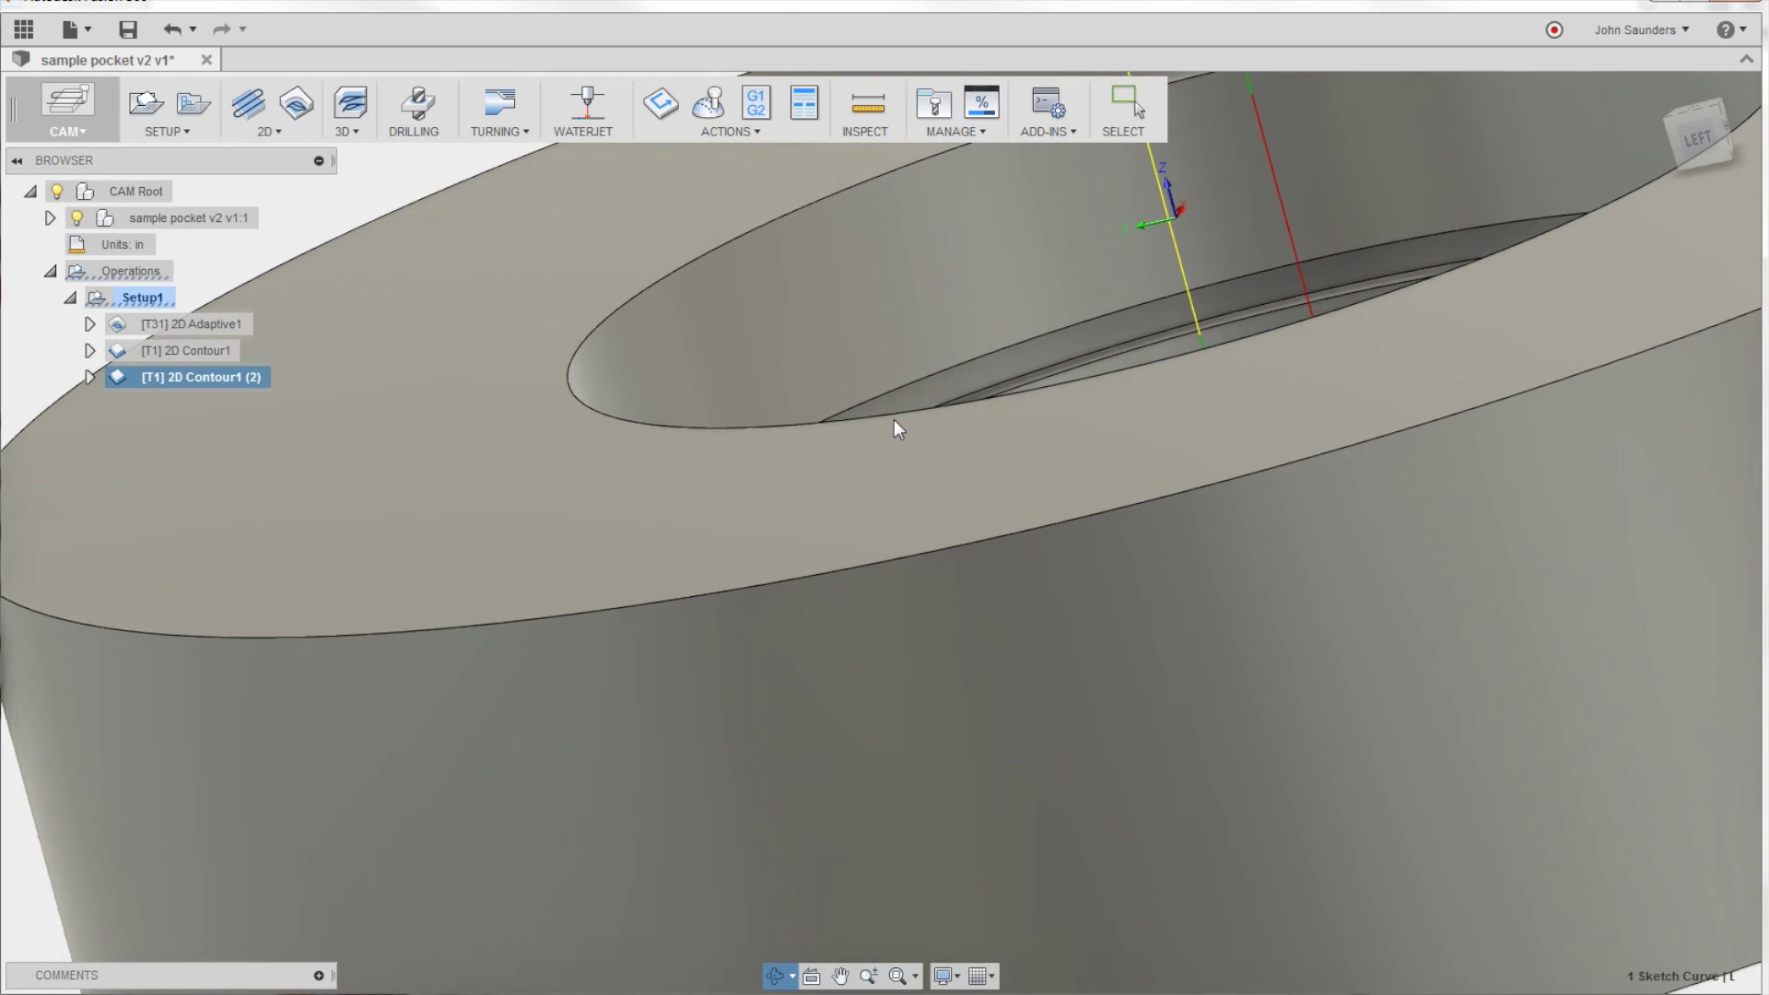
{"action": "scroll", "coordinate": [579, 647], "scroll_direction": "down", "scroll_amount": 3}
{"action": "left_click", "coordinate": [54, 220]}
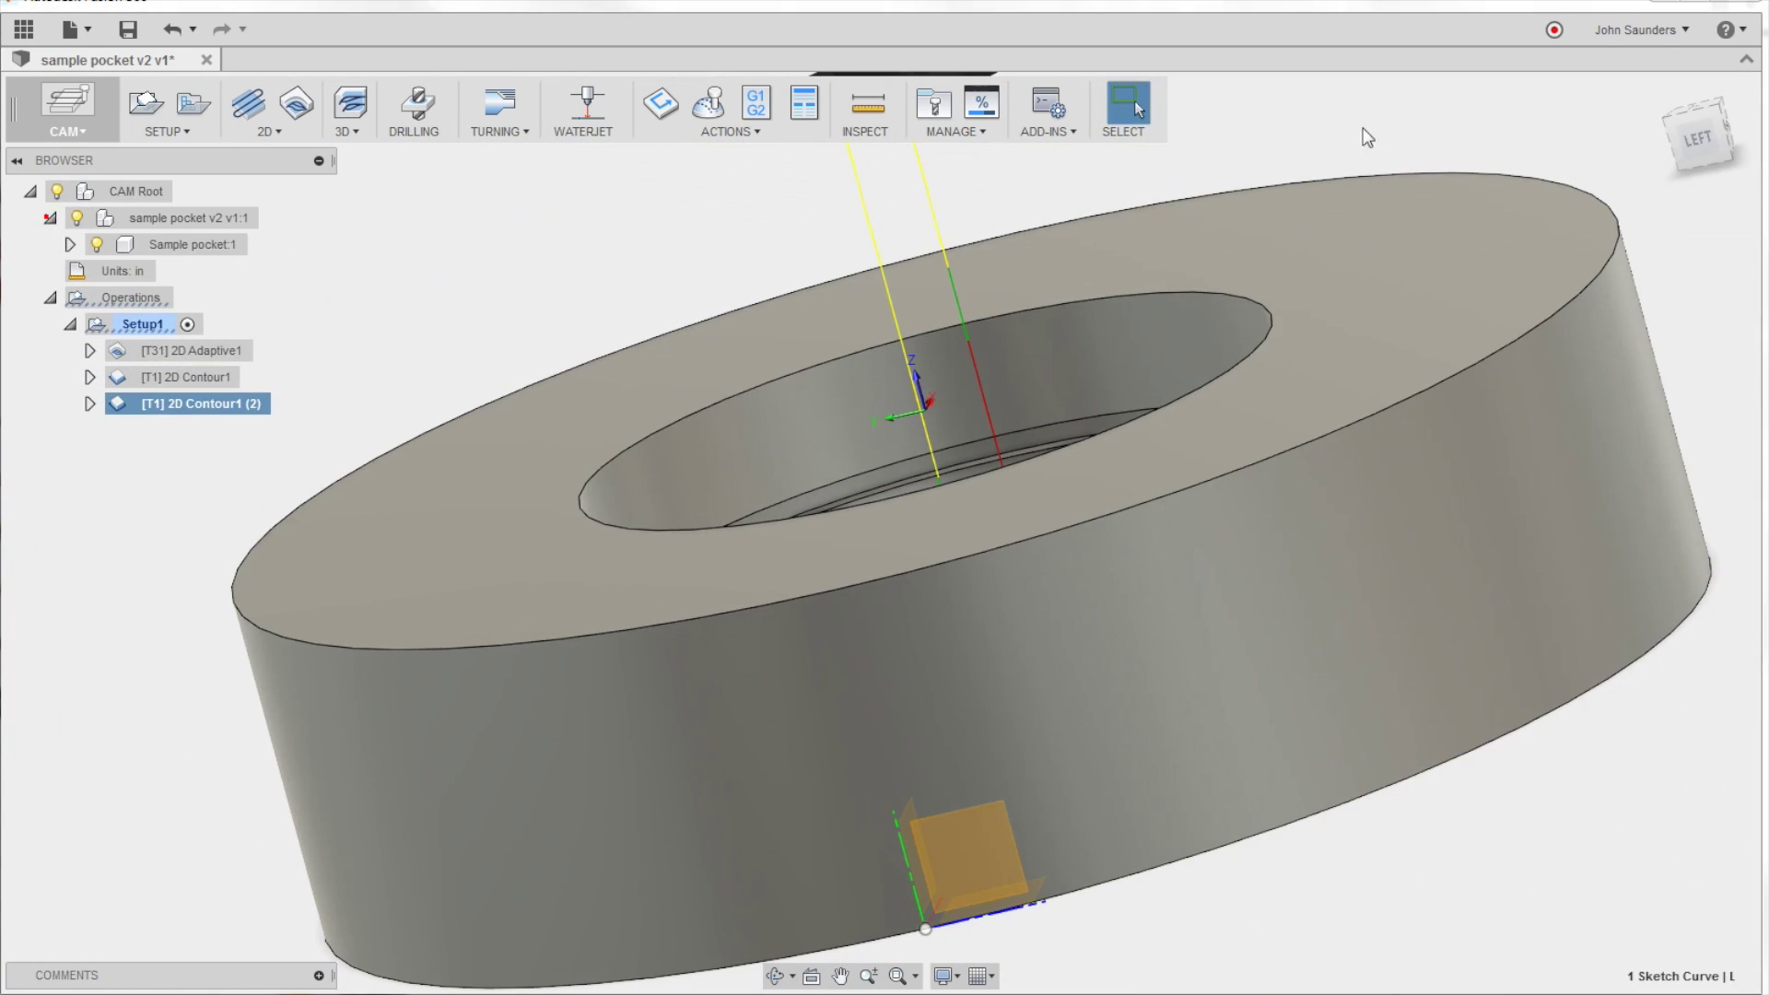
{"action": "left_click", "coordinate": [1699, 140]}
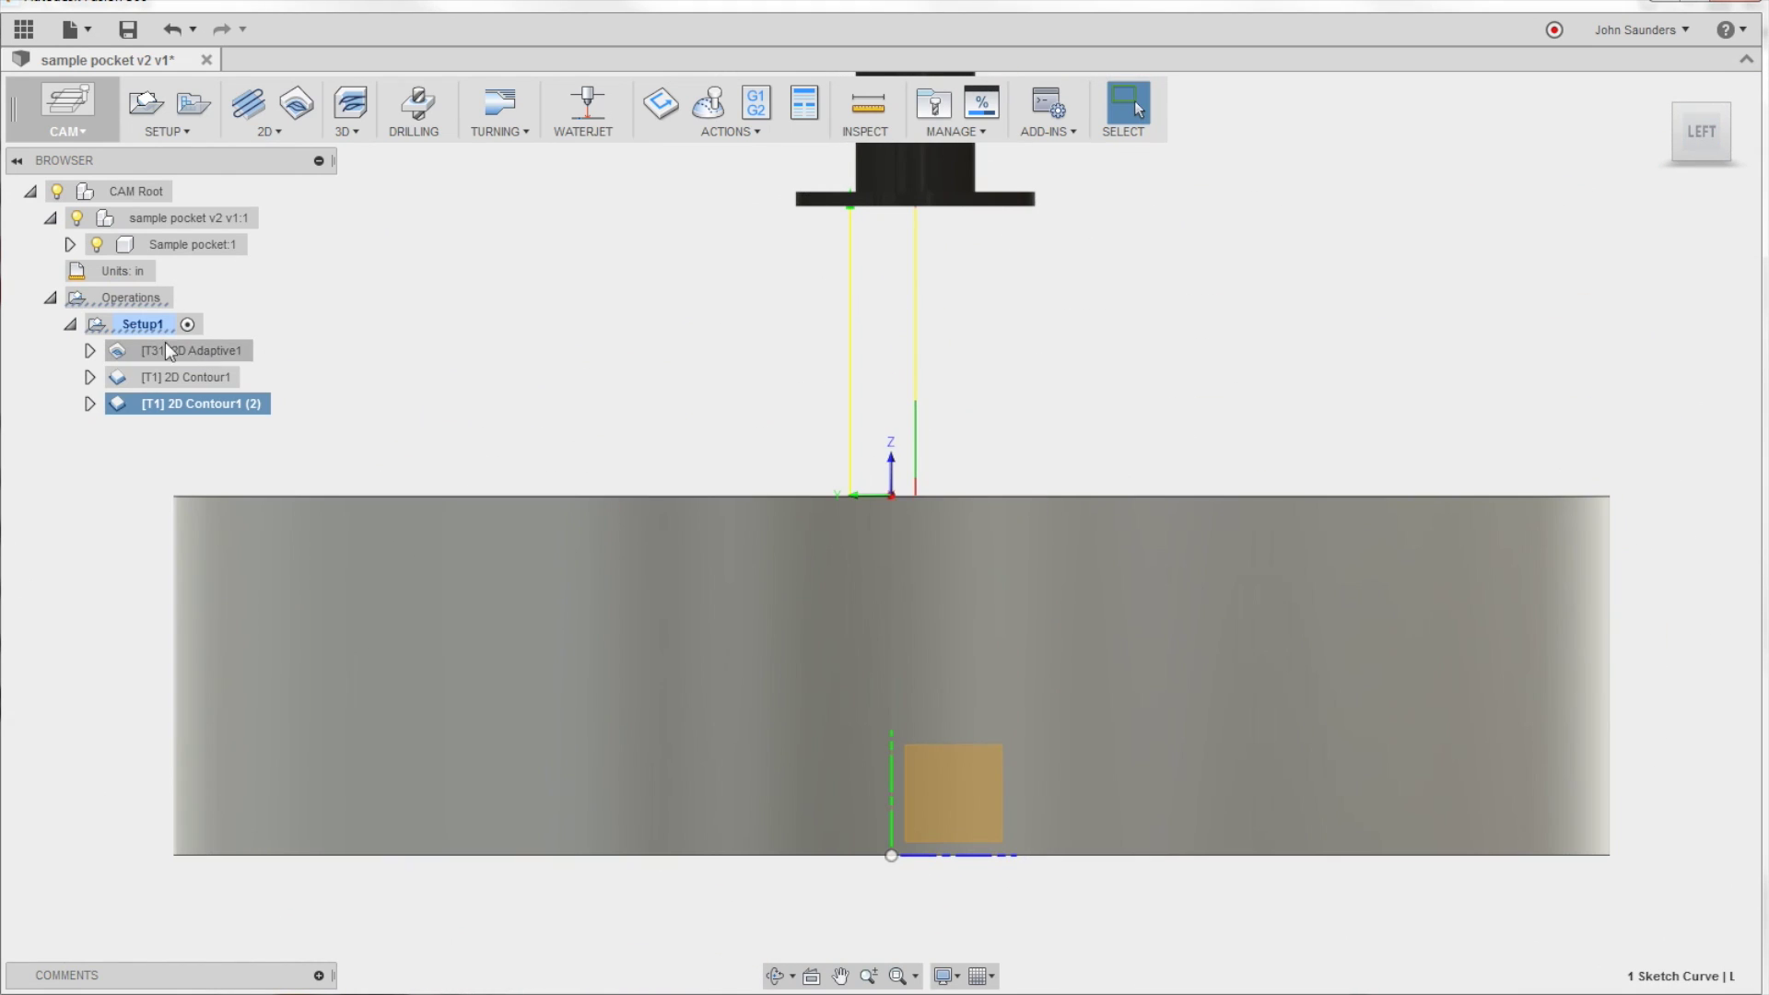
{"action": "left_click", "coordinate": [69, 244]}
{"action": "left_click", "coordinate": [90, 271]}
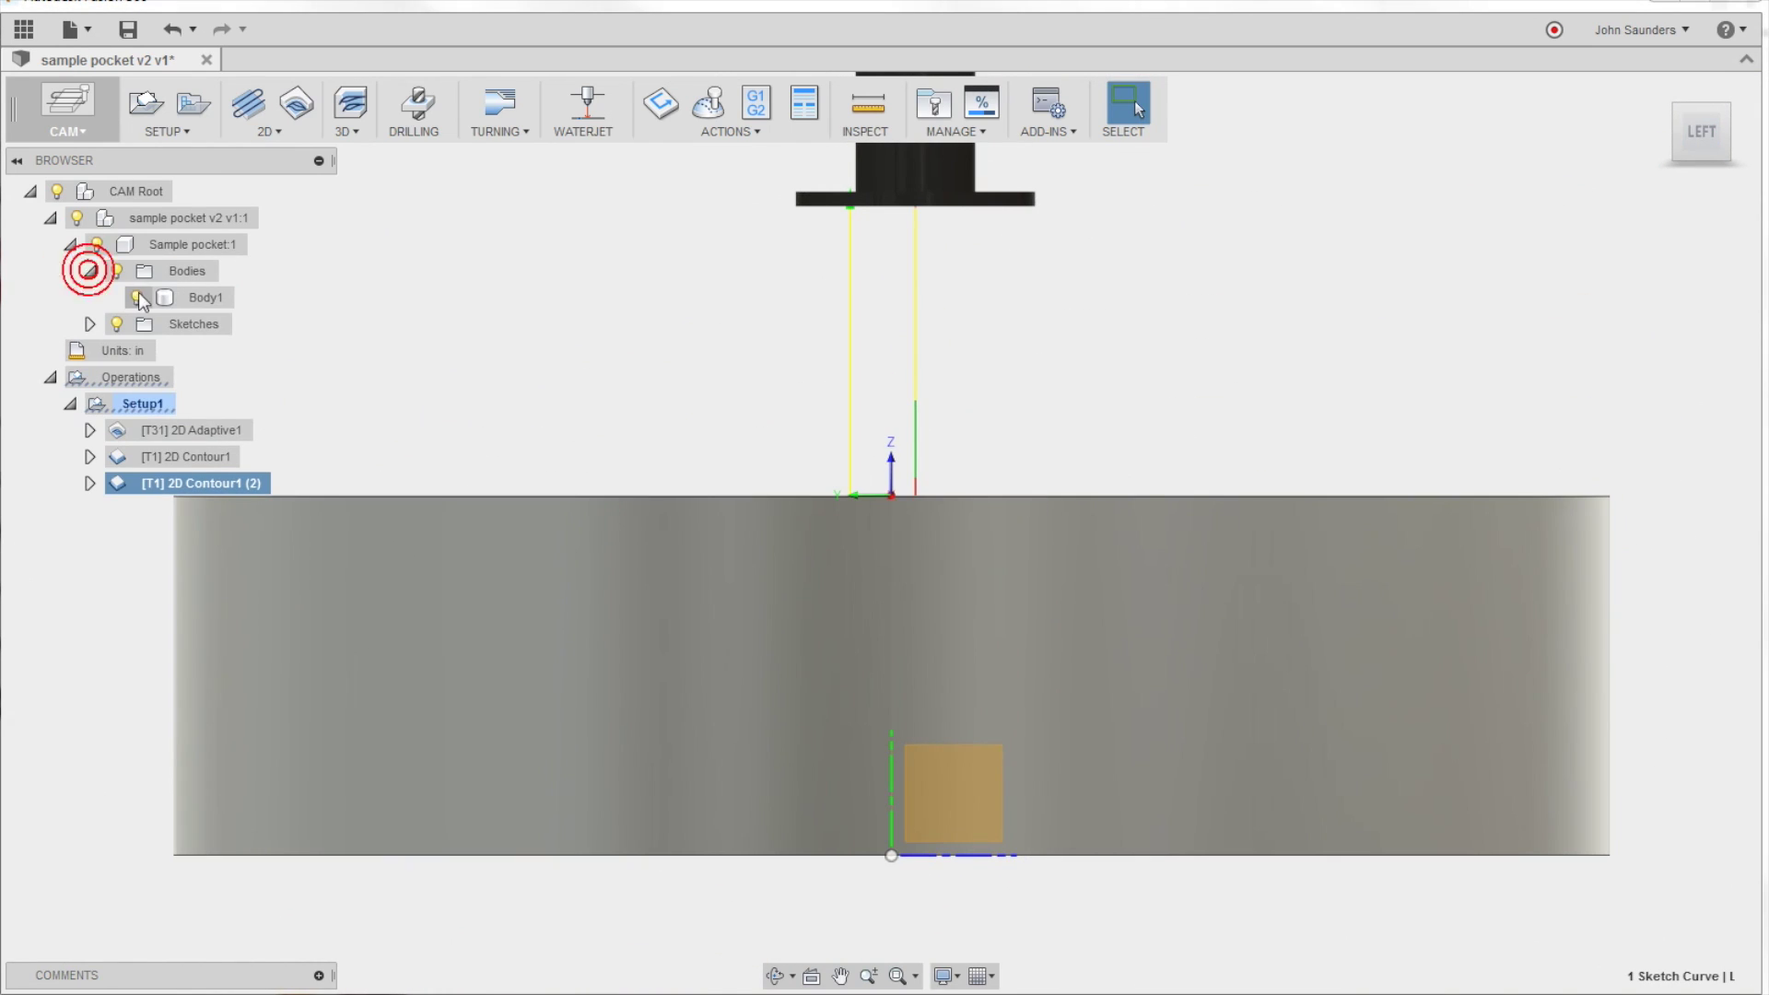
{"action": "left_click", "coordinate": [132, 297]}
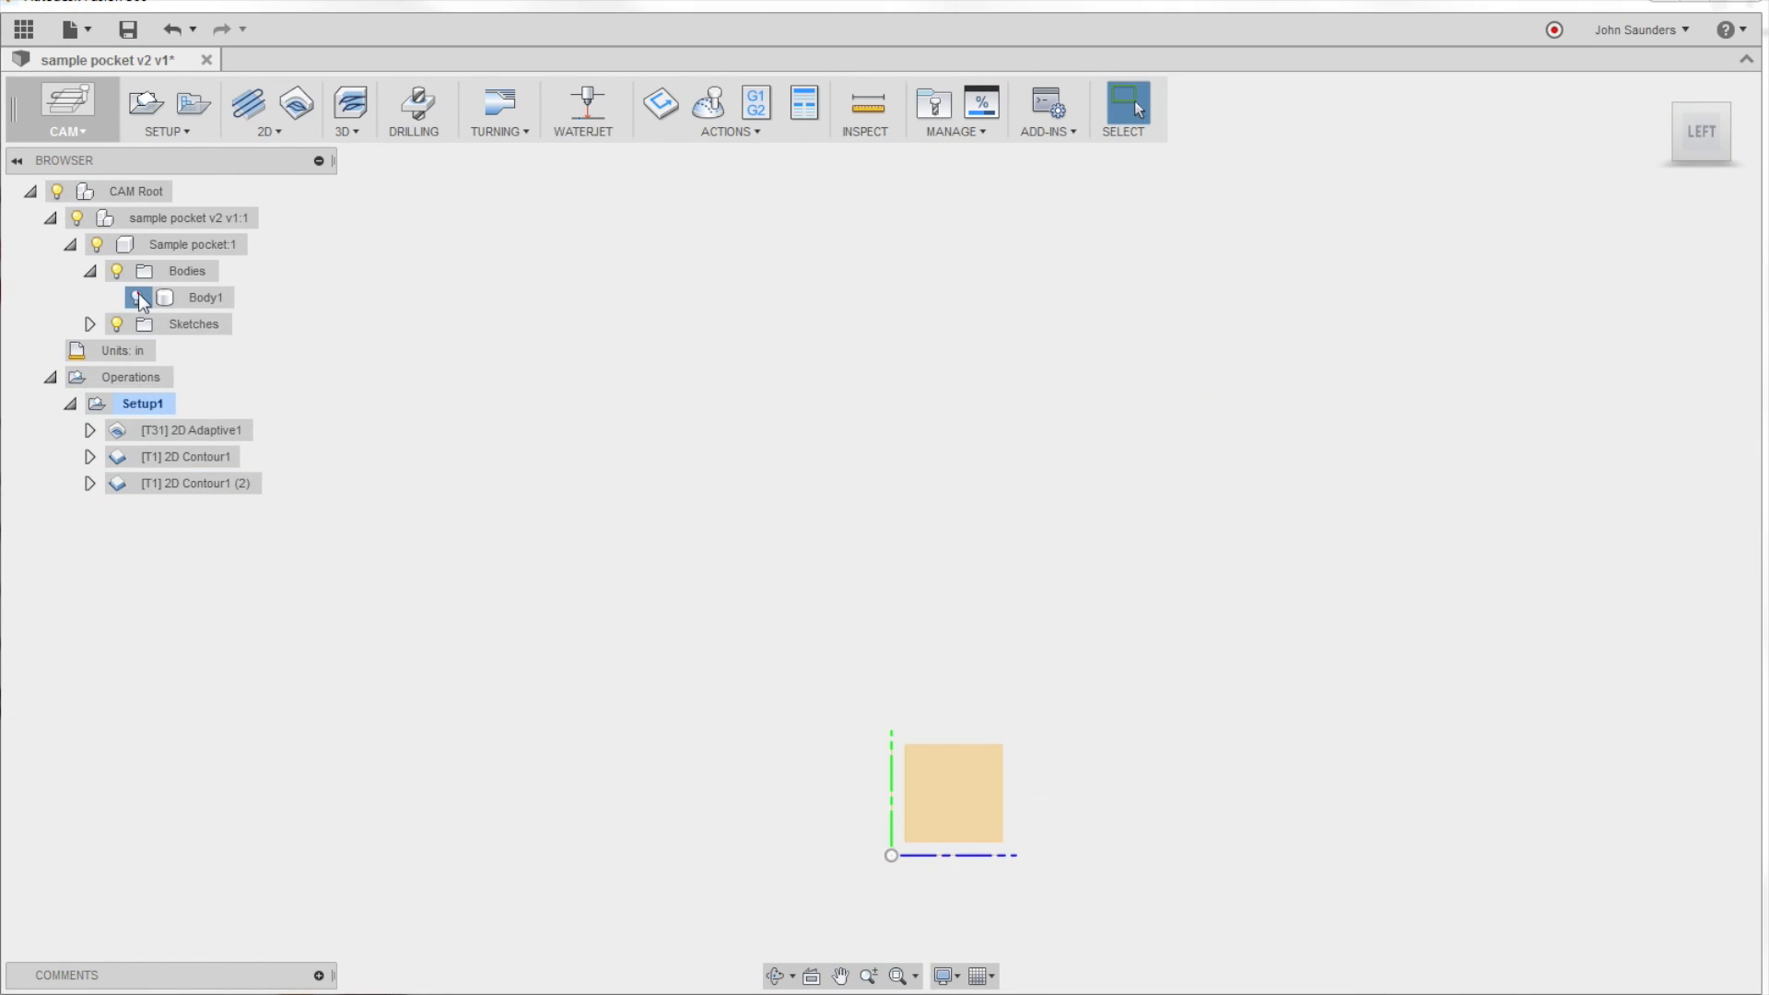
{"action": "left_click", "coordinate": [139, 297]}
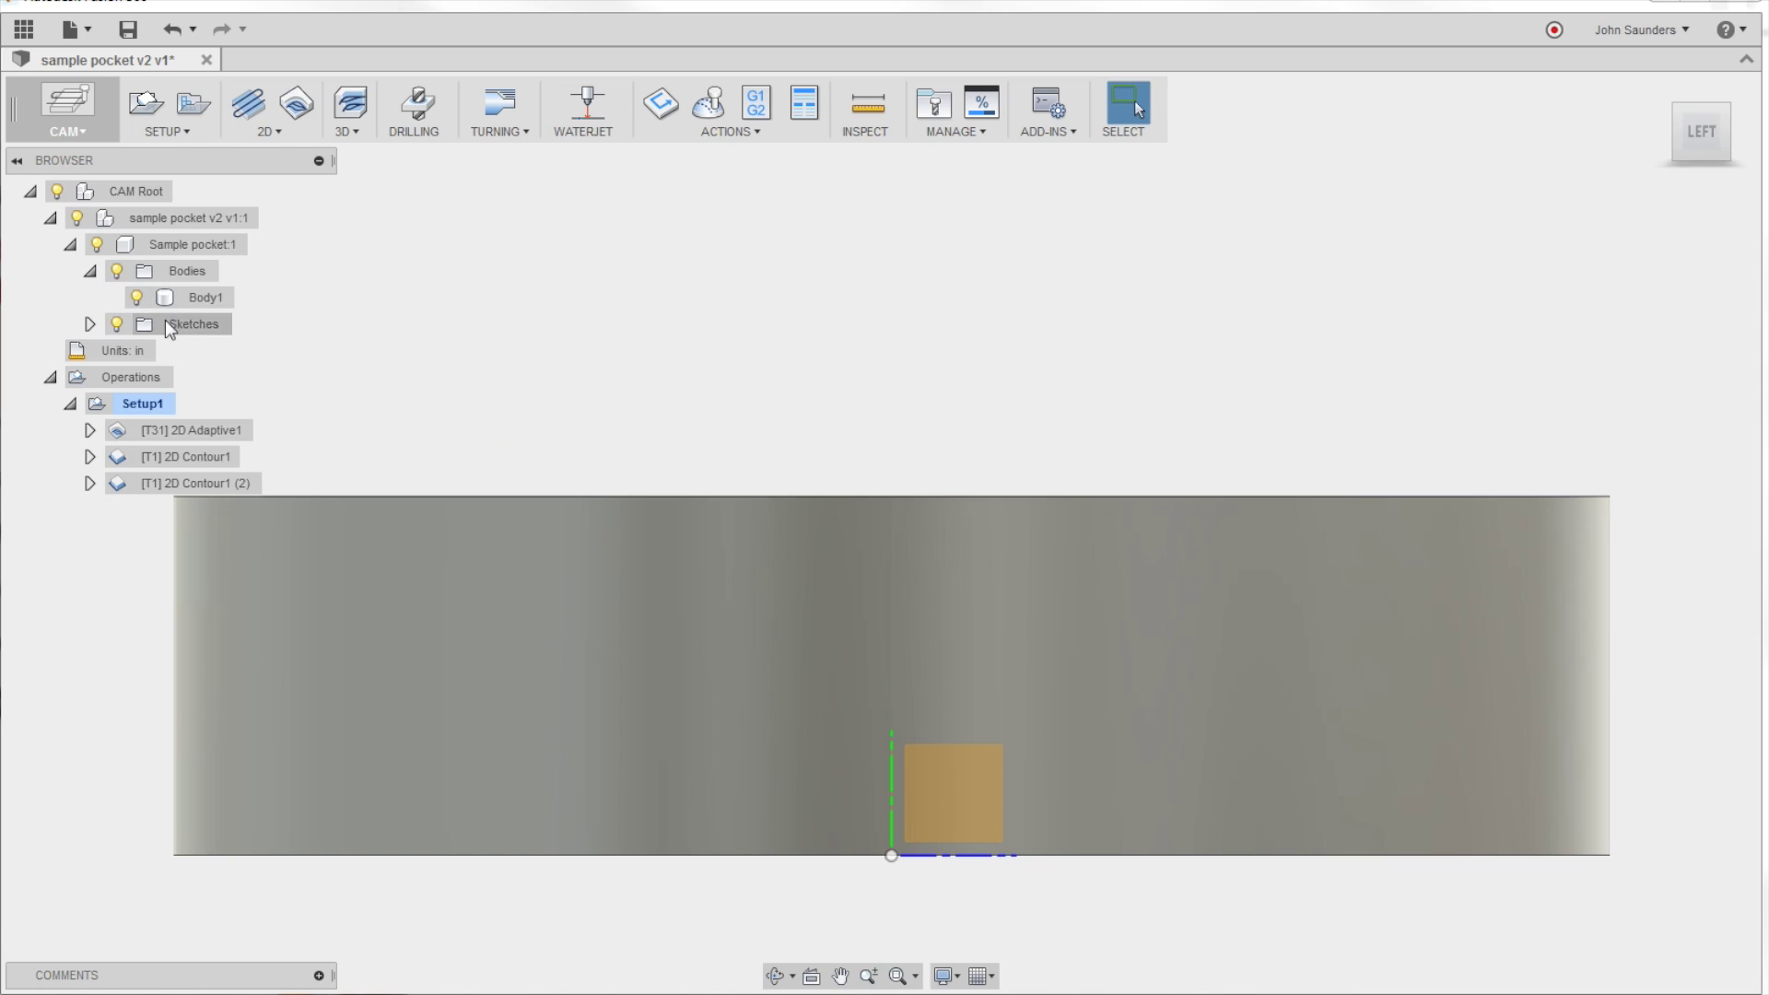
{"action": "left_click", "coordinate": [189, 297]}
{"action": "left_click", "coordinate": [193, 482]}
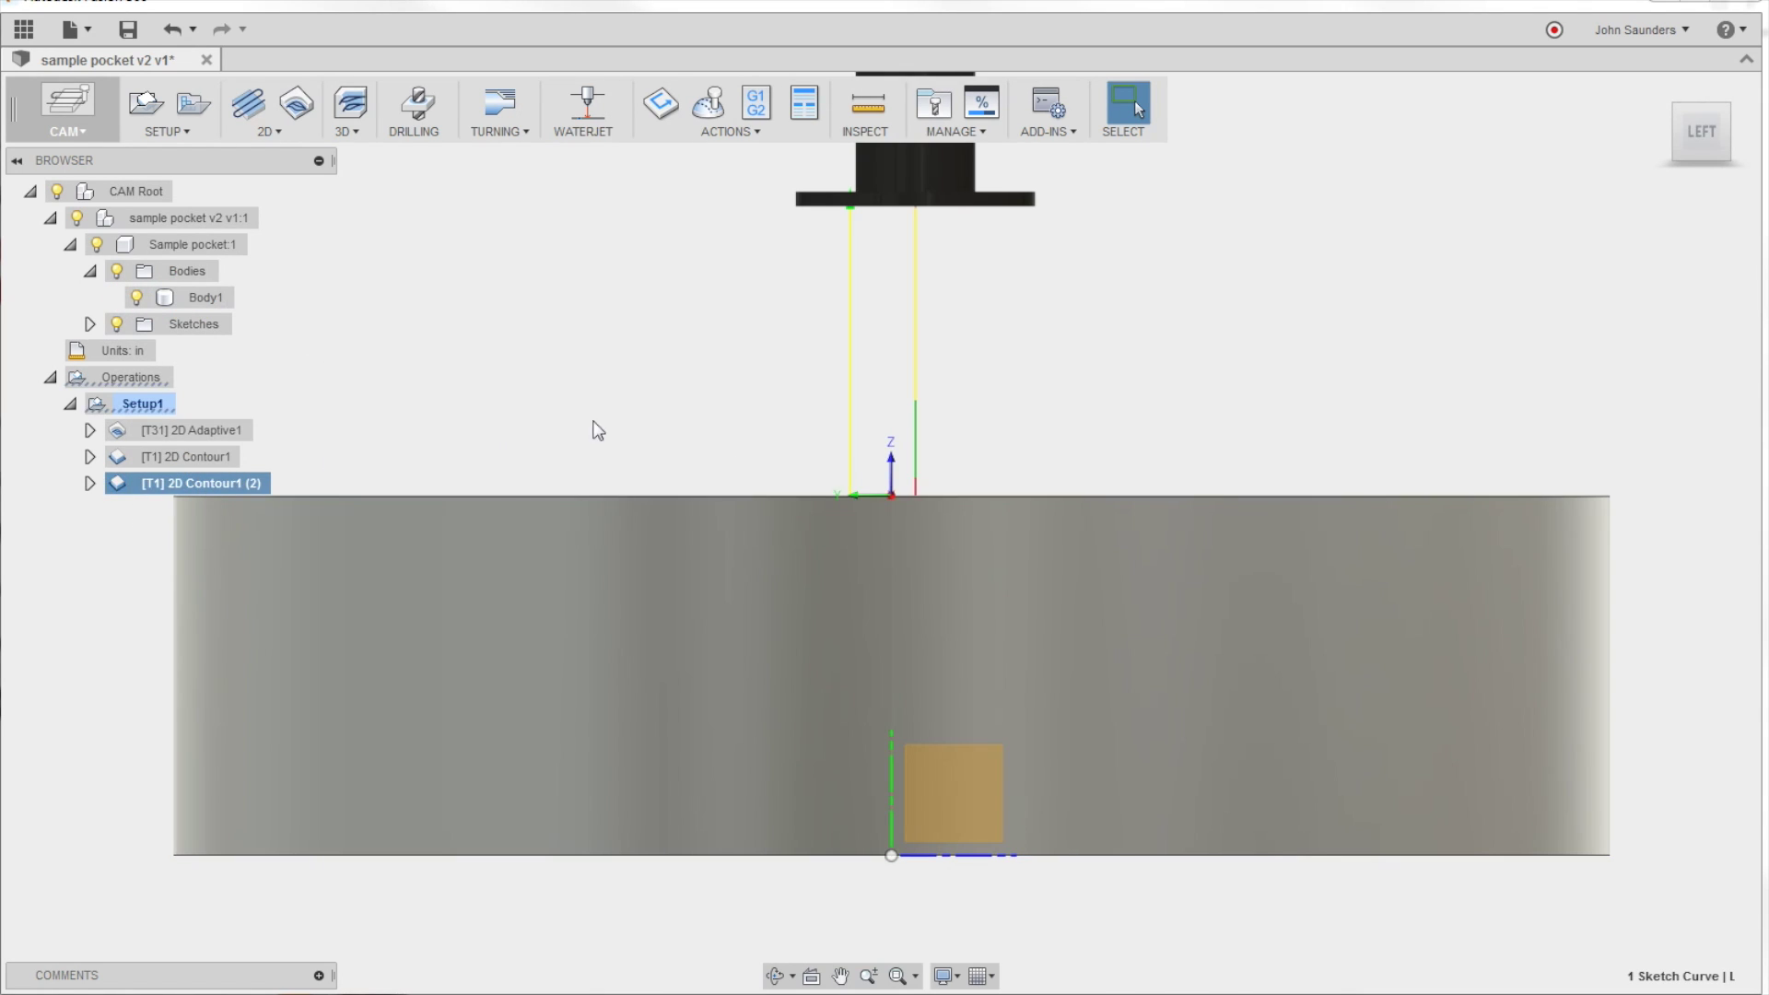
Step: Change the visual style to Wireframe to expose the toolpath inside the pocket
{"action": "left_click", "coordinate": [941, 978]}
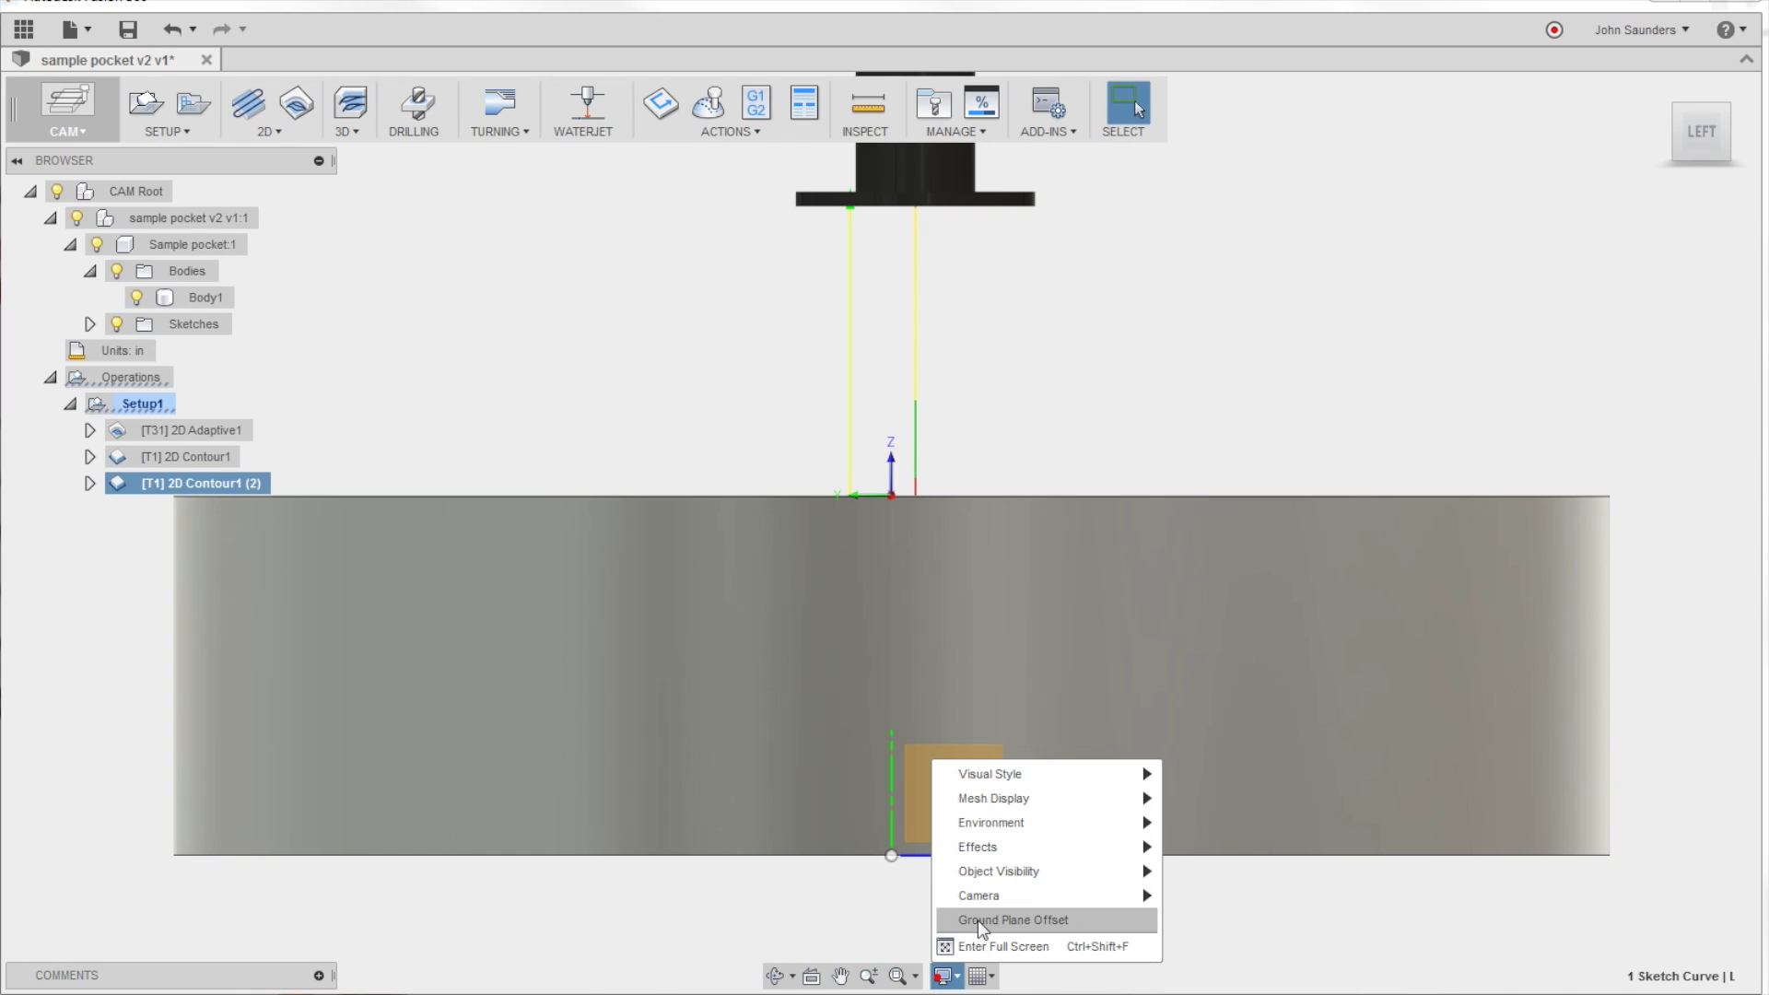
{"action": "mouse_move", "coordinate": [989, 778]}
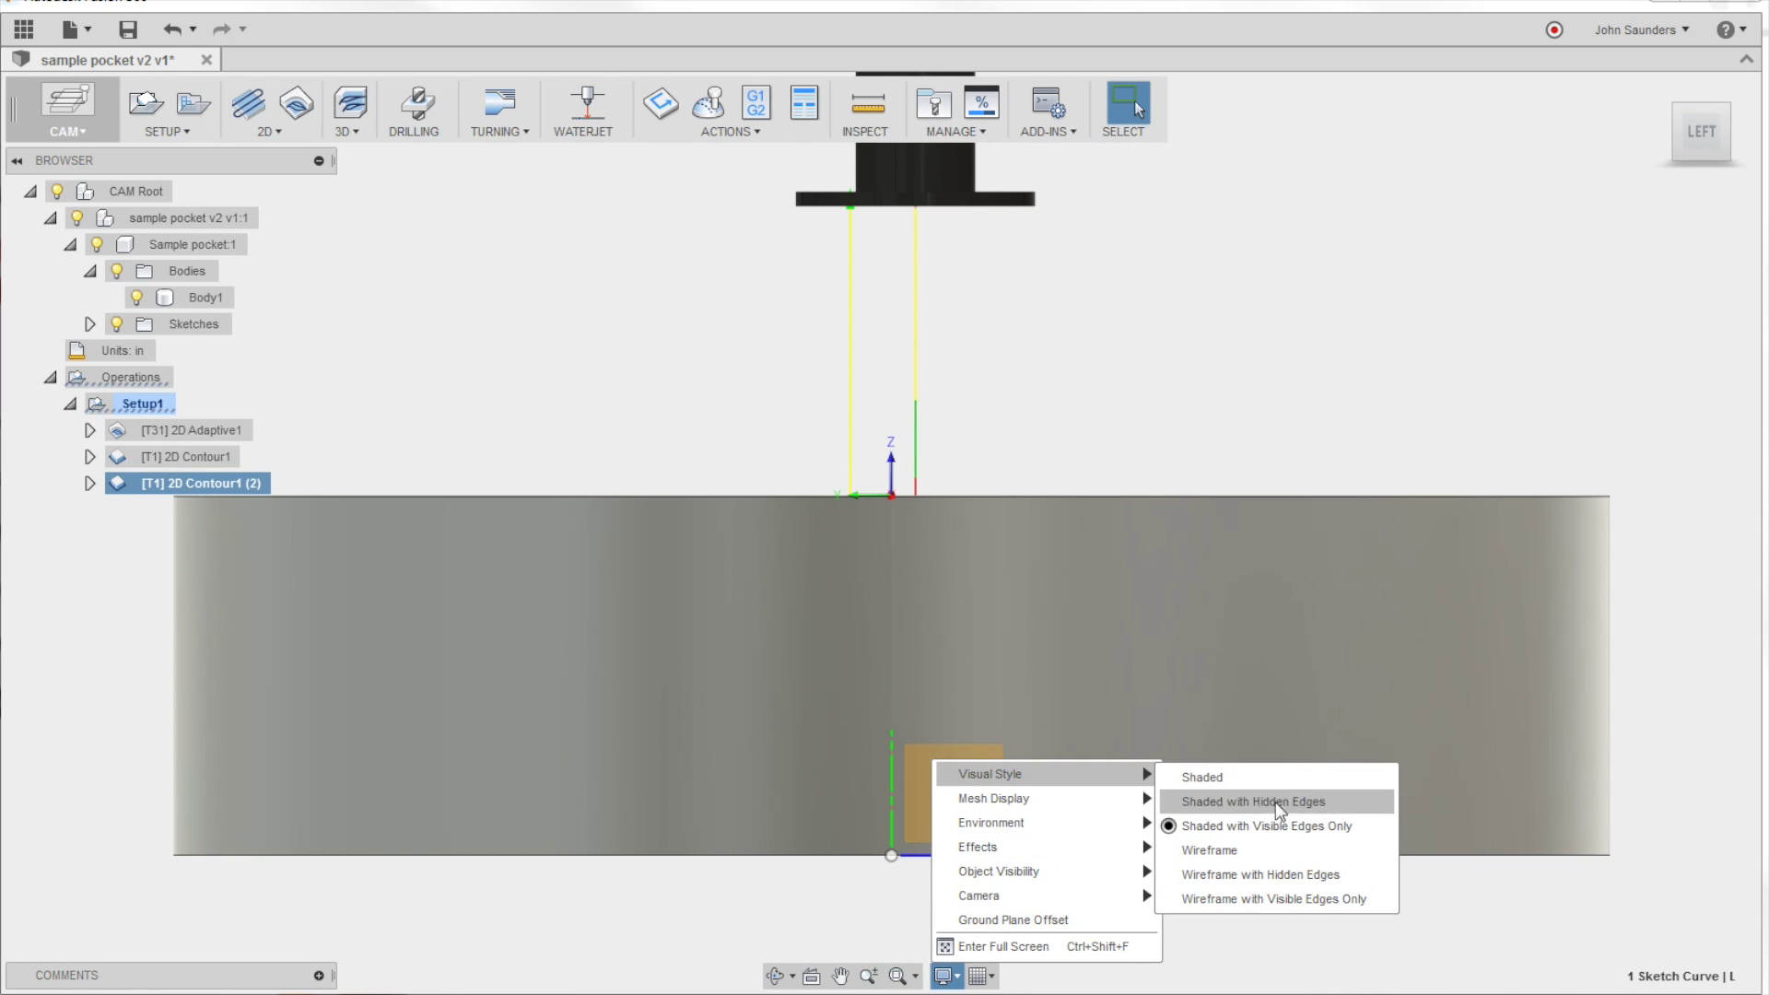
{"action": "left_click", "coordinate": [1253, 850]}
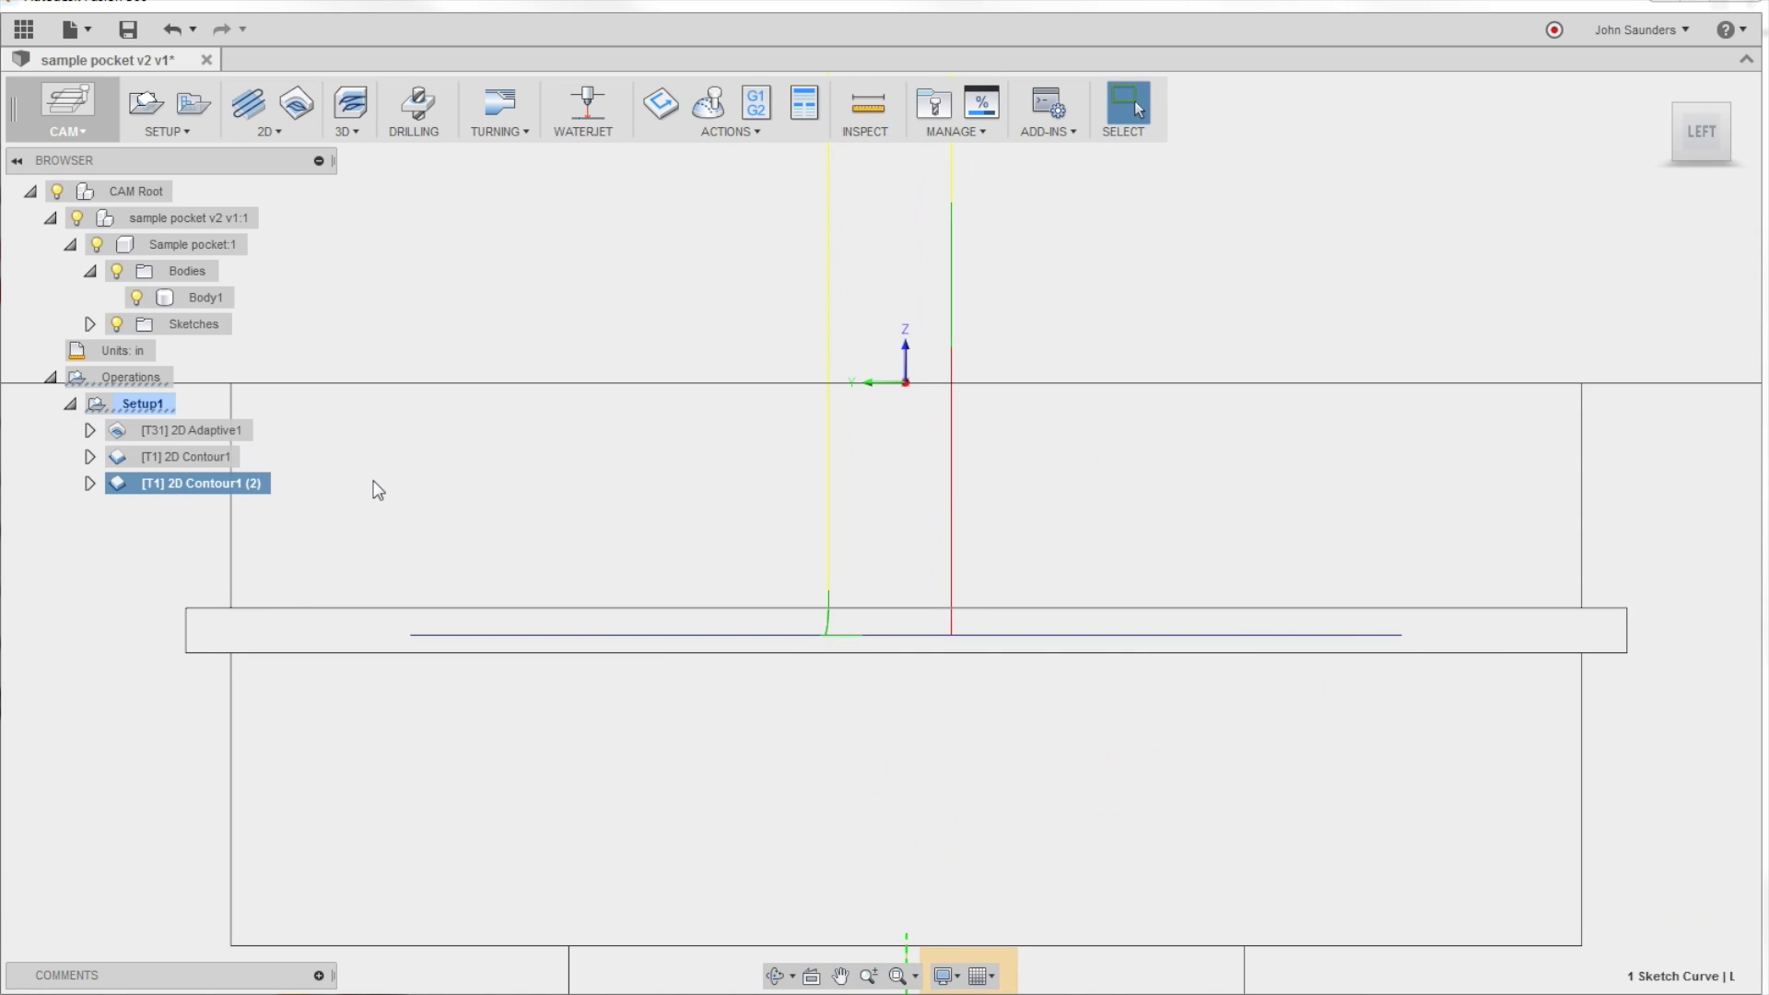
Step: Compare the toolpath heights of 2D Contour1 and its duplicate against the groove edges in the left view
{"action": "left_click", "coordinate": [193, 457]}
{"action": "scroll", "coordinate": [803, 640], "scroll_direction": "up", "scroll_amount": 5}
{"action": "scroll", "coordinate": [803, 640], "scroll_direction": "down", "scroll_amount": 5}
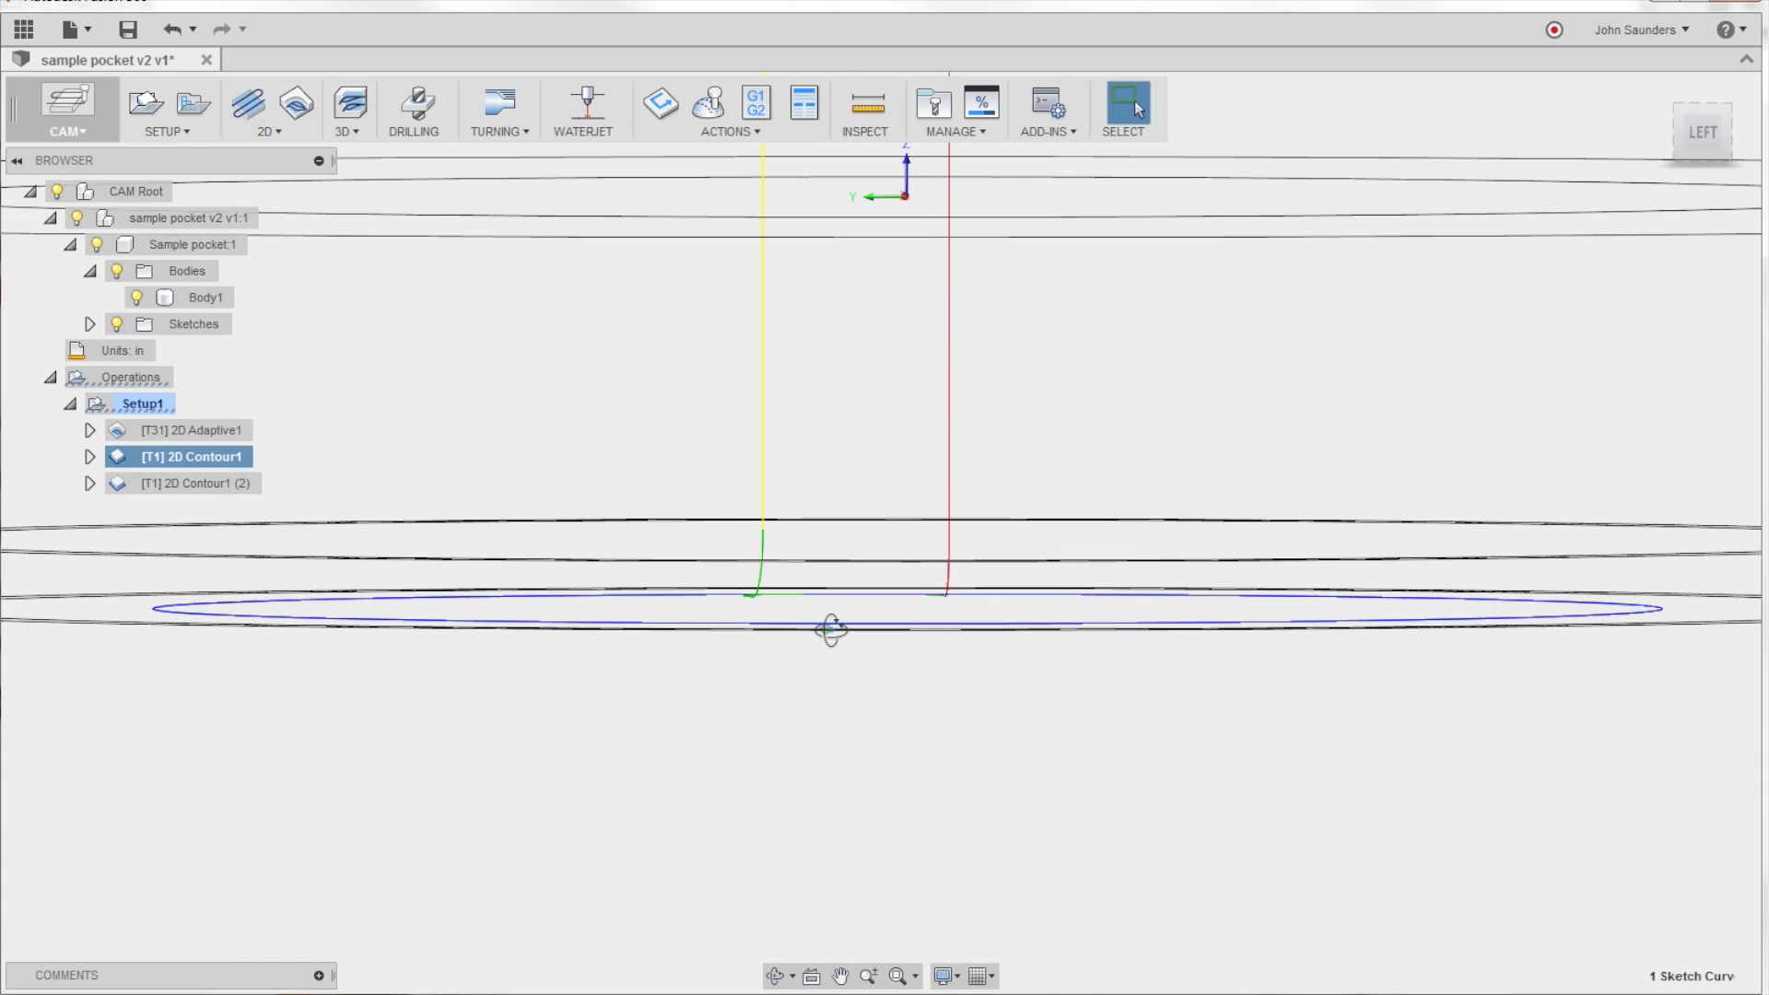
{"action": "left_click", "coordinate": [1701, 133]}
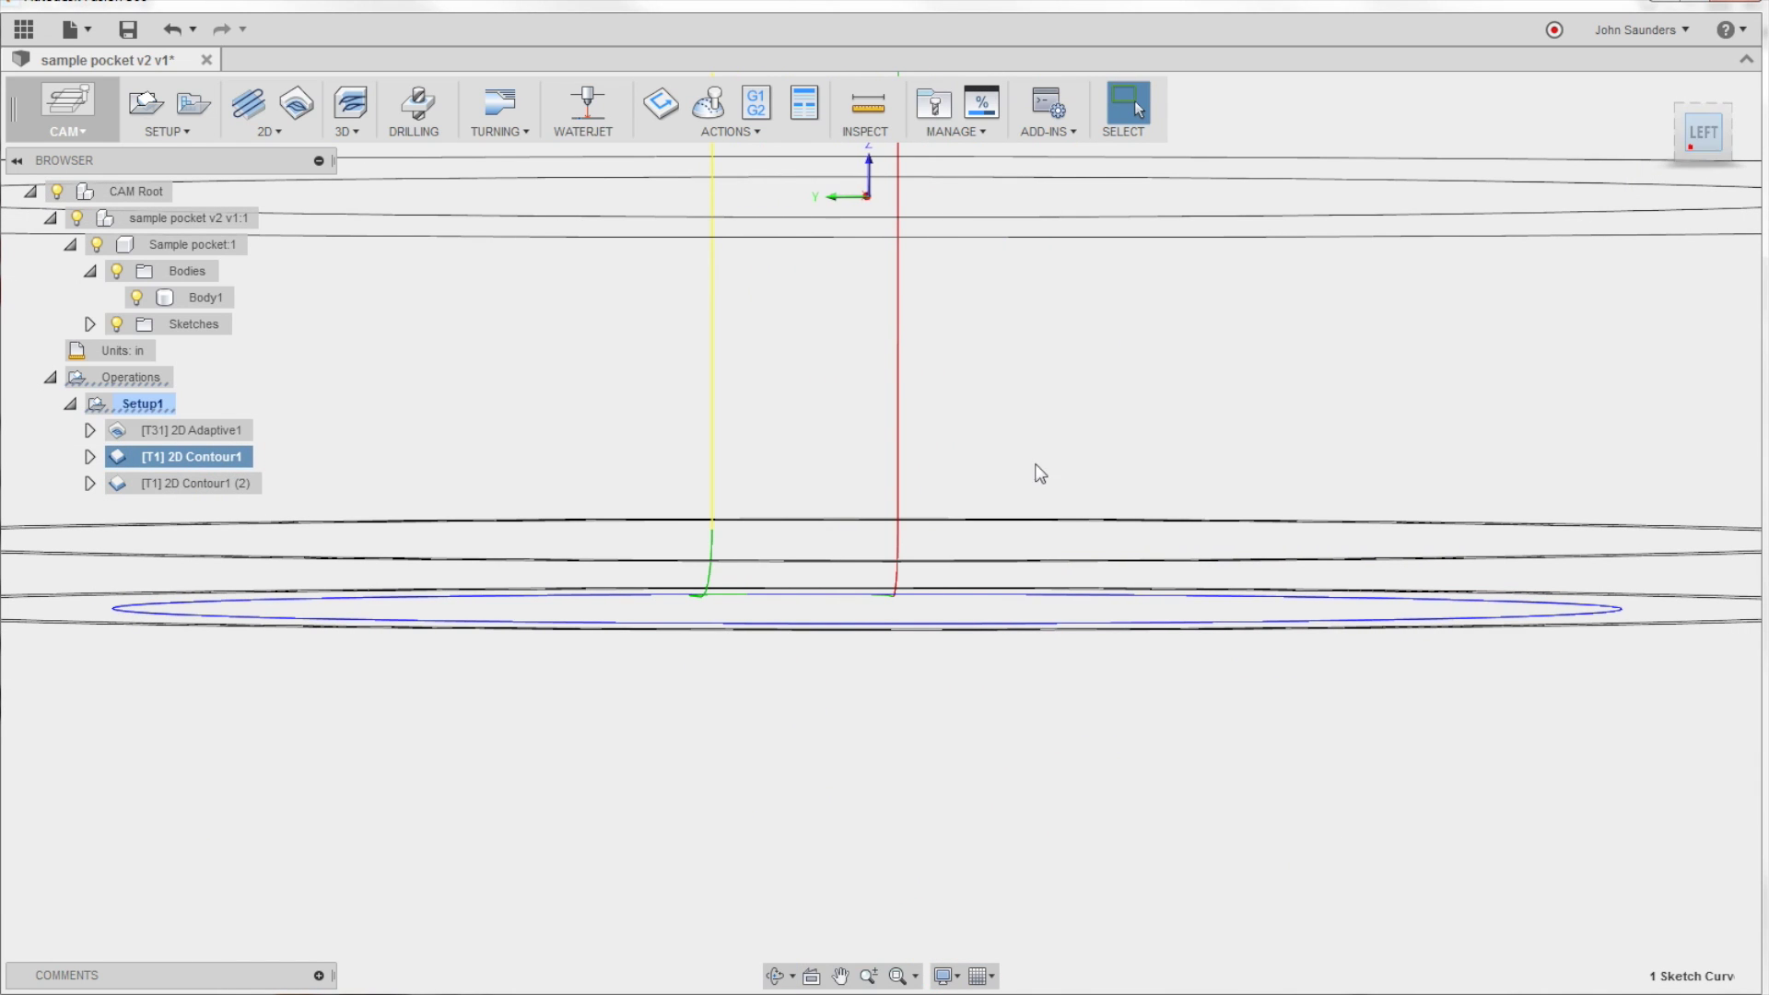
{"action": "left_click", "coordinate": [177, 483]}
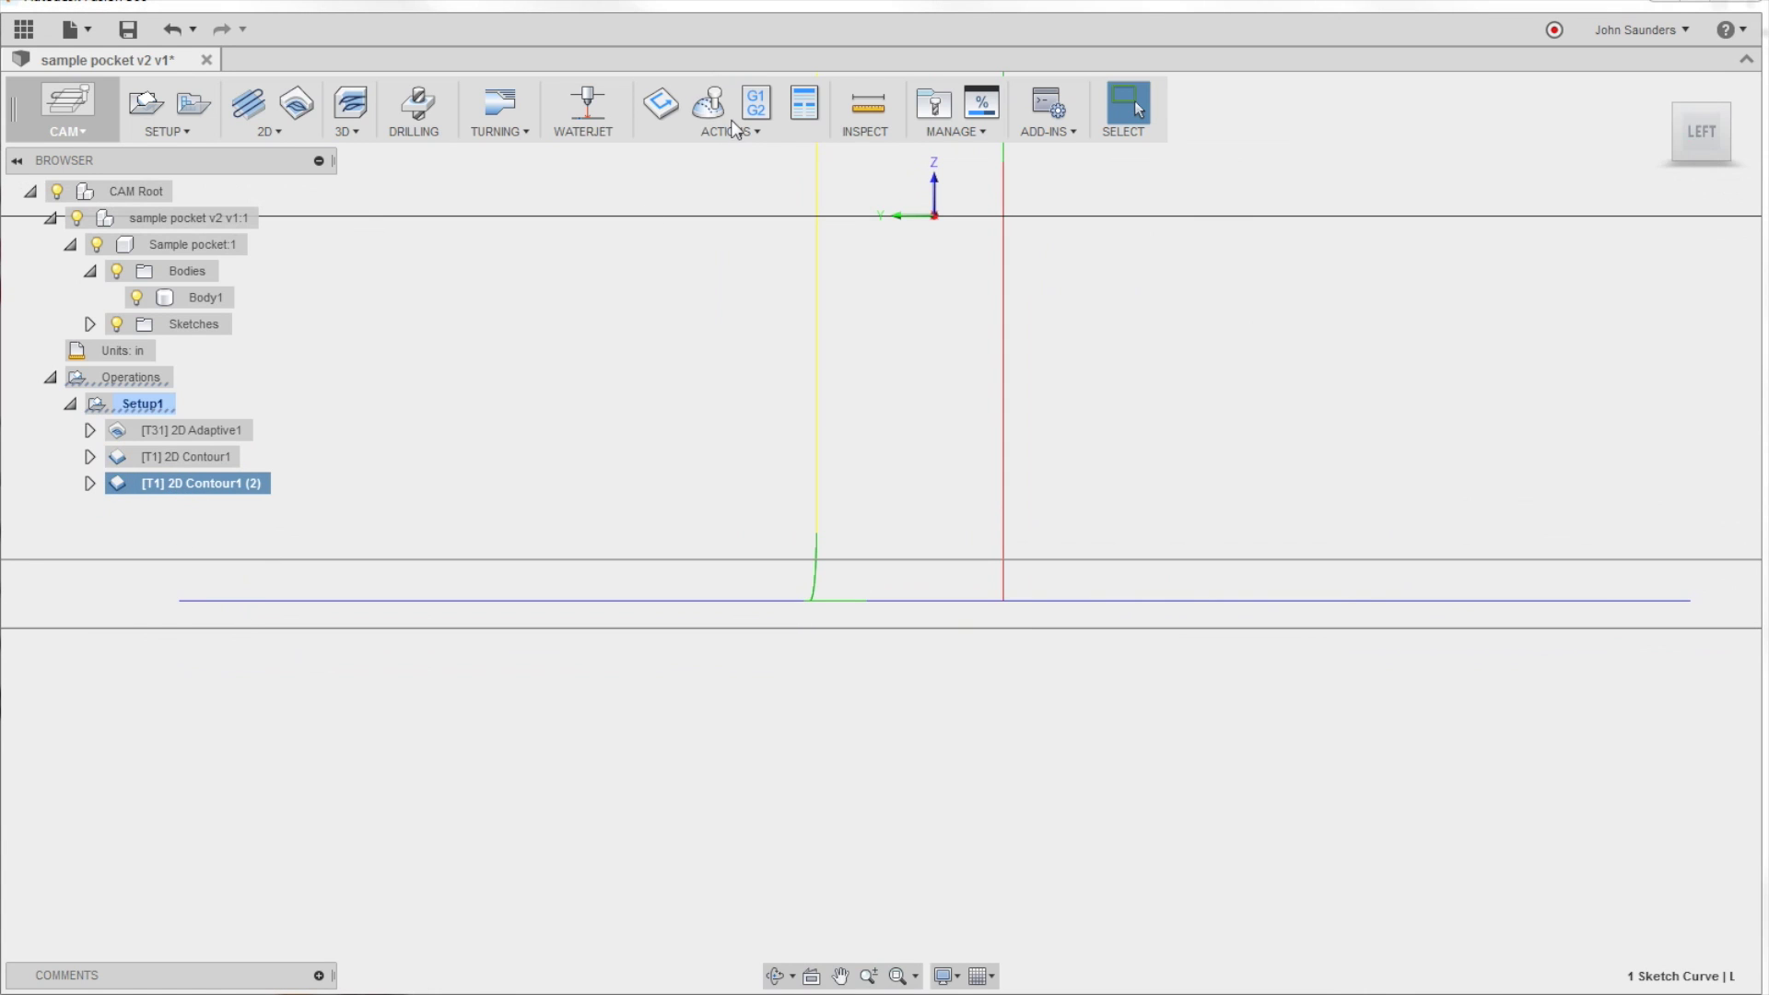
Step: Simulate the duplicated 2D Contour and scrub along its toolpath to check the slot mill's height against the groove edges
{"action": "left_click", "coordinate": [707, 104]}
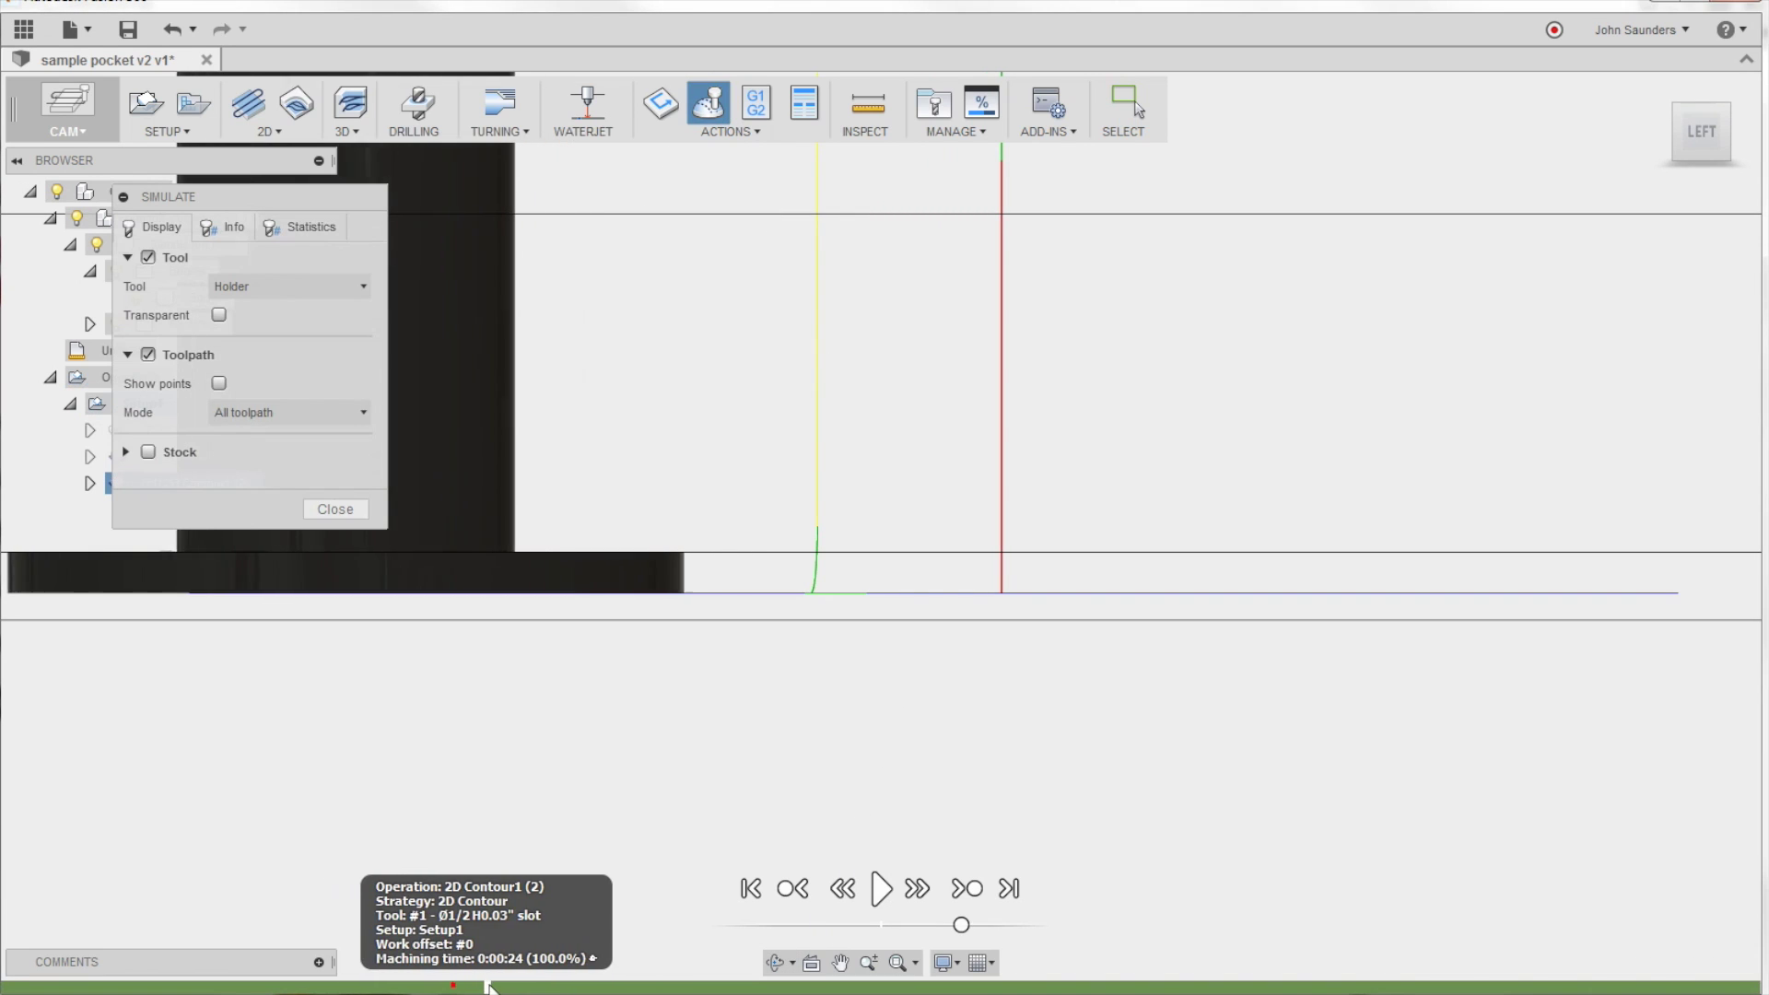
{"action": "left_click_drag", "start_coordinate": [489, 985], "coordinate": [393, 986]}
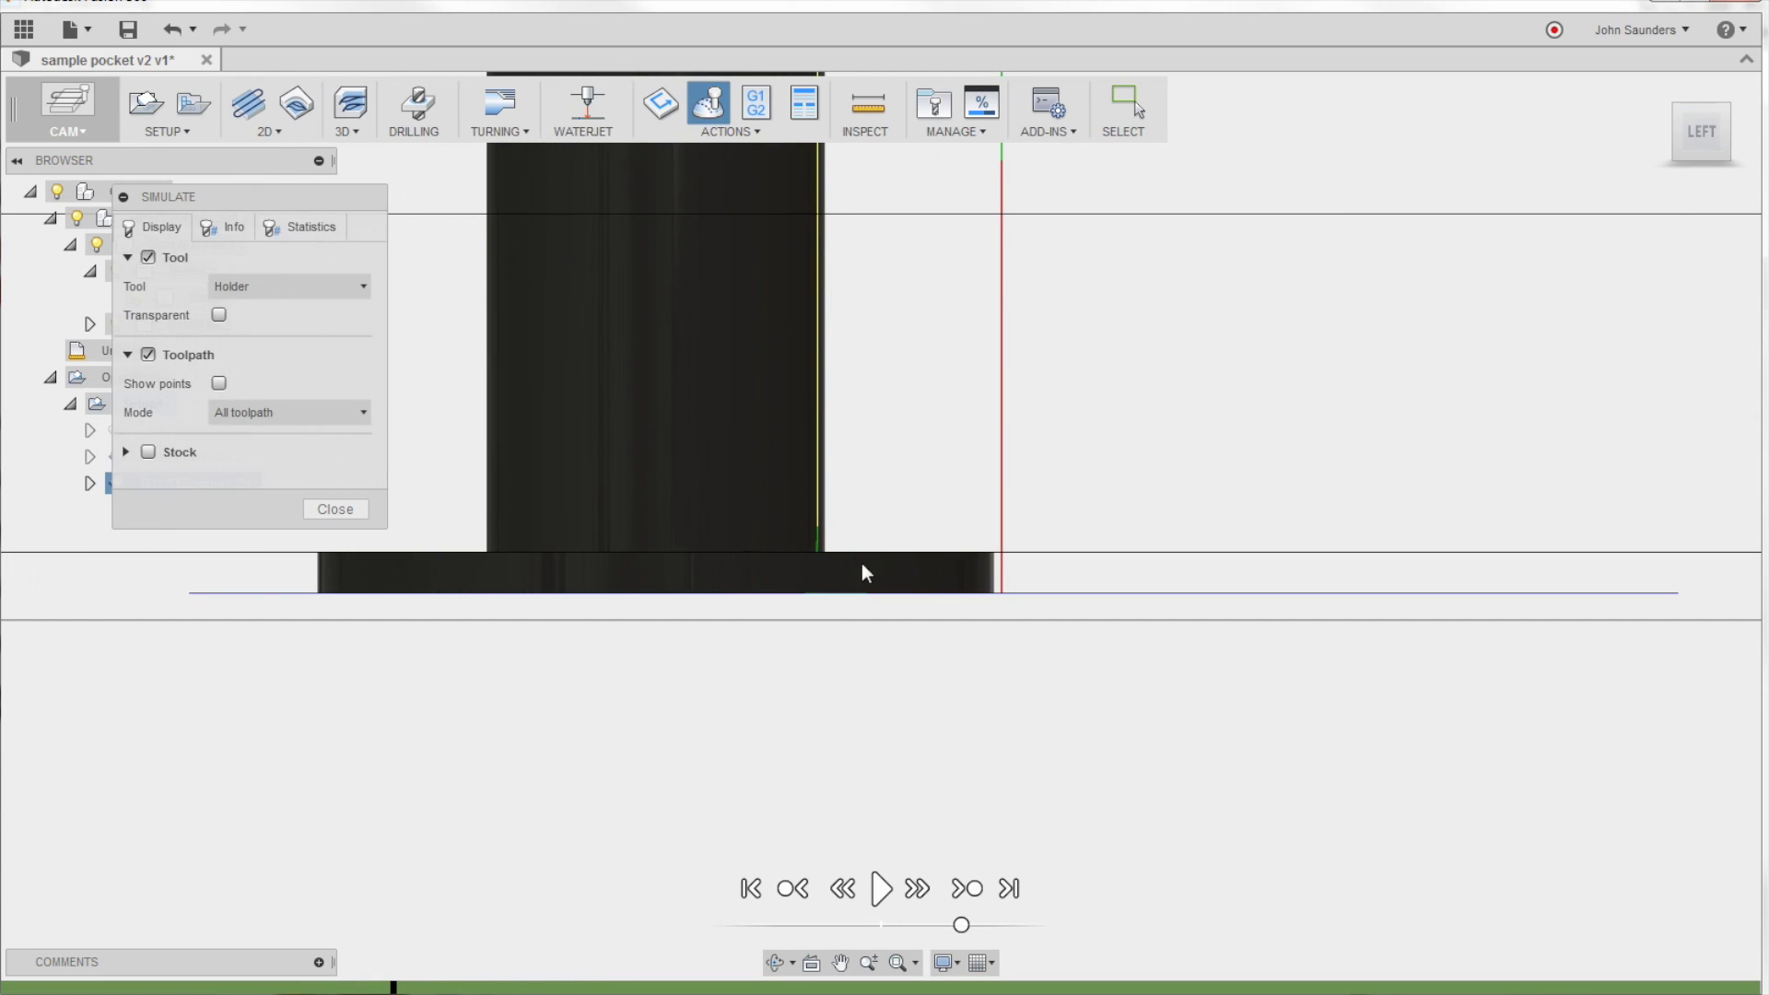
{"action": "left_click", "coordinate": [336, 507]}
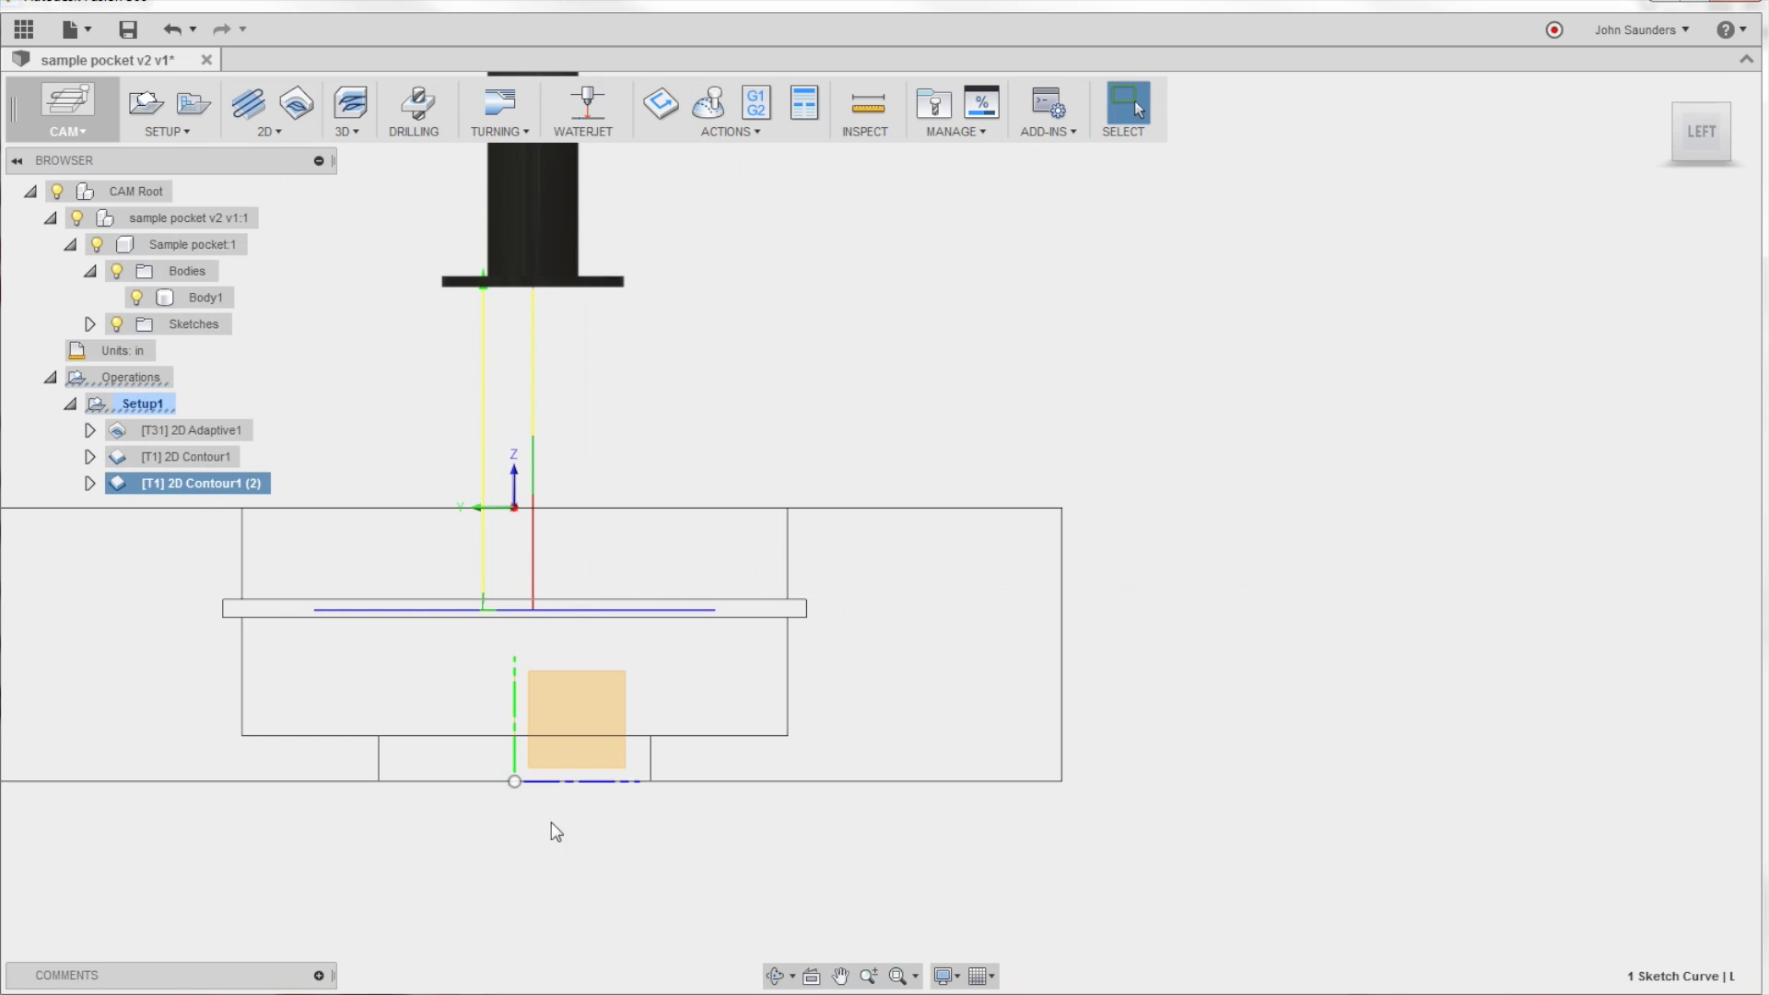
Step: Change the visual style from wireframe back to shaded and orbit to an angled view looking down into the pocket
{"action": "left_click", "coordinate": [945, 976]}
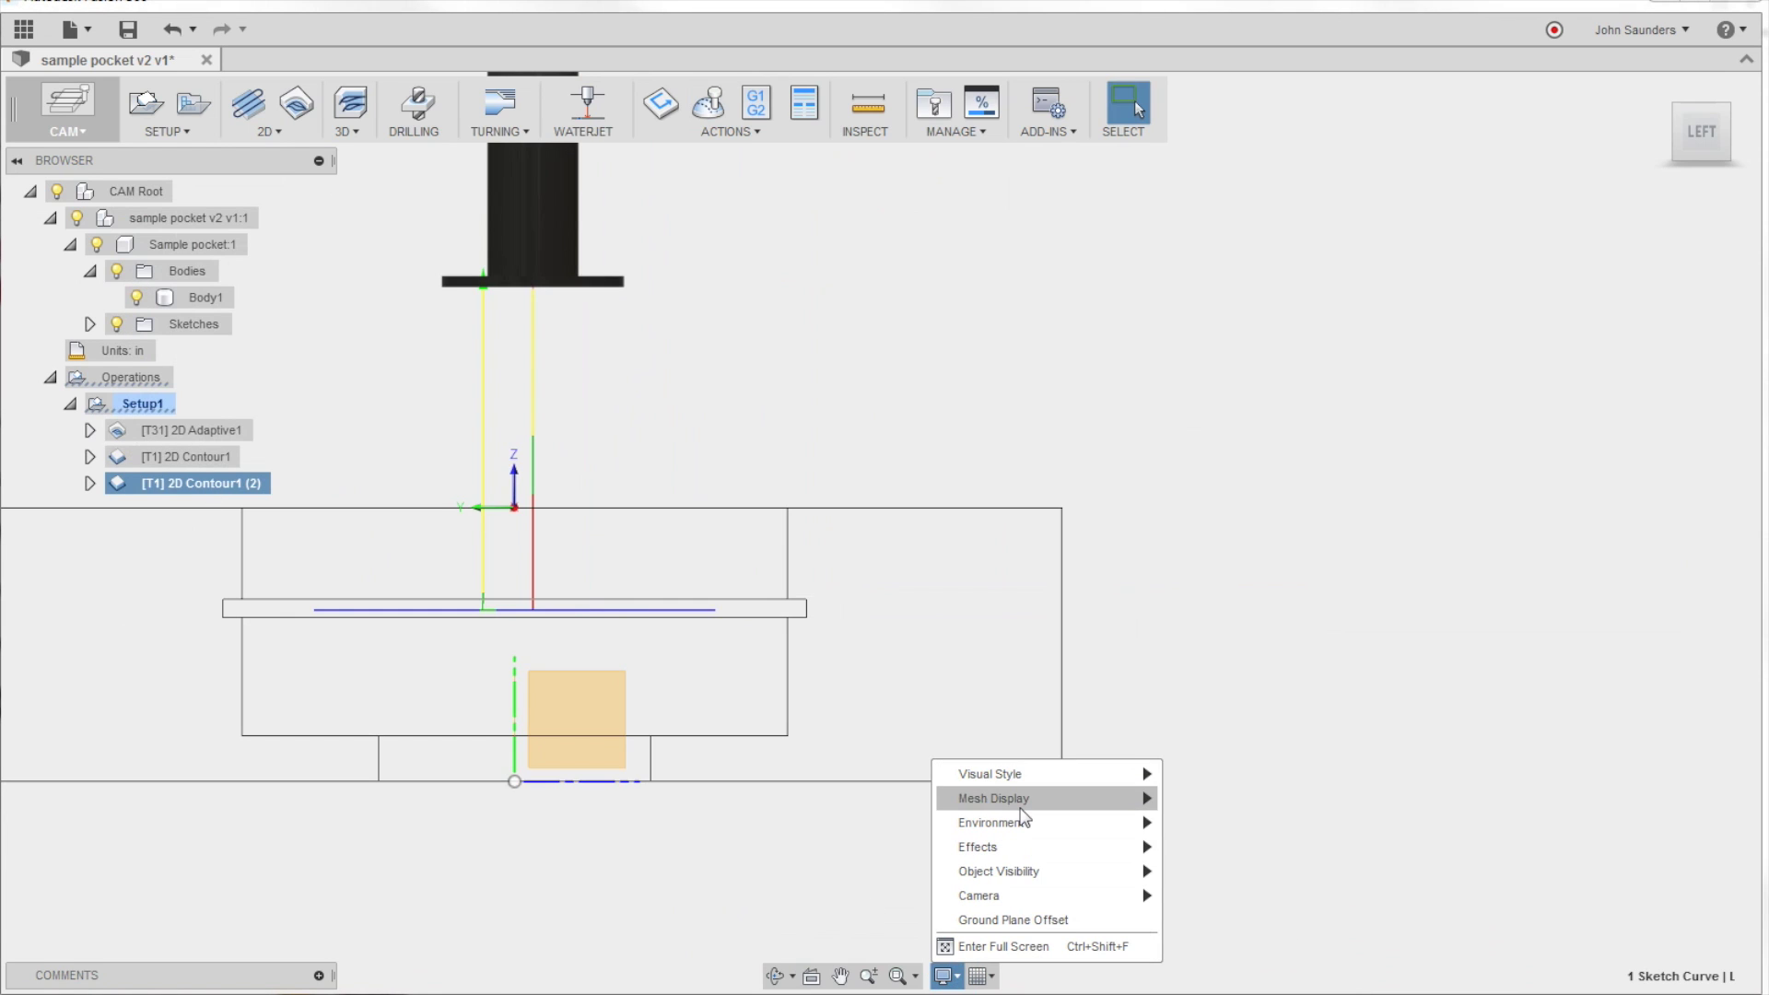
{"action": "left_click", "coordinate": [1204, 775]}
{"action": "middle_click_drag", "start_coordinate": [1248, 341], "coordinate": [1037, 327], "text": "shift"}
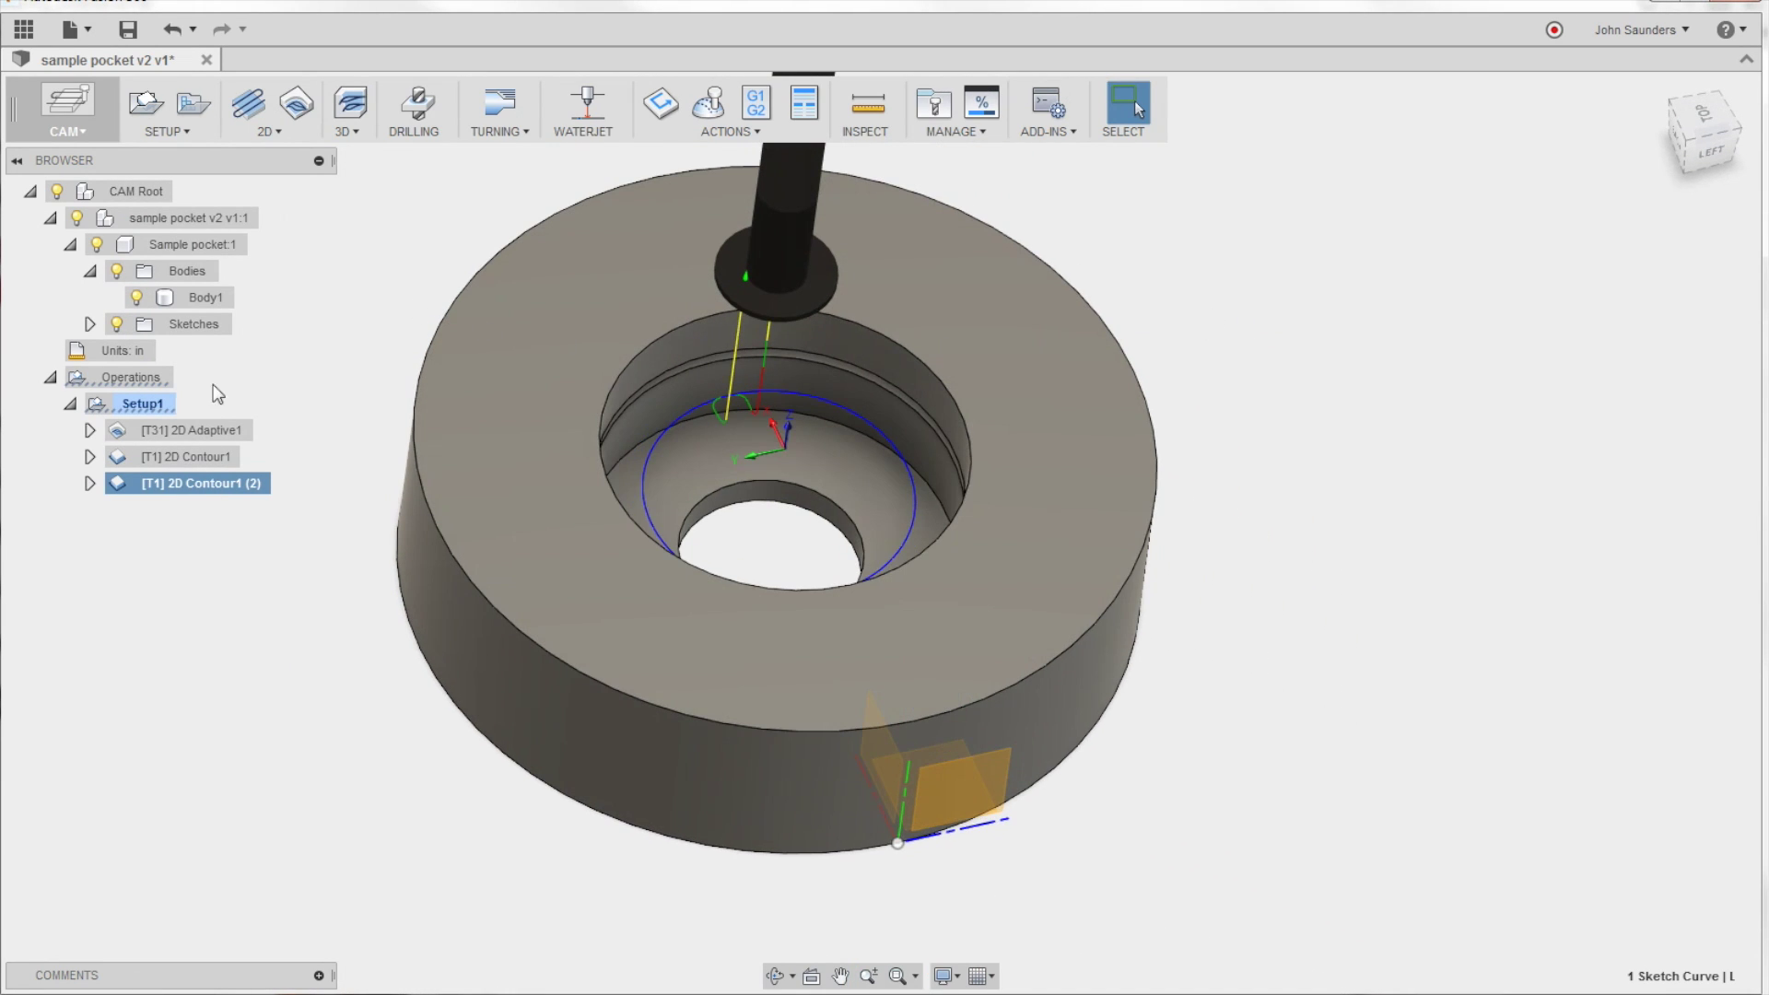
Step: Simulate all of Setup1's operations with stock shown, playing the adaptive roughing at increased speed and slowing down for the contour passes
{"action": "left_click", "coordinate": [152, 403]}
{"action": "left_click", "coordinate": [709, 104]}
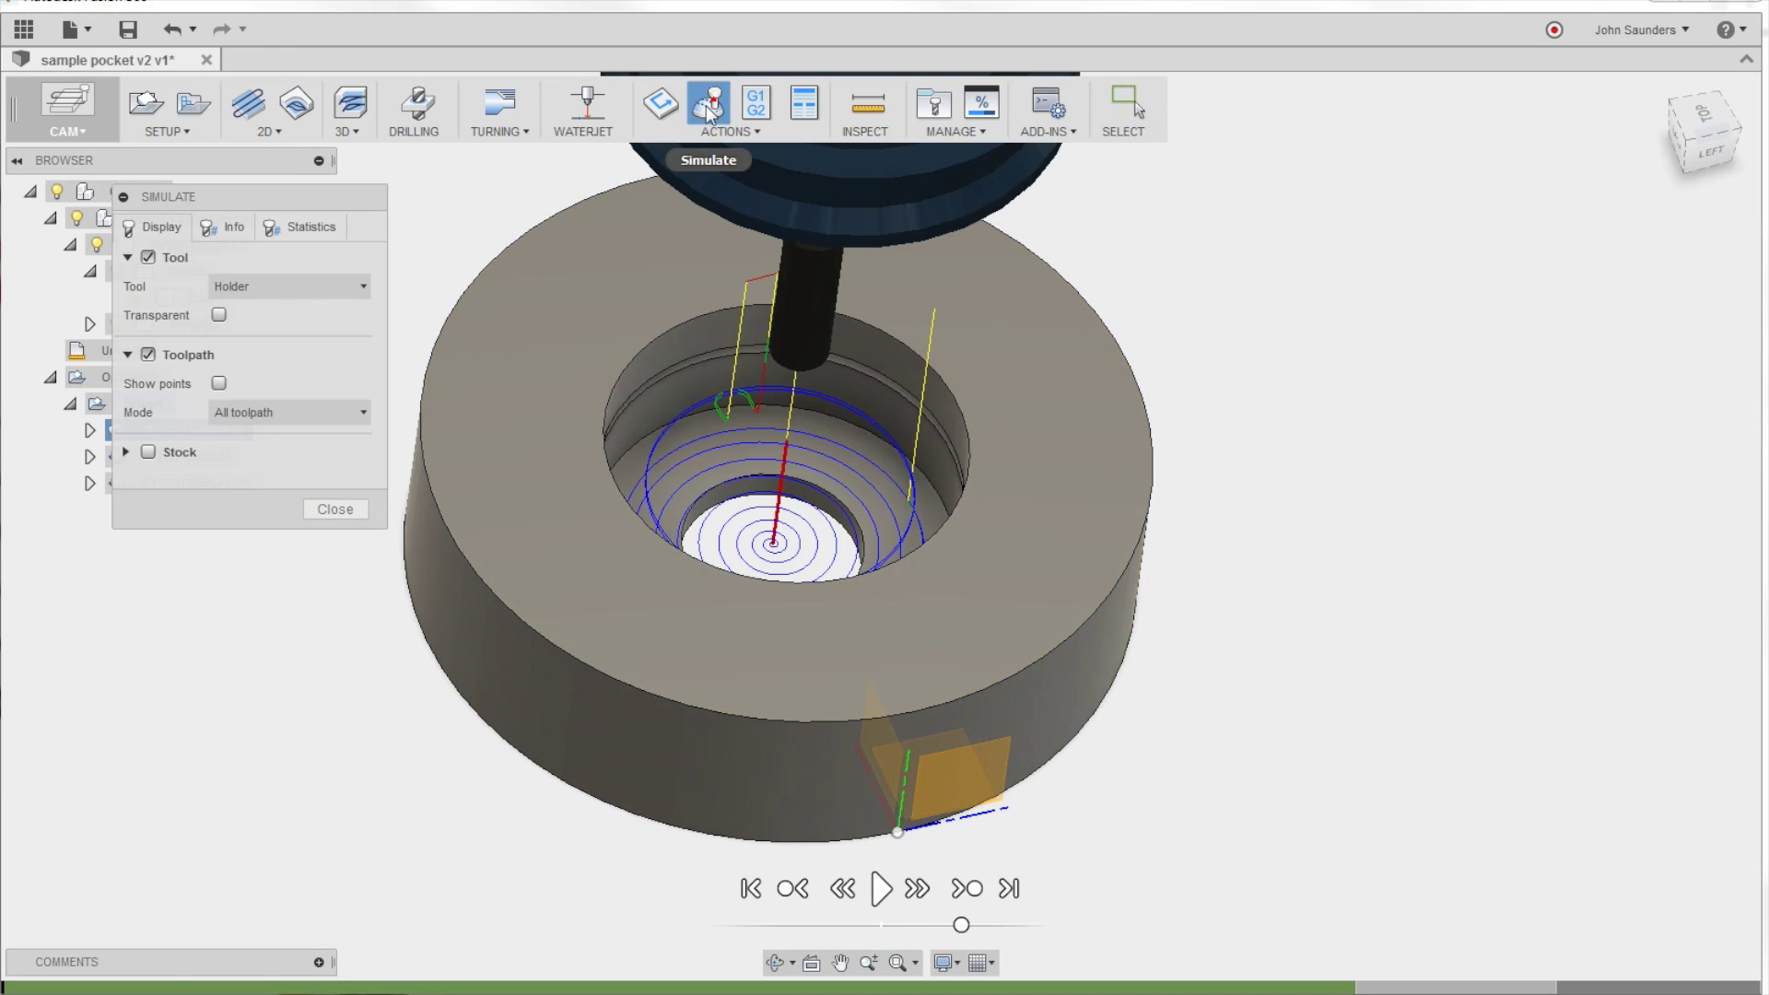
{"action": "left_click", "coordinate": [149, 451]}
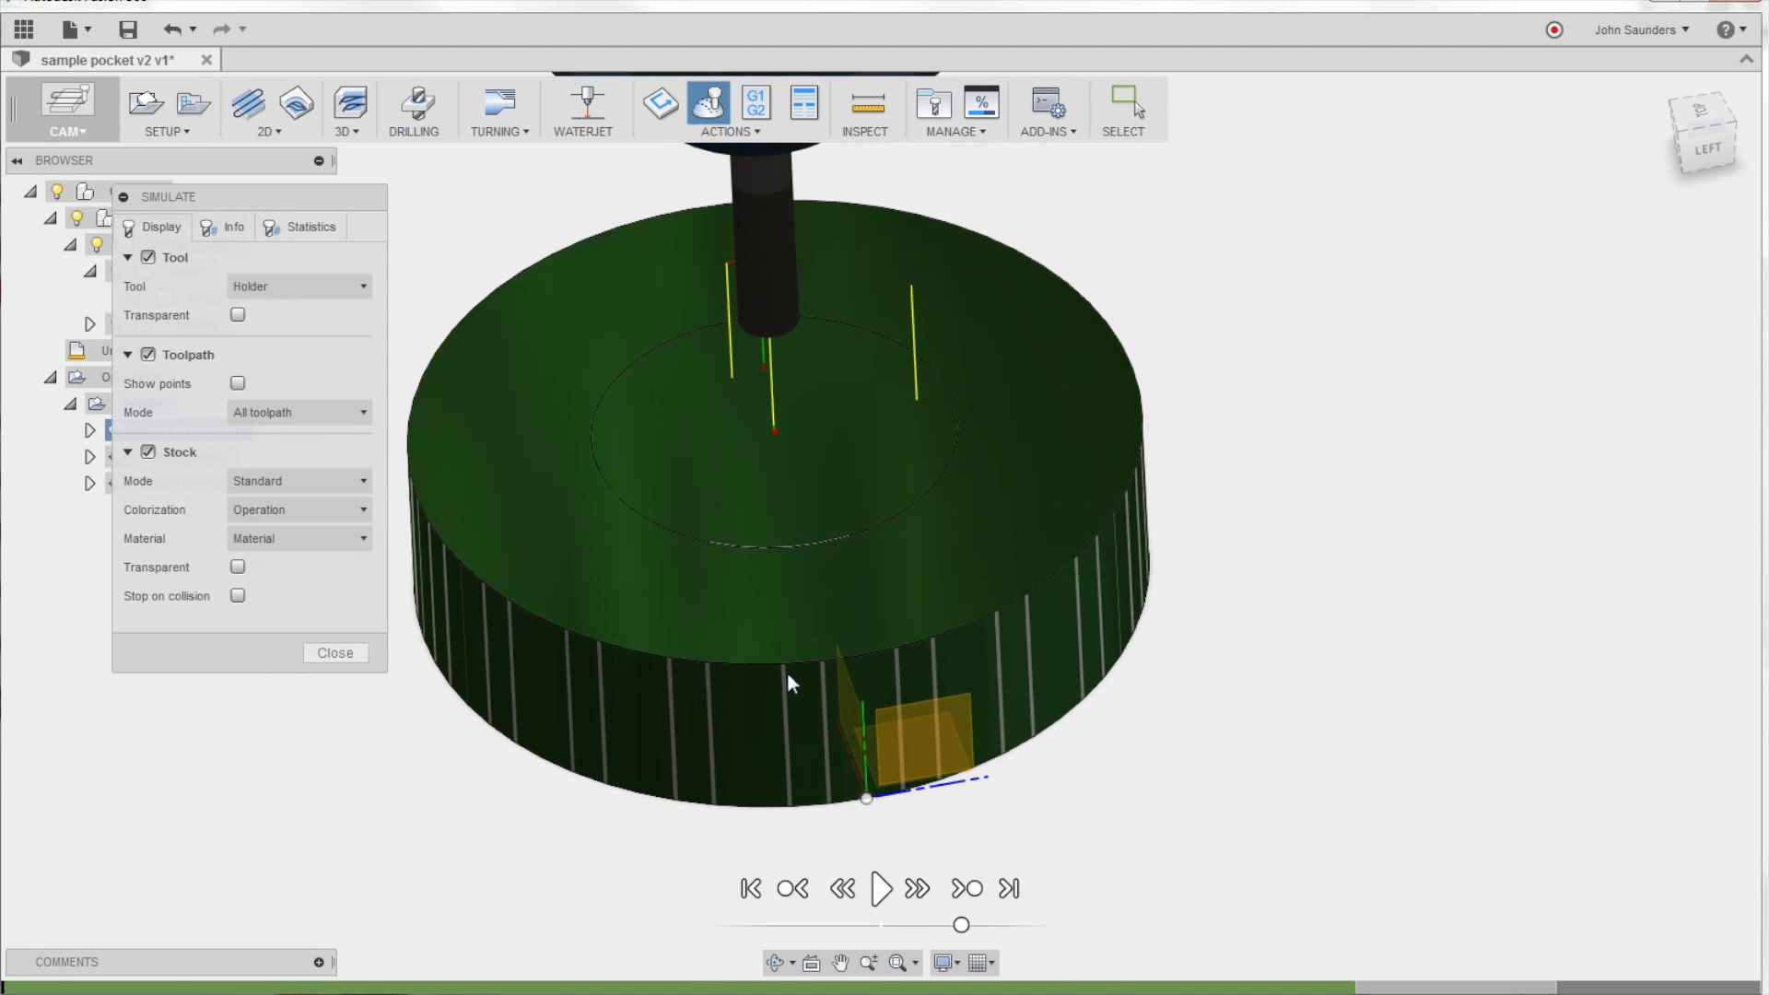
{"action": "left_click", "coordinate": [880, 888]}
{"action": "left_click_drag", "start_coordinate": [966, 922], "coordinate": [1043, 930]}
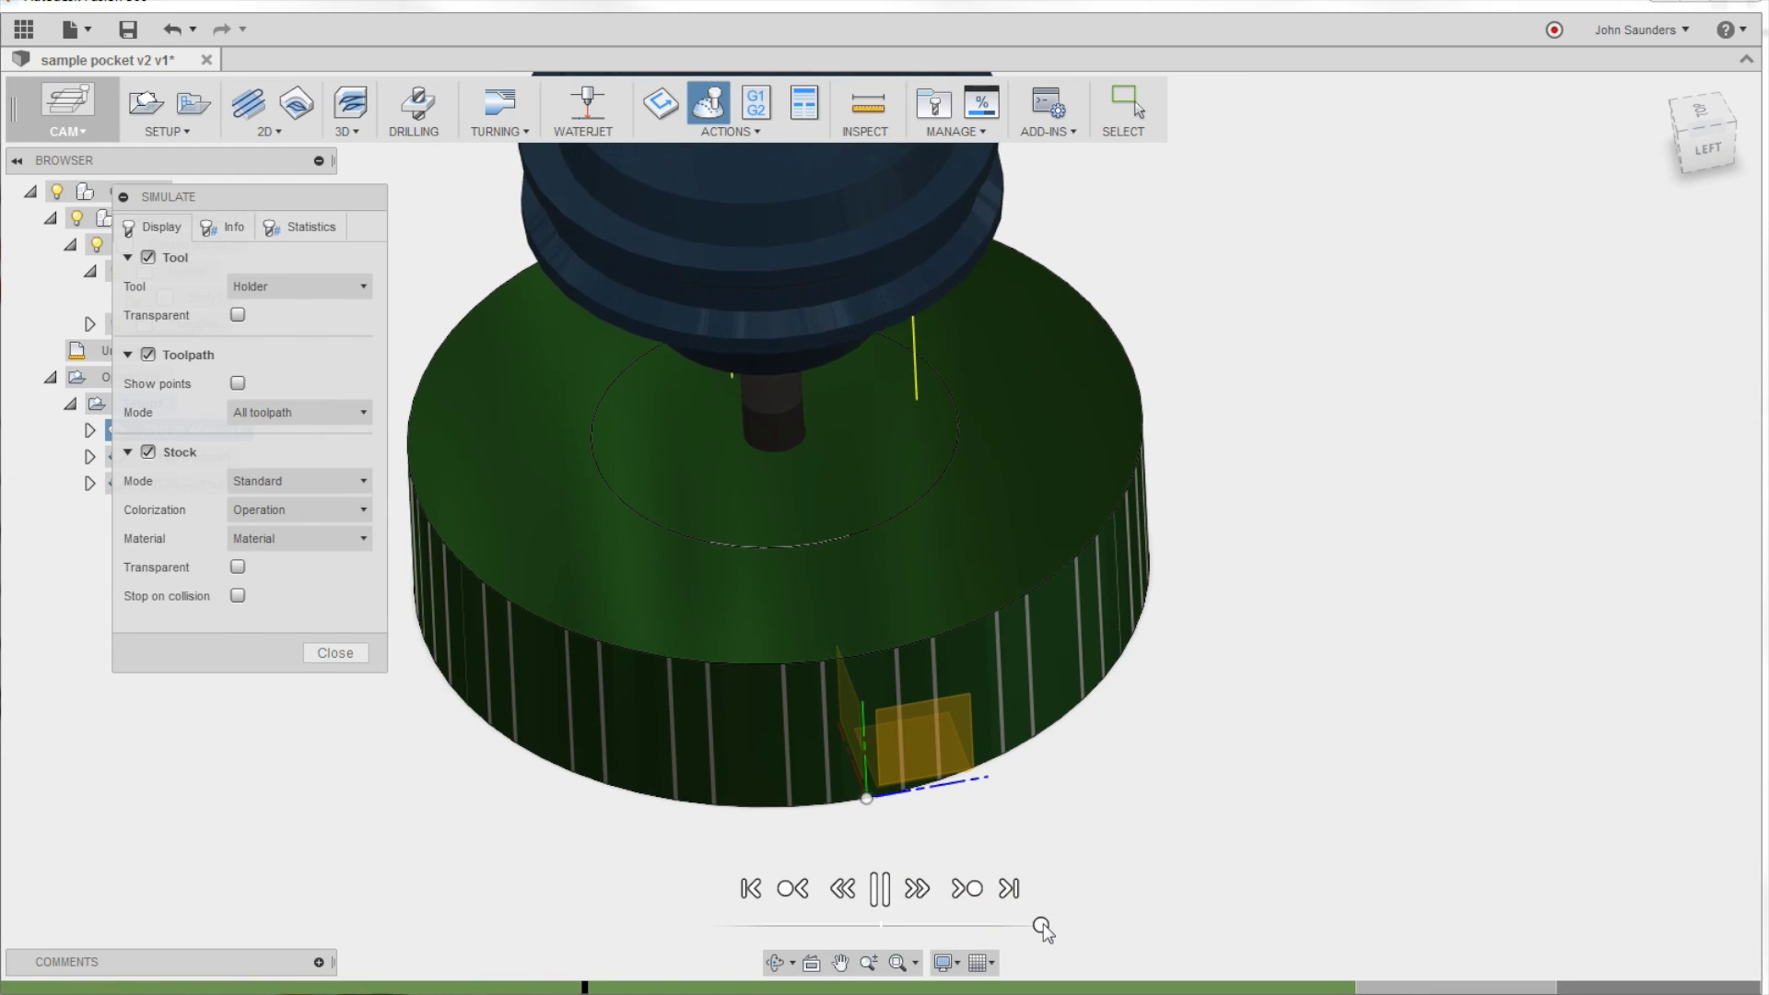
{"action": "left_click_drag", "start_coordinate": [1036, 927], "coordinate": [1004, 925]}
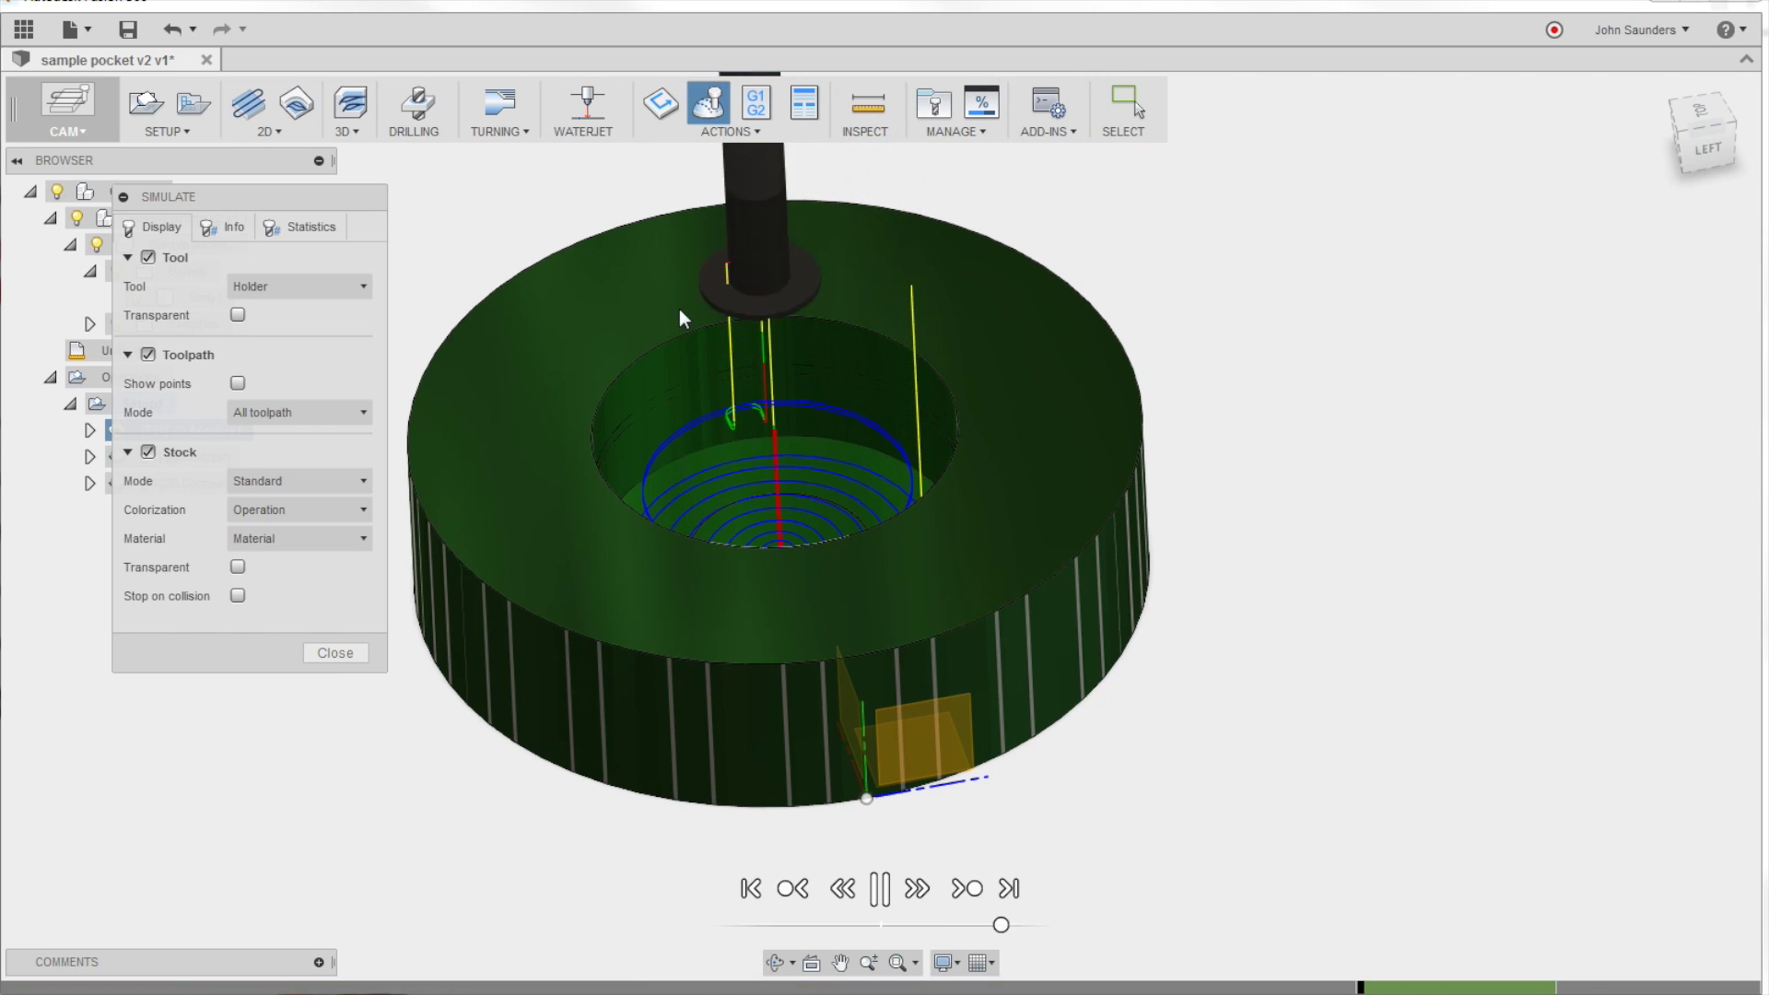
Step: Examine up close how the slot mill cuts the groove in the simulated stock during both 2D Contour passes
{"action": "middle_click_drag", "start_coordinate": [678, 308], "coordinate": [704, 274], "text": "shift"}
{"action": "scroll", "coordinate": [744, 341], "scroll_direction": "up", "scroll_amount": 3}
{"action": "middle_click_drag", "start_coordinate": [788, 417], "coordinate": [958, 418]}
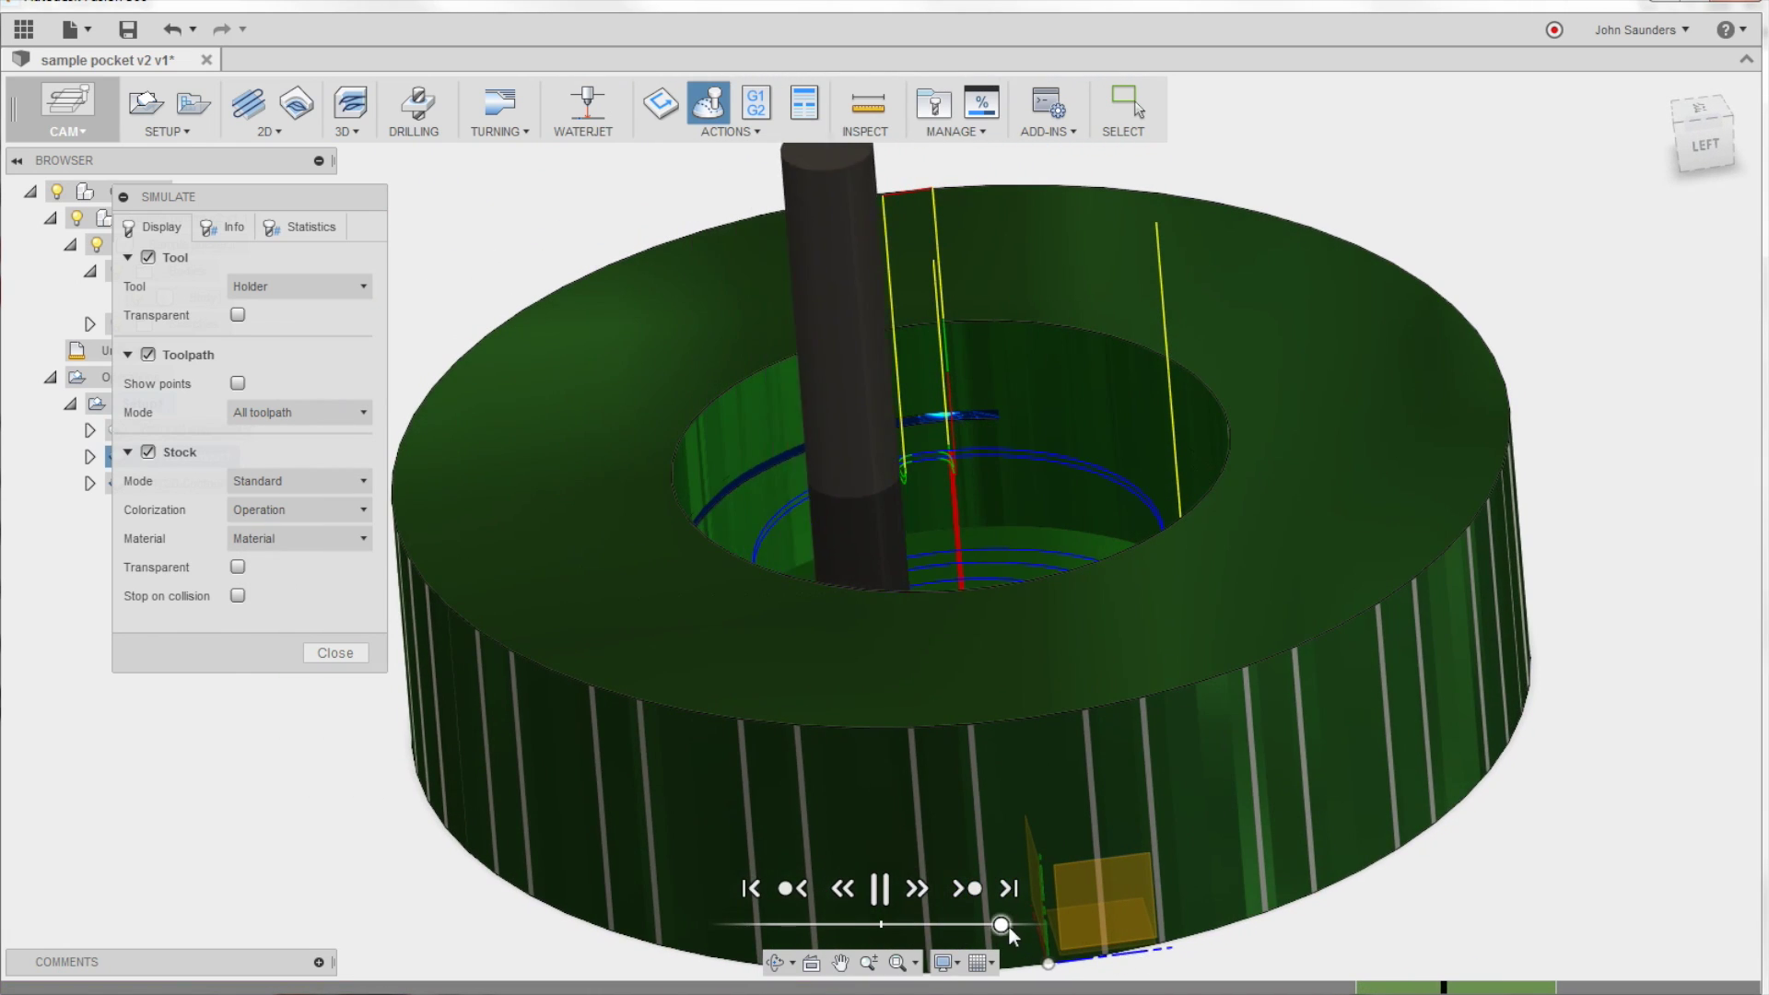
{"action": "mouse_move", "coordinate": [1000, 924]}
{"action": "left_mouse_down"}
{"action": "mouse_move", "coordinate": [973, 923]}
{"action": "mouse_move", "coordinate": [999, 925]}
{"action": "left_mouse_up"}
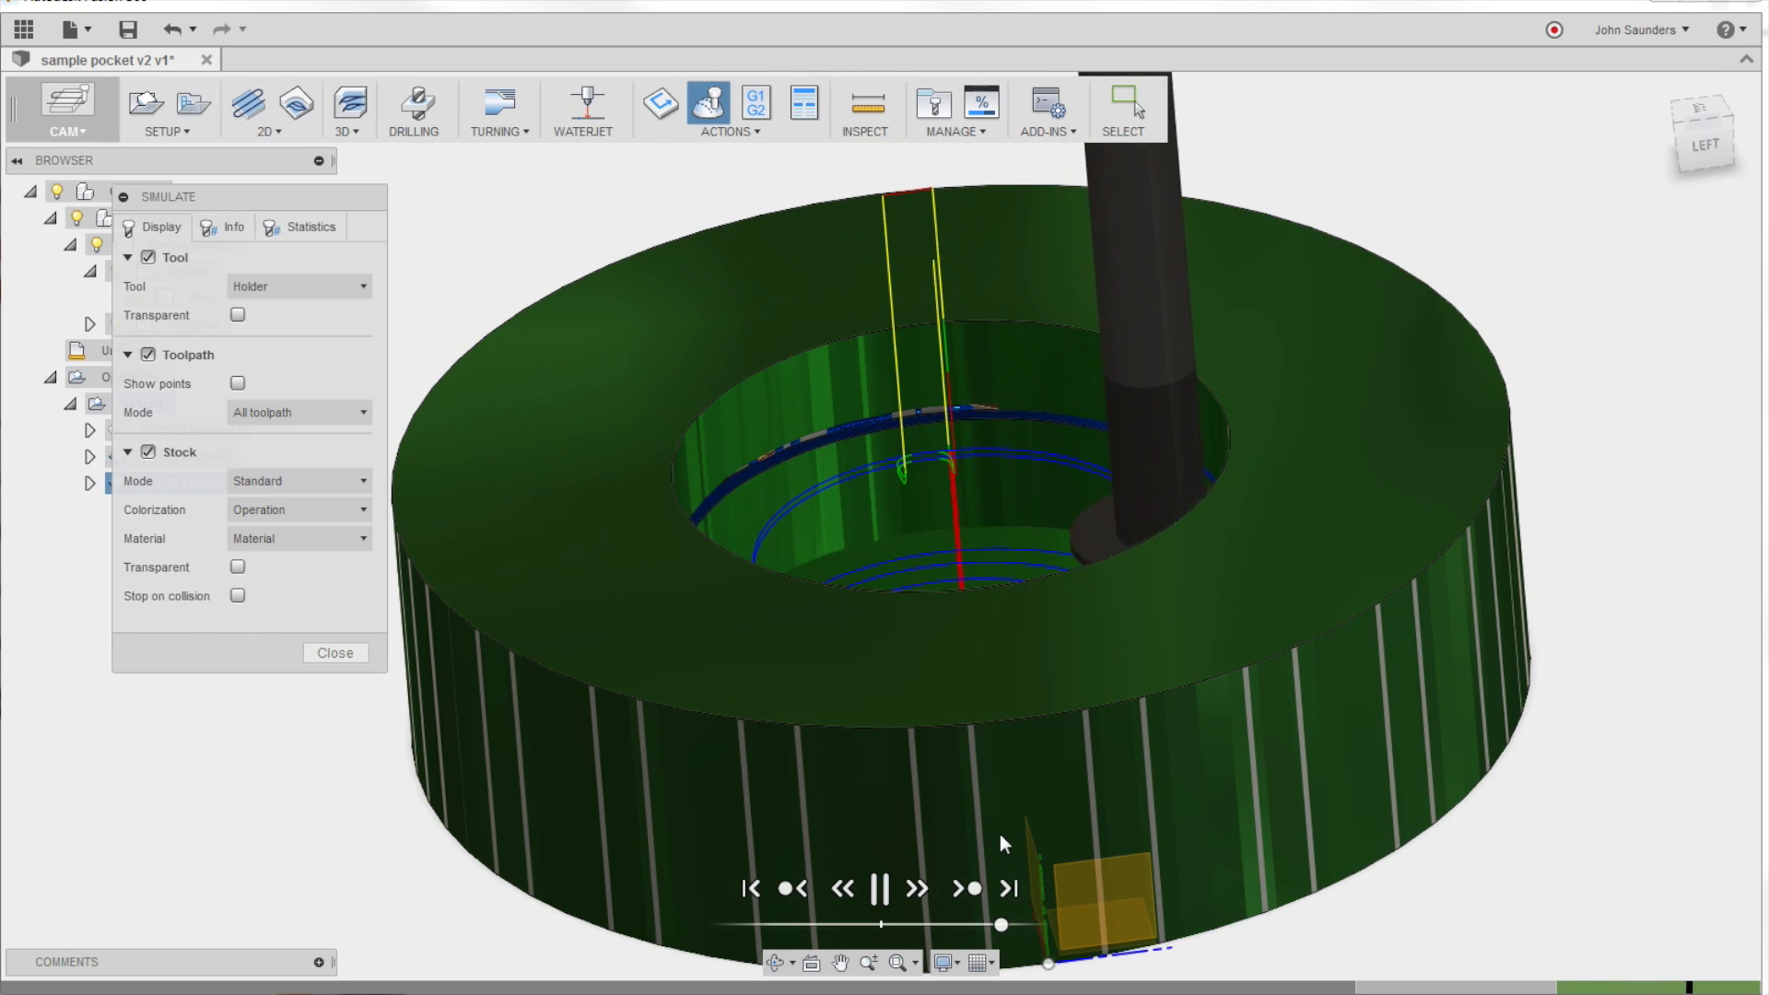
{"action": "scroll", "coordinate": [980, 807], "scroll_direction": "down", "scroll_amount": 3}
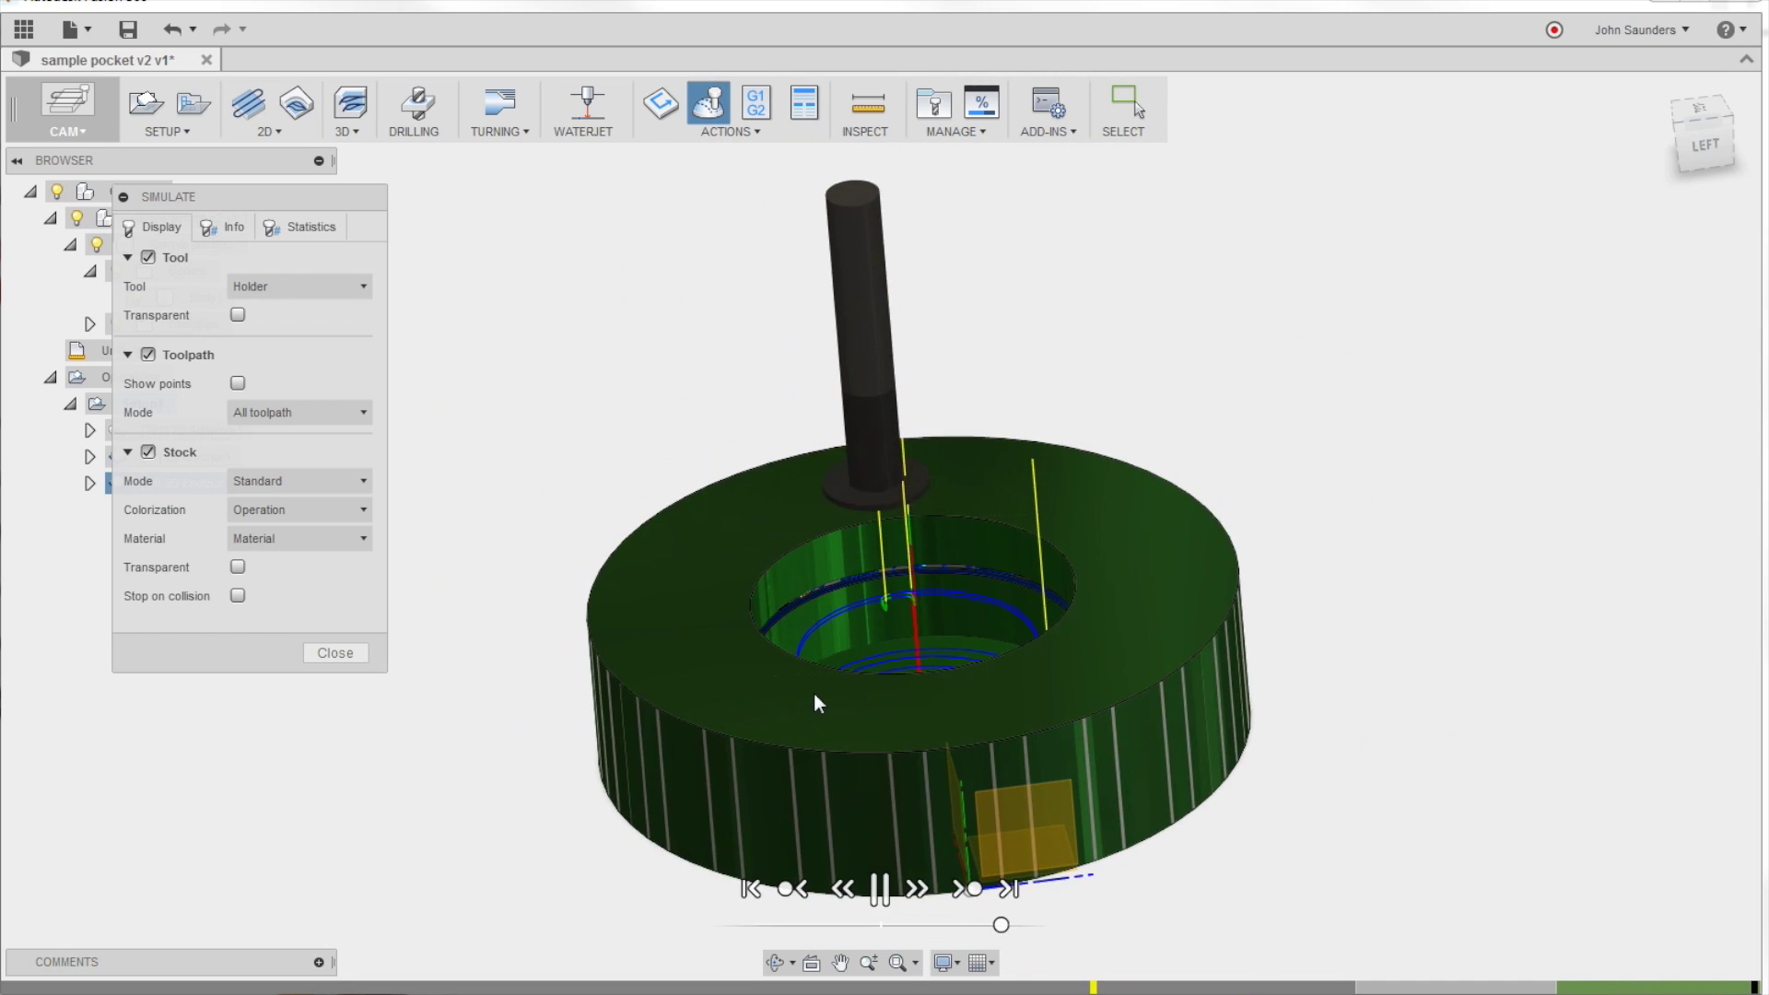